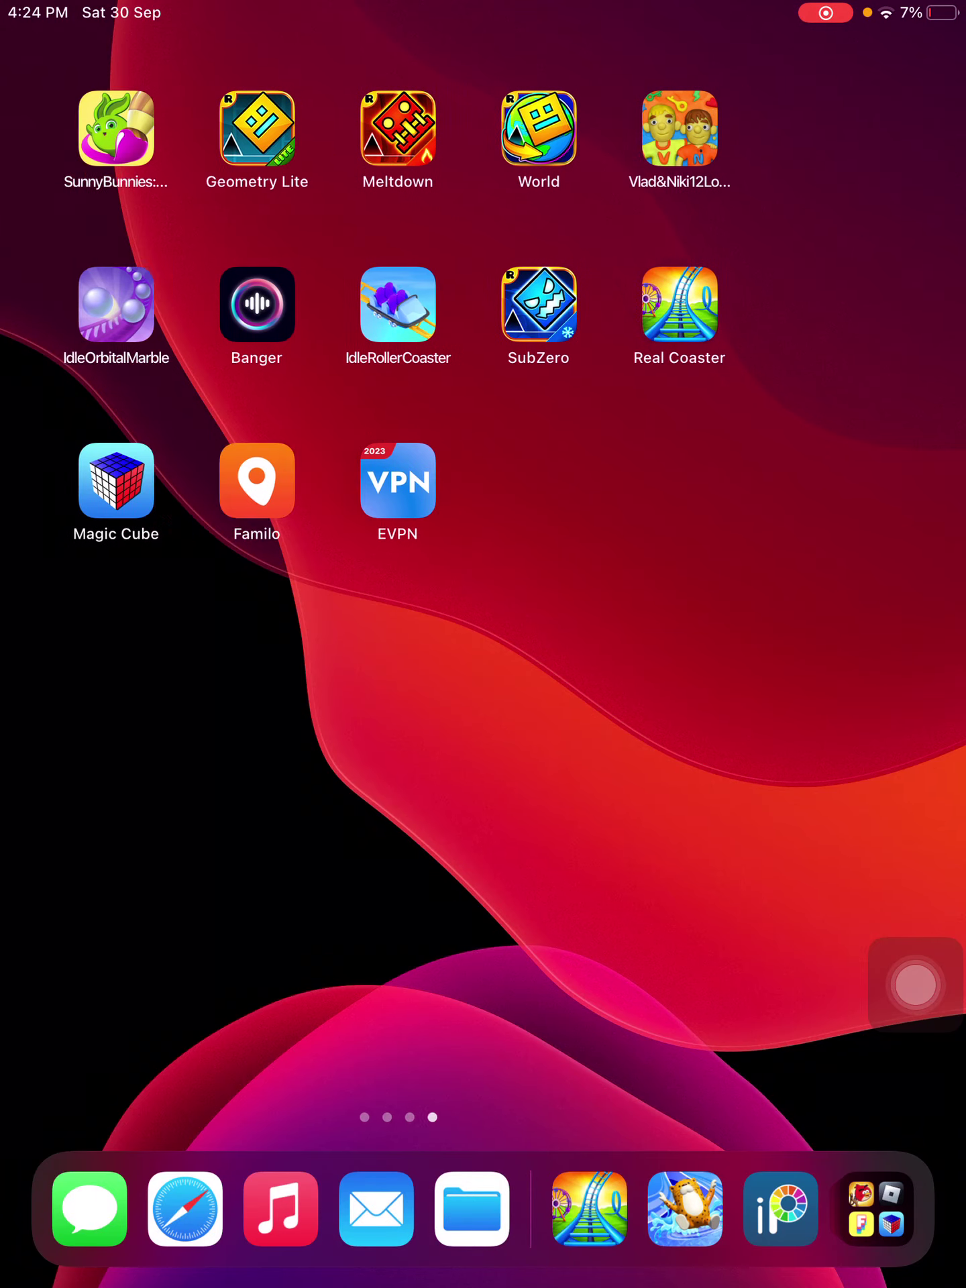
- Swipe left past the last Home Screen page to reveal the App Library
{"action": "left_click_drag", "start_coordinate": [671, 671], "coordinate": [201, 671]}
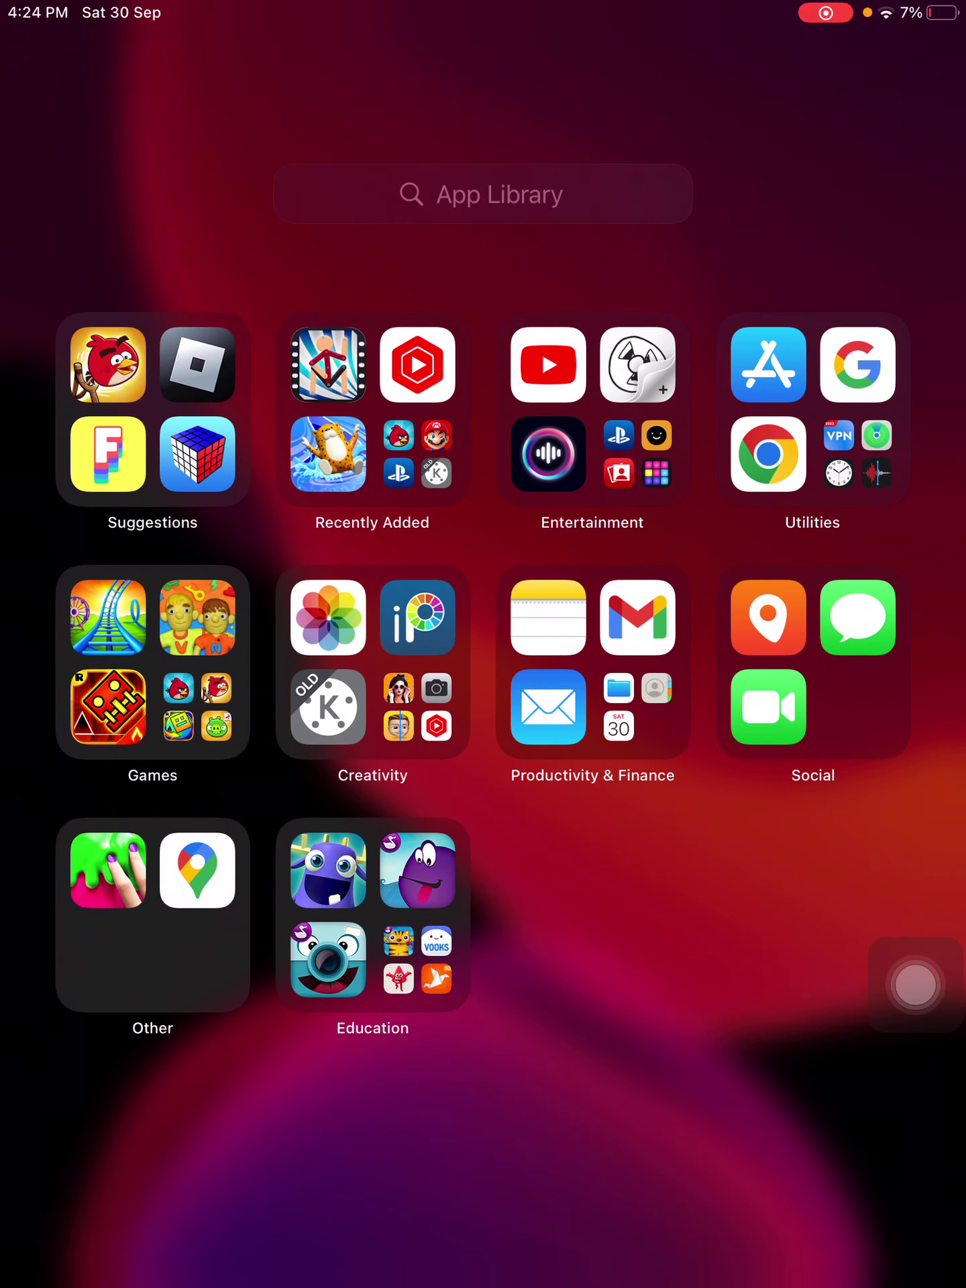
- Launch ibisPaint X and bring up a blank canvas
{"action": "left_click", "coordinate": [418, 617]}
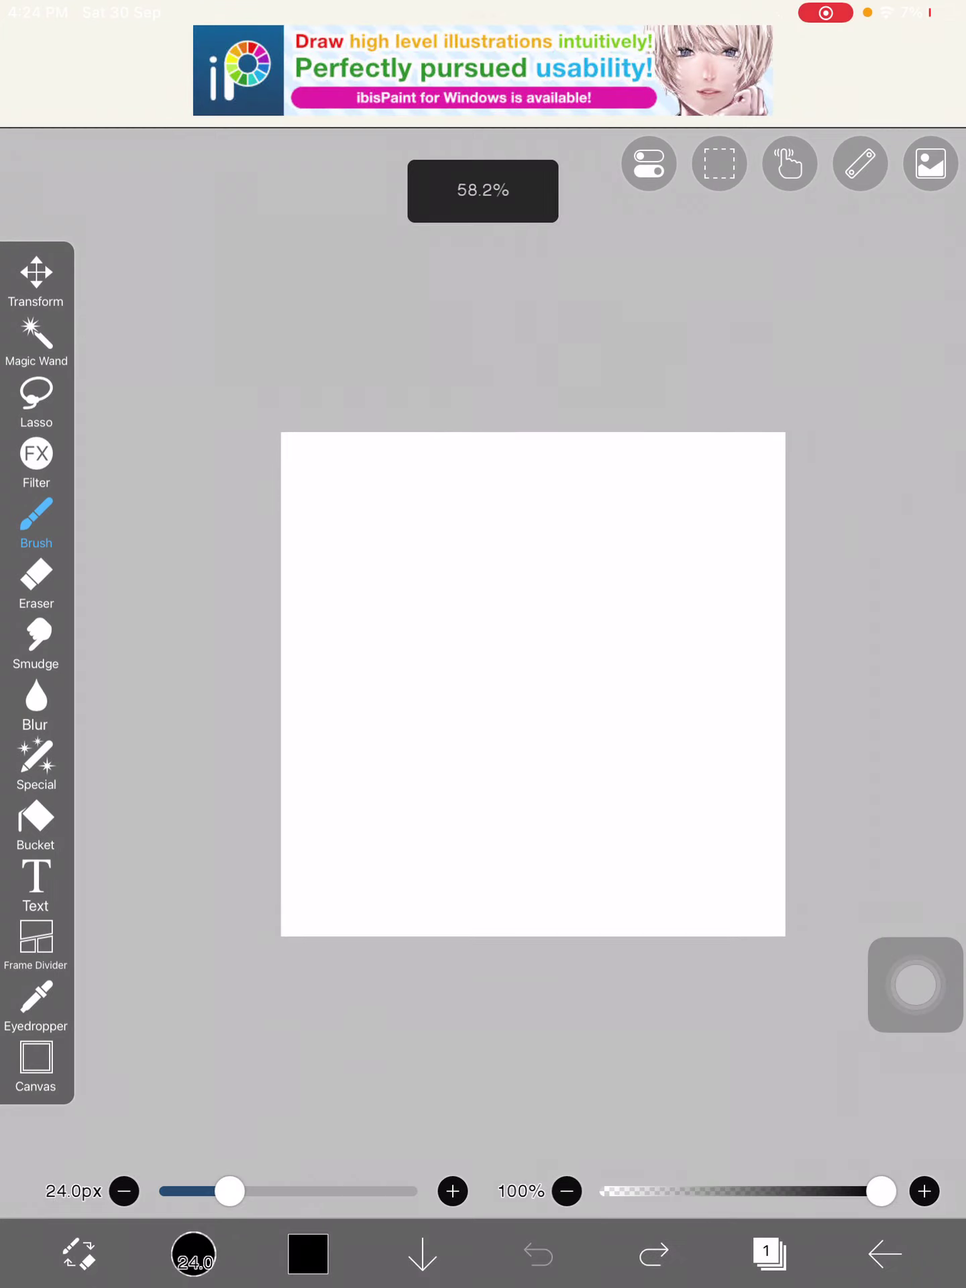
{"action": "scroll", "coordinate": [483, 685], "scroll_direction": "up", "scroll_amount": 3}
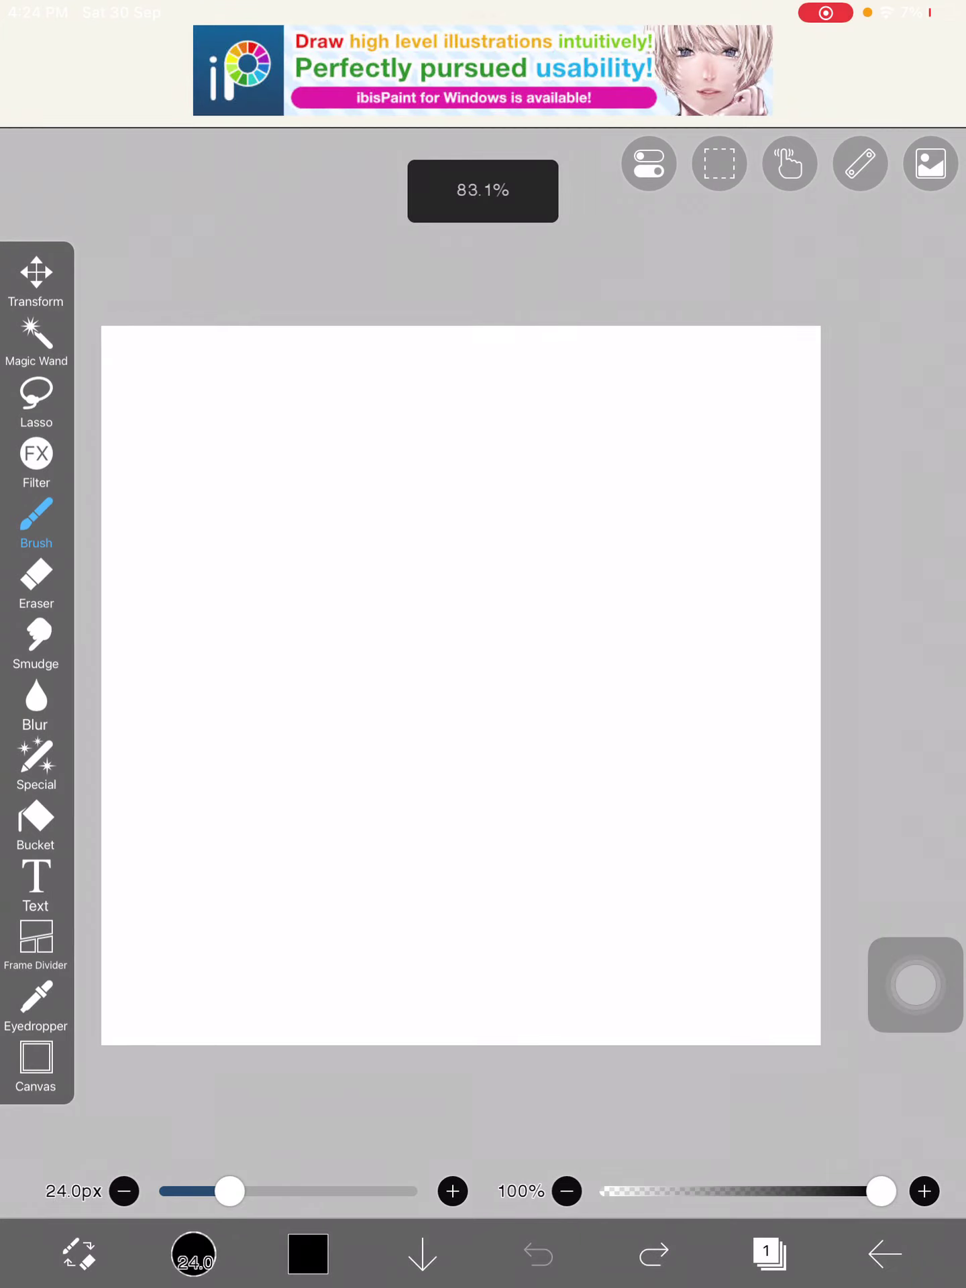
{"action": "scroll", "coordinate": [483, 686], "scroll_direction": "up", "scroll_amount": 3}
{"action": "scroll", "coordinate": [483, 684], "scroll_direction": "up", "scroll_amount": 2}
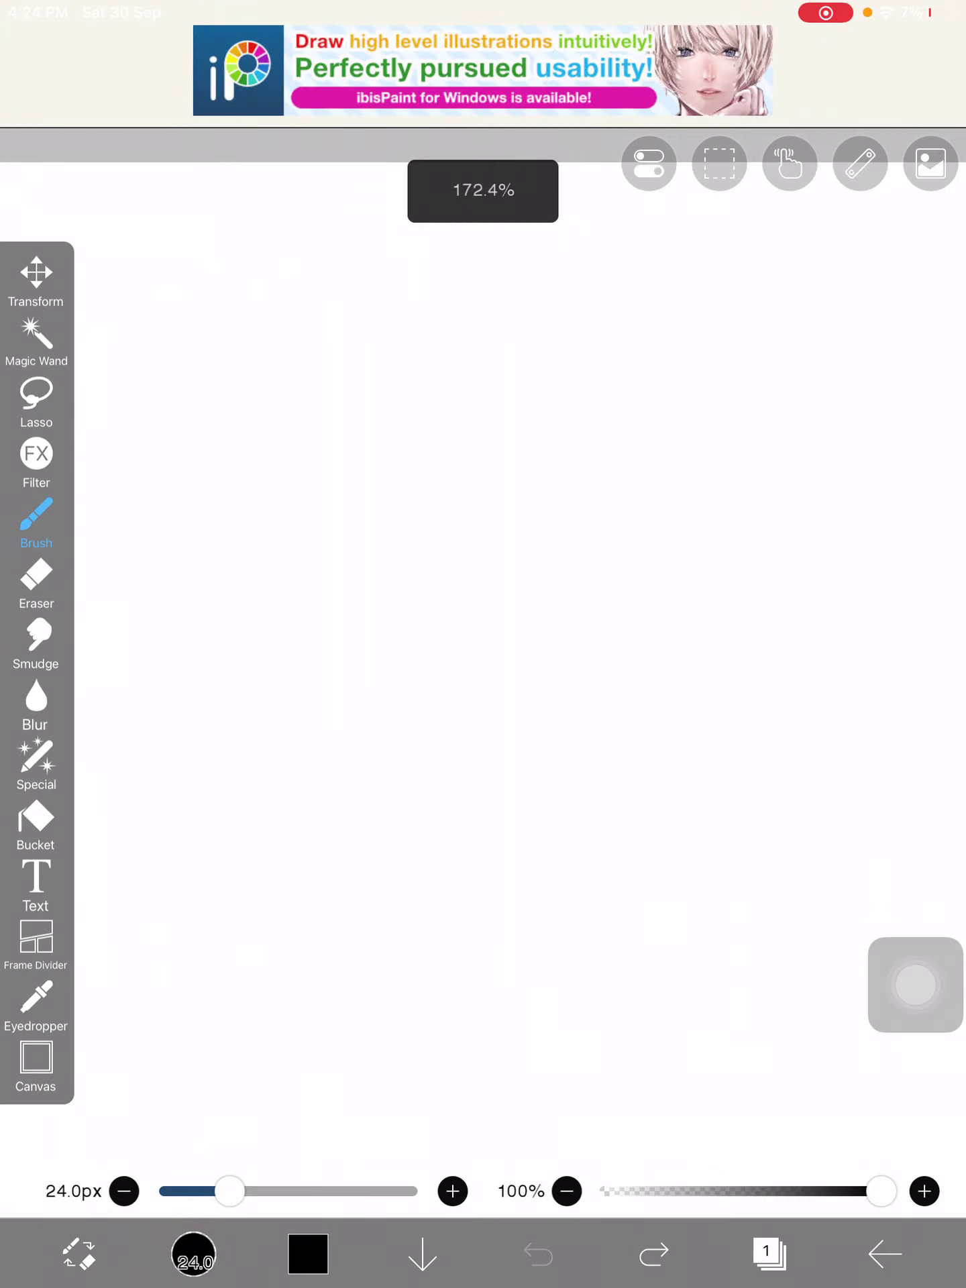
{"action": "scroll", "coordinate": [483, 685], "scroll_direction": "down", "scroll_amount": 3}
{"action": "scroll", "coordinate": [483, 684], "scroll_direction": "down", "scroll_amount": 2}
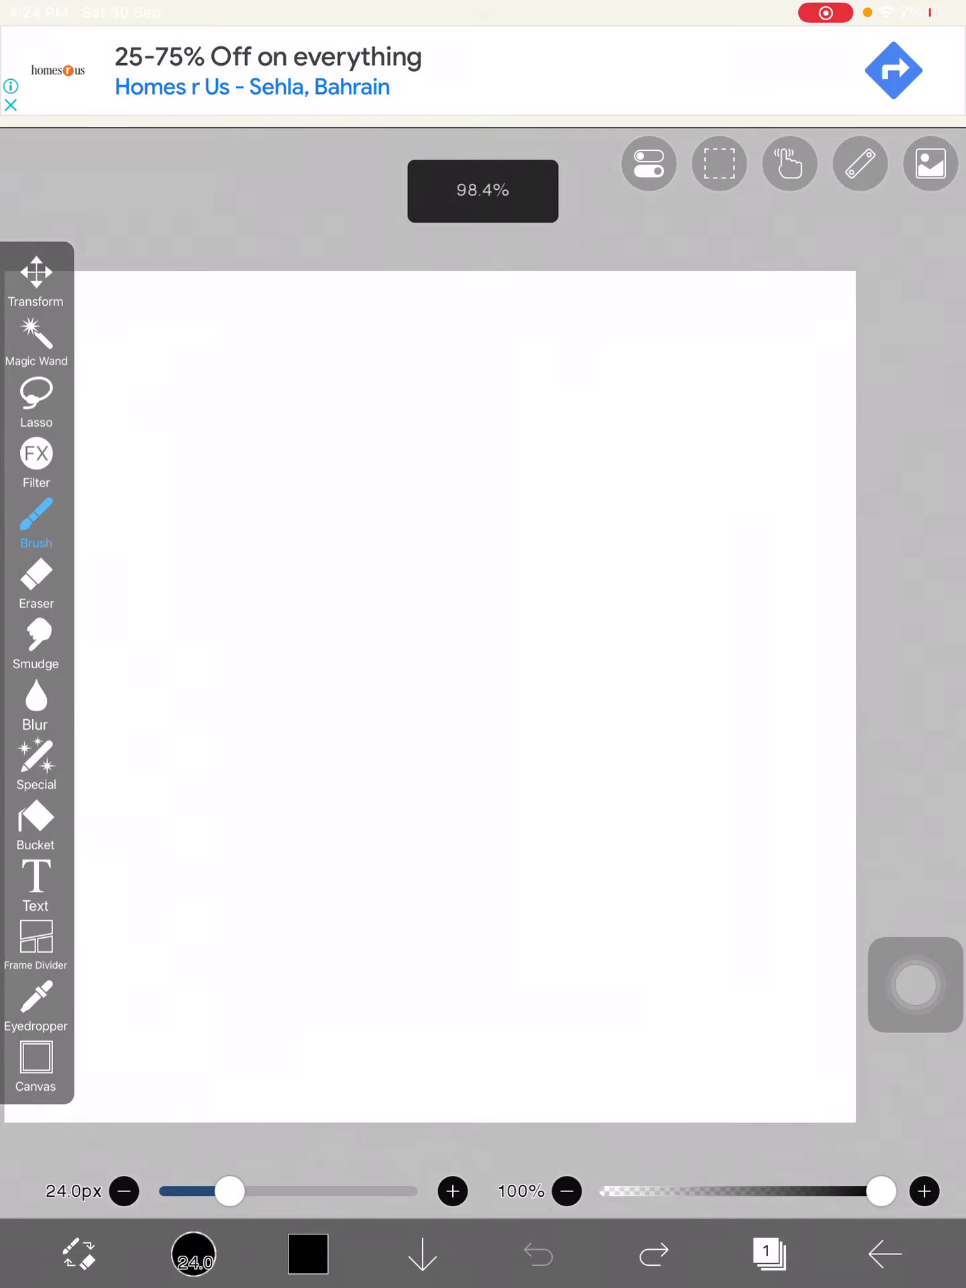
{"action": "scroll", "coordinate": [483, 685], "scroll_direction": "up", "scroll_amount": 3}
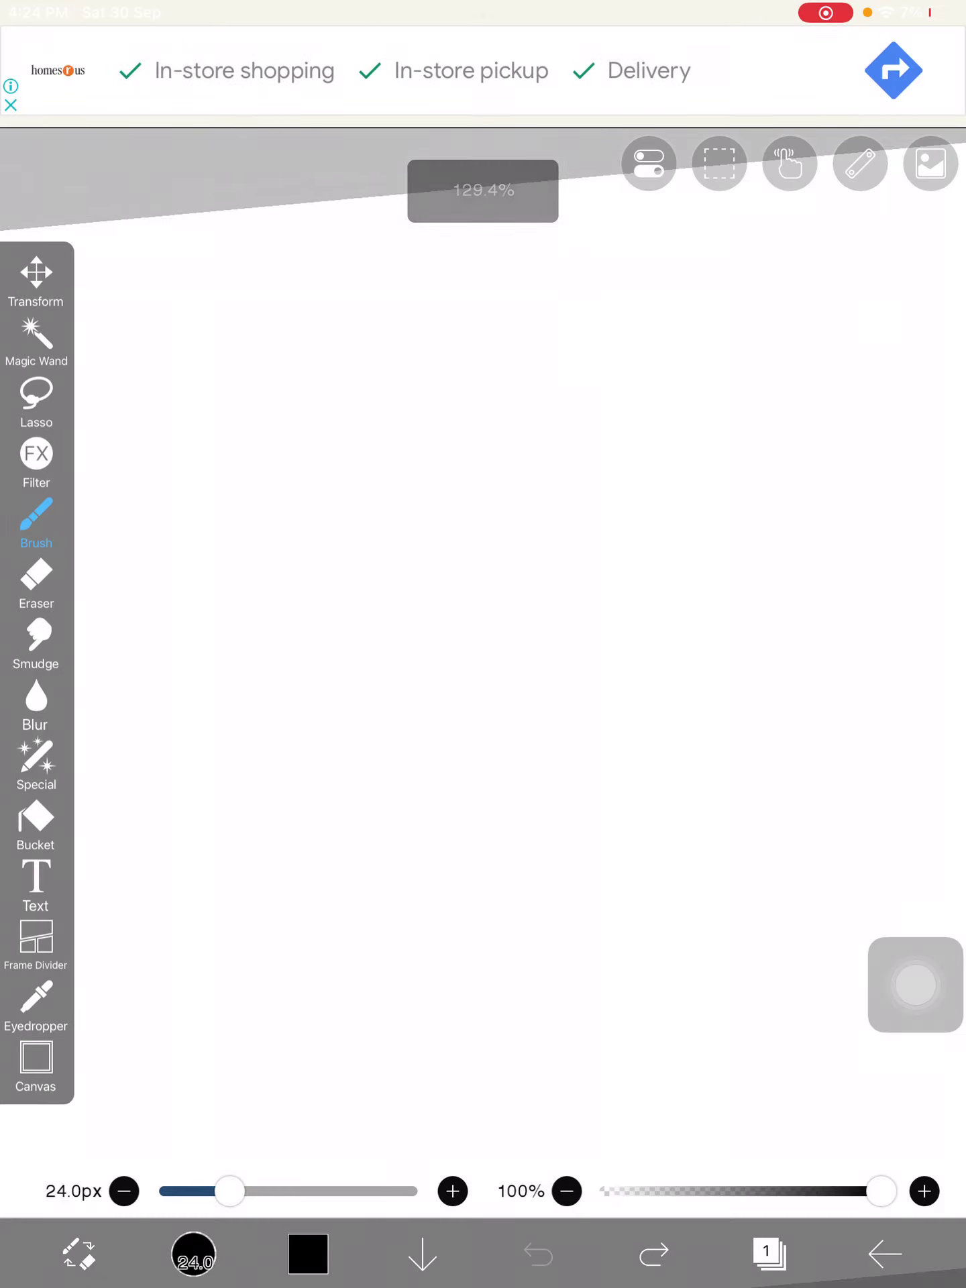
{"action": "scroll", "coordinate": [483, 684], "scroll_direction": "down", "scroll_amount": 2}
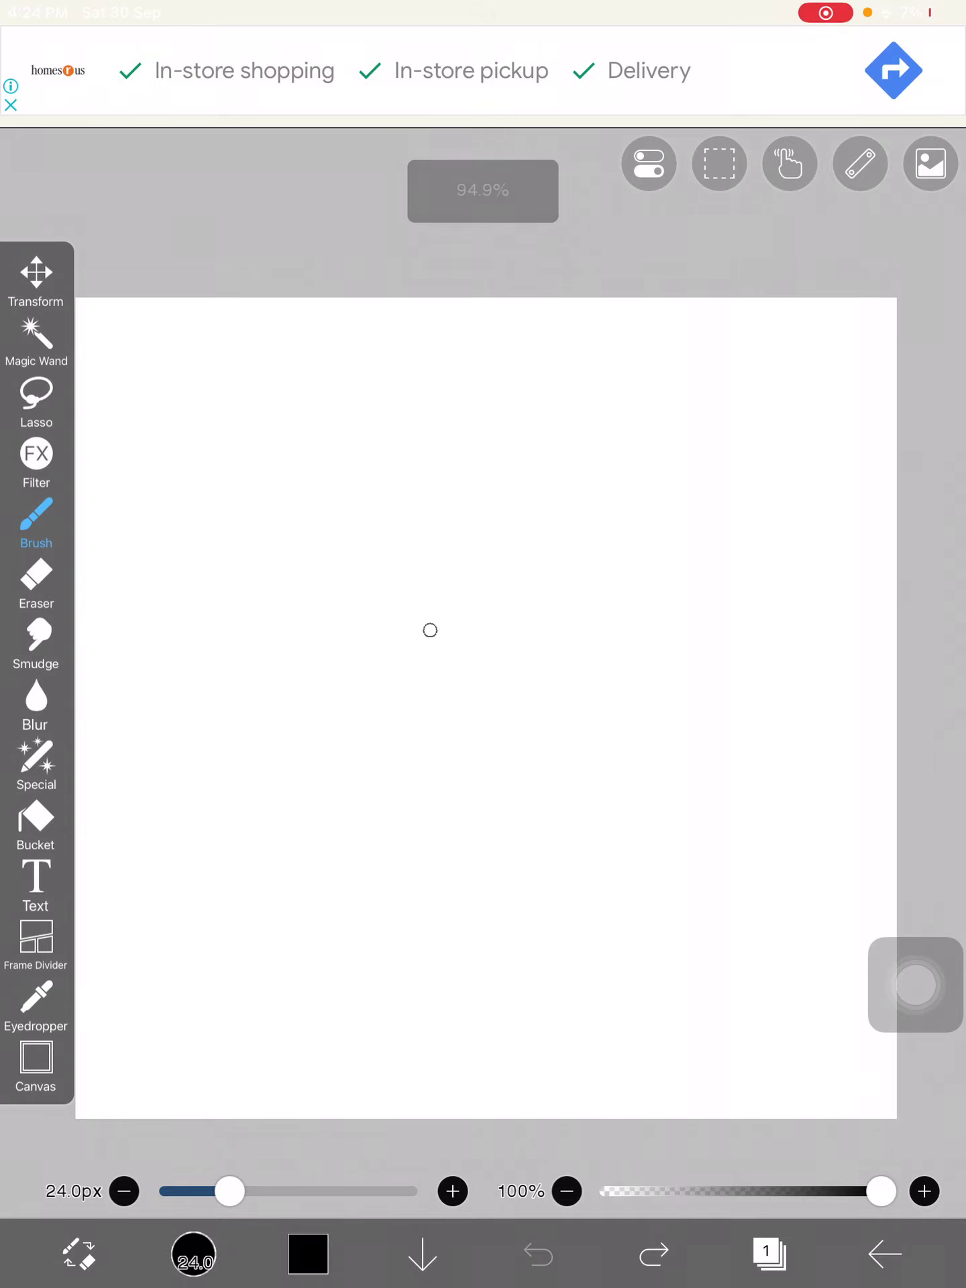
- Draw a rough black circle as the head outline
{"action": "mouse_move", "coordinate": [430, 630]}
{"action": "left_mouse_down"}
{"action": "mouse_move", "coordinate": [305, 494]}
{"action": "mouse_move", "coordinate": [408, 430]}
{"action": "left_mouse_up"}
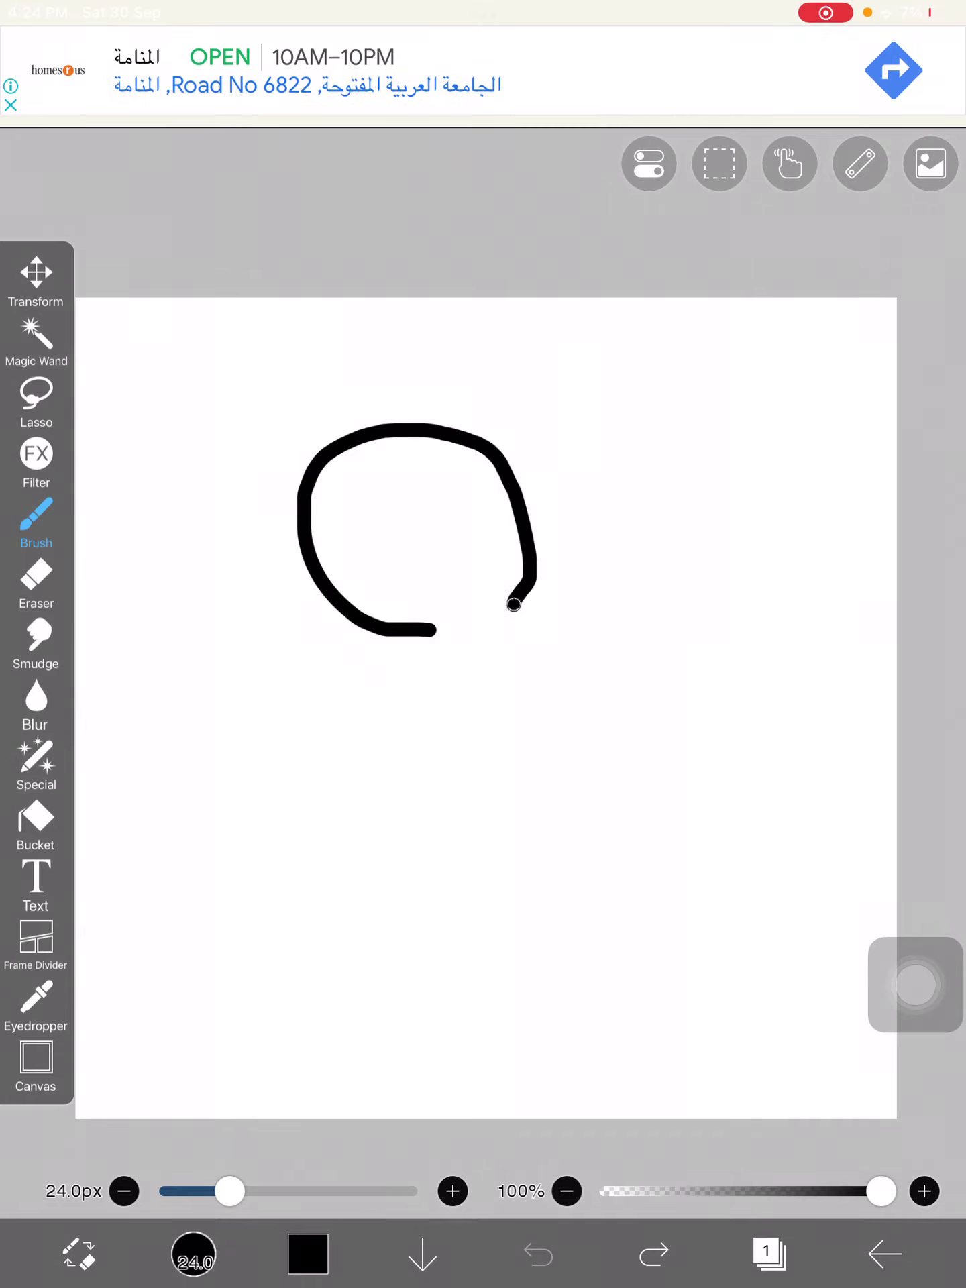
{"action": "scroll", "coordinate": [483, 685], "scroll_direction": "down", "scroll_amount": 1}
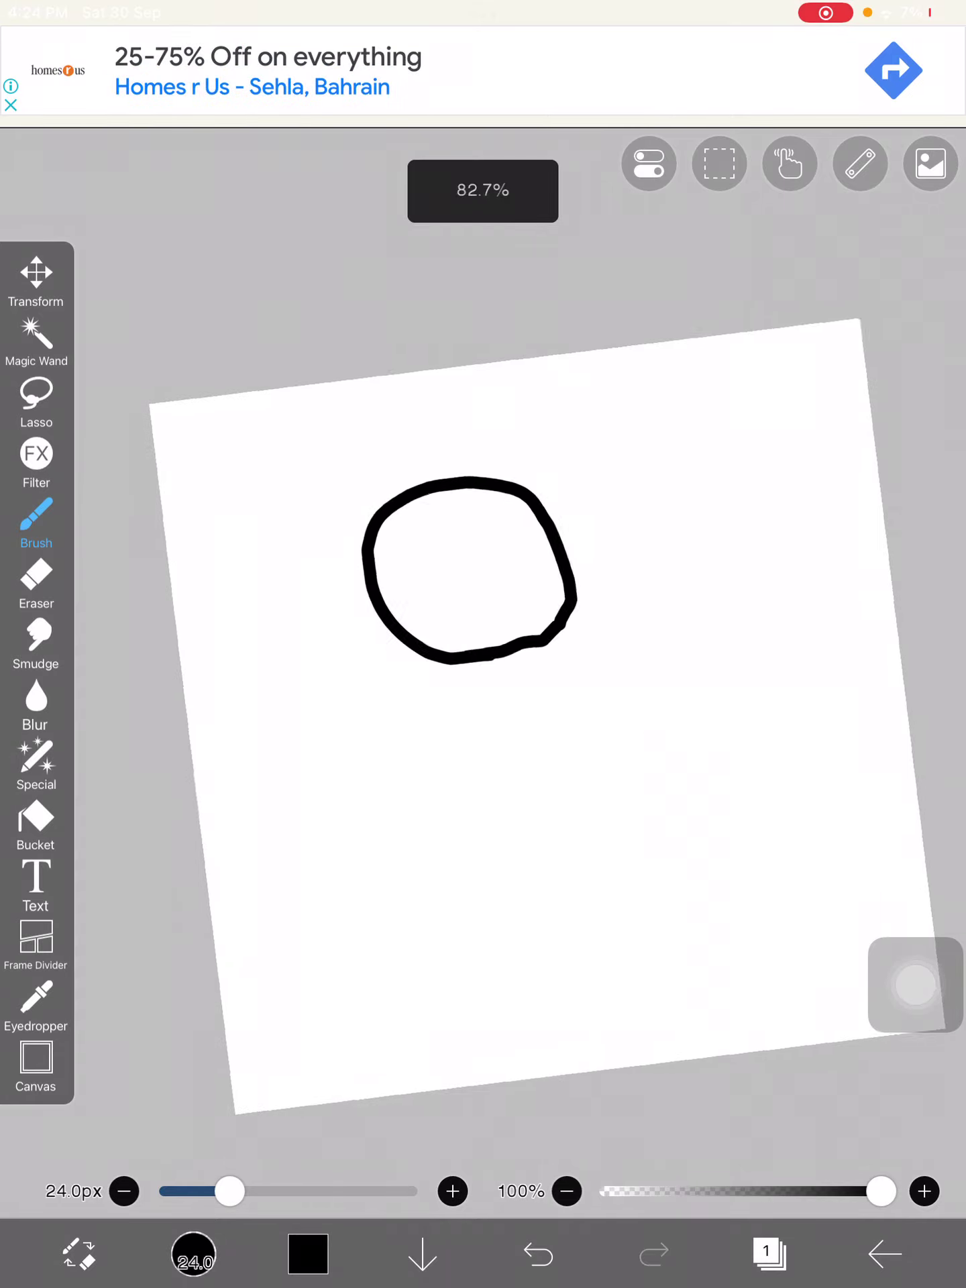
{"action": "scroll", "coordinate": [484, 684], "scroll_direction": "up", "scroll_amount": 4}
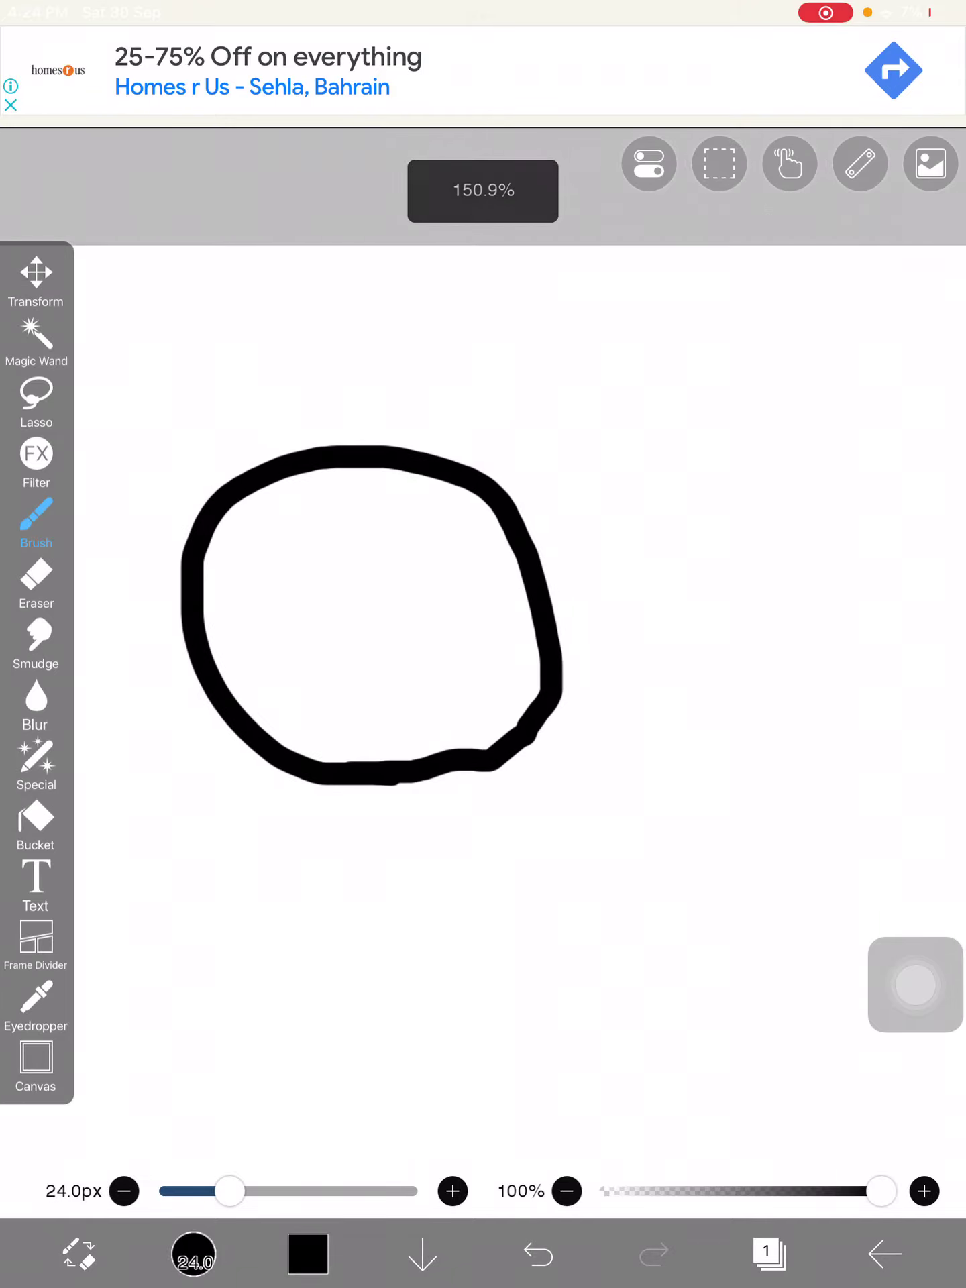
{"action": "scroll", "coordinate": [483, 672], "scroll_direction": "up", "scroll_amount": 3}
{"action": "scroll", "coordinate": [483, 671], "scroll_direction": "up", "scroll_amount": 1}
{"action": "scroll", "coordinate": [483, 671], "scroll_direction": "down", "scroll_amount": 2}
{"action": "scroll", "coordinate": [483, 672], "scroll_direction": "up", "scroll_amount": 3}
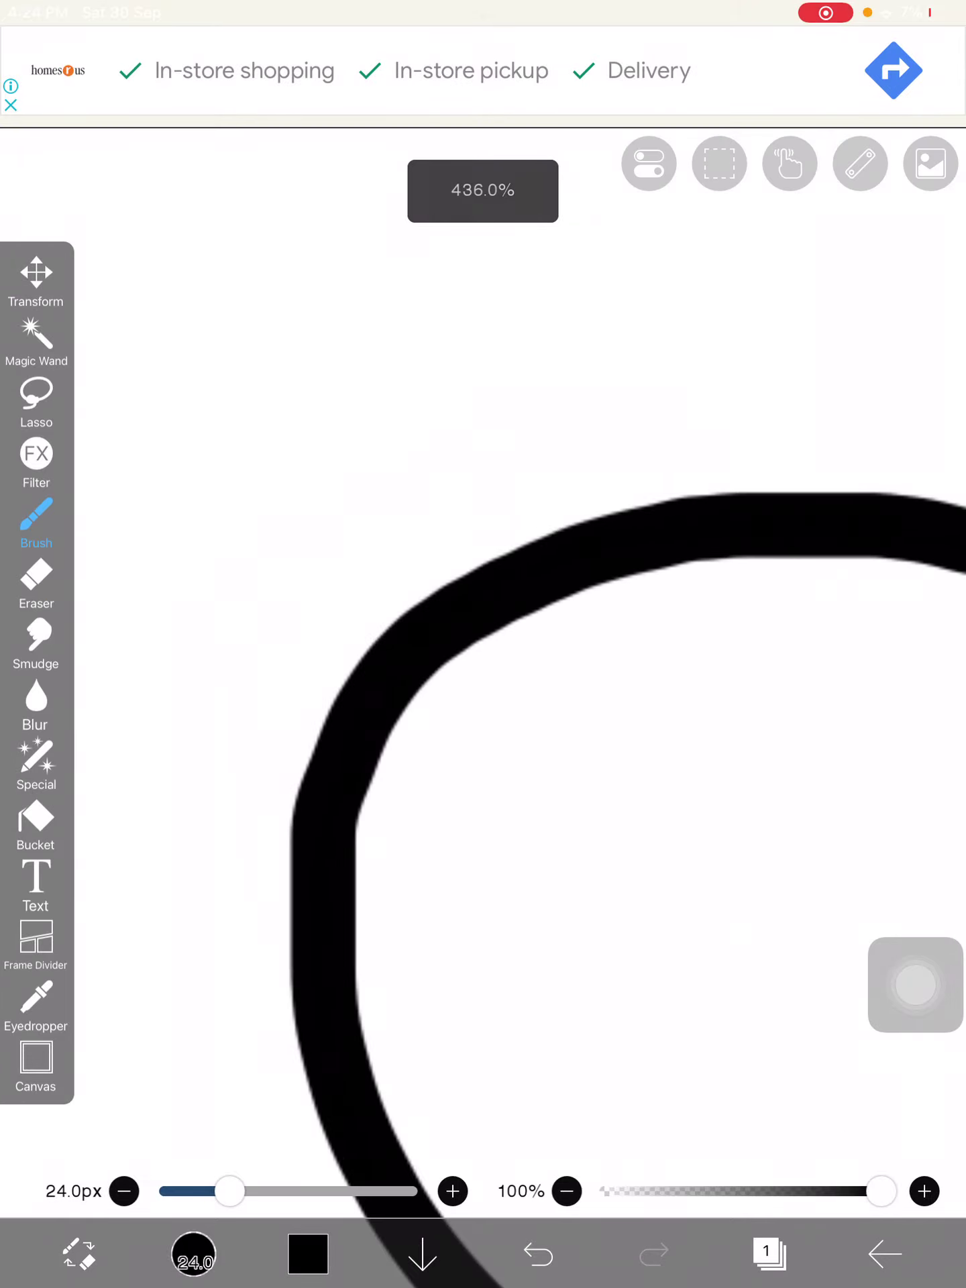
- Draw a curved line across the head top and a zigzag hair outline above it
{"action": "mouse_move", "coordinate": [214, 805]}
{"action": "left_mouse_down"}
{"action": "mouse_move", "coordinate": [533, 633]}
{"action": "mouse_move", "coordinate": [953, 654]}
{"action": "mouse_move", "coordinate": [963, 672]}
{"action": "left_mouse_up"}
{"action": "scroll", "coordinate": [483, 671], "scroll_direction": "down", "scroll_amount": 2}
{"action": "scroll", "coordinate": [484, 672], "scroll_direction": "up", "scroll_amount": 2}
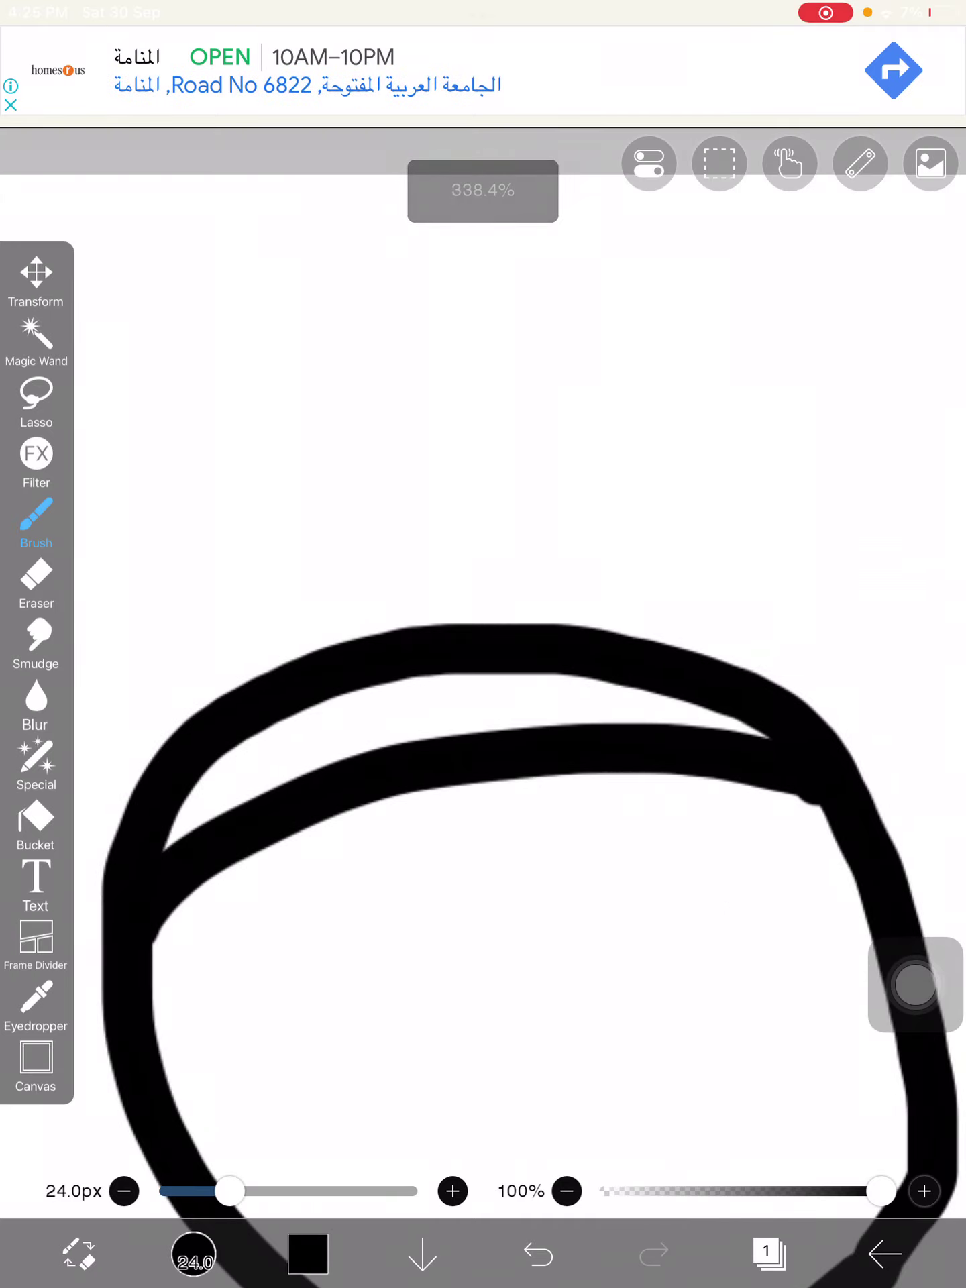
{"action": "mouse_move", "coordinate": [134, 826]}
{"action": "left_mouse_down"}
{"action": "mouse_move", "coordinate": [135, 770]}
{"action": "mouse_move", "coordinate": [460, 573]}
{"action": "left_mouse_up"}
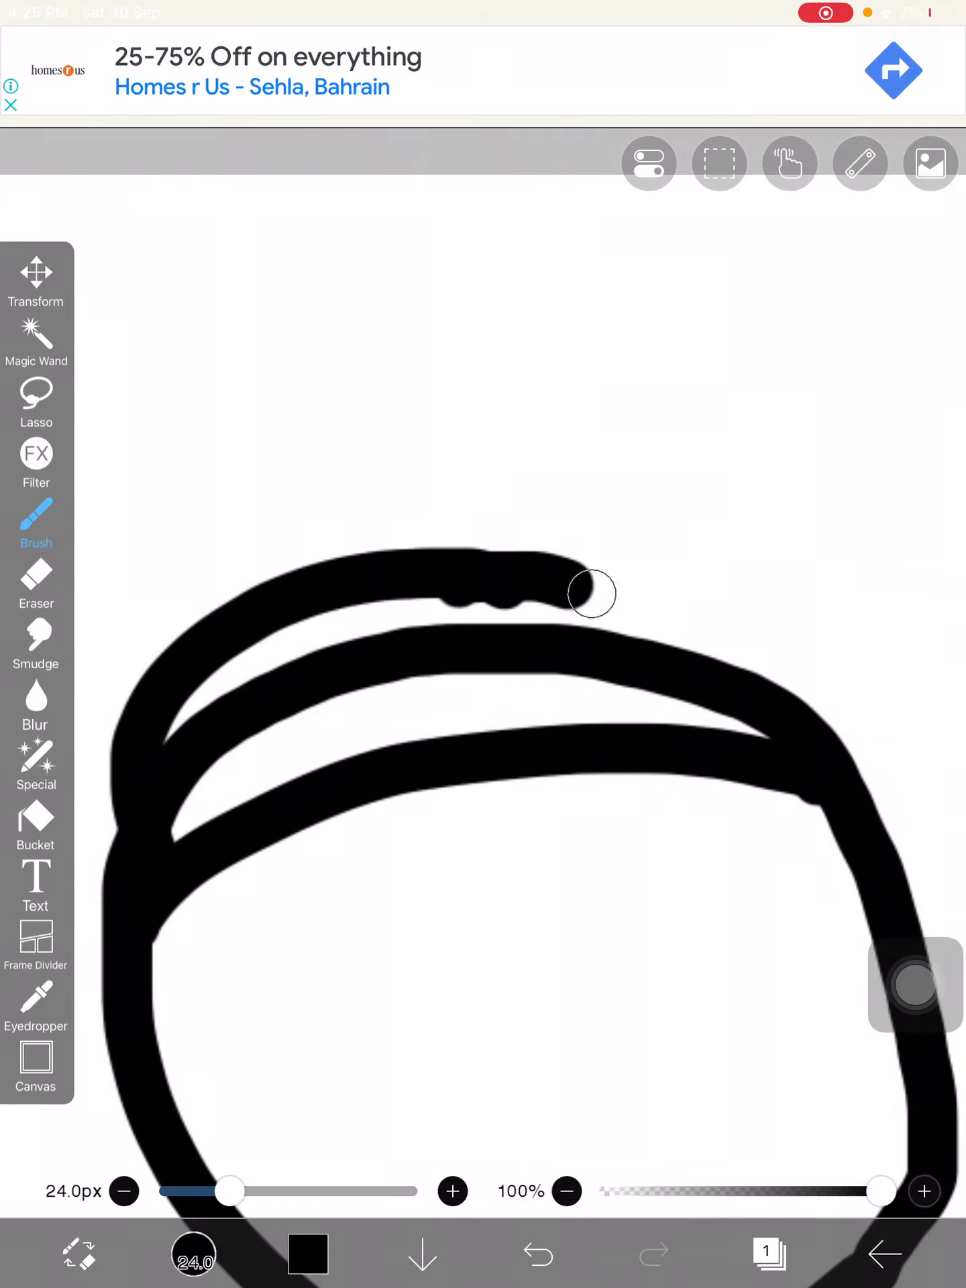
{"action": "mouse_move", "coordinate": [592, 594]}
{"action": "left_mouse_down"}
{"action": "mouse_move", "coordinate": [802, 746]}
{"action": "mouse_move", "coordinate": [698, 618]}
{"action": "mouse_move", "coordinate": [560, 513]}
{"action": "mouse_move", "coordinate": [220, 623]}
{"action": "mouse_move", "coordinate": [145, 840]}
{"action": "left_mouse_up"}
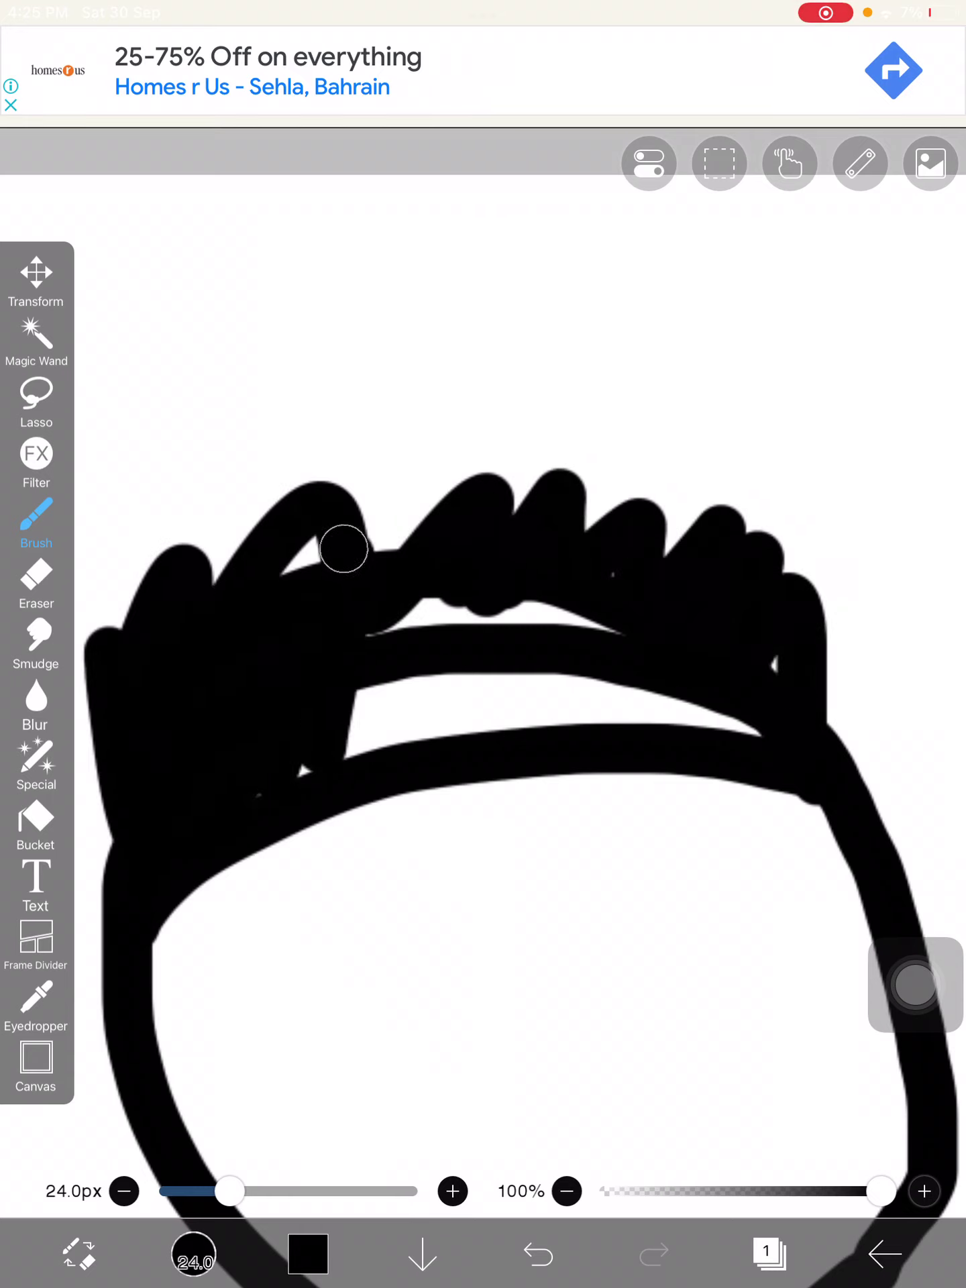
- Undo a stray stroke, redraw the hair band, add spiky tufts and fill them black
{"action": "left_click_drag", "start_coordinate": [468, 726], "coordinate": [856, 742]}
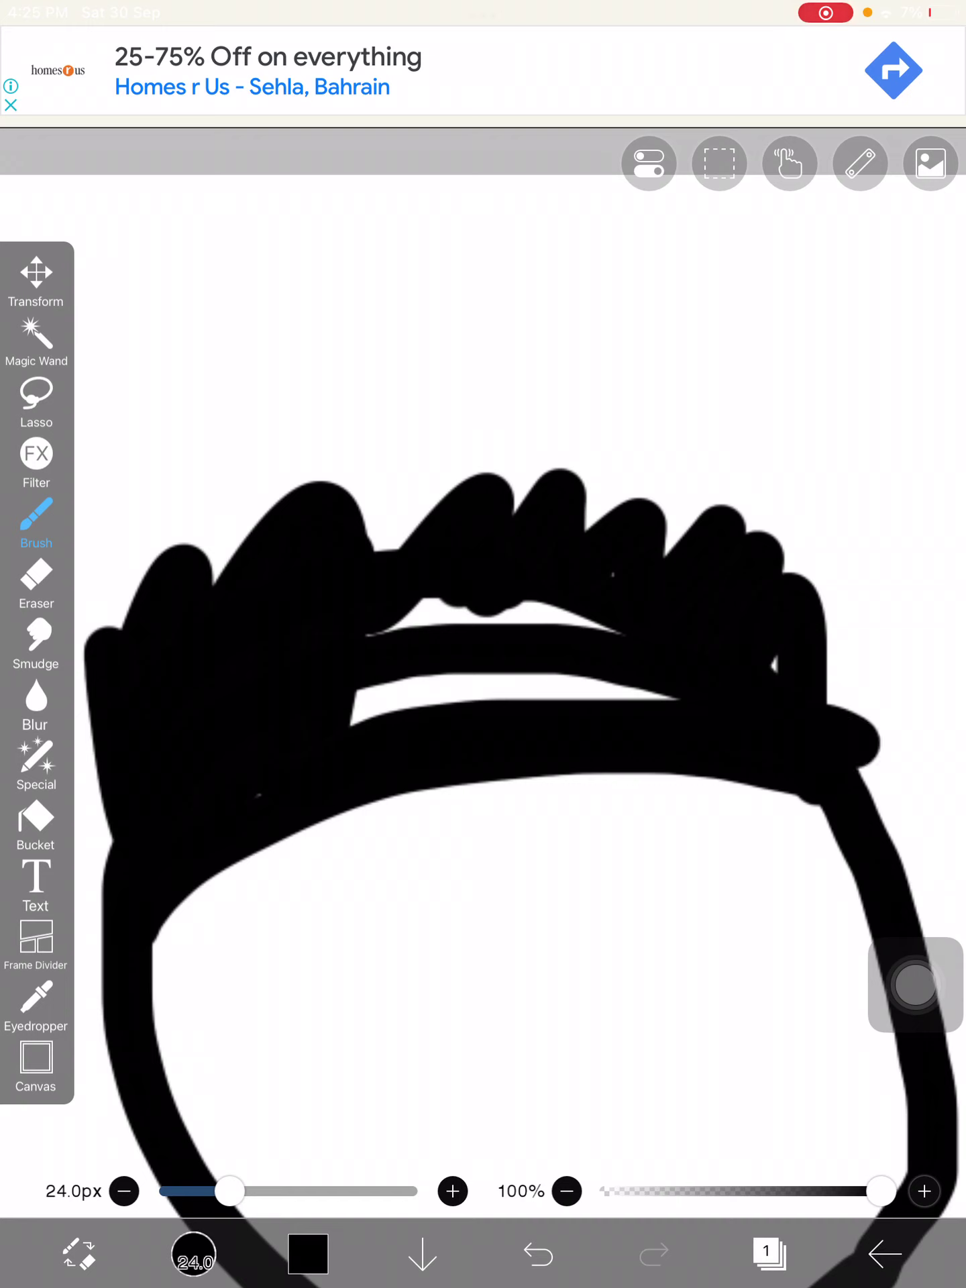
{"action": "key", "text": "ctrl+z"}
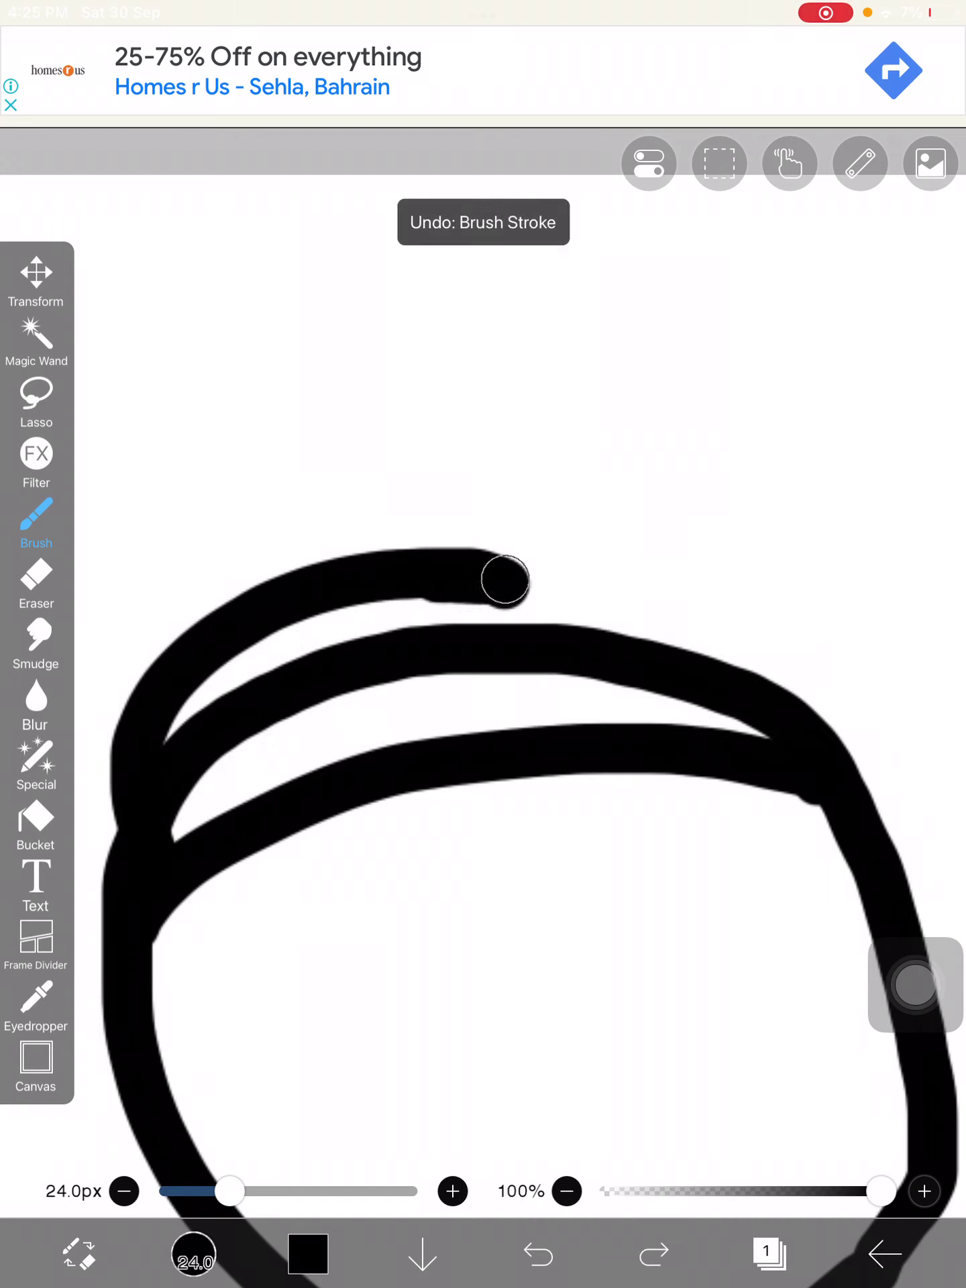
{"action": "left_click_drag", "start_coordinate": [504, 580], "coordinate": [741, 666]}
{"action": "mouse_move", "coordinate": [838, 716]}
{"action": "left_mouse_down"}
{"action": "mouse_move", "coordinate": [700, 538]}
{"action": "mouse_move", "coordinate": [179, 633]}
{"action": "mouse_move", "coordinate": [150, 798]}
{"action": "left_mouse_up"}
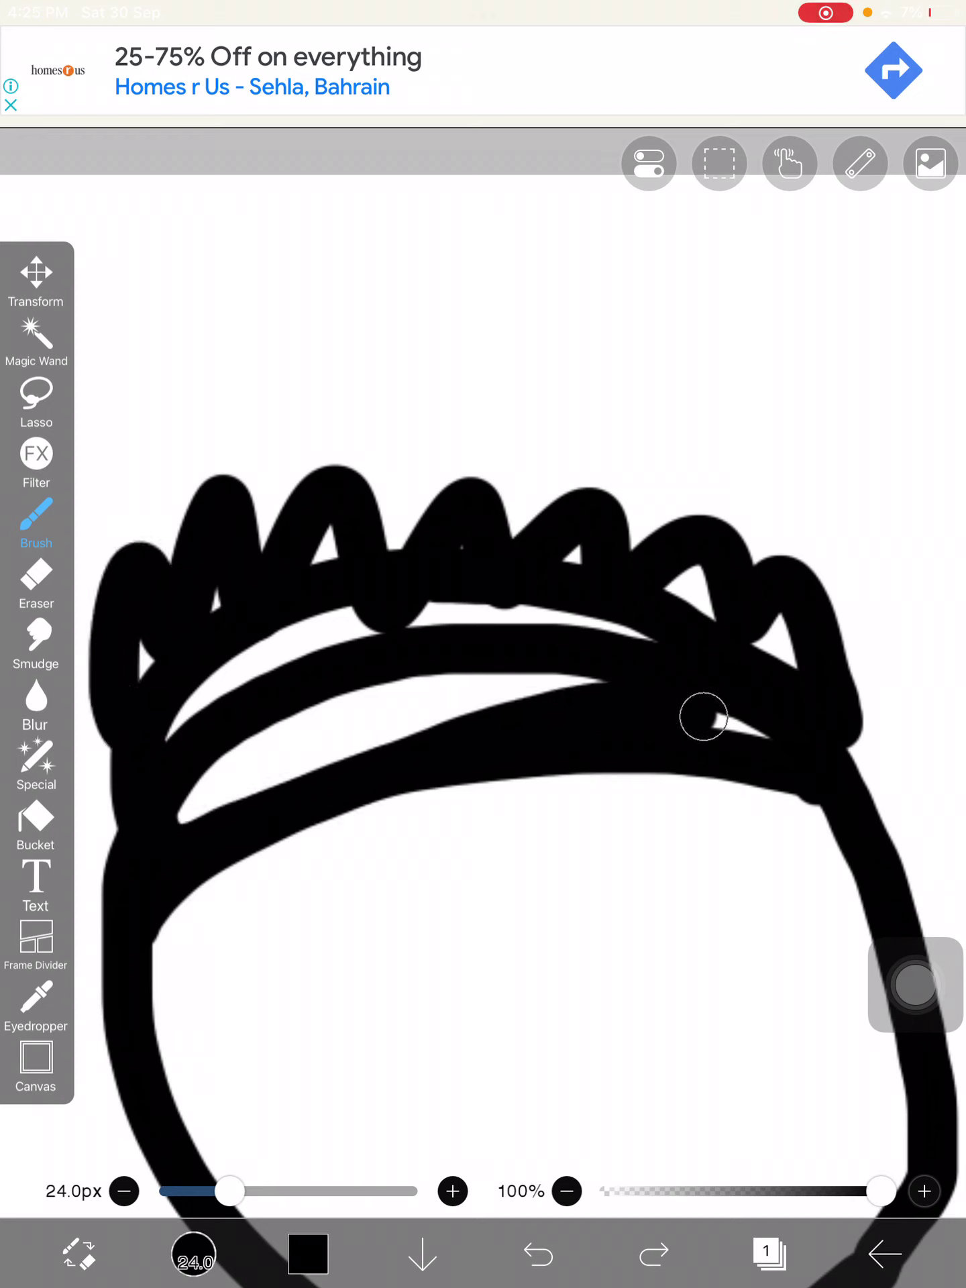
{"action": "left_click_drag", "start_coordinate": [658, 699], "coordinate": [232, 805]}
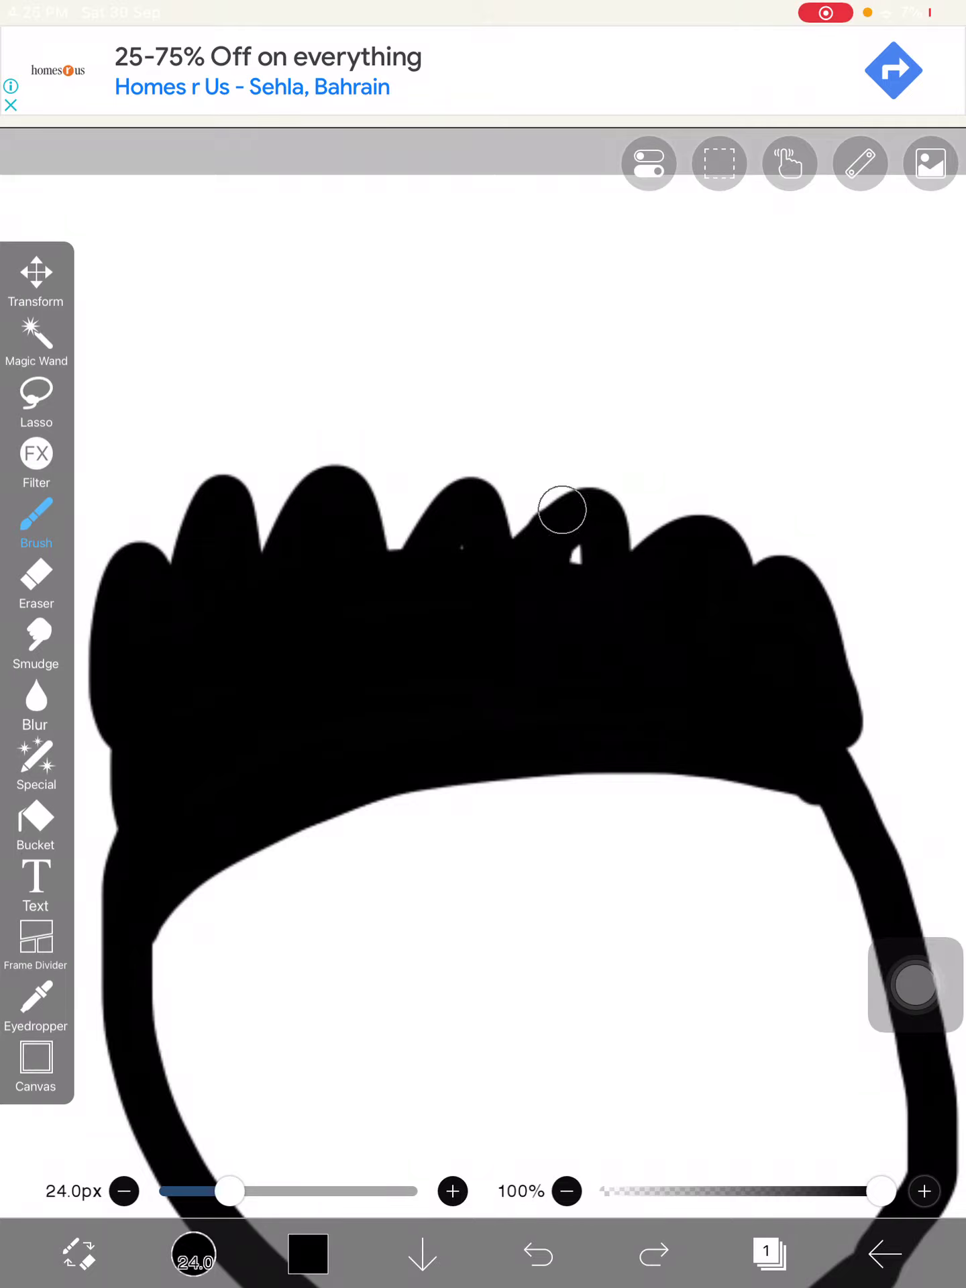
- Draw two round eyes with pupils side by side inside the head
{"action": "scroll", "coordinate": [483, 672], "scroll_direction": "down", "scroll_amount": 3}
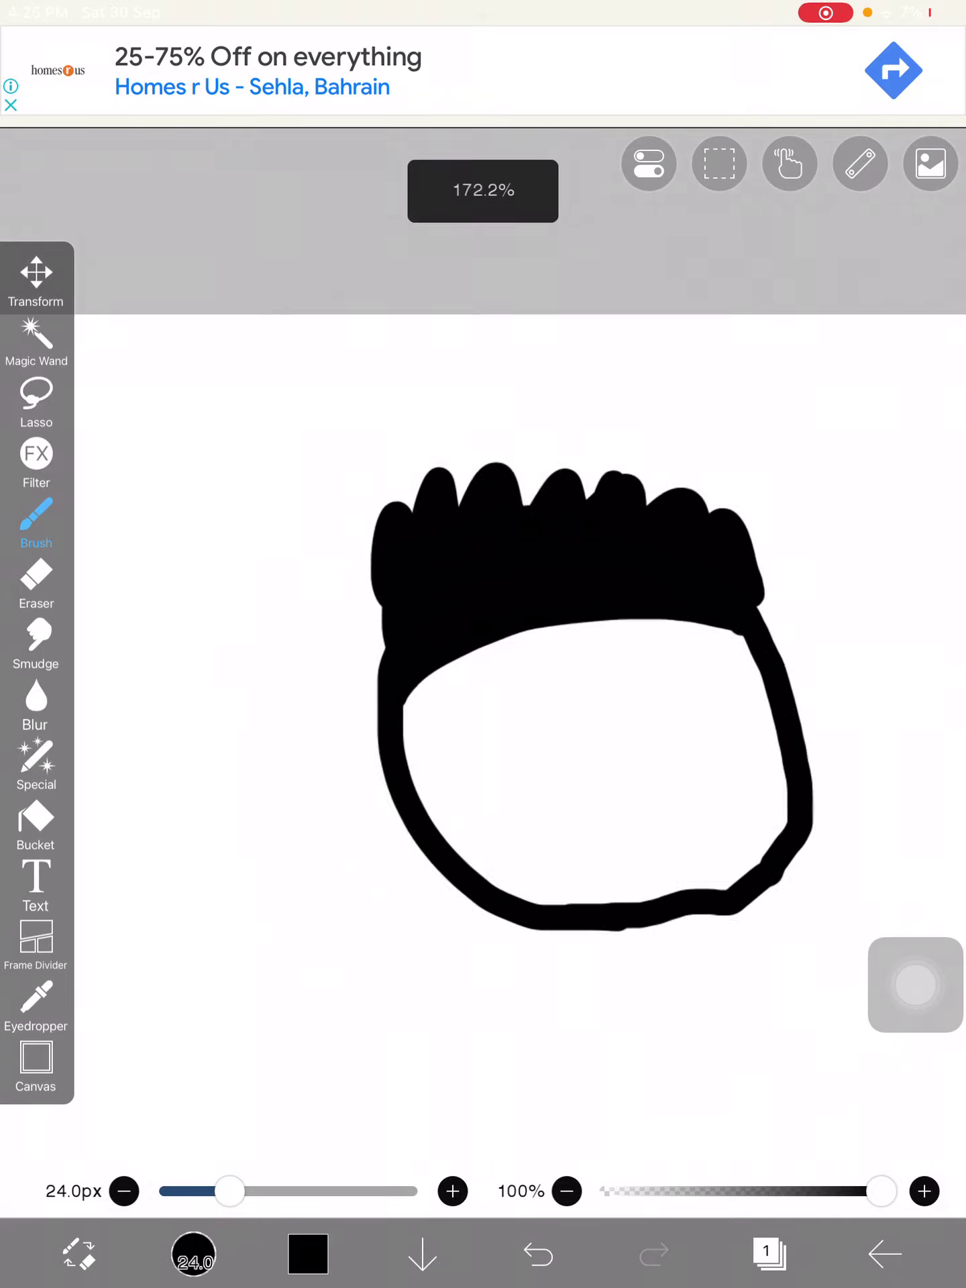
{"action": "scroll", "coordinate": [483, 671], "scroll_direction": "up", "scroll_amount": 3}
{"action": "scroll", "coordinate": [483, 672], "scroll_direction": "up", "scroll_amount": 5}
{"action": "scroll", "coordinate": [483, 671], "scroll_direction": "down", "scroll_amount": 3}
{"action": "scroll", "coordinate": [483, 672], "scroll_direction": "up", "scroll_amount": 3}
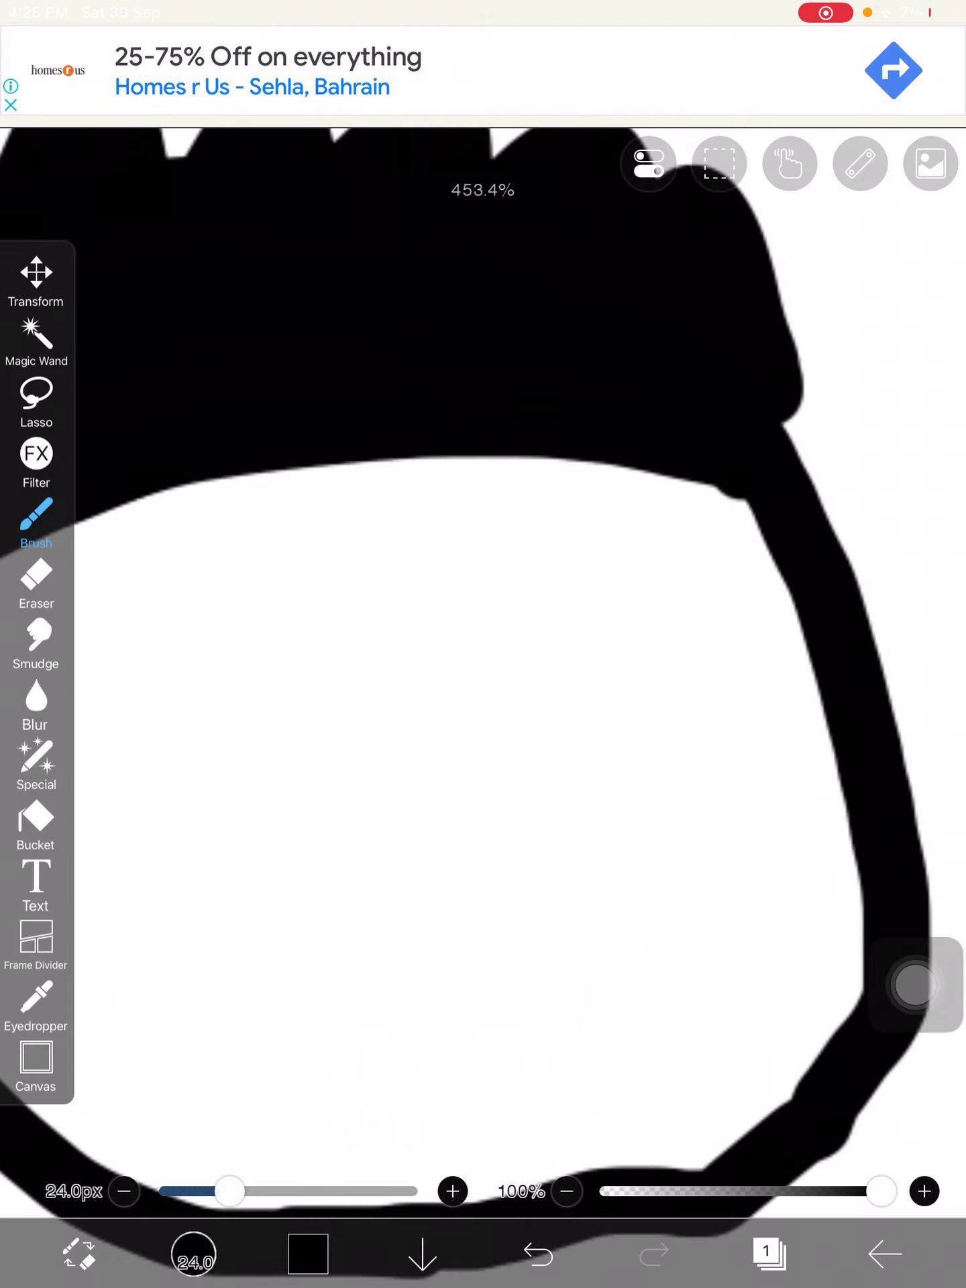
{"action": "mouse_move", "coordinate": [604, 577]}
{"action": "left_mouse_down"}
{"action": "mouse_move", "coordinate": [495, 564]}
{"action": "mouse_move", "coordinate": [733, 602]}
{"action": "mouse_move", "coordinate": [597, 576]}
{"action": "left_mouse_up"}
{"action": "scroll", "coordinate": [484, 672], "scroll_direction": "down", "scroll_amount": 3}
{"action": "scroll", "coordinate": [484, 672], "scroll_direction": "up", "scroll_amount": 3}
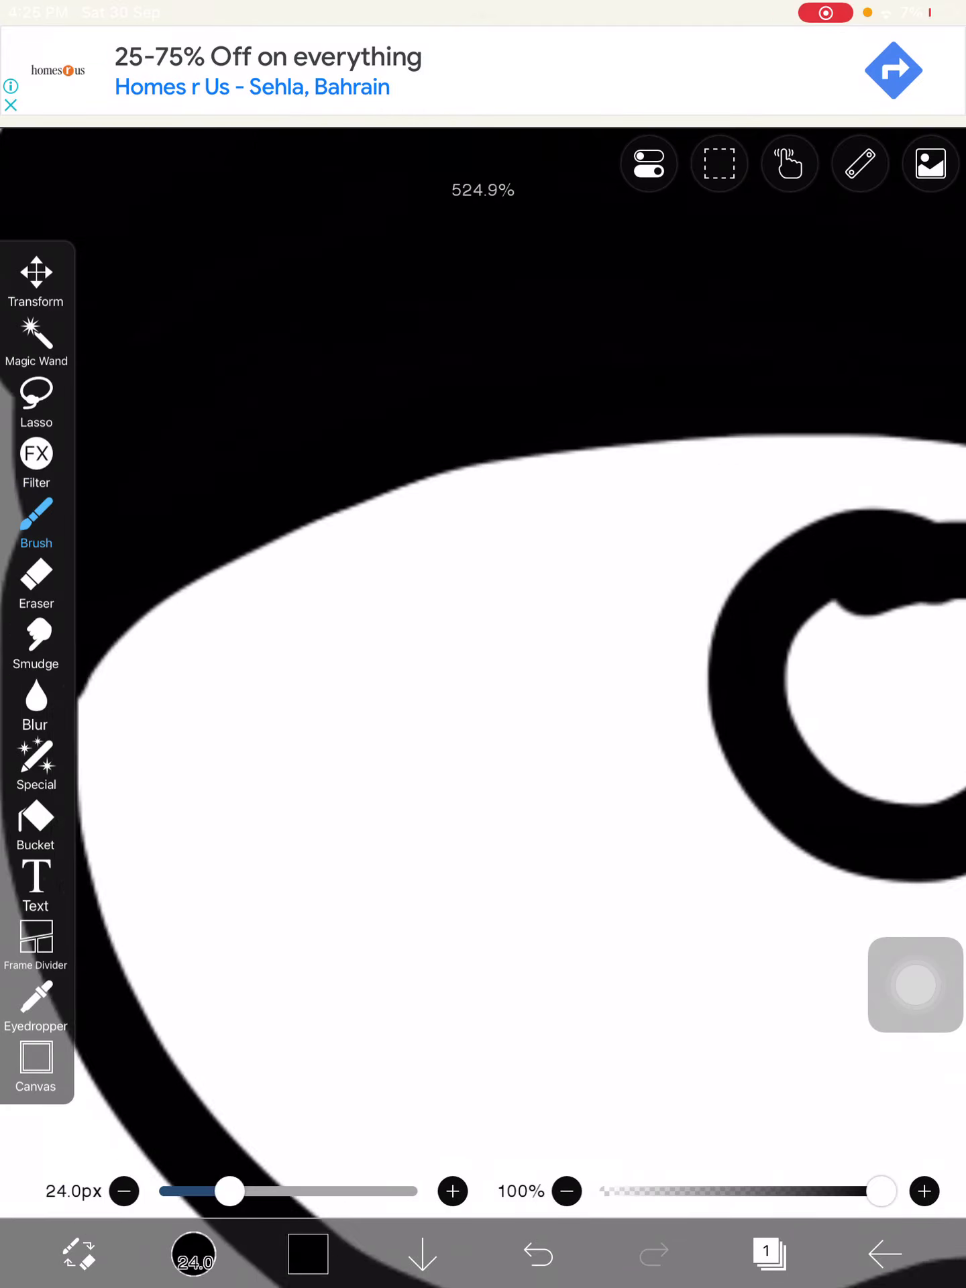
{"action": "scroll", "coordinate": [484, 671], "scroll_direction": "up", "scroll_amount": 1}
{"action": "mouse_move", "coordinate": [455, 576]}
{"action": "left_mouse_down"}
{"action": "mouse_move", "coordinate": [262, 702]}
{"action": "mouse_move", "coordinate": [423, 581]}
{"action": "left_mouse_up"}
{"action": "scroll", "coordinate": [483, 671], "scroll_direction": "down", "scroll_amount": 3}
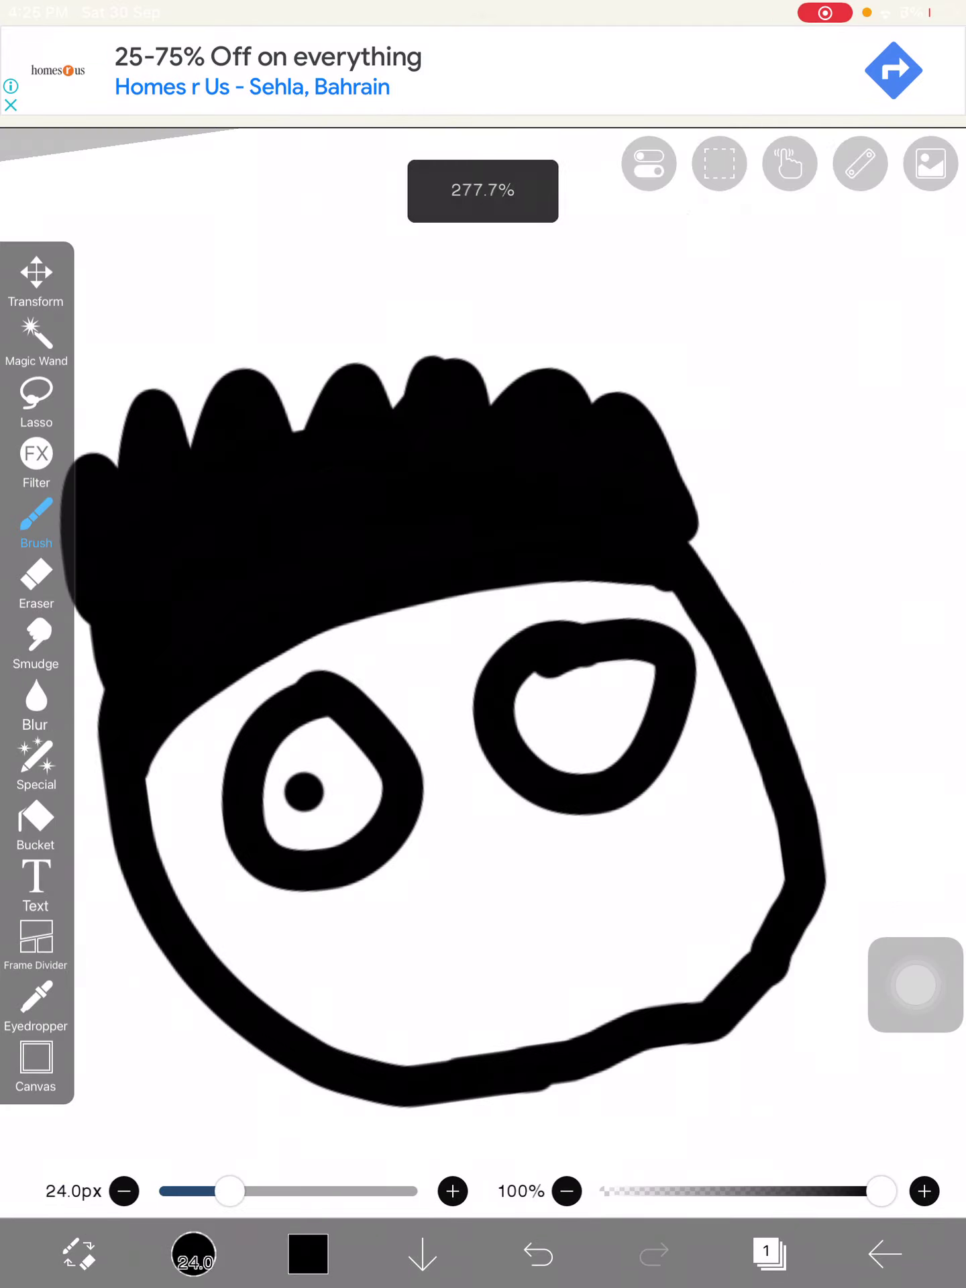
{"action": "scroll", "coordinate": [484, 671], "scroll_direction": "up", "scroll_amount": 3}
{"action": "scroll", "coordinate": [484, 672], "scroll_direction": "down", "scroll_amount": 3}
{"action": "scroll", "coordinate": [483, 672], "scroll_direction": "up", "scroll_amount": 3}
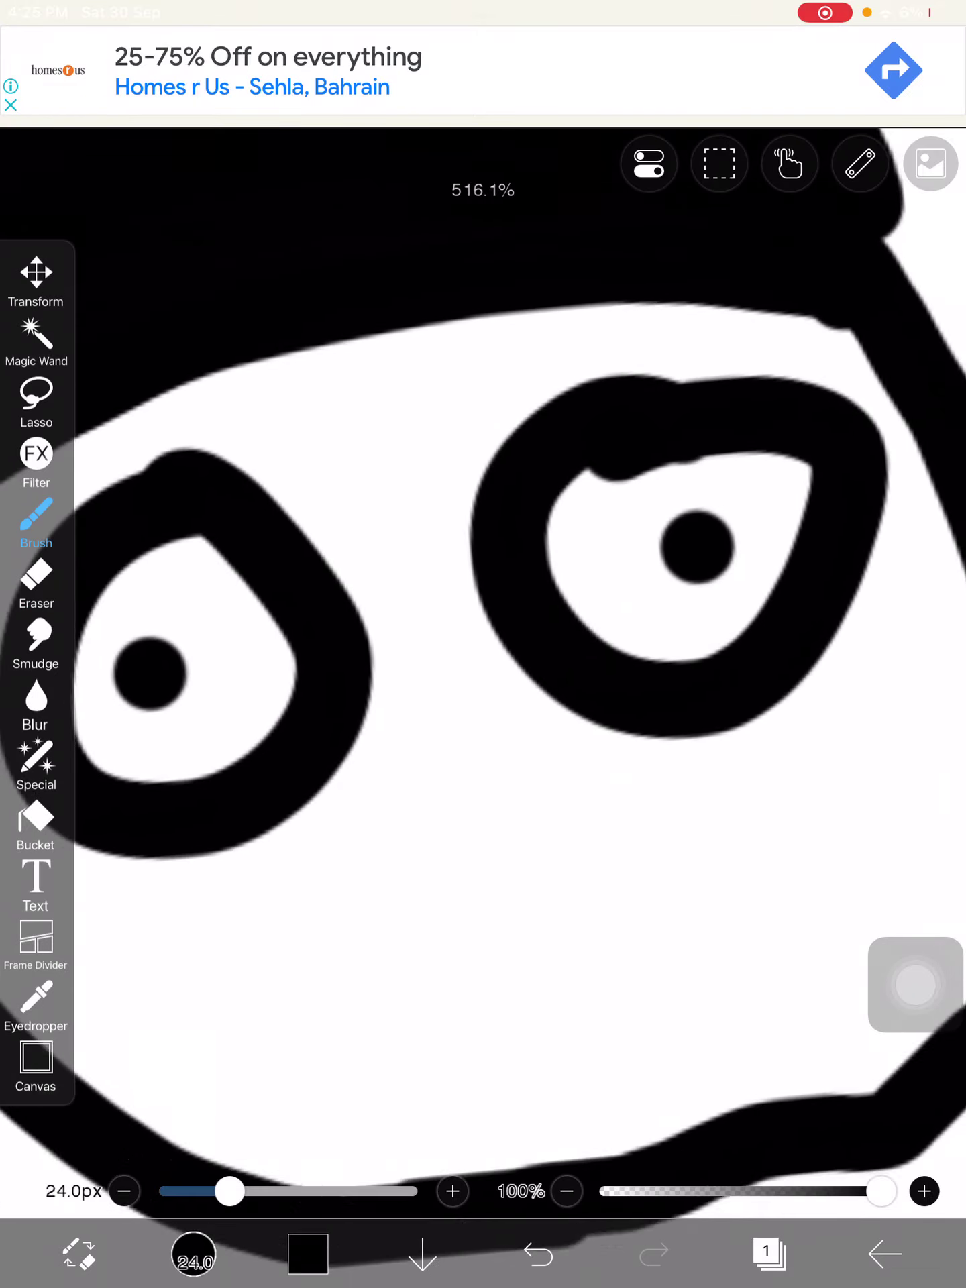
{"action": "scroll", "coordinate": [483, 672], "scroll_direction": "down", "scroll_amount": 2}
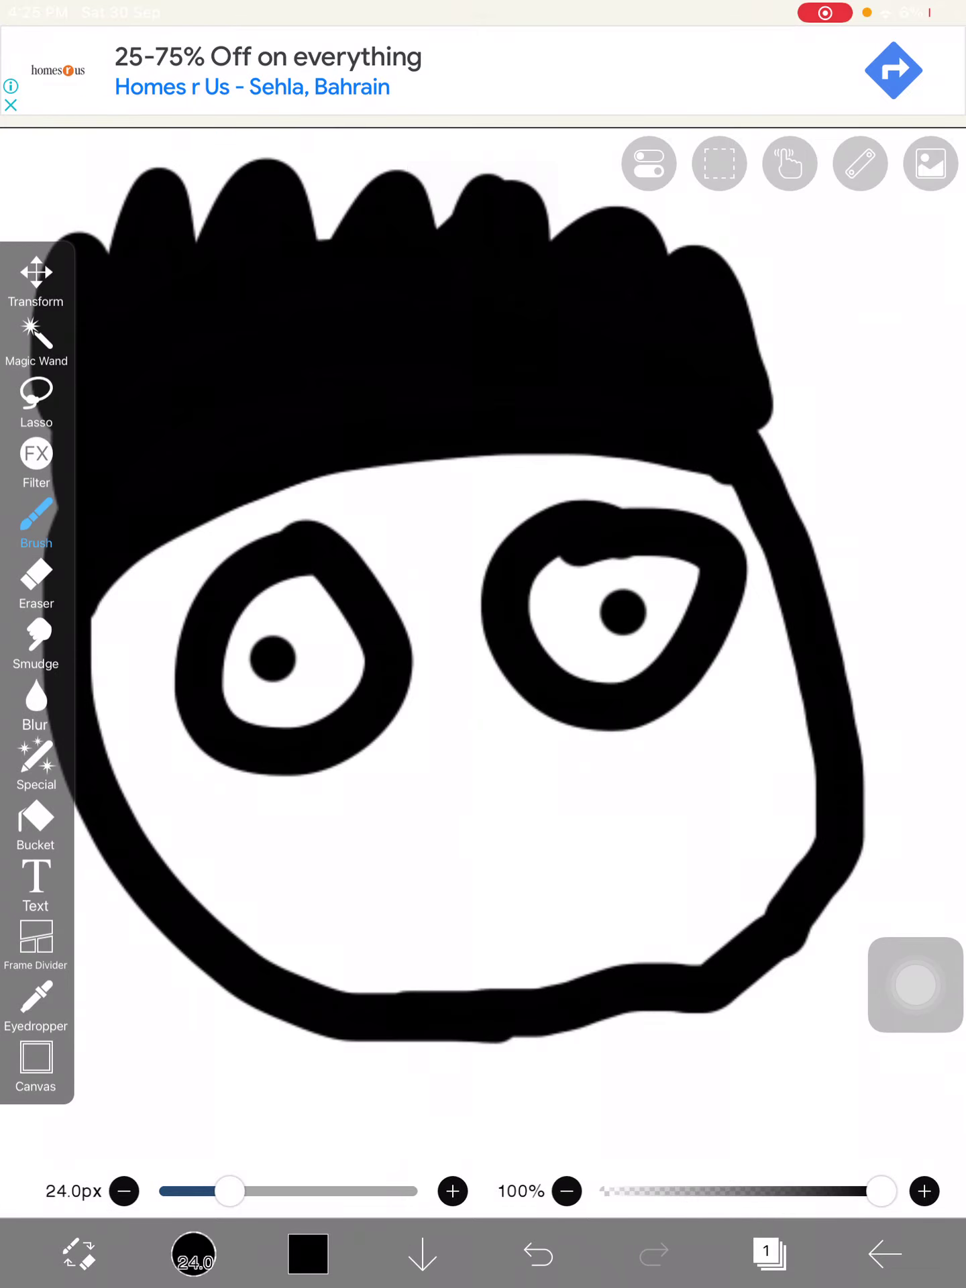
{"action": "scroll", "coordinate": [484, 672], "scroll_direction": "up", "scroll_amount": 2}
{"action": "scroll", "coordinate": [484, 672], "scroll_direction": "up", "scroll_amount": 2}
{"action": "scroll", "coordinate": [483, 672], "scroll_direction": "up", "scroll_amount": 1}
{"action": "scroll", "coordinate": [483, 671], "scroll_direction": "down", "scroll_amount": 1}
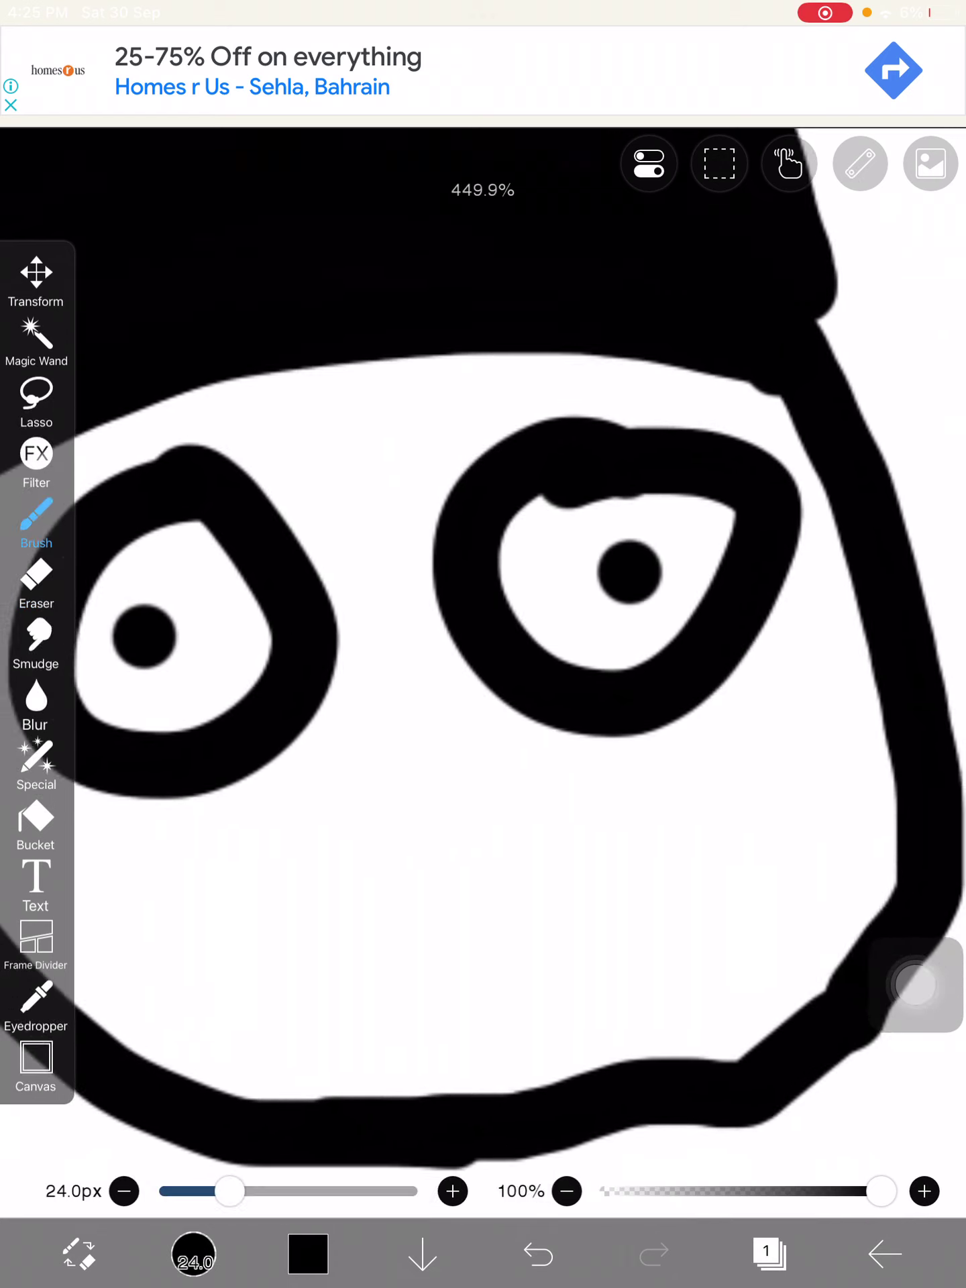
{"action": "scroll", "coordinate": [483, 671], "scroll_direction": "down", "scroll_amount": 1}
- Draw a wide smile below the eyes, undoing and redrawing it twice
{"action": "left_click_drag", "start_coordinate": [238, 906], "coordinate": [703, 824]}
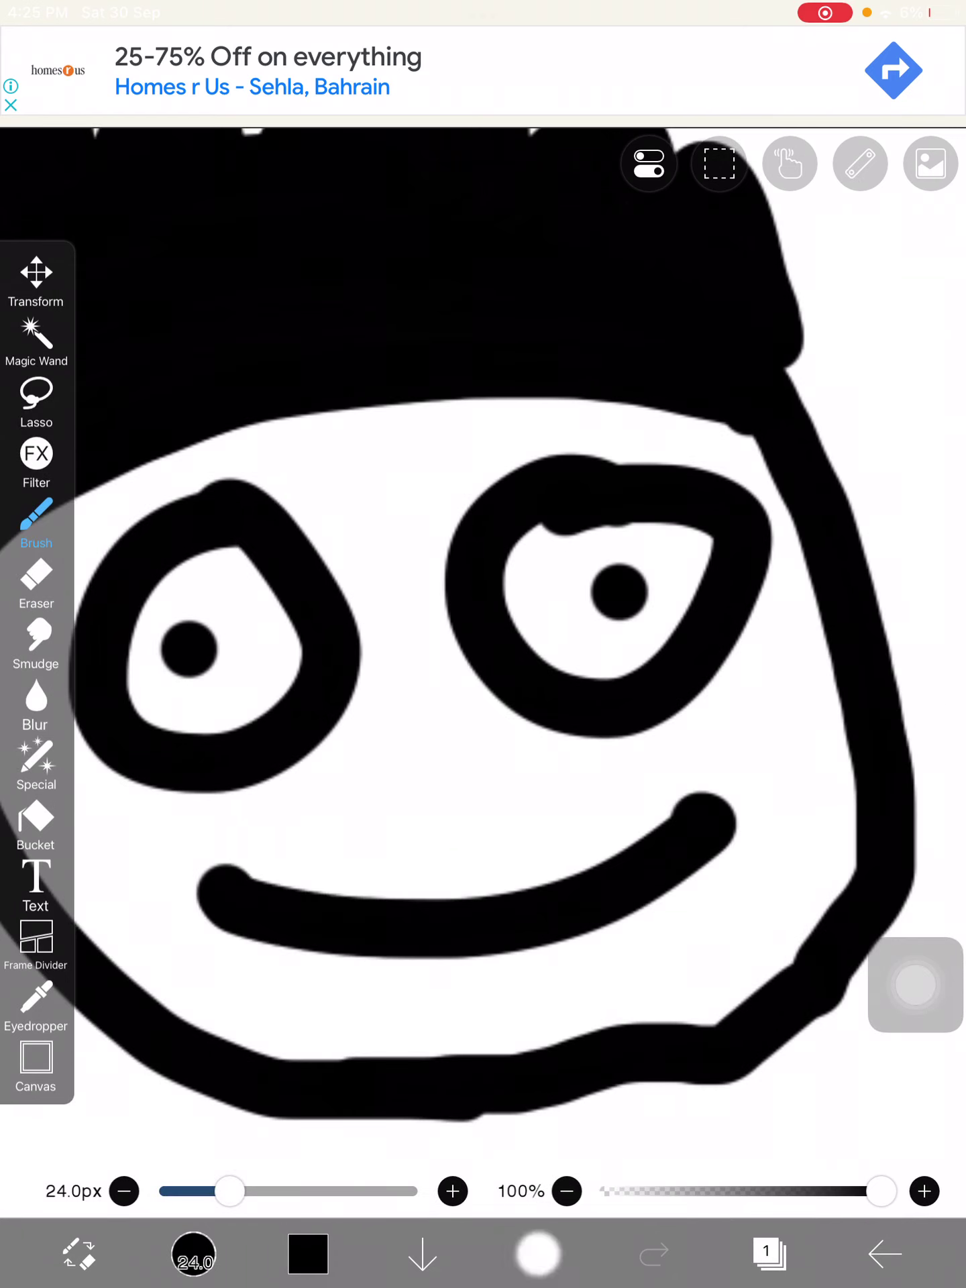
{"action": "left_click", "coordinate": [538, 1253]}
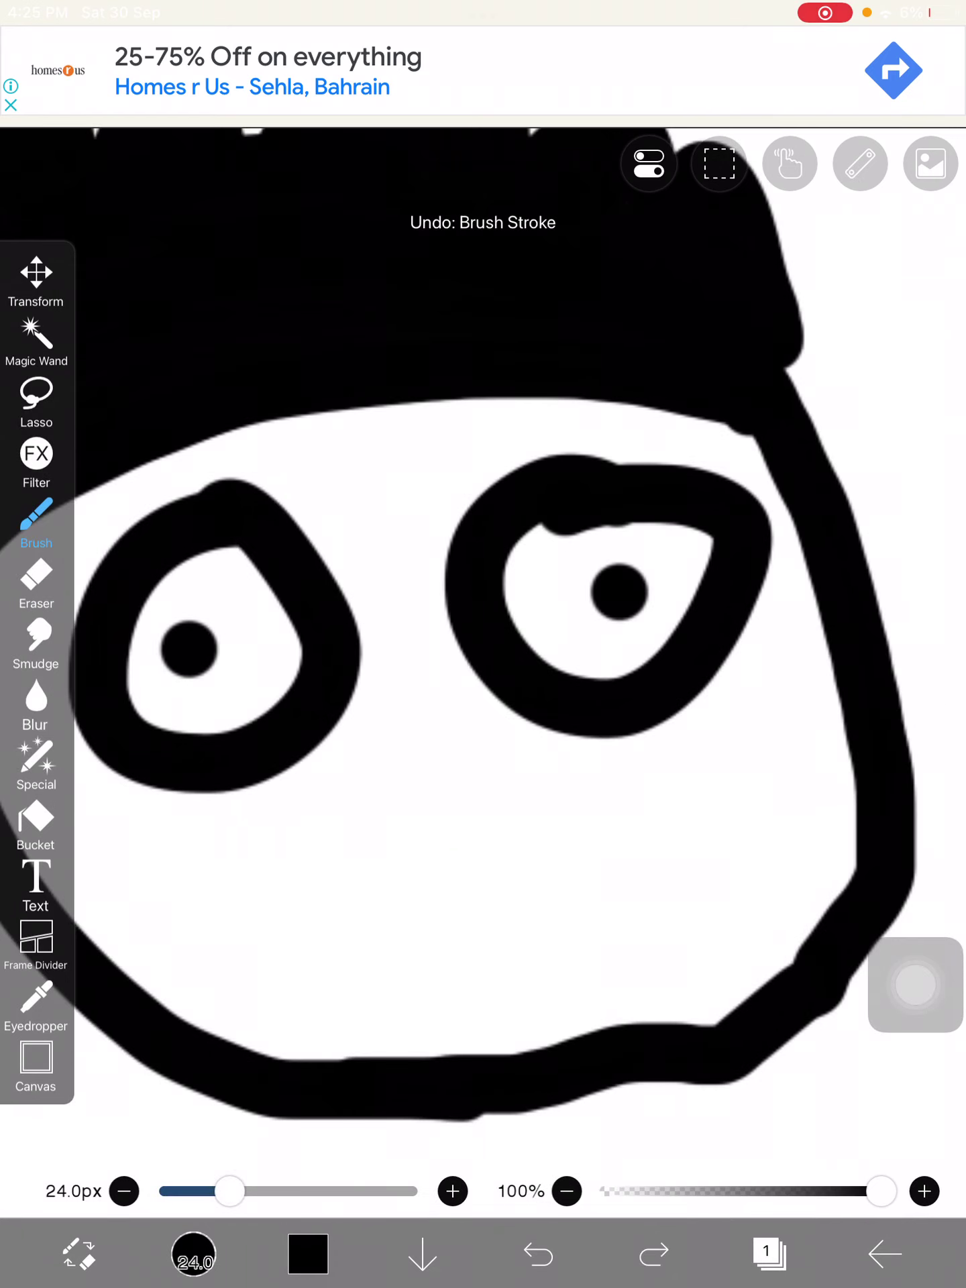
{"action": "mouse_move", "coordinate": [94, 792]}
{"action": "left_mouse_down"}
{"action": "mouse_move", "coordinate": [454, 963]}
{"action": "mouse_move", "coordinate": [768, 816]}
{"action": "left_mouse_up"}
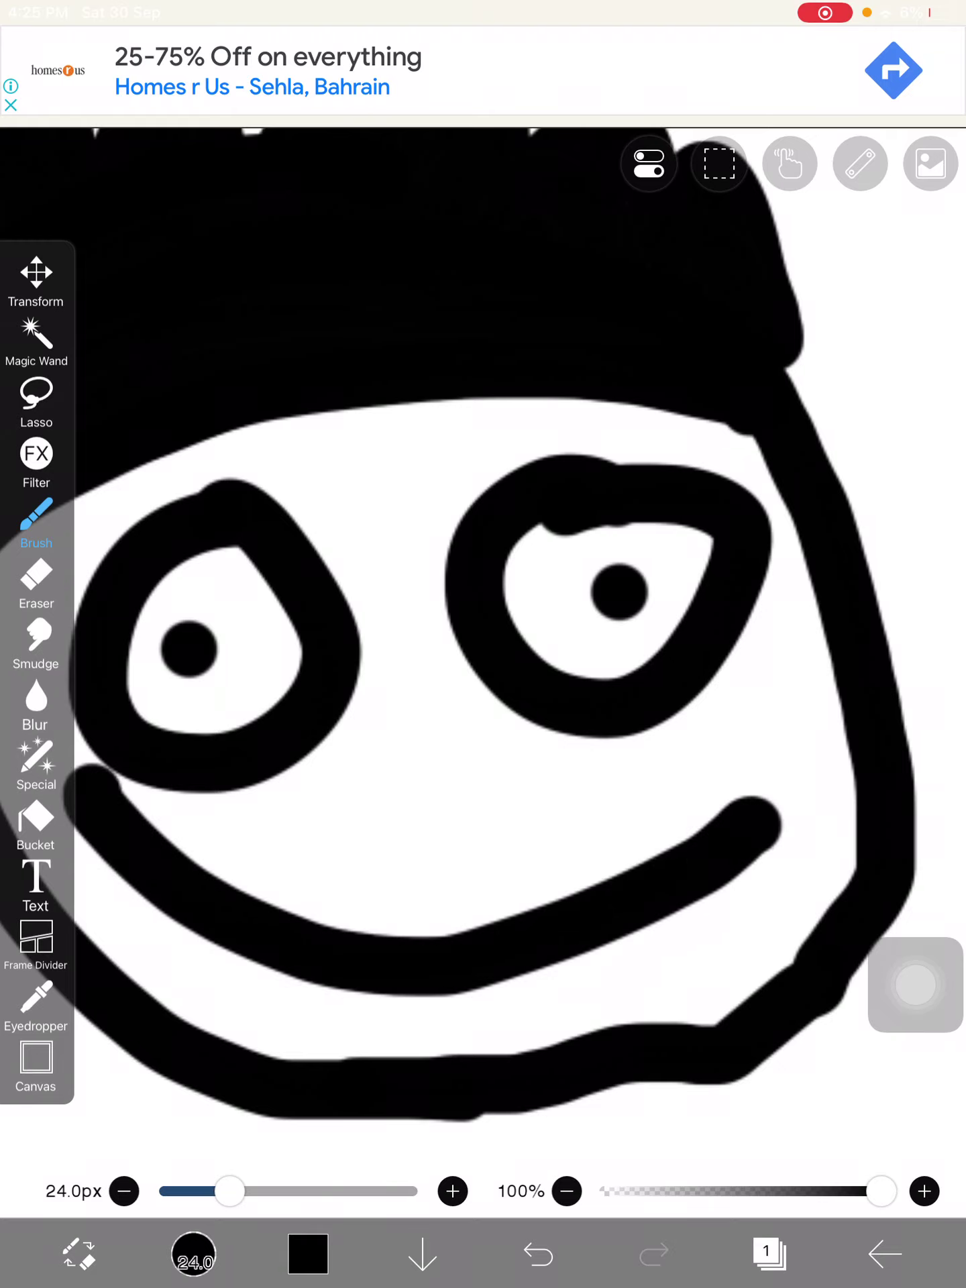
{"action": "left_click", "coordinate": [539, 1254]}
{"action": "mouse_move", "coordinate": [199, 859]}
{"action": "left_mouse_down"}
{"action": "mouse_move", "coordinate": [671, 835]}
{"action": "mouse_move", "coordinate": [766, 793]}
{"action": "left_mouse_up"}
{"action": "scroll", "coordinate": [484, 671], "scroll_direction": "down", "scroll_amount": 5}
{"action": "scroll", "coordinate": [534, 655], "scroll_direction": "down", "scroll_amount": 2}
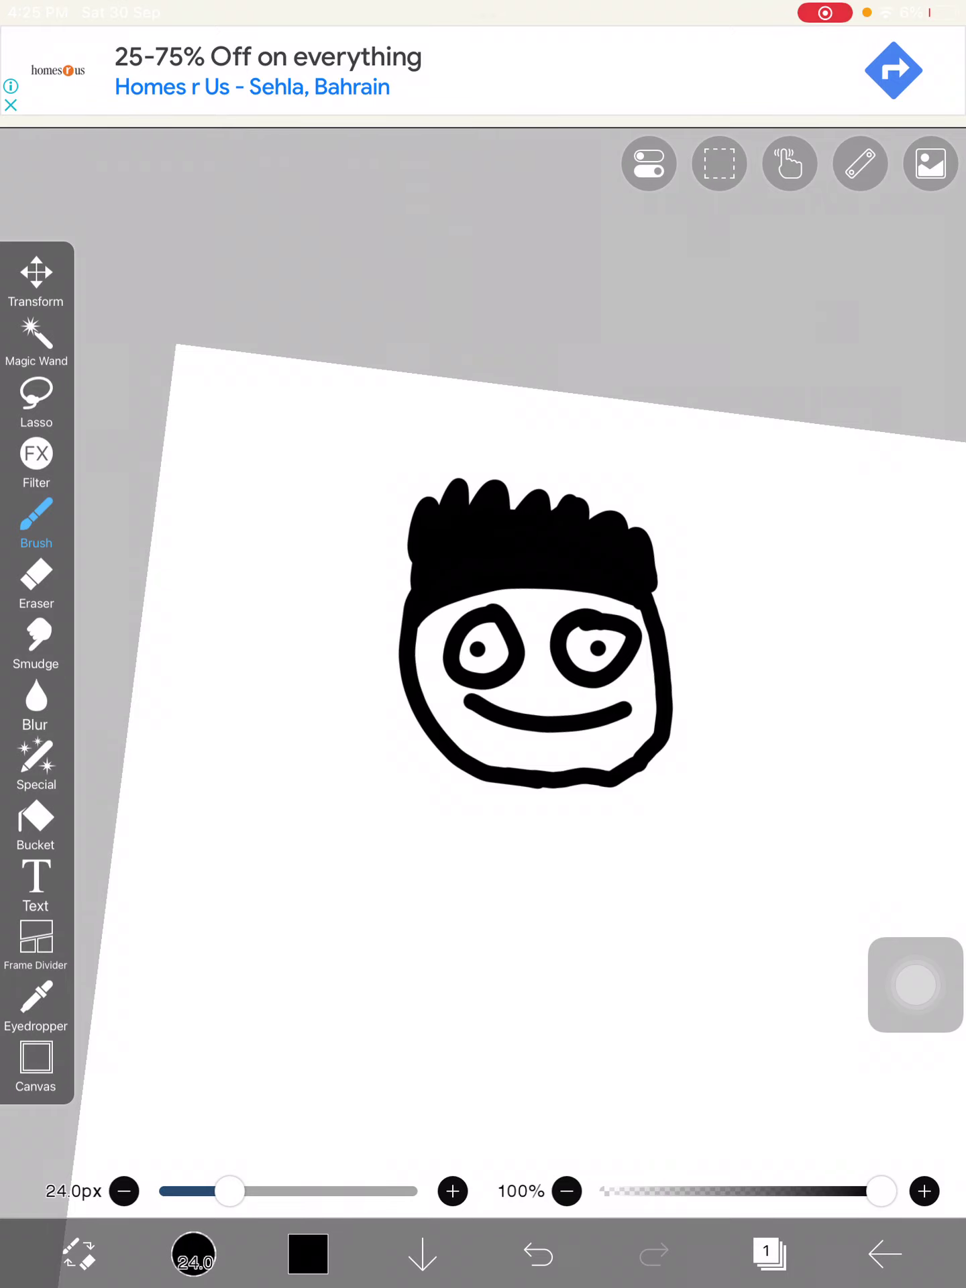
{"action": "scroll", "coordinate": [510, 672], "scroll_direction": "up", "scroll_amount": 3}
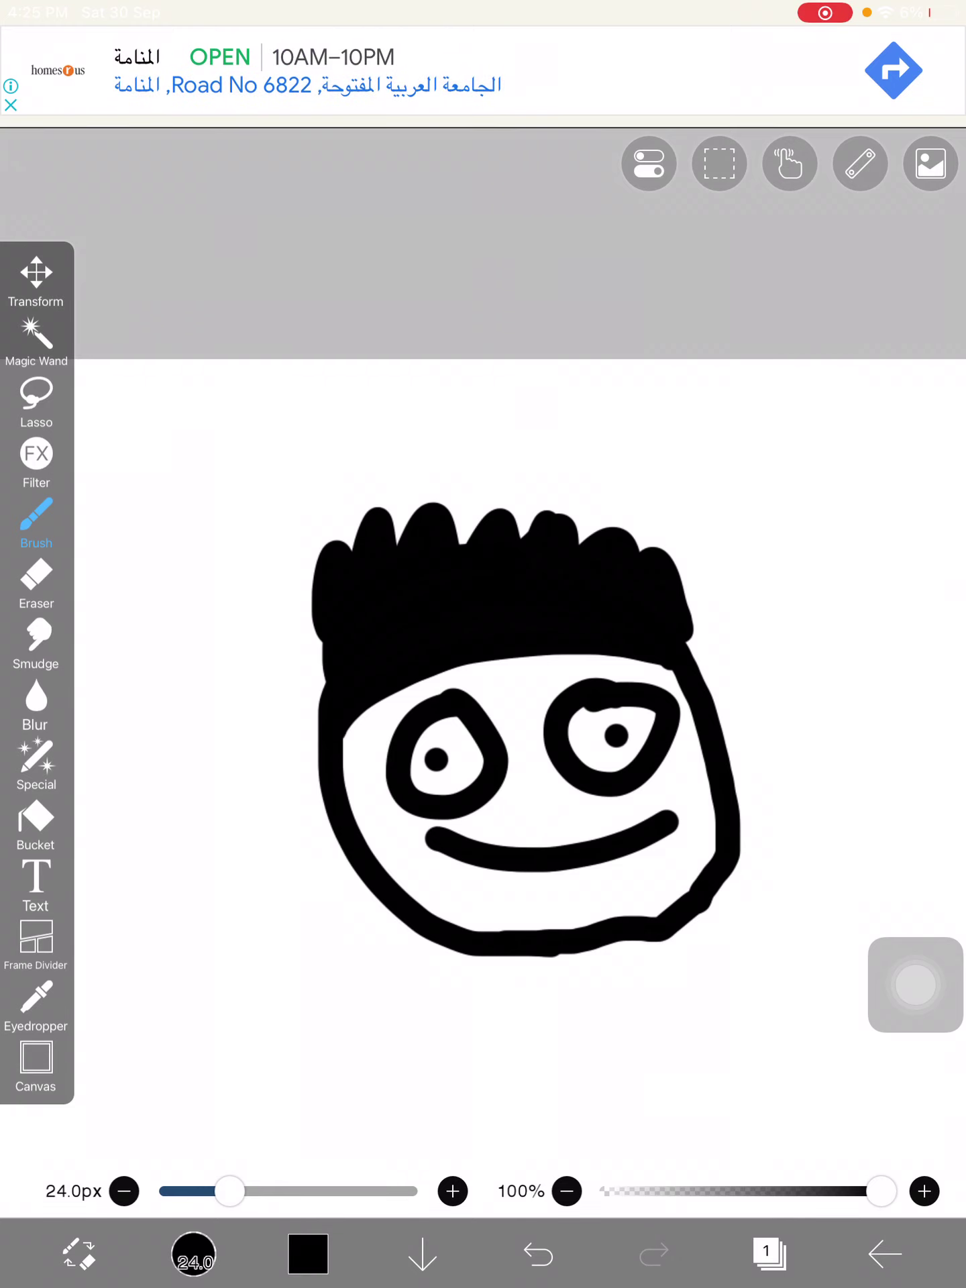
- Change the drawing colour to medium brown #A8845A using the orange hue and colour diamond
{"action": "left_click", "coordinate": [308, 1253]}
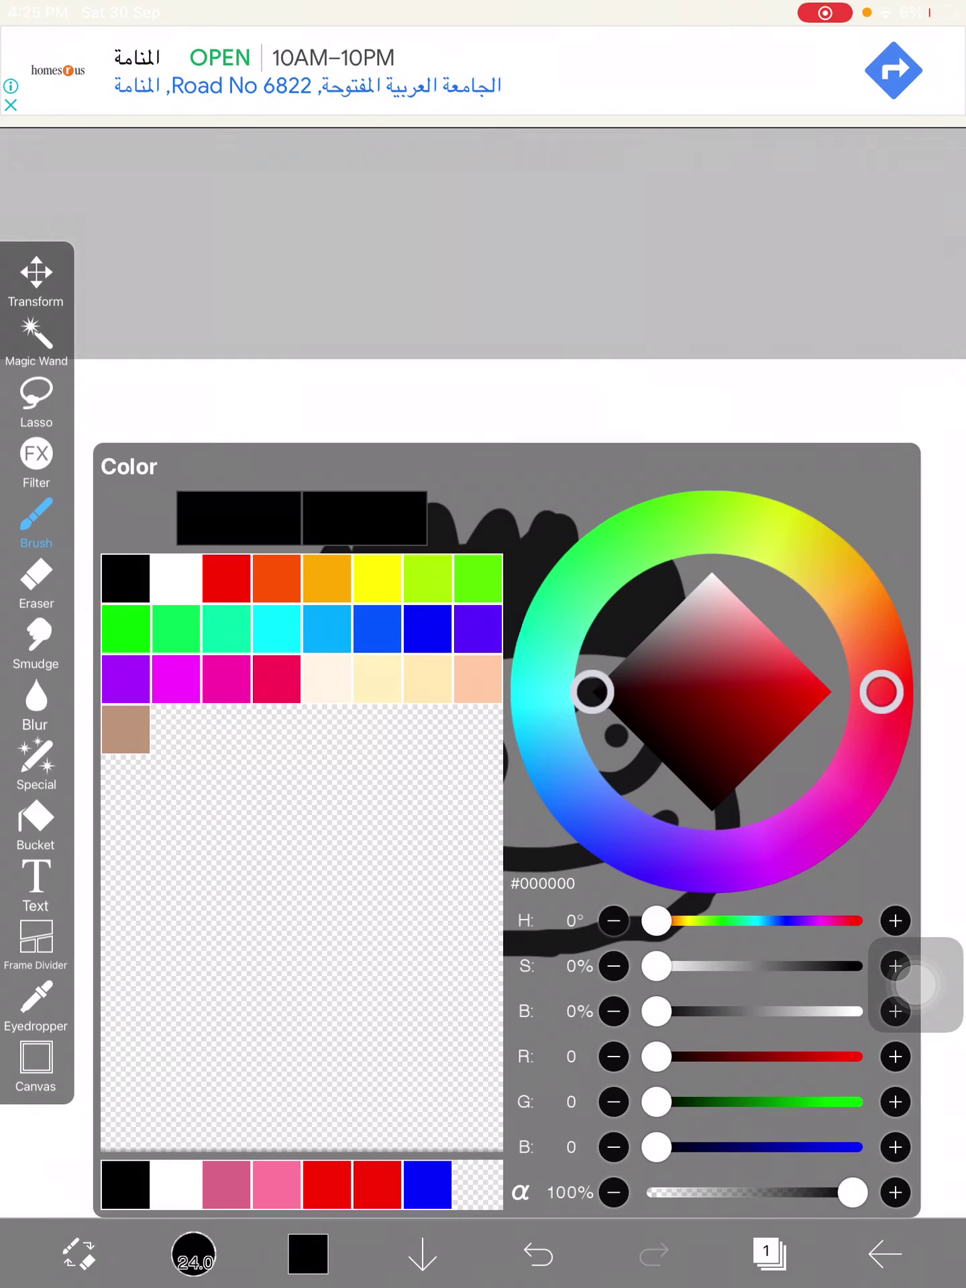
{"action": "left_click_drag", "start_coordinate": [881, 692], "coordinate": [851, 595]}
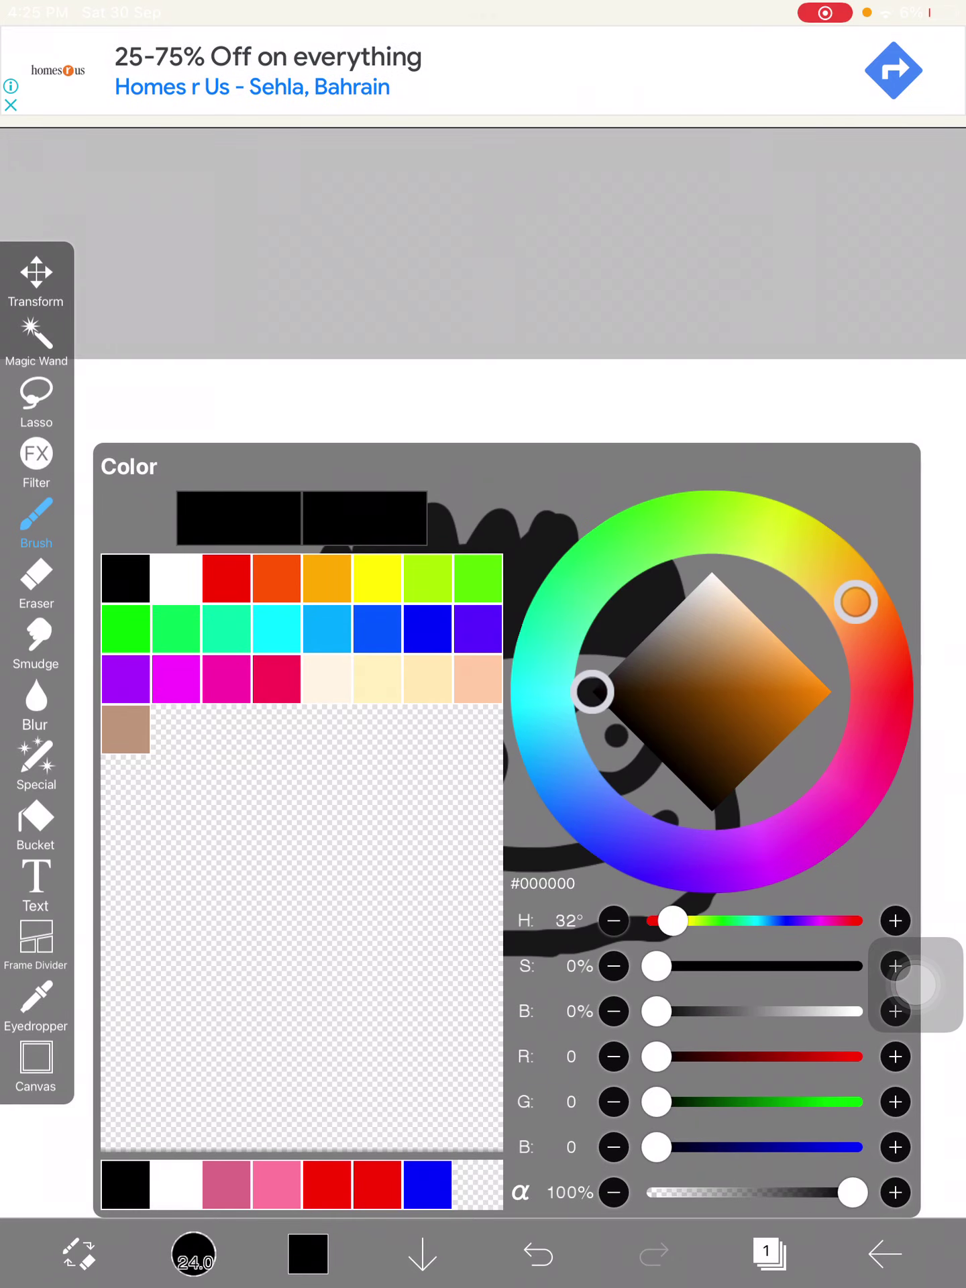
{"action": "left_click", "coordinate": [763, 624]}
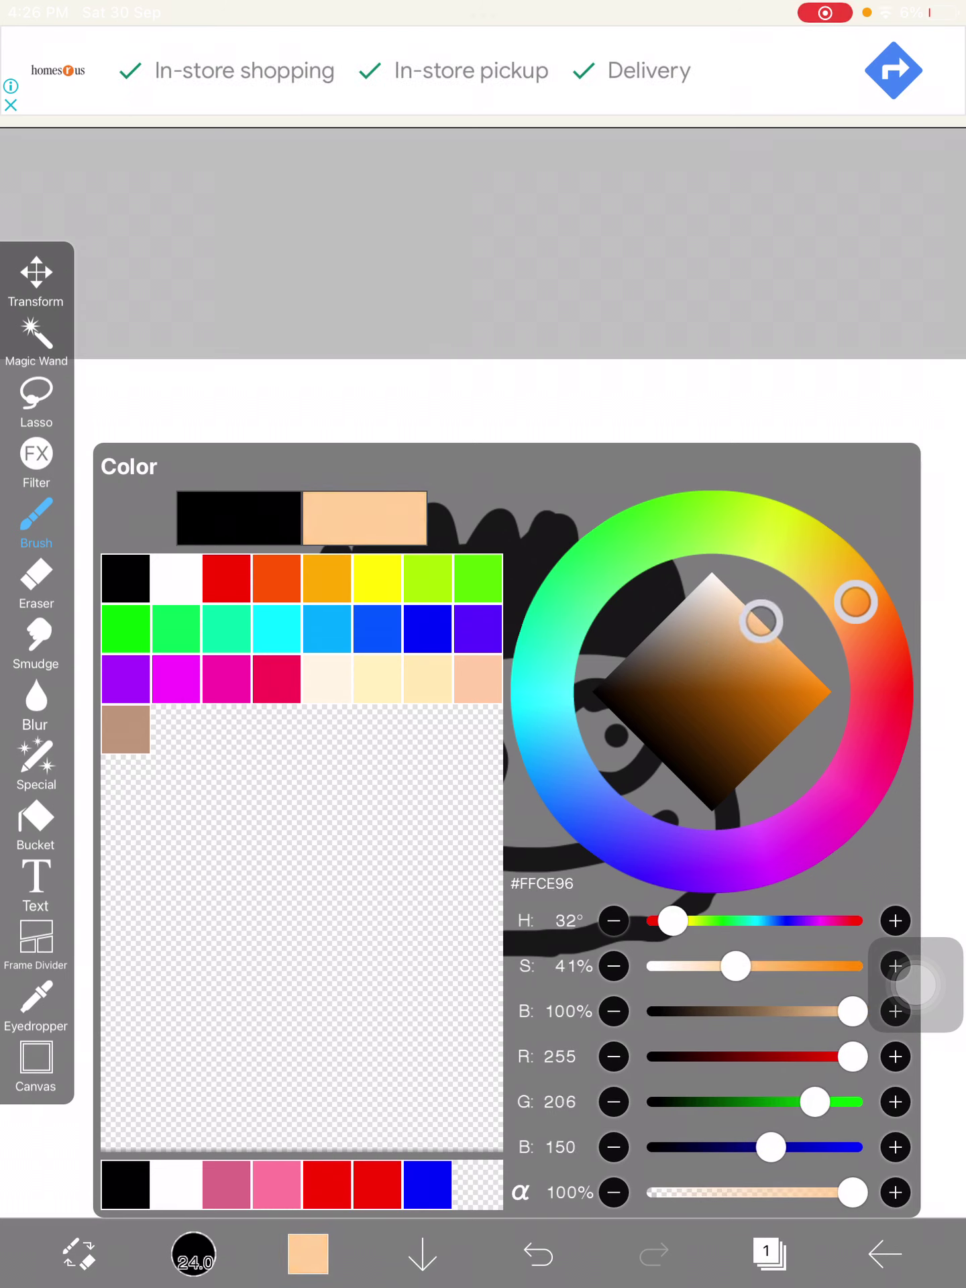
{"action": "left_click_drag", "start_coordinate": [763, 622], "coordinate": [726, 667]}
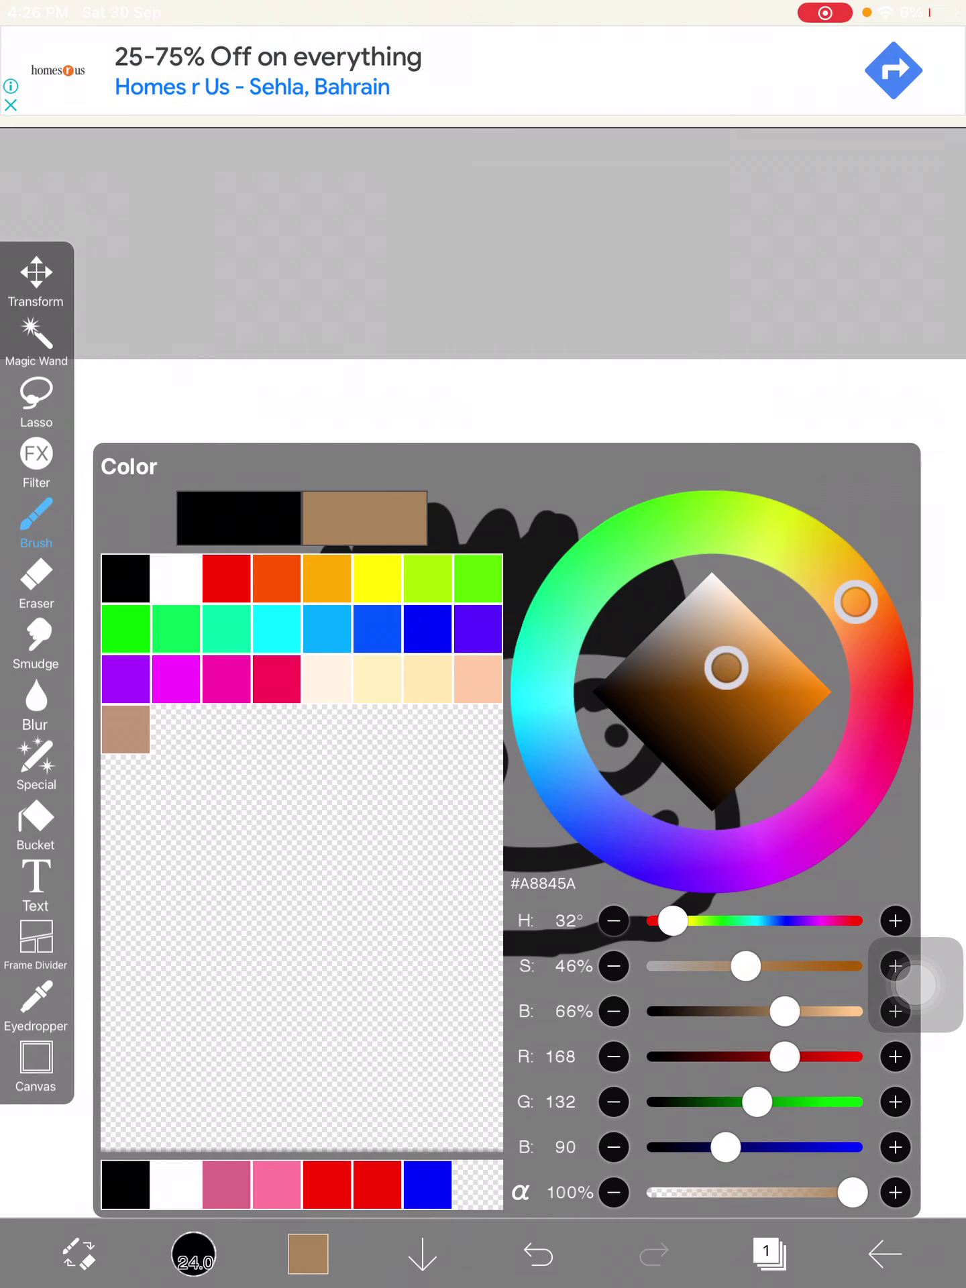
{"action": "left_click", "coordinate": [309, 1255]}
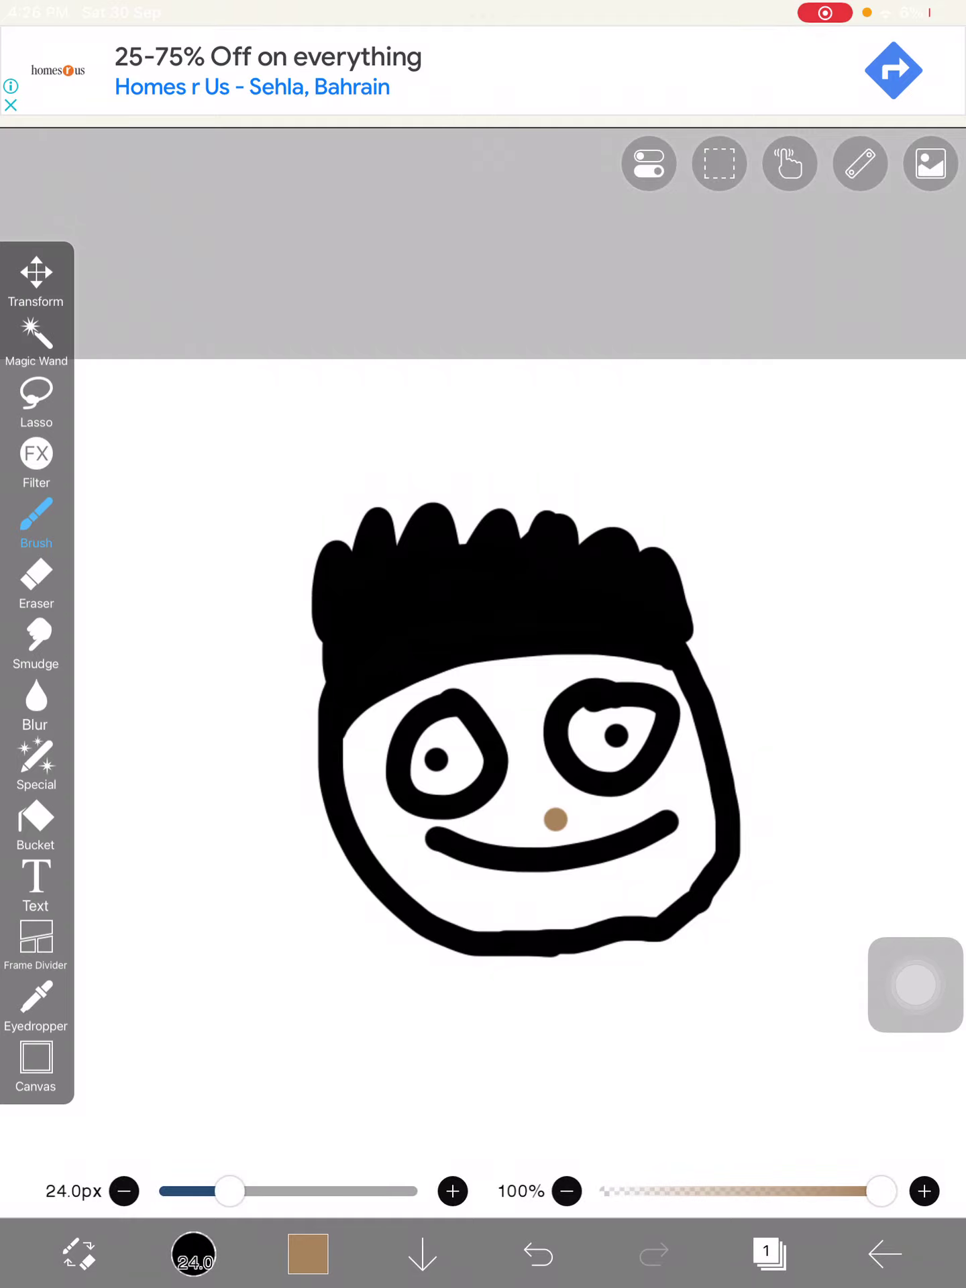
- Fill the face inside the outline with brown skin using the Bucket tool
{"action": "scroll", "coordinate": [564, 822], "scroll_direction": "up", "scroll_amount": 5}
{"action": "scroll", "coordinate": [565, 823], "scroll_direction": "up", "scroll_amount": 10}
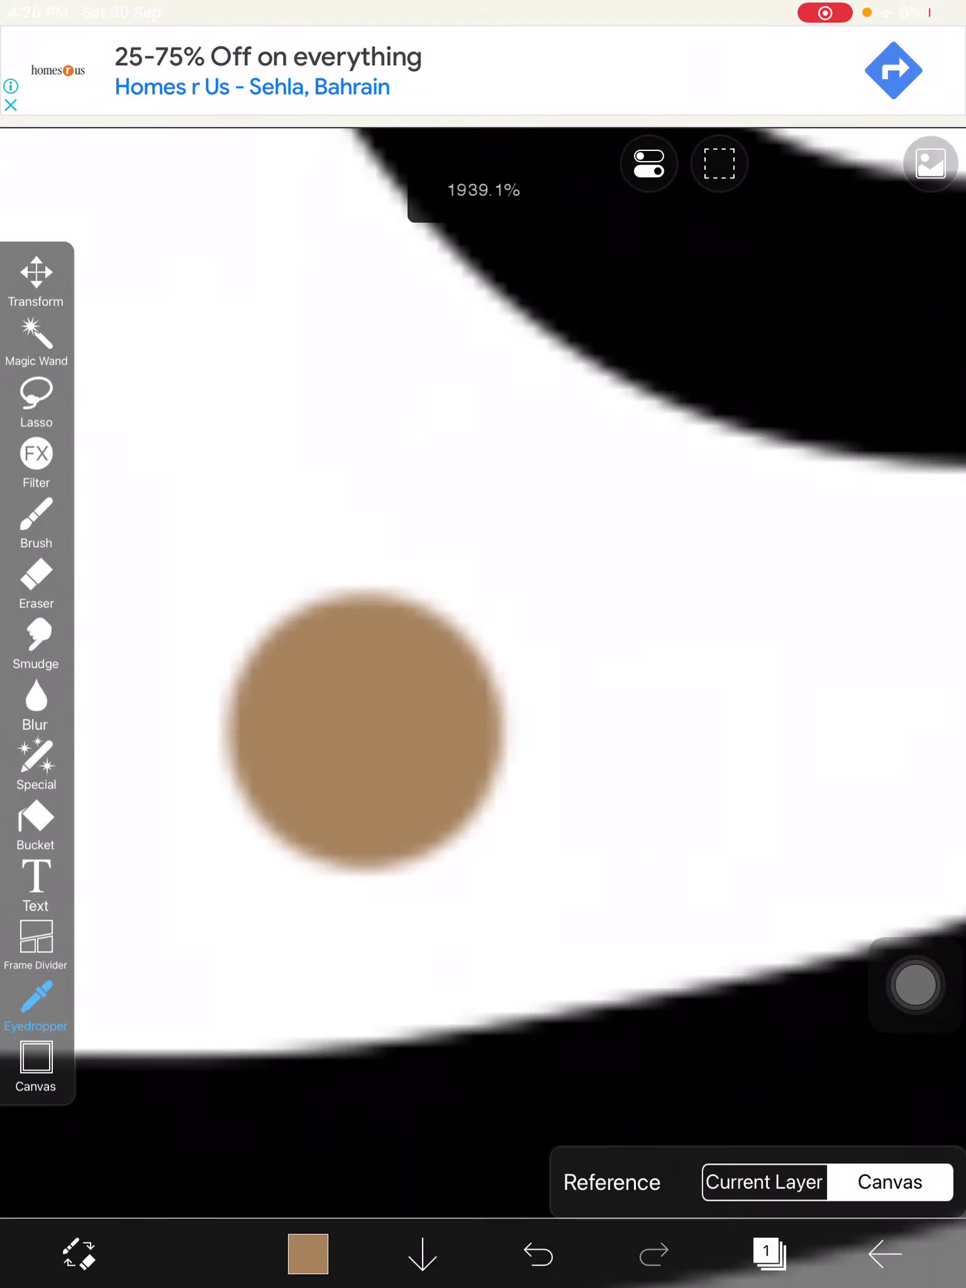
{"action": "scroll", "coordinate": [505, 748], "scroll_direction": "down", "scroll_amount": 3}
{"action": "scroll", "coordinate": [506, 747], "scroll_direction": "down", "scroll_amount": 3}
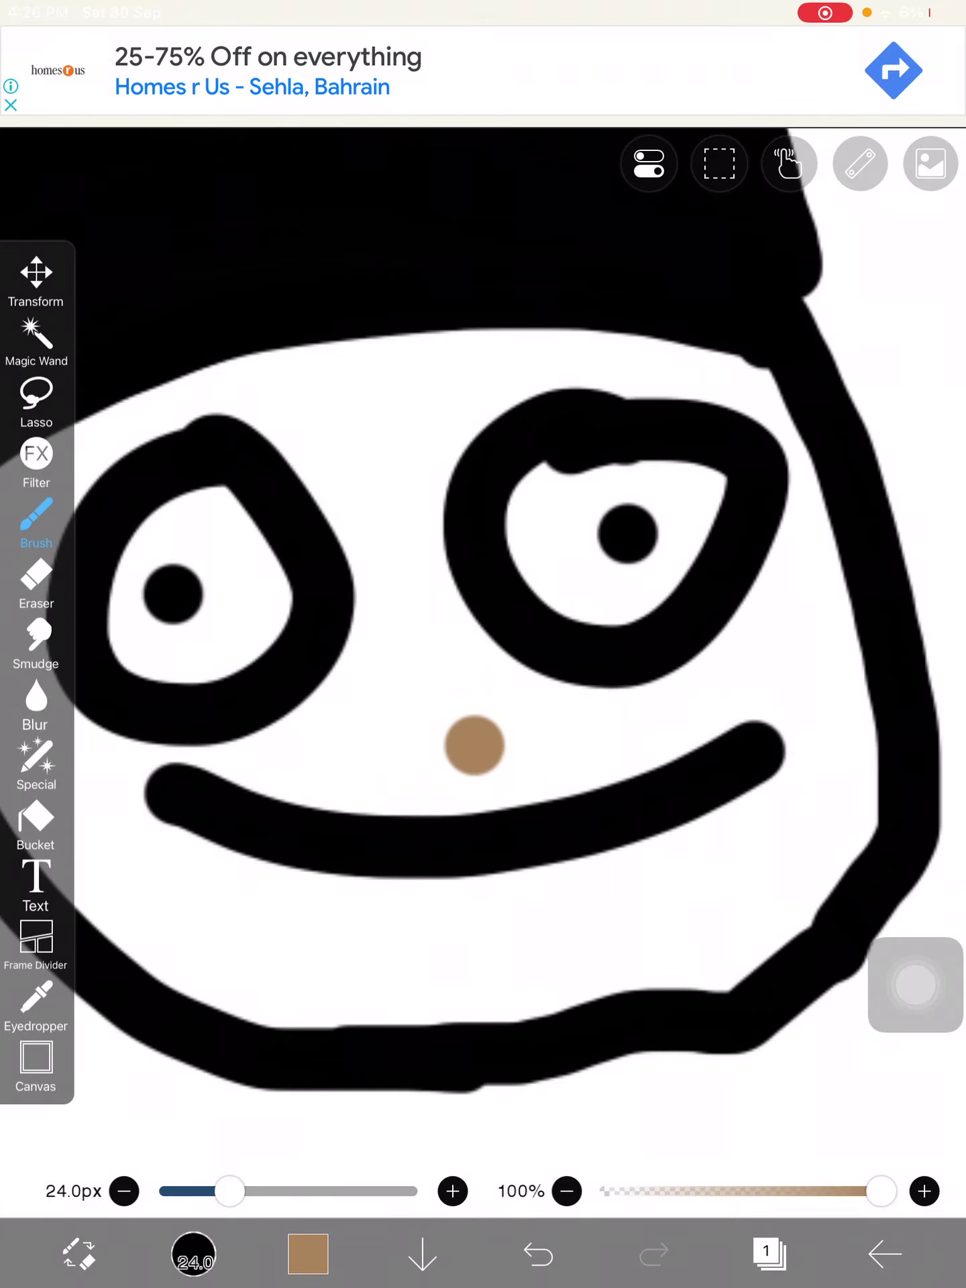
{"action": "left_click", "coordinate": [36, 818]}
{"action": "scroll", "coordinate": [483, 604], "scroll_direction": "down", "scroll_amount": 5}
{"action": "scroll", "coordinate": [483, 605], "scroll_direction": "up", "scroll_amount": 1}
{"action": "left_click", "coordinate": [403, 866]}
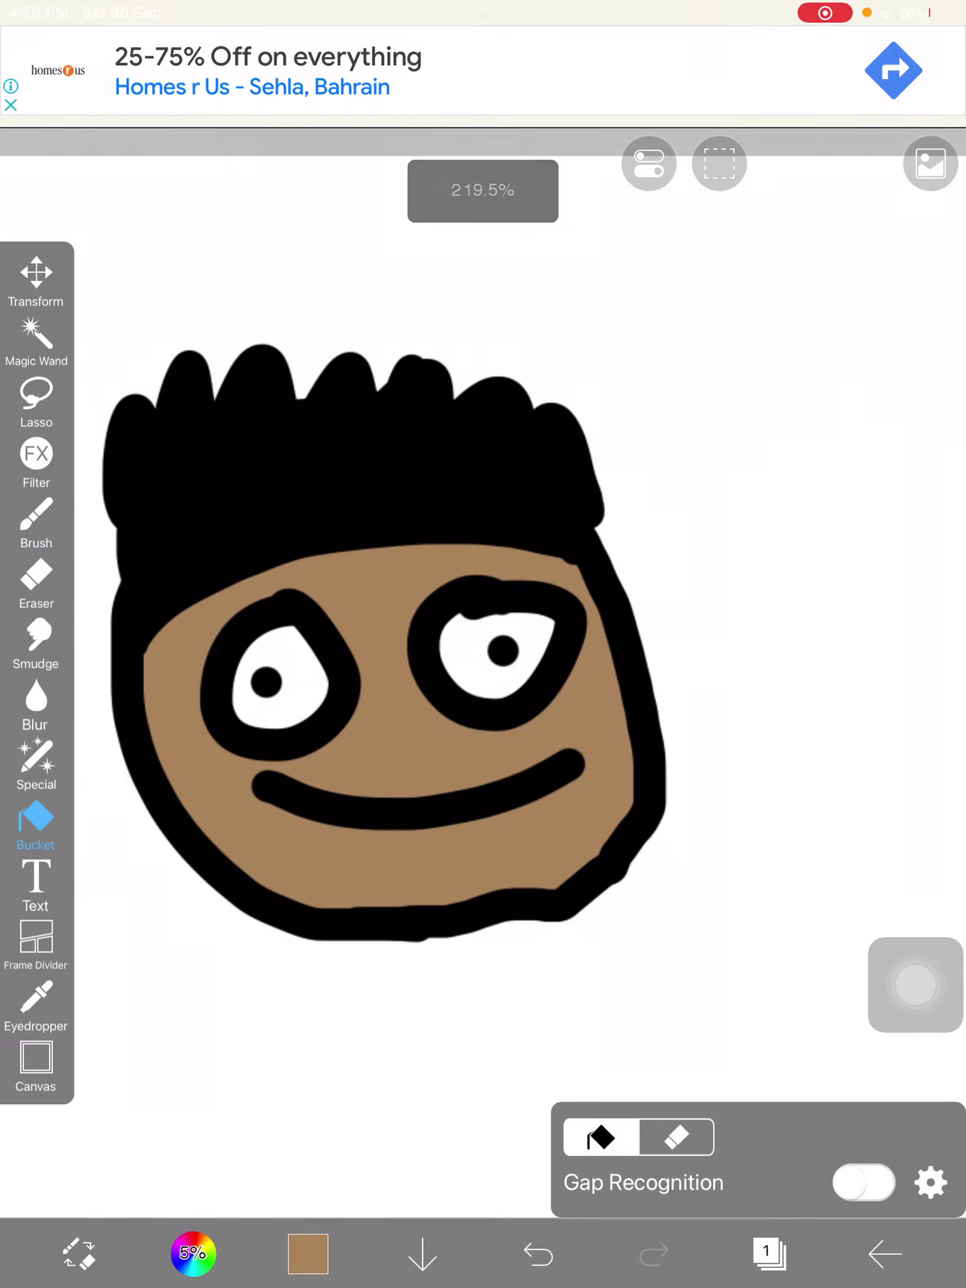
{"action": "scroll", "coordinate": [483, 672], "scroll_direction": "down", "scroll_amount": 5}
{"action": "scroll", "coordinate": [484, 672], "scroll_direction": "up", "scroll_amount": 2}
{"action": "scroll", "coordinate": [483, 671], "scroll_direction": "down", "scroll_amount": 1}
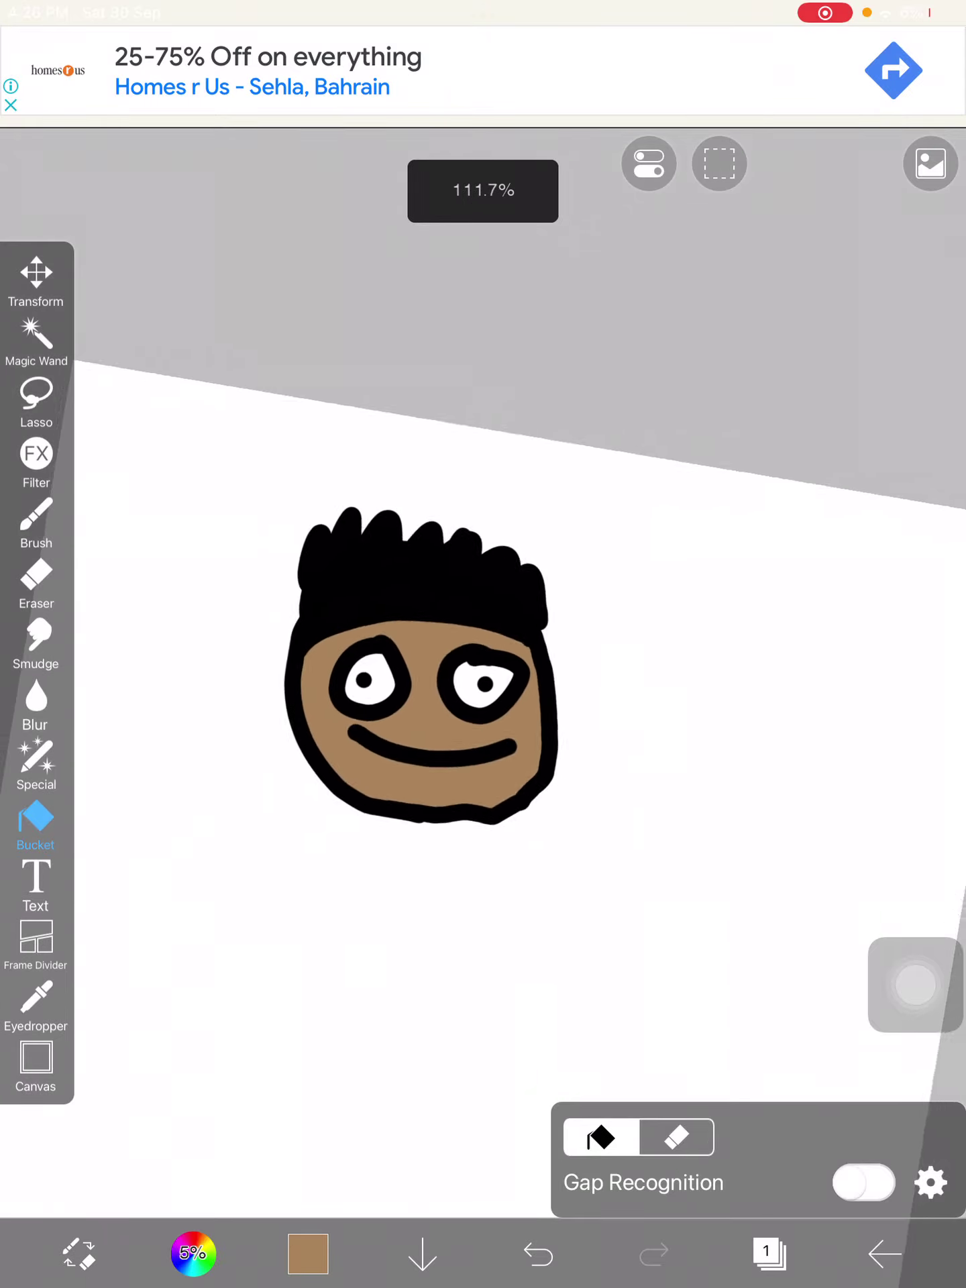
{"action": "scroll", "coordinate": [484, 671], "scroll_direction": "up", "scroll_amount": 3}
{"action": "scroll", "coordinate": [483, 672], "scroll_direction": "down", "scroll_amount": 2}
{"action": "scroll", "coordinate": [483, 672], "scroll_direction": "down", "scroll_amount": 1}
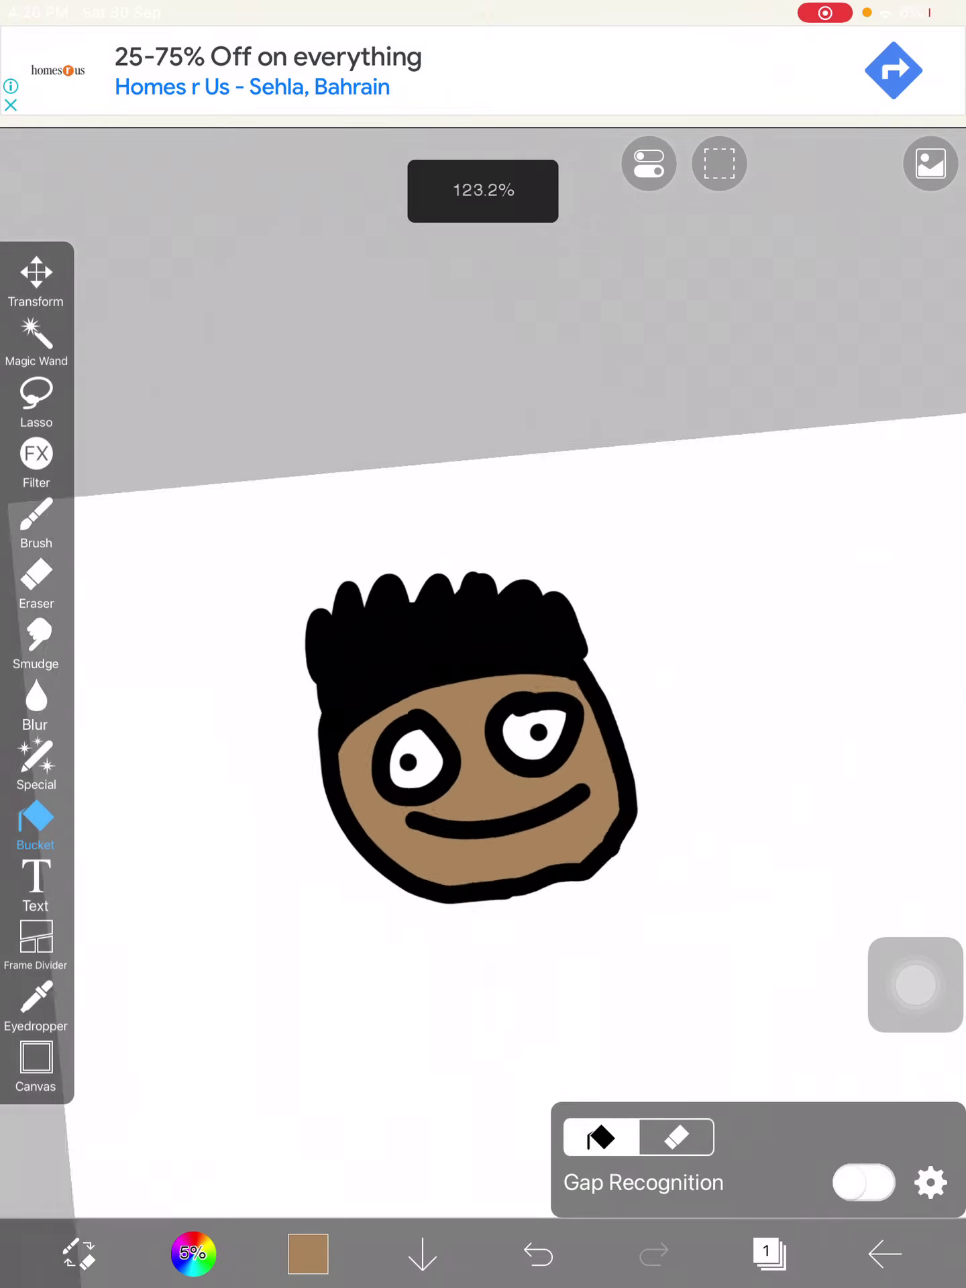
{"action": "scroll", "coordinate": [483, 672], "scroll_direction": "up", "scroll_amount": 2}
{"action": "scroll", "coordinate": [484, 672], "scroll_direction": "down", "scroll_amount": 3}
{"action": "scroll", "coordinate": [483, 671], "scroll_direction": "up", "scroll_amount": 1}
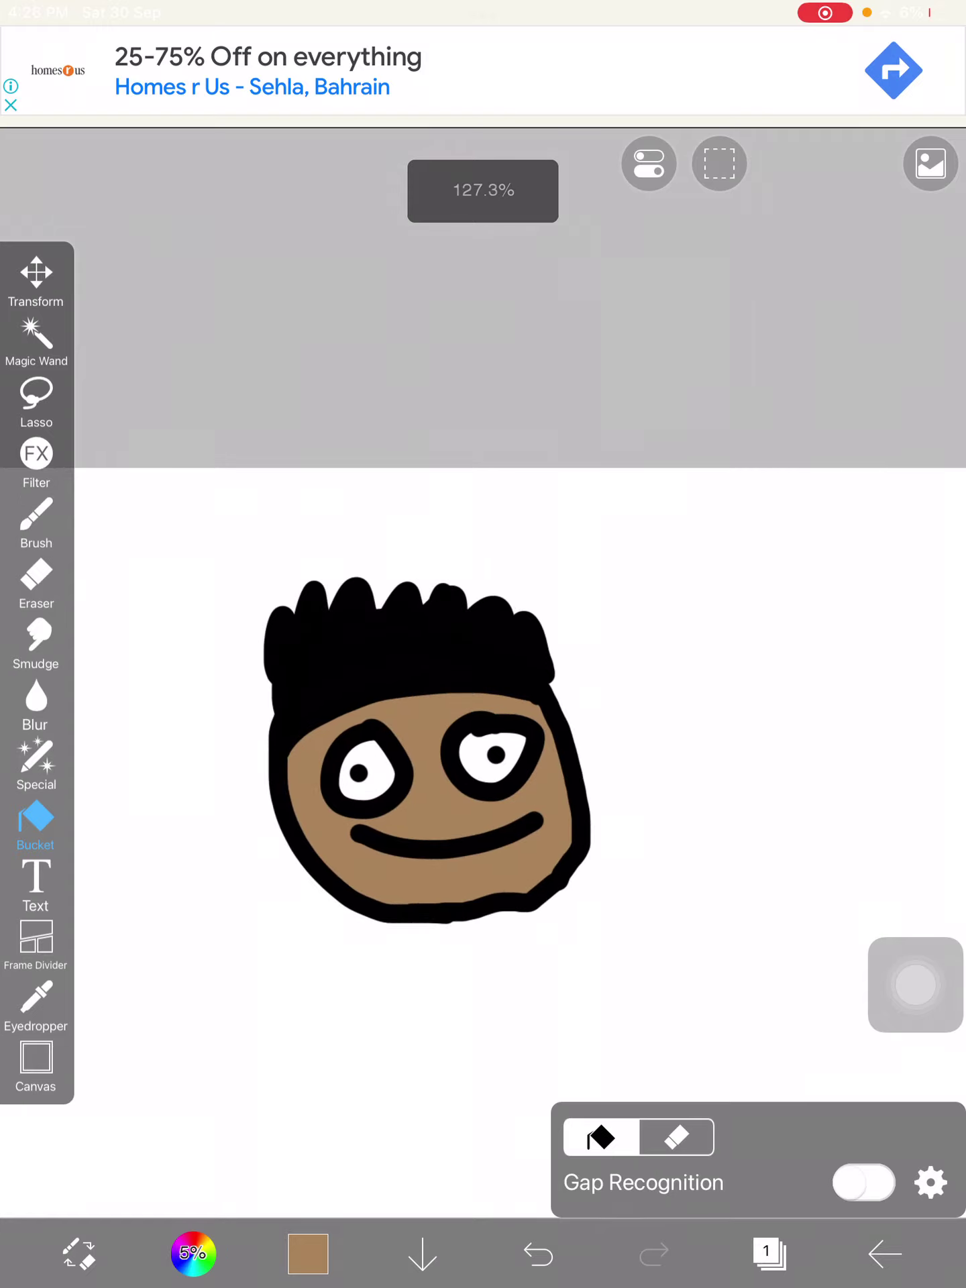
{"action": "scroll", "coordinate": [483, 672], "scroll_direction": "down", "scroll_amount": 3}
{"action": "scroll", "coordinate": [483, 671], "scroll_direction": "up", "scroll_amount": 1}
{"action": "scroll", "coordinate": [483, 672], "scroll_direction": "up", "scroll_amount": 2}
{"action": "scroll", "coordinate": [484, 672], "scroll_direction": "up", "scroll_amount": 1}
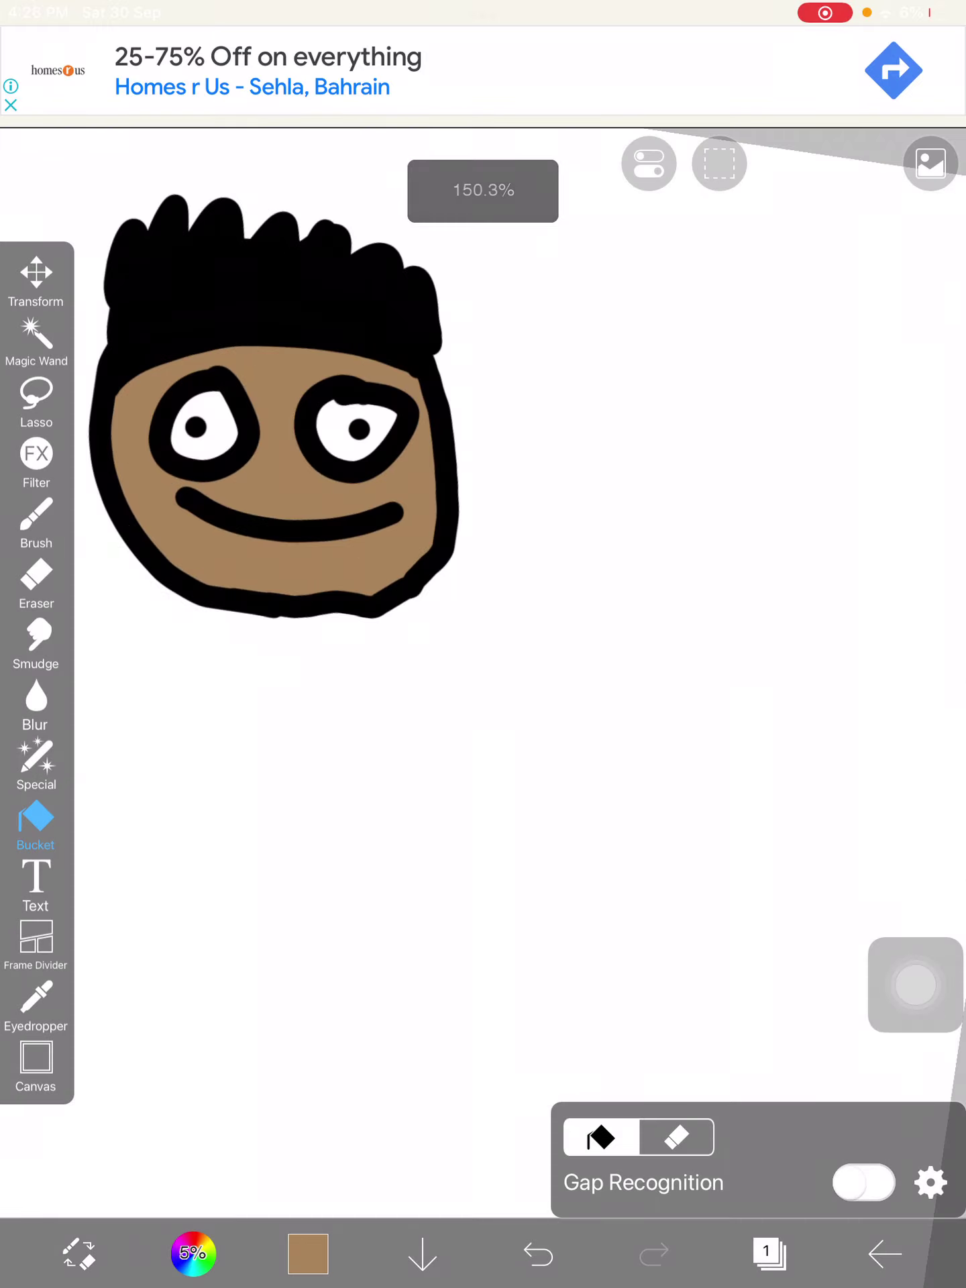
{"action": "scroll", "coordinate": [484, 376], "scroll_direction": "up", "scroll_amount": 3}
{"action": "scroll", "coordinate": [483, 376], "scroll_direction": "up", "scroll_amount": 1}
{"action": "scroll", "coordinate": [483, 375], "scroll_direction": "up", "scroll_amount": 1}
{"action": "scroll", "coordinate": [484, 375], "scroll_direction": "down", "scroll_amount": 1}
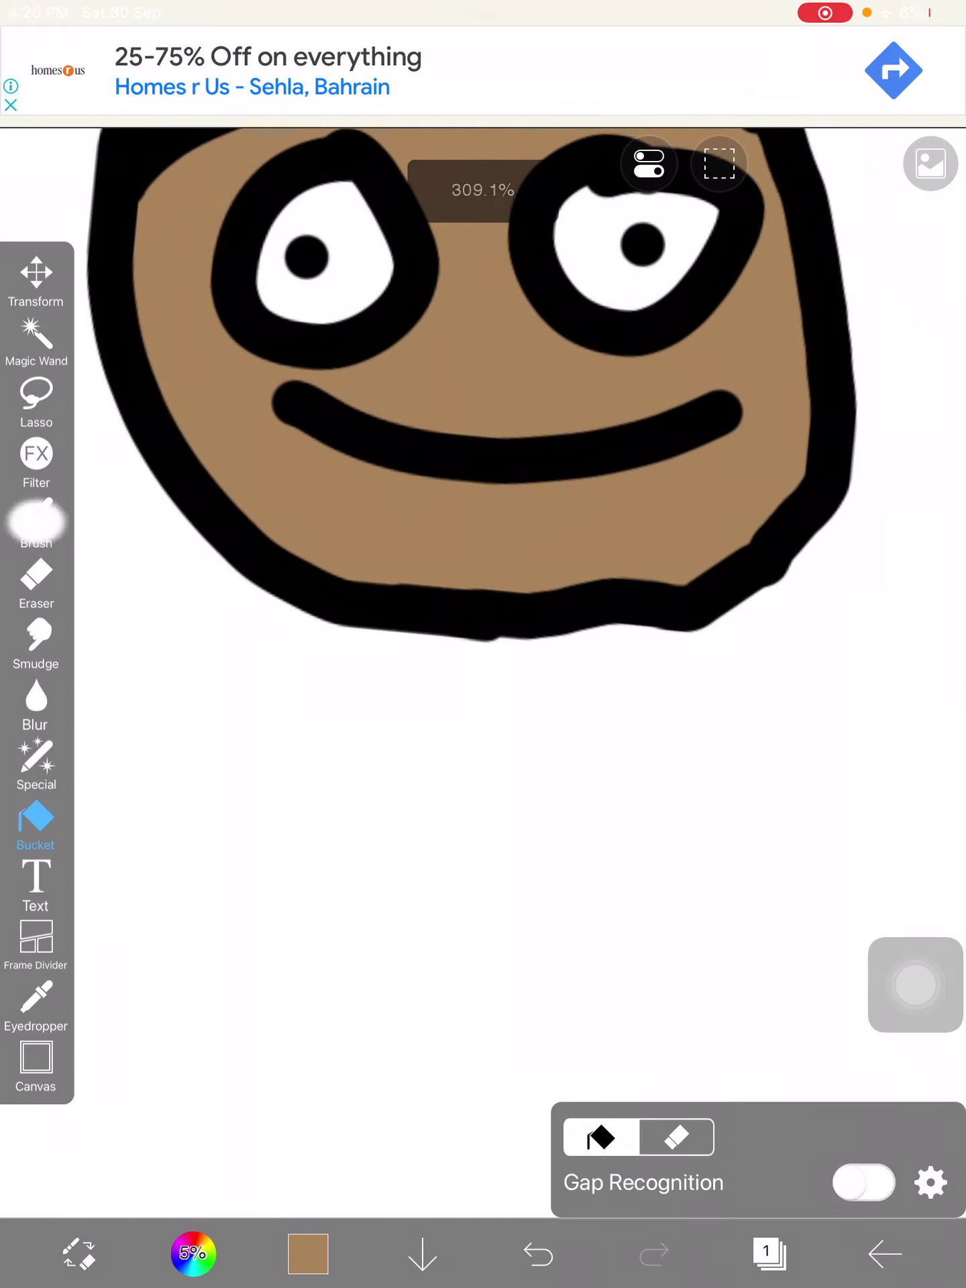
- Return to the Brush tool with the colour set back to black
{"action": "left_click", "coordinate": [37, 520]}
{"action": "scroll", "coordinate": [484, 375], "scroll_direction": "up", "scroll_amount": 2}
{"action": "left_click", "coordinate": [309, 1253]}
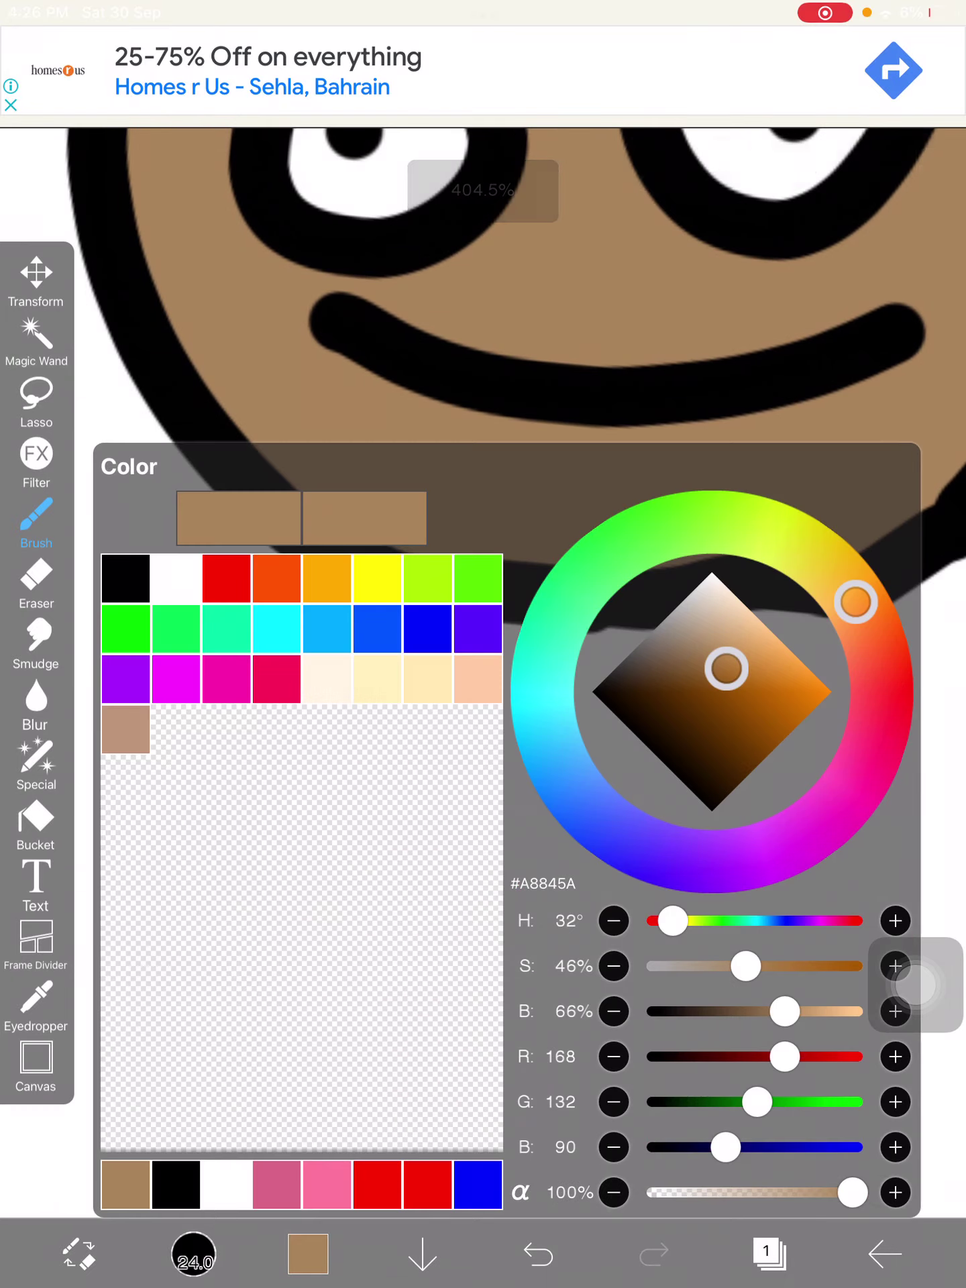
{"action": "left_click_drag", "start_coordinate": [725, 668], "coordinate": [755, 645]}
{"action": "left_click", "coordinate": [127, 575]}
- Draw the neck line down and left from the face, redoing one stray stroke
{"action": "left_click", "coordinate": [308, 1254]}
{"action": "scroll", "coordinate": [483, 375], "scroll_direction": "down", "scroll_amount": 3}
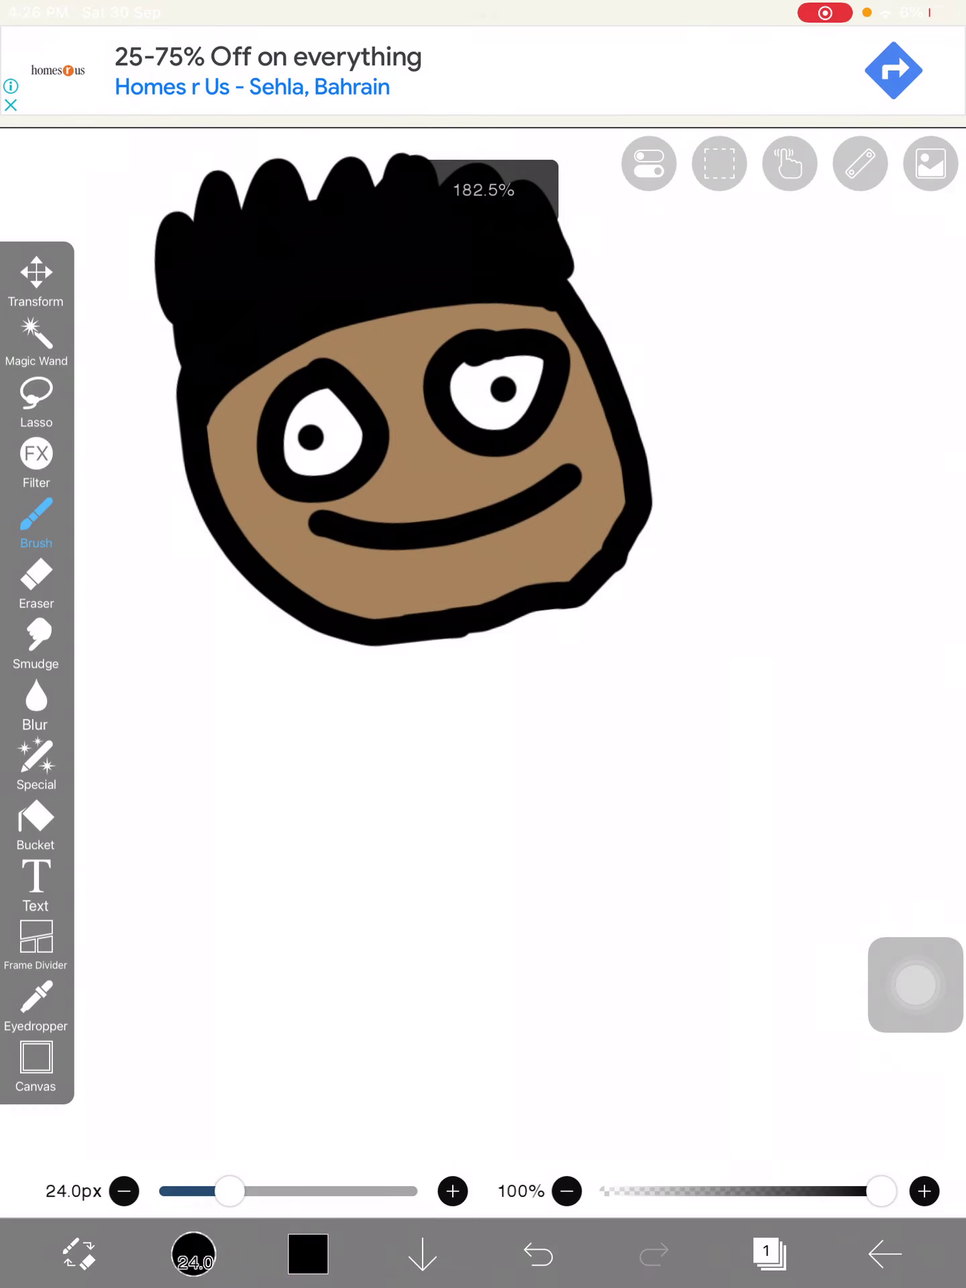
{"action": "scroll", "coordinate": [483, 375], "scroll_direction": "up", "scroll_amount": 2}
{"action": "left_click_drag", "start_coordinate": [341, 702], "coordinate": [179, 715]}
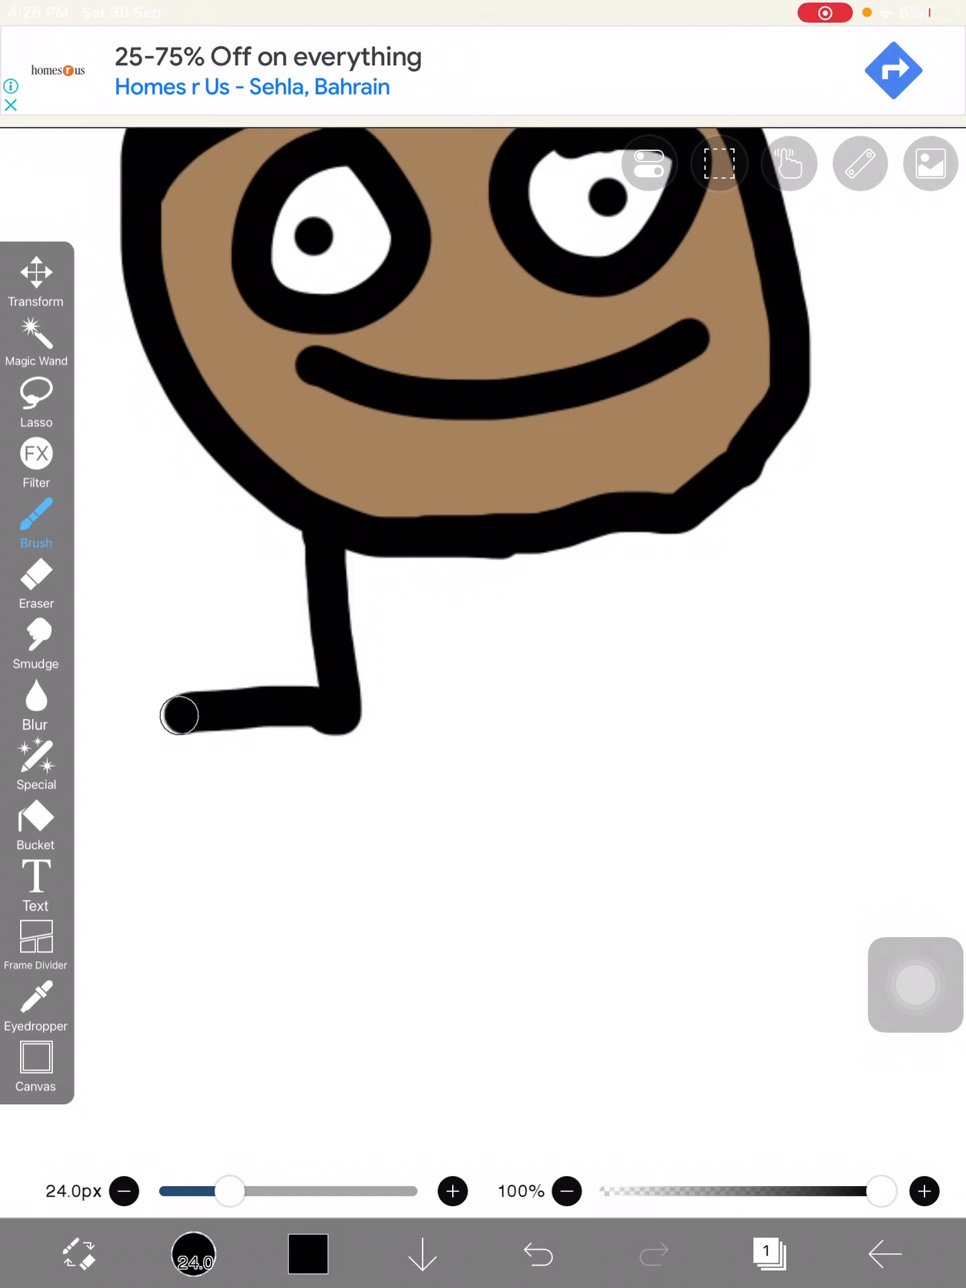
{"action": "key", "text": "ctrl+z"}
{"action": "left_click_drag", "start_coordinate": [312, 583], "coordinate": [194, 672]}
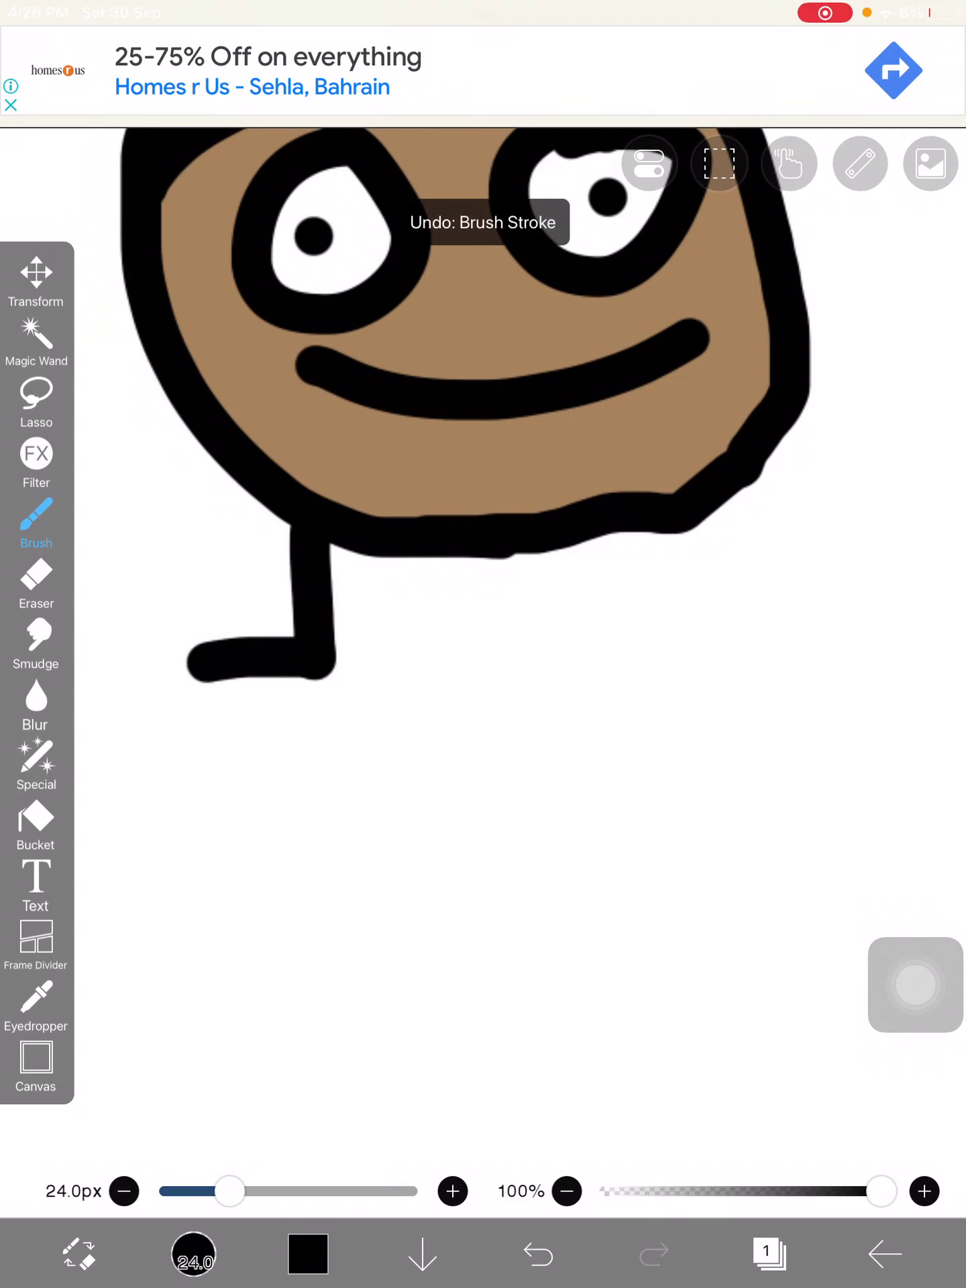
- Draw a long vertical stroke down the centre of the shirt body
{"action": "scroll", "coordinate": [483, 470], "scroll_direction": "down", "scroll_amount": 3}
{"action": "scroll", "coordinate": [483, 469], "scroll_direction": "up", "scroll_amount": 3}
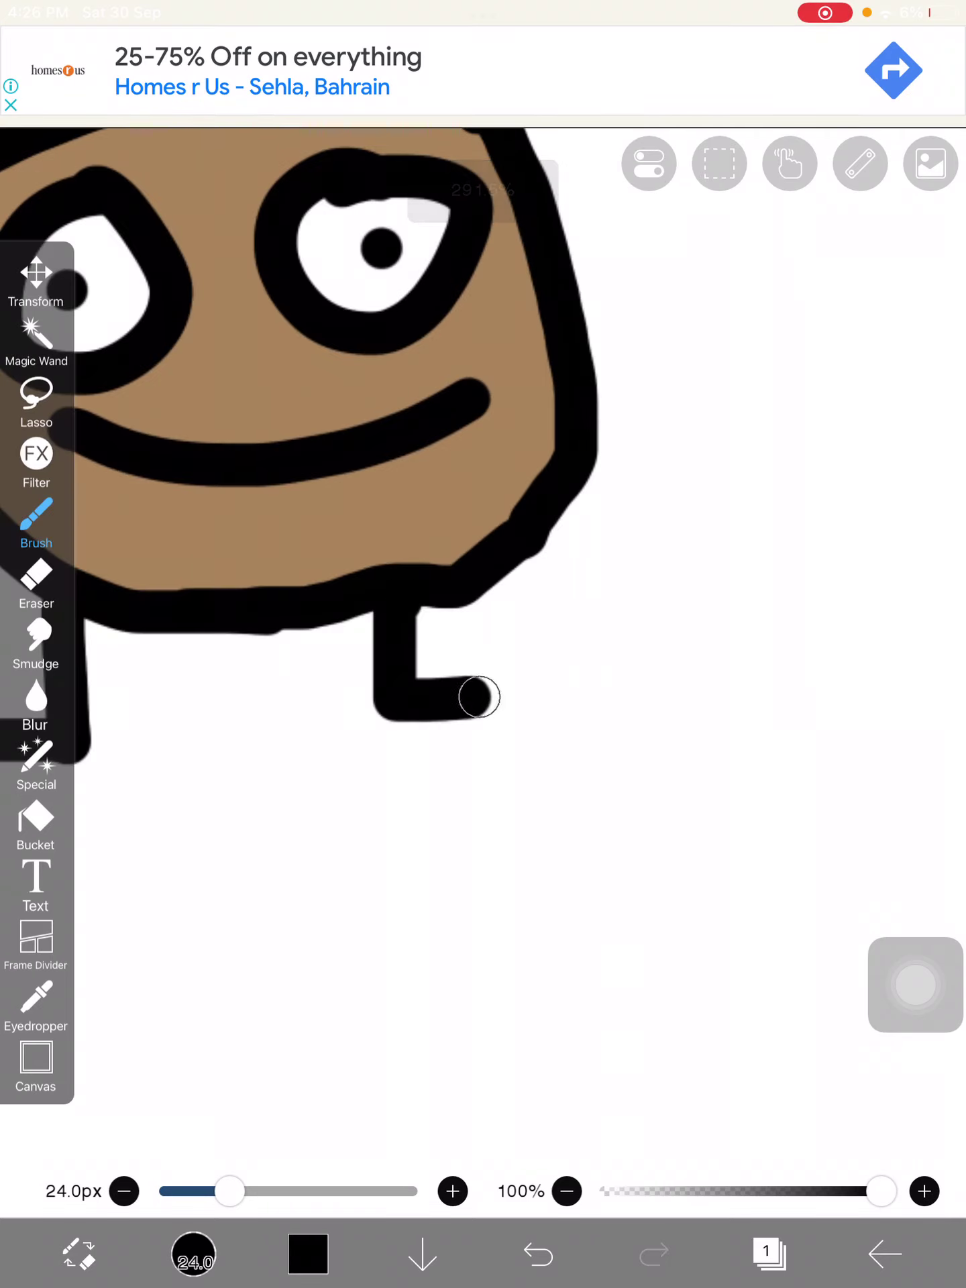
{"action": "scroll", "coordinate": [323, 443], "scroll_direction": "down", "scroll_amount": 2}
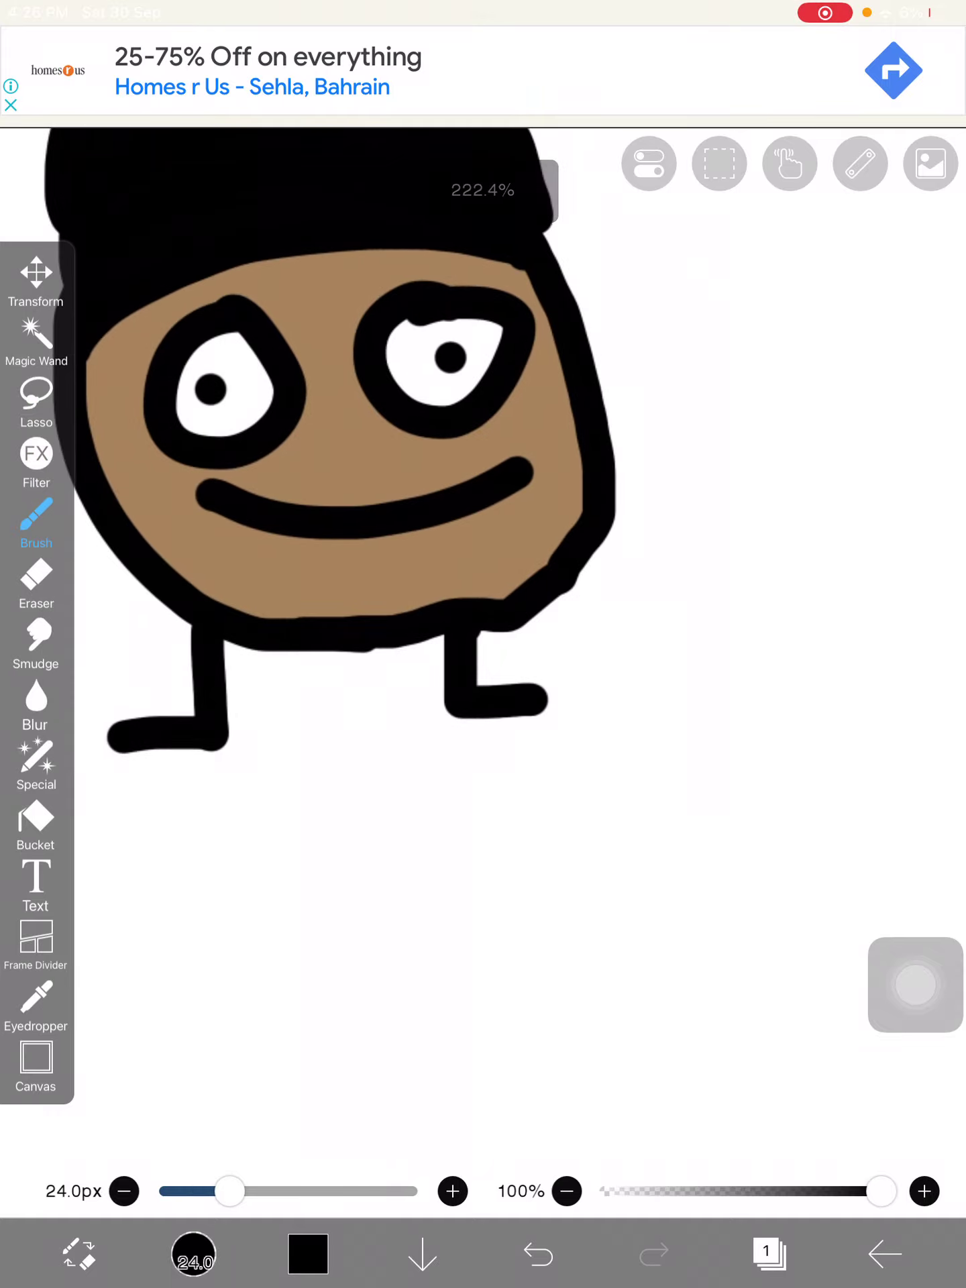
{"action": "scroll", "coordinate": [403, 404], "scroll_direction": "up", "scroll_amount": 3}
{"action": "scroll", "coordinate": [403, 402], "scroll_direction": "down", "scroll_amount": 2}
{"action": "scroll", "coordinate": [403, 403], "scroll_direction": "down", "scroll_amount": 1}
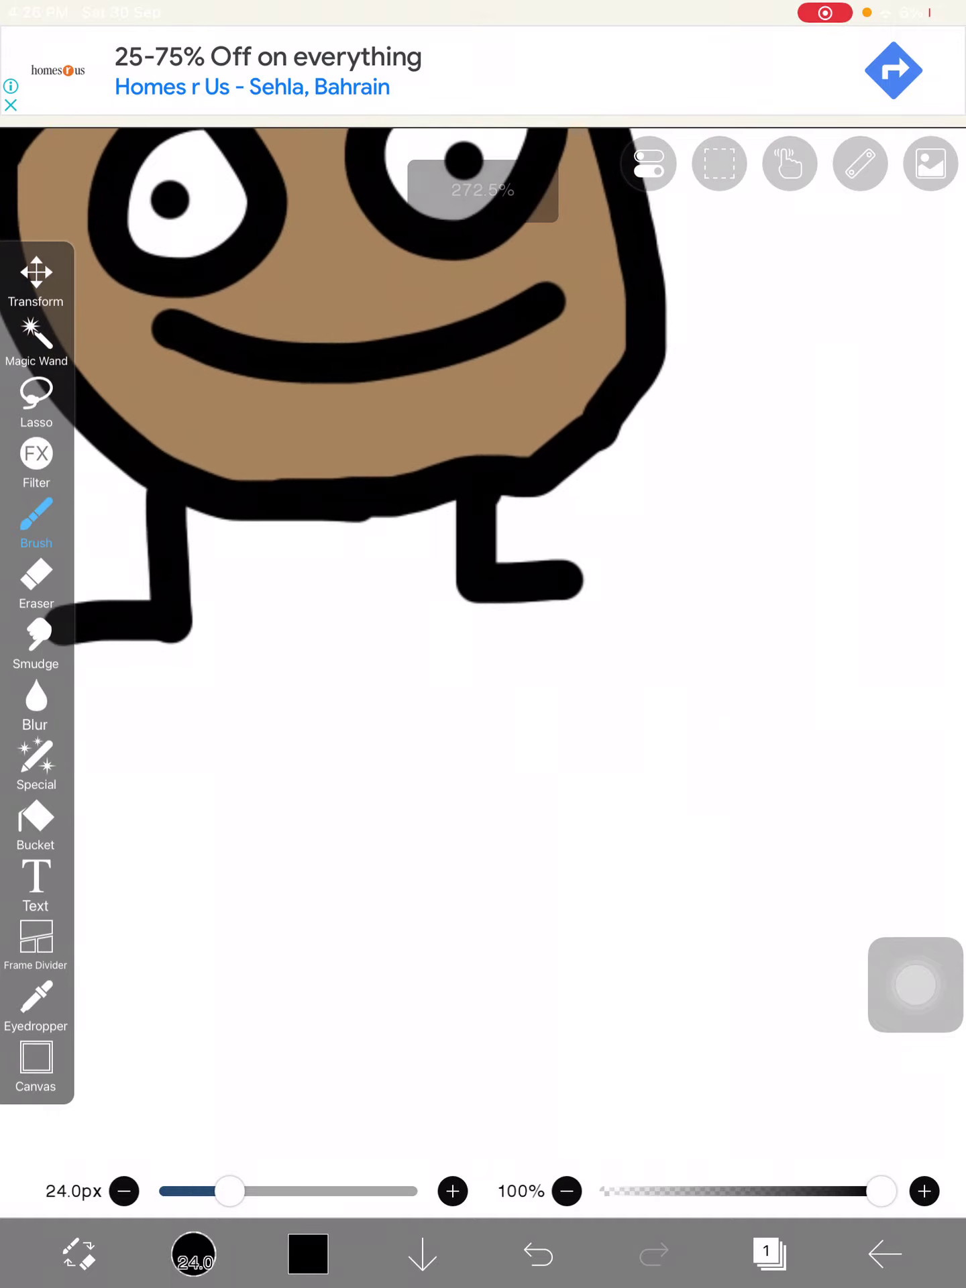
{"action": "scroll", "coordinate": [471, 335], "scroll_direction": "down", "scroll_amount": 2}
{"action": "scroll", "coordinate": [471, 322], "scroll_direction": "down", "scroll_amount": 1}
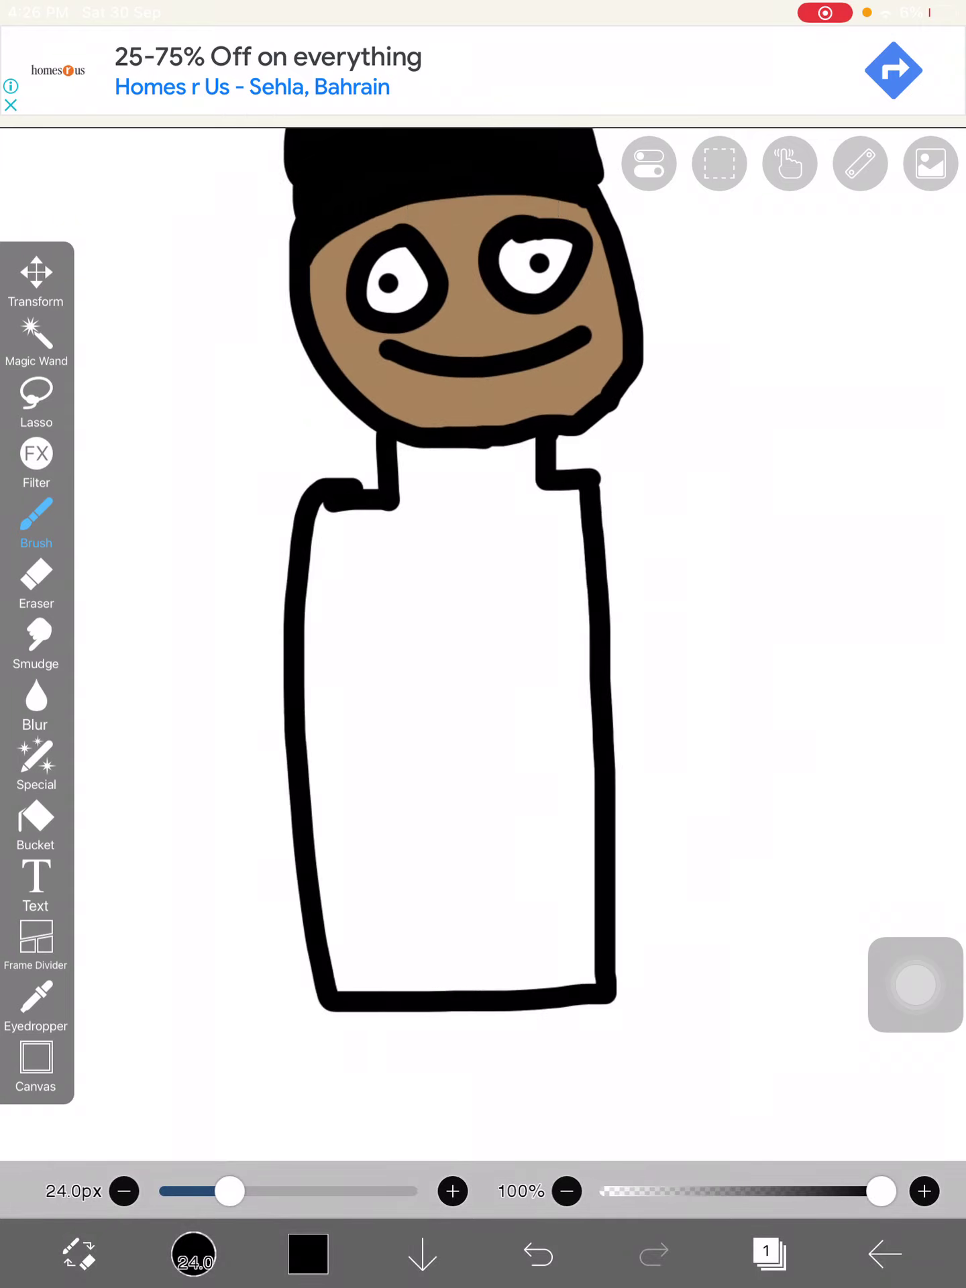
{"action": "scroll", "coordinate": [470, 603], "scroll_direction": "up", "scroll_amount": 2}
{"action": "scroll", "coordinate": [470, 604], "scroll_direction": "down", "scroll_amount": 2}
{"action": "scroll", "coordinate": [470, 471], "scroll_direction": "up", "scroll_amount": 2}
{"action": "scroll", "coordinate": [471, 403], "scroll_direction": "up", "scroll_amount": 2}
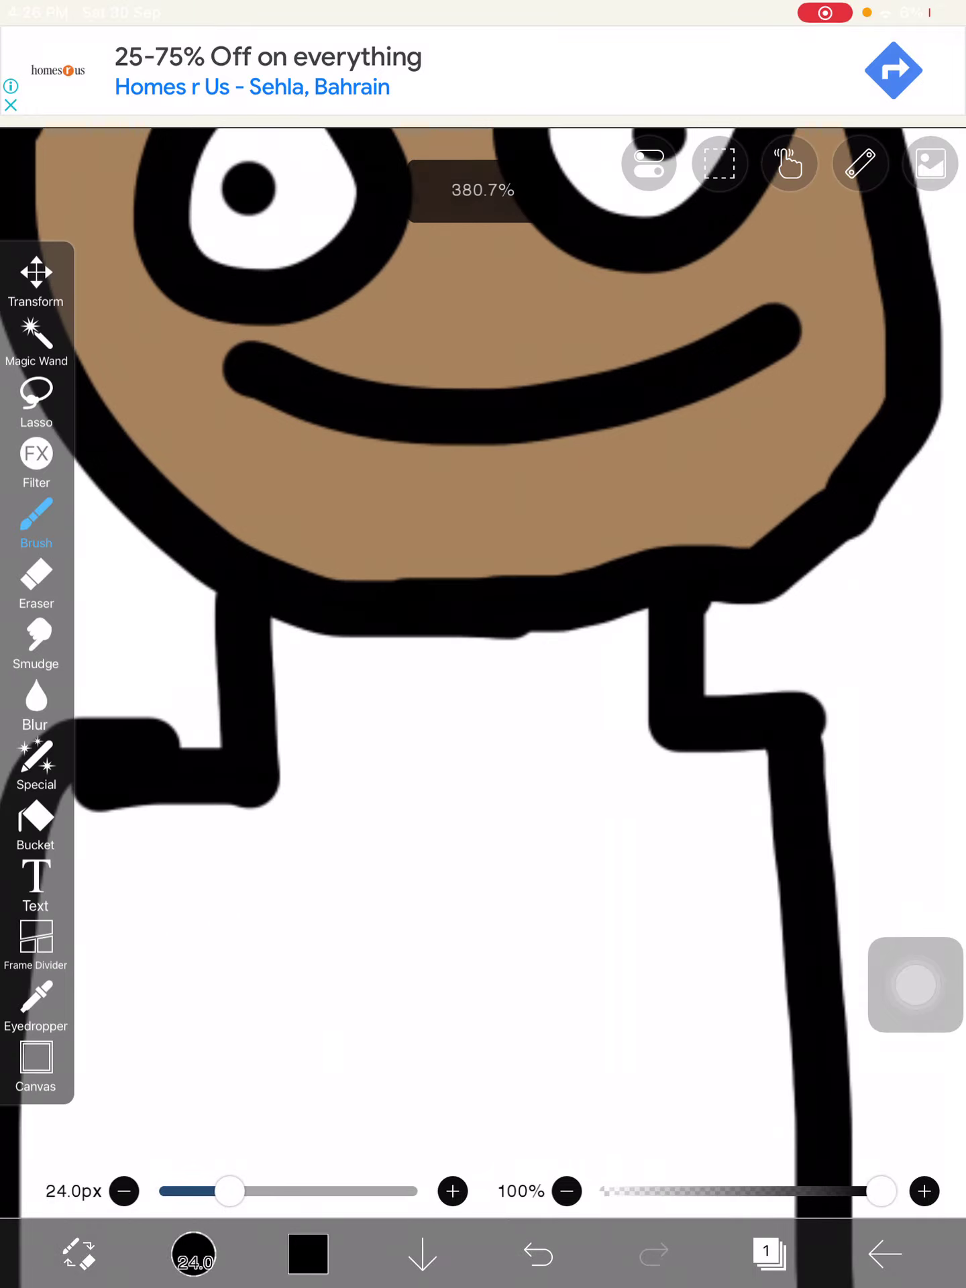
{"action": "scroll", "coordinate": [483, 605], "scroll_direction": "up", "scroll_amount": 2}
{"action": "scroll", "coordinate": [484, 604], "scroll_direction": "down", "scroll_amount": 2}
{"action": "scroll", "coordinate": [483, 671], "scroll_direction": "down", "scroll_amount": 3}
{"action": "scroll", "coordinate": [483, 671], "scroll_direction": "down", "scroll_amount": 1}
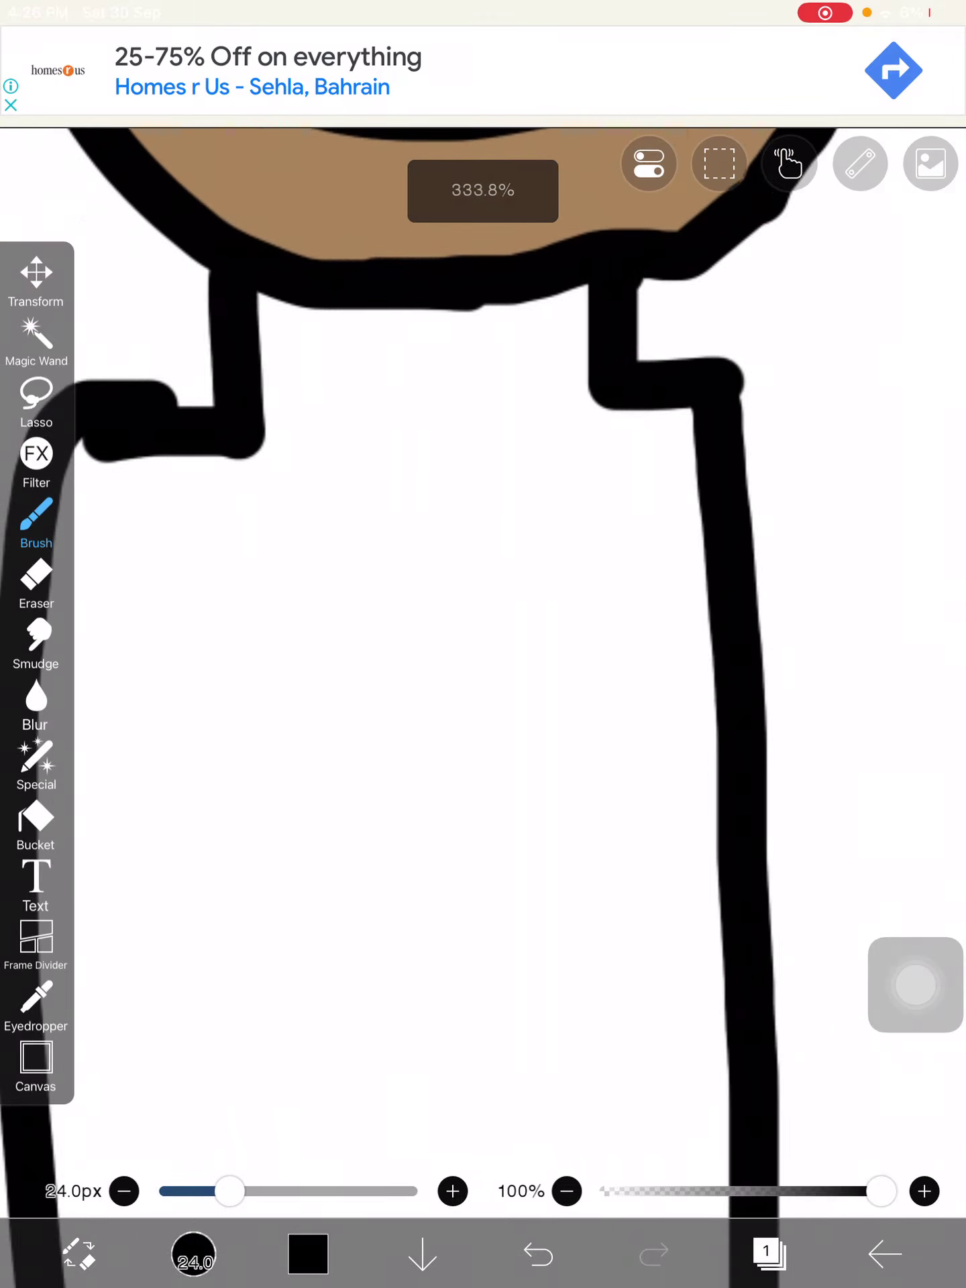
{"action": "left_click_drag", "start_coordinate": [400, 299], "coordinate": [423, 916]}
{"action": "scroll", "coordinate": [483, 603], "scroll_direction": "down", "scroll_amount": 3}
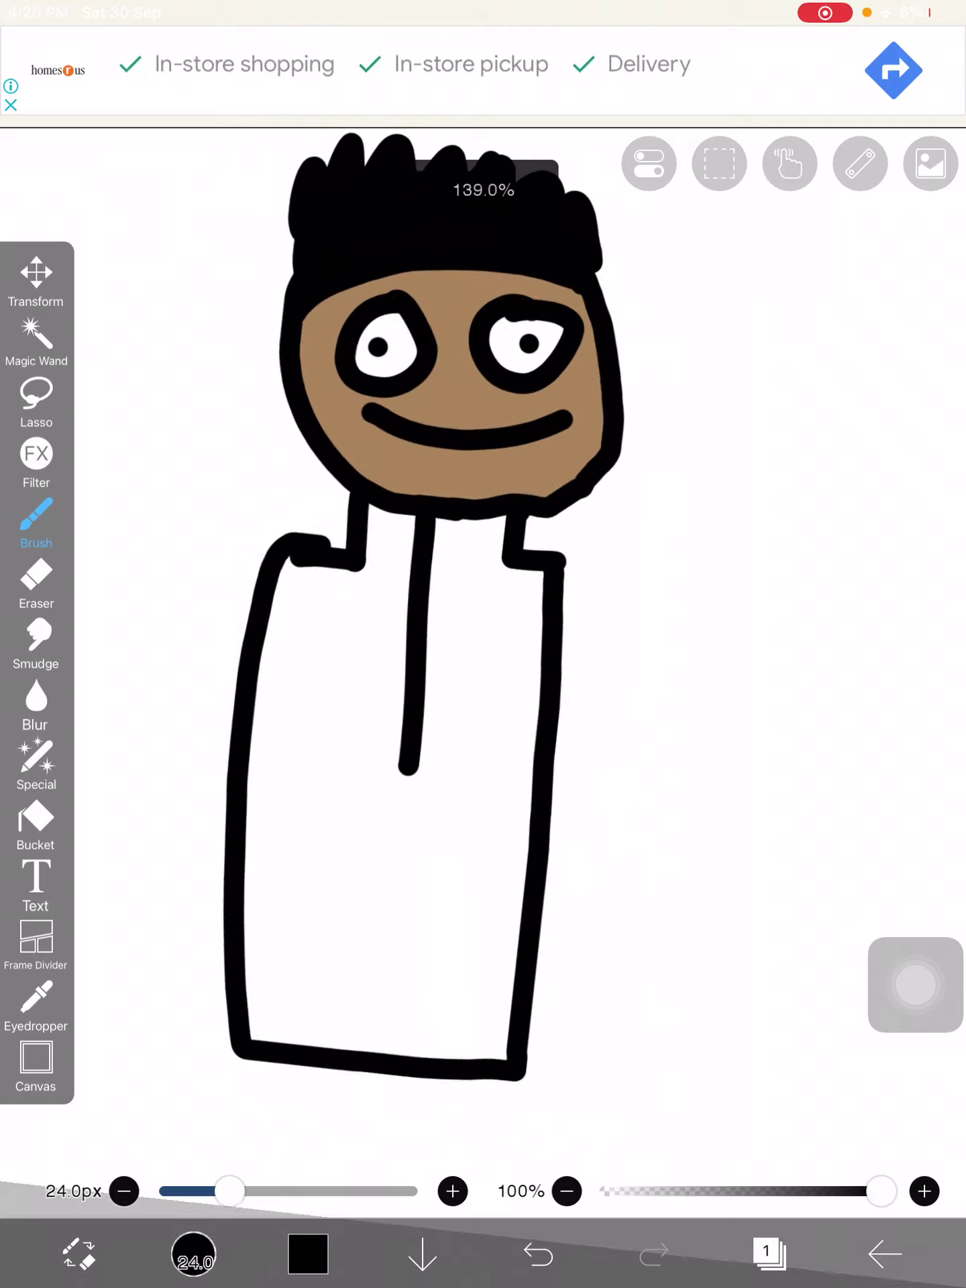
{"action": "scroll", "coordinate": [423, 611], "scroll_direction": "down", "scroll_amount": 1}
- Undo the shirt's centre line and remove two trial foot loops drawn below the shirt
{"action": "left_click", "coordinate": [539, 1255]}
{"action": "scroll", "coordinate": [336, 1007], "scroll_direction": "up", "scroll_amount": 3}
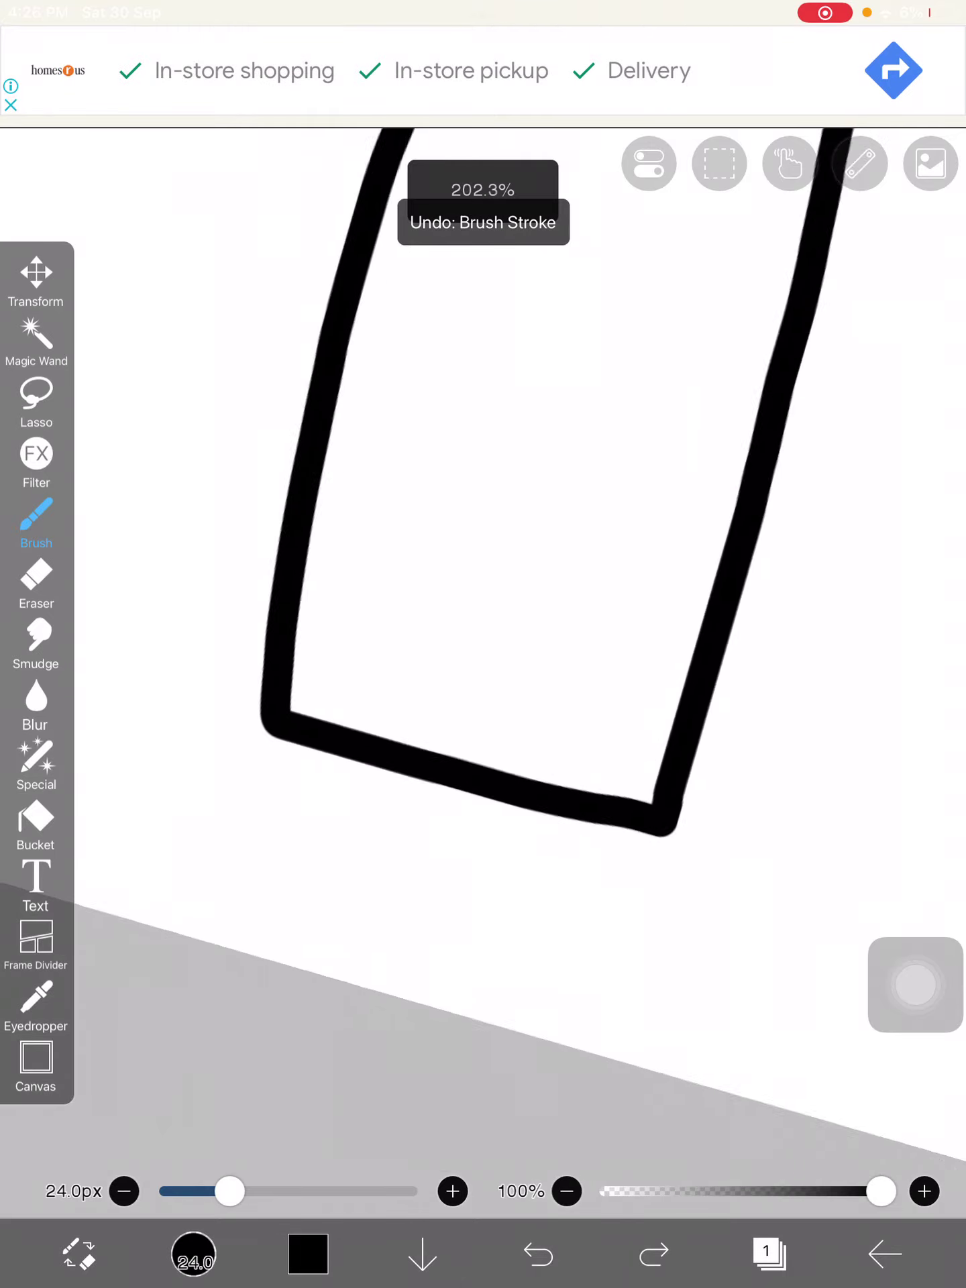
{"action": "scroll", "coordinate": [335, 1007], "scroll_direction": "up", "scroll_amount": 3}
{"action": "scroll", "coordinate": [335, 1007], "scroll_direction": "up", "scroll_amount": 2}
{"action": "mouse_move", "coordinate": [471, 745]}
{"action": "left_mouse_down"}
{"action": "mouse_move", "coordinate": [192, 834]}
{"action": "mouse_move", "coordinate": [512, 765]}
{"action": "mouse_move", "coordinate": [531, 745]}
{"action": "left_mouse_up"}
{"action": "scroll", "coordinate": [483, 604], "scroll_direction": "down", "scroll_amount": 3}
{"action": "scroll", "coordinate": [738, 672], "scroll_direction": "up", "scroll_amount": 2}
{"action": "scroll", "coordinate": [483, 671], "scroll_direction": "up", "scroll_amount": 3}
{"action": "scroll", "coordinate": [483, 671], "scroll_direction": "up", "scroll_amount": 1}
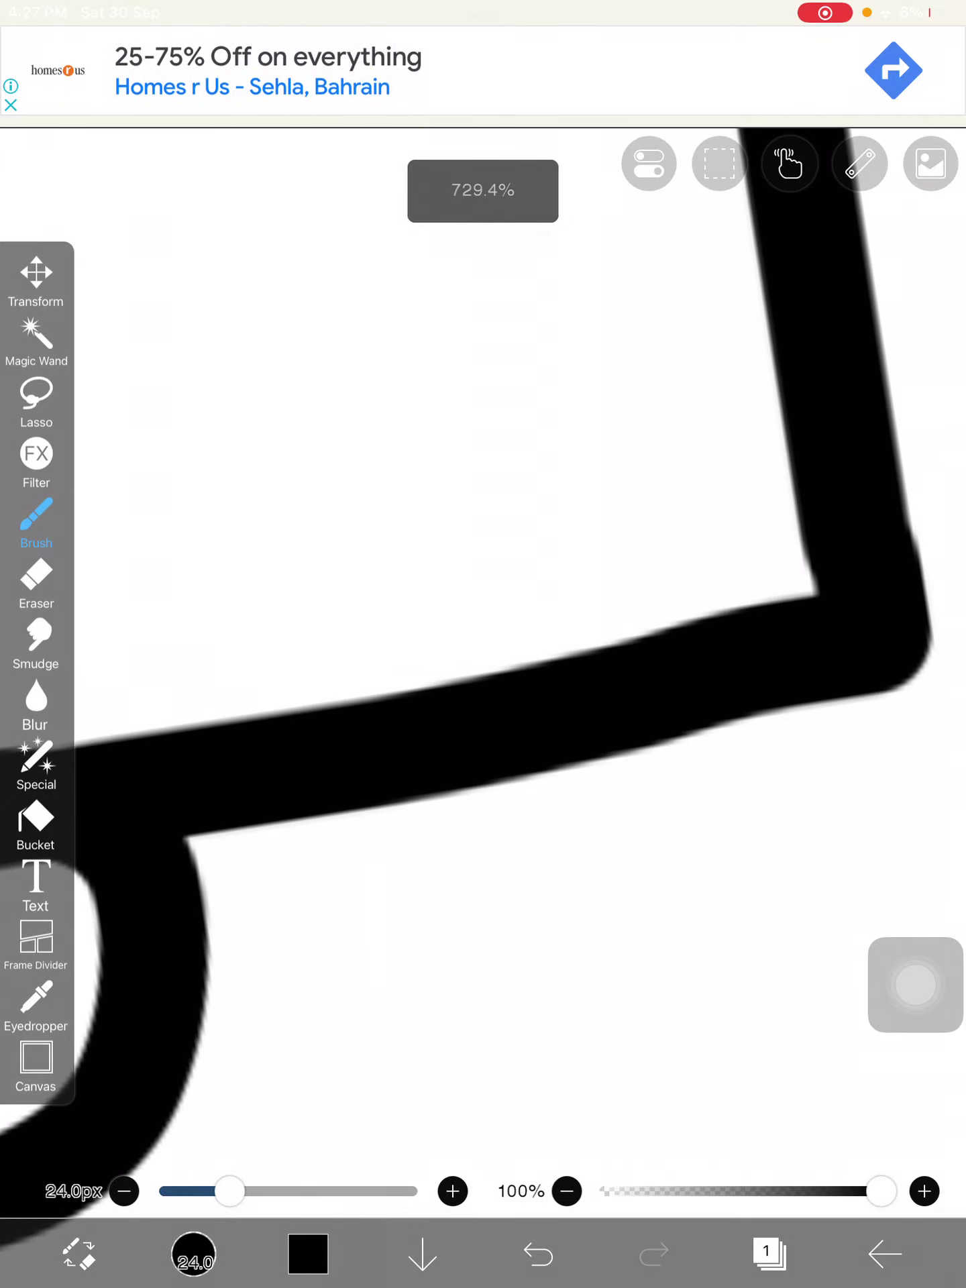
{"action": "mouse_move", "coordinate": [315, 832]}
{"action": "left_mouse_down"}
{"action": "mouse_move", "coordinate": [834, 993]}
{"action": "mouse_move", "coordinate": [309, 845]}
{"action": "left_mouse_up"}
{"action": "scroll", "coordinate": [483, 671], "scroll_direction": "down", "scroll_amount": 3}
{"action": "scroll", "coordinate": [483, 671], "scroll_direction": "down", "scroll_amount": 3}
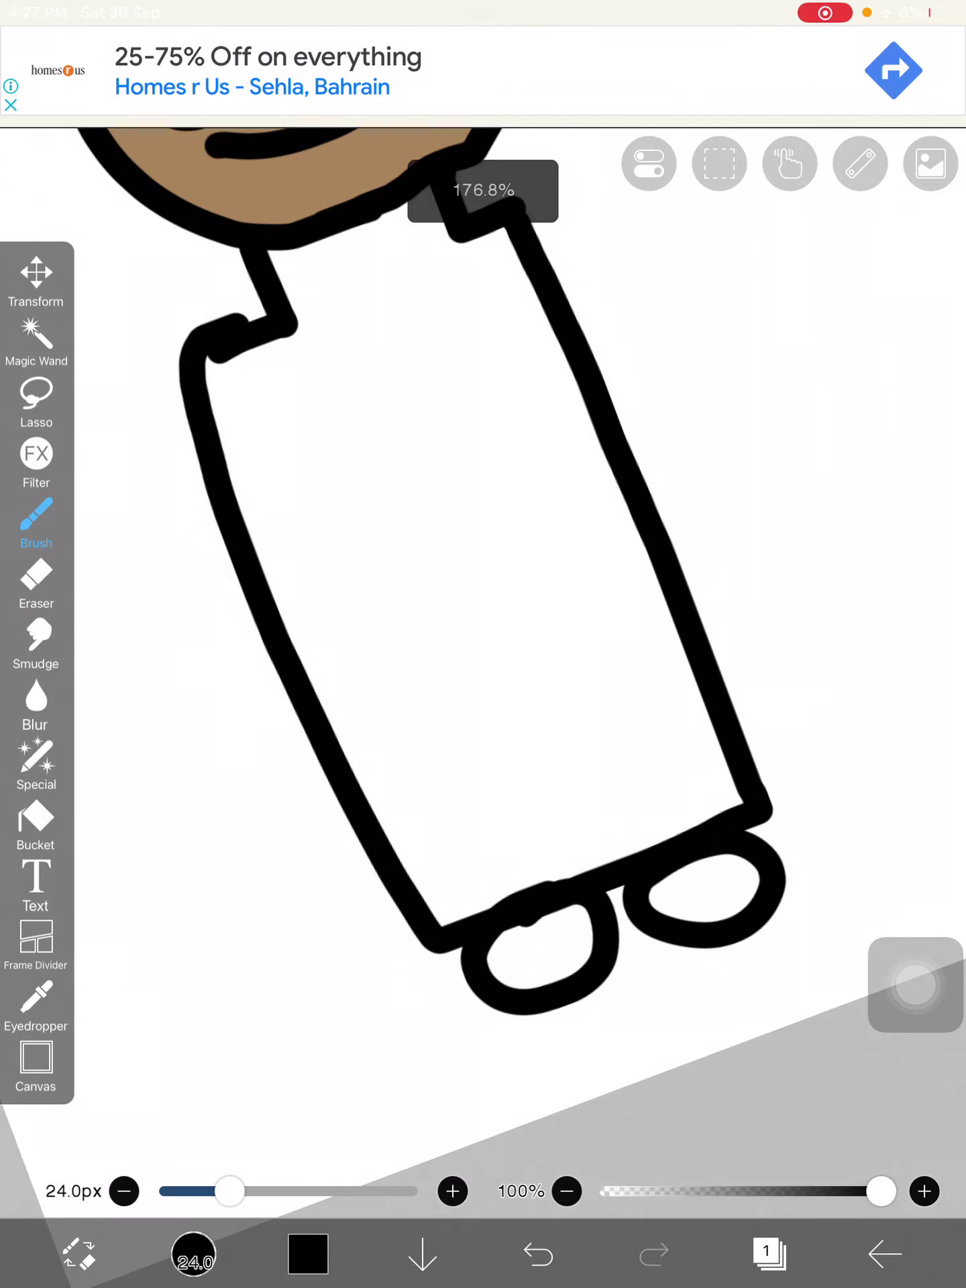
{"action": "scroll", "coordinate": [483, 672], "scroll_direction": "down", "scroll_amount": 3}
{"action": "left_click", "coordinate": [538, 1256]}
{"action": "scroll", "coordinate": [483, 604], "scroll_direction": "up", "scroll_amount": 1}
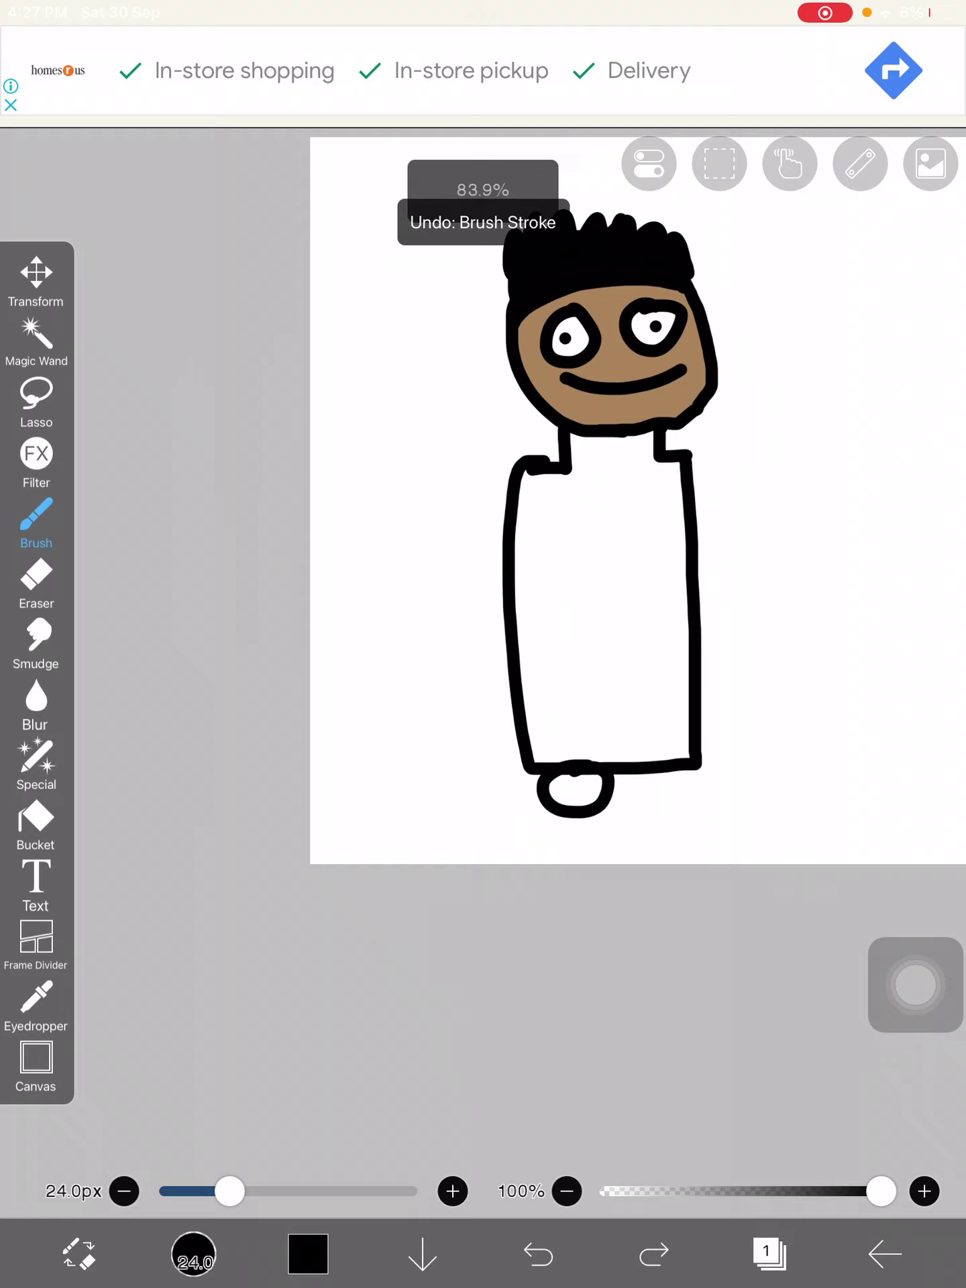
{"action": "left_click", "coordinate": [539, 1255]}
{"action": "scroll", "coordinate": [483, 604], "scroll_direction": "up", "scroll_amount": 3}
{"action": "scroll", "coordinate": [483, 604], "scroll_direction": "up", "scroll_amount": 2}
- Draw a waistline across the body and a line dividing the two legs
{"action": "mouse_move", "coordinate": [208, 757]}
{"action": "left_mouse_down"}
{"action": "mouse_move", "coordinate": [376, 739]}
{"action": "mouse_move", "coordinate": [783, 730]}
{"action": "left_mouse_up"}
{"action": "left_click_drag", "start_coordinate": [437, 762], "coordinate": [488, 1015]}
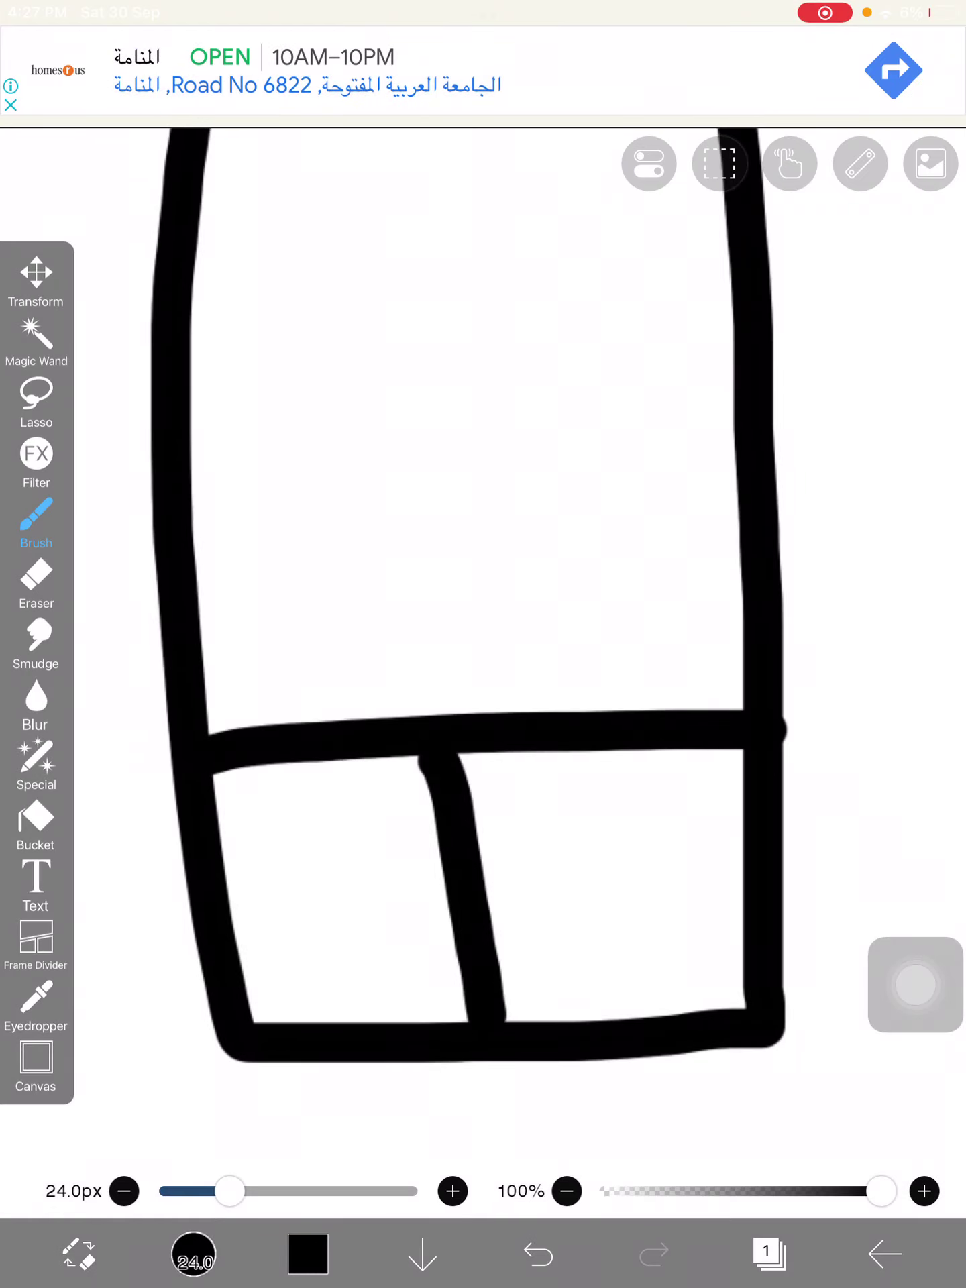
{"action": "scroll", "coordinate": [484, 604], "scroll_direction": "down", "scroll_amount": 2}
{"action": "scroll", "coordinate": [483, 604], "scroll_direction": "up", "scroll_amount": 3}
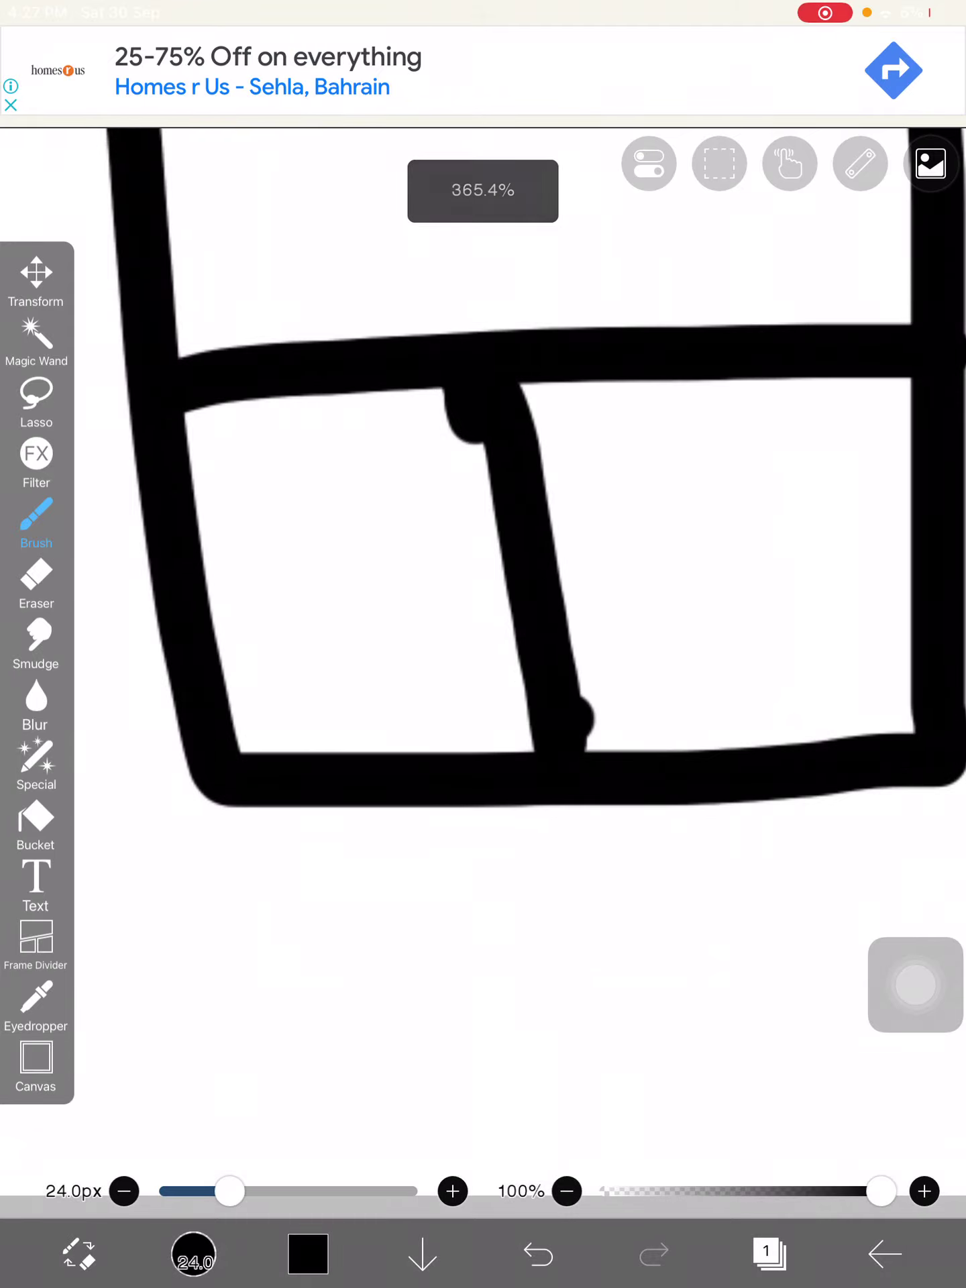
{"action": "scroll", "coordinate": [483, 604], "scroll_direction": "down", "scroll_amount": 2}
{"action": "scroll", "coordinate": [484, 604], "scroll_direction": "down", "scroll_amount": 1}
- Draw two rounded shoe loops, one under each leg
{"action": "mouse_move", "coordinate": [685, 683]}
{"action": "left_mouse_down"}
{"action": "mouse_move", "coordinate": [406, 763]}
{"action": "mouse_move", "coordinate": [727, 716]}
{"action": "mouse_move", "coordinate": [716, 702]}
{"action": "left_mouse_up"}
{"action": "scroll", "coordinate": [483, 604], "scroll_direction": "down", "scroll_amount": 1}
{"action": "scroll", "coordinate": [484, 604], "scroll_direction": "up", "scroll_amount": 3}
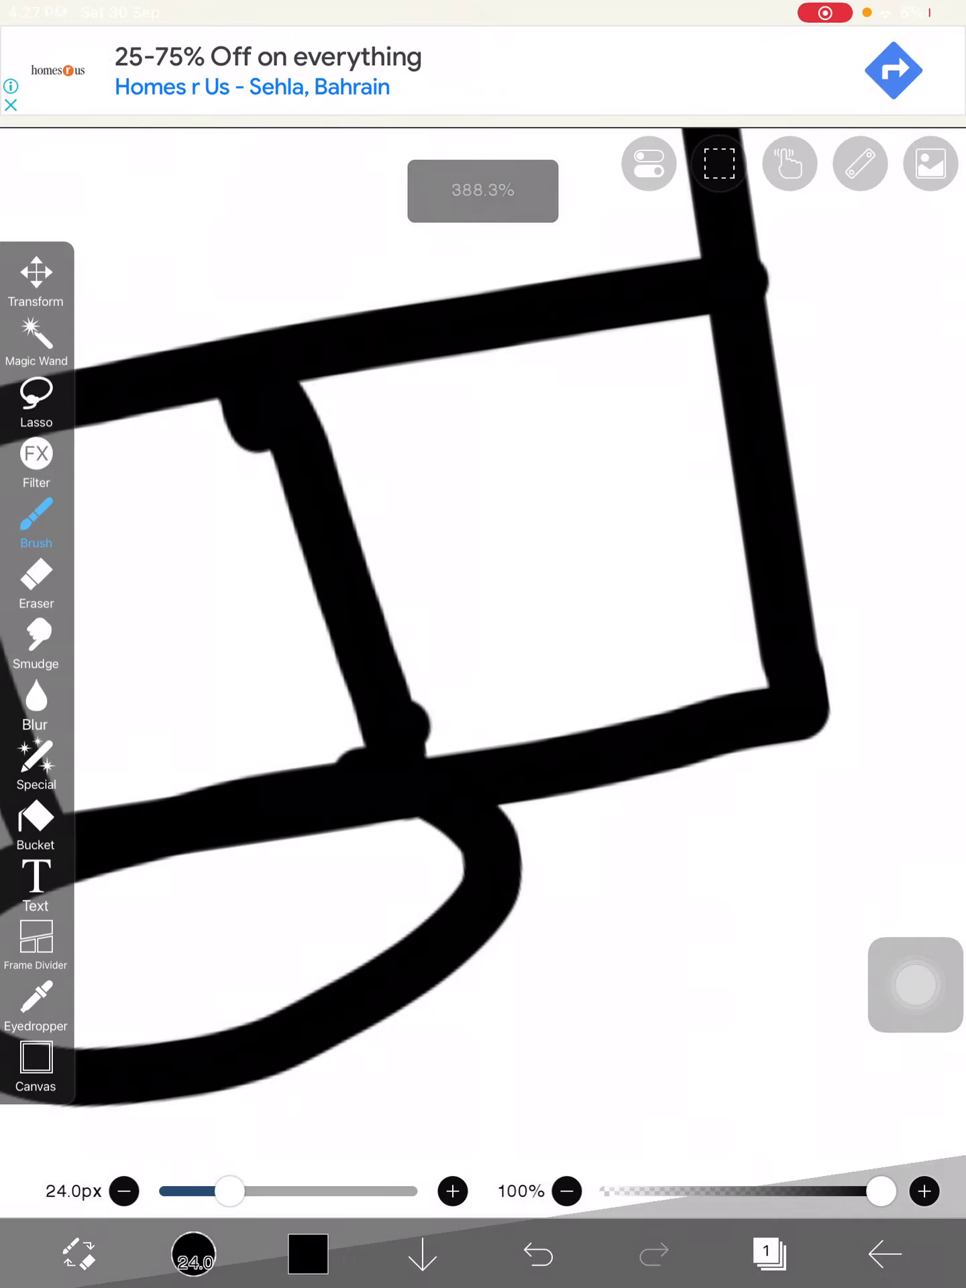
{"action": "scroll", "coordinate": [483, 604], "scroll_direction": "down", "scroll_amount": 2}
{"action": "scroll", "coordinate": [483, 604], "scroll_direction": "up", "scroll_amount": 2}
{"action": "mouse_move", "coordinate": [376, 785]}
{"action": "left_mouse_down"}
{"action": "mouse_move", "coordinate": [607, 763]}
{"action": "mouse_move", "coordinate": [552, 969]}
{"action": "mouse_move", "coordinate": [376, 828]}
{"action": "left_mouse_up"}
{"action": "scroll", "coordinate": [483, 604], "scroll_direction": "down", "scroll_amount": 1}
{"action": "scroll", "coordinate": [483, 604], "scroll_direction": "down", "scroll_amount": 2}
{"action": "scroll", "coordinate": [483, 605], "scroll_direction": "up", "scroll_amount": 3}
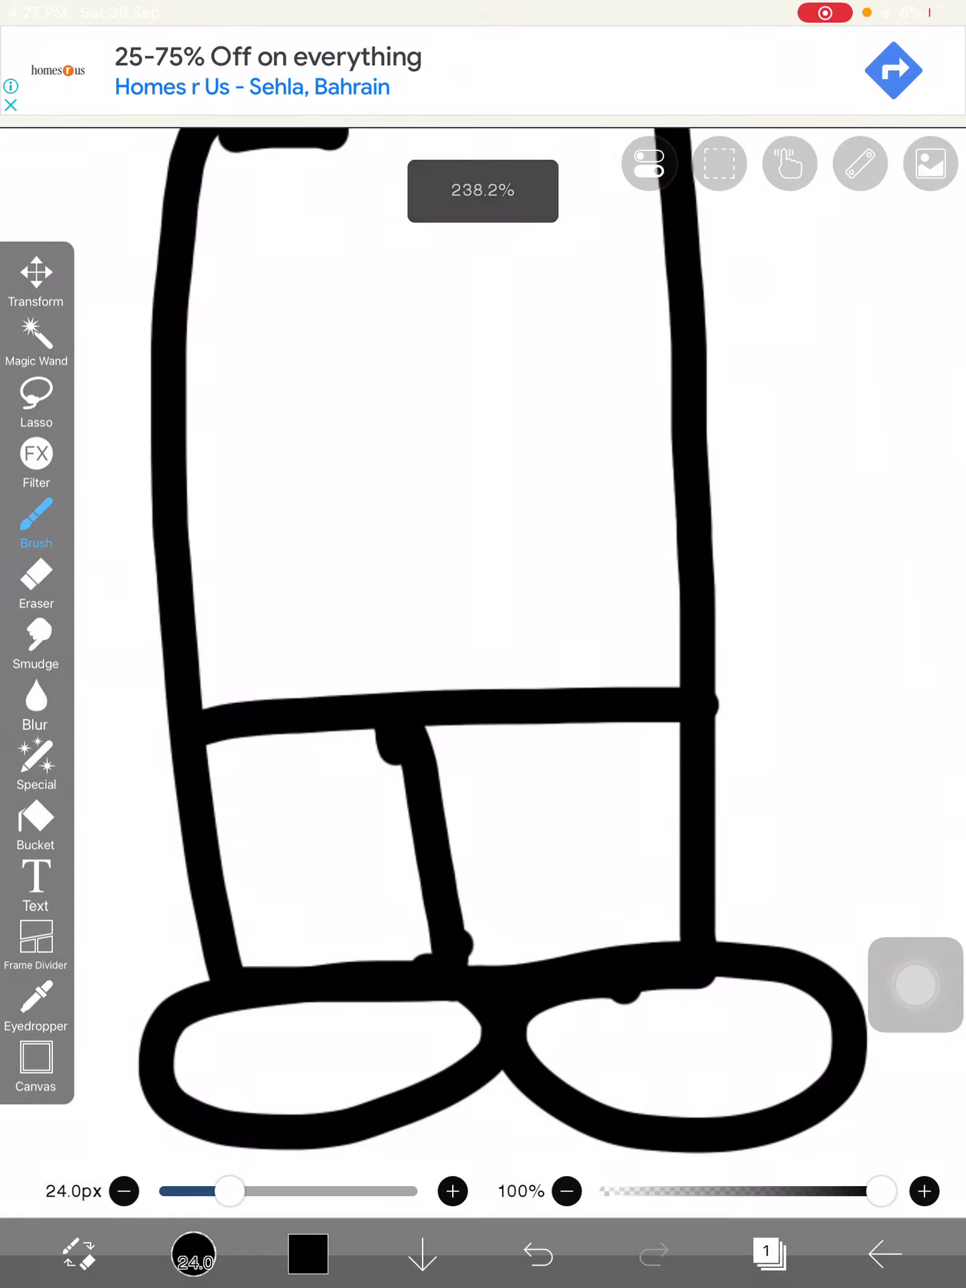
{"action": "scroll", "coordinate": [483, 604], "scroll_direction": "up", "scroll_amount": 1}
{"action": "scroll", "coordinate": [484, 604], "scroll_direction": "down", "scroll_amount": 3}
{"action": "scroll", "coordinate": [483, 604], "scroll_direction": "up", "scroll_amount": 1}
{"action": "scroll", "coordinate": [484, 604], "scroll_direction": "up", "scroll_amount": 1}
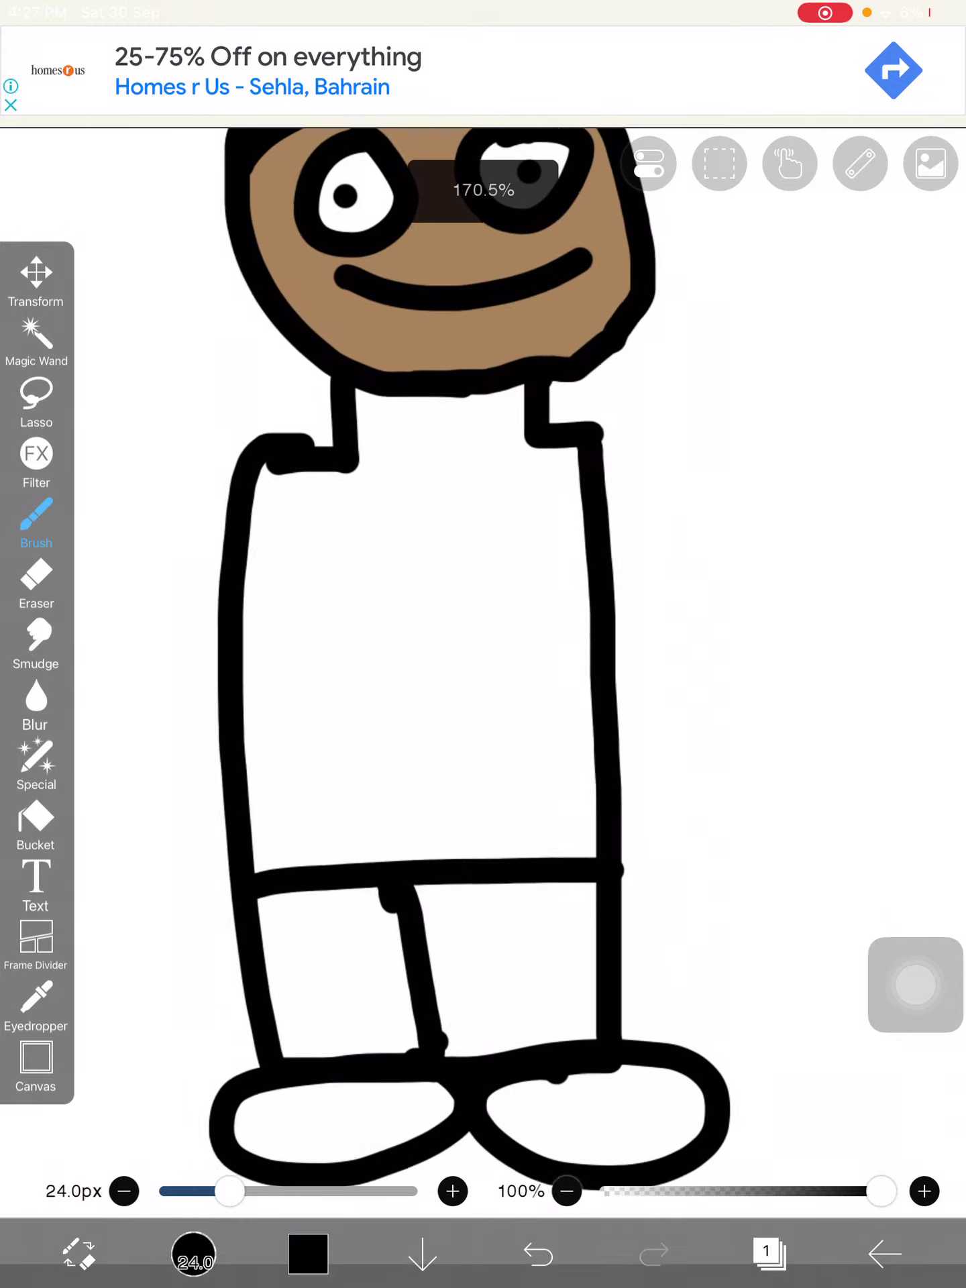
- Draw a collar line across the base of the neck
{"action": "scroll", "coordinate": [484, 604], "scroll_direction": "up", "scroll_amount": 1}
{"action": "scroll", "coordinate": [483, 604], "scroll_direction": "down", "scroll_amount": 2}
{"action": "scroll", "coordinate": [483, 604], "scroll_direction": "up", "scroll_amount": 2}
{"action": "scroll", "coordinate": [483, 605], "scroll_direction": "up", "scroll_amount": 2}
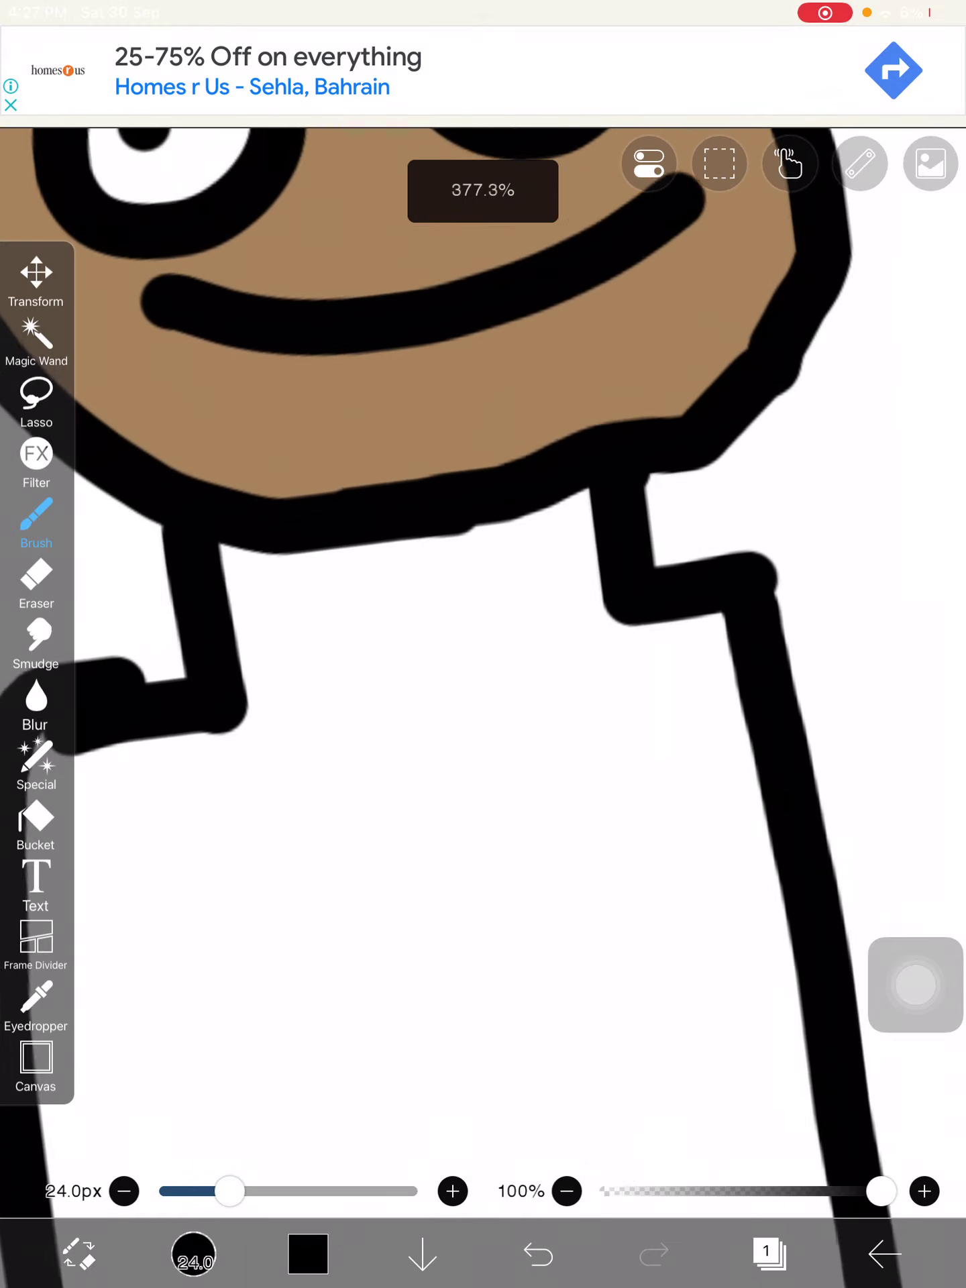
{"action": "scroll", "coordinate": [483, 604], "scroll_direction": "up", "scroll_amount": 1}
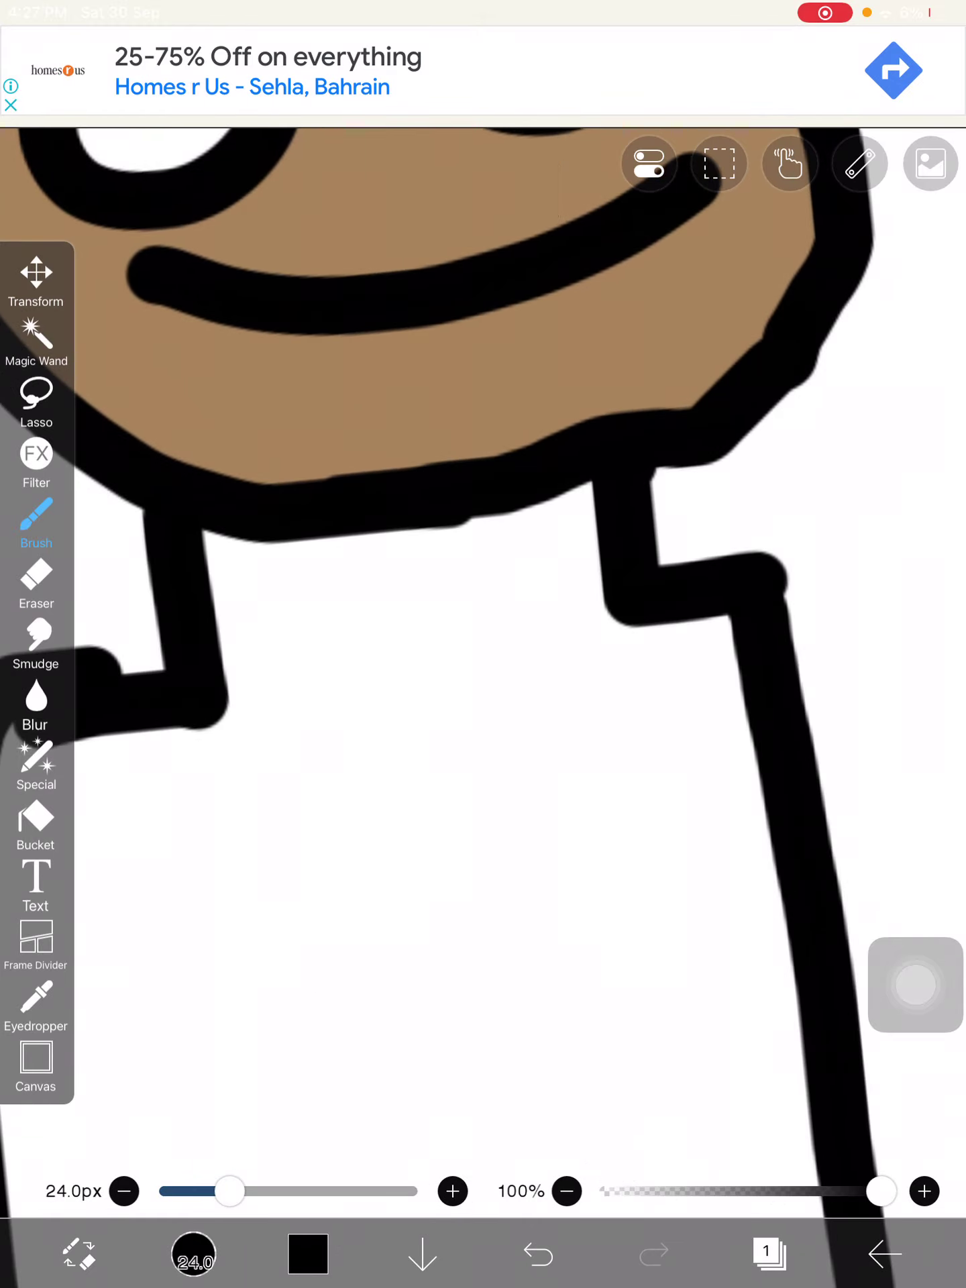
{"action": "left_click_drag", "start_coordinate": [202, 697], "coordinate": [711, 626]}
{"action": "scroll", "coordinate": [483, 604], "scroll_direction": "down", "scroll_amount": 2}
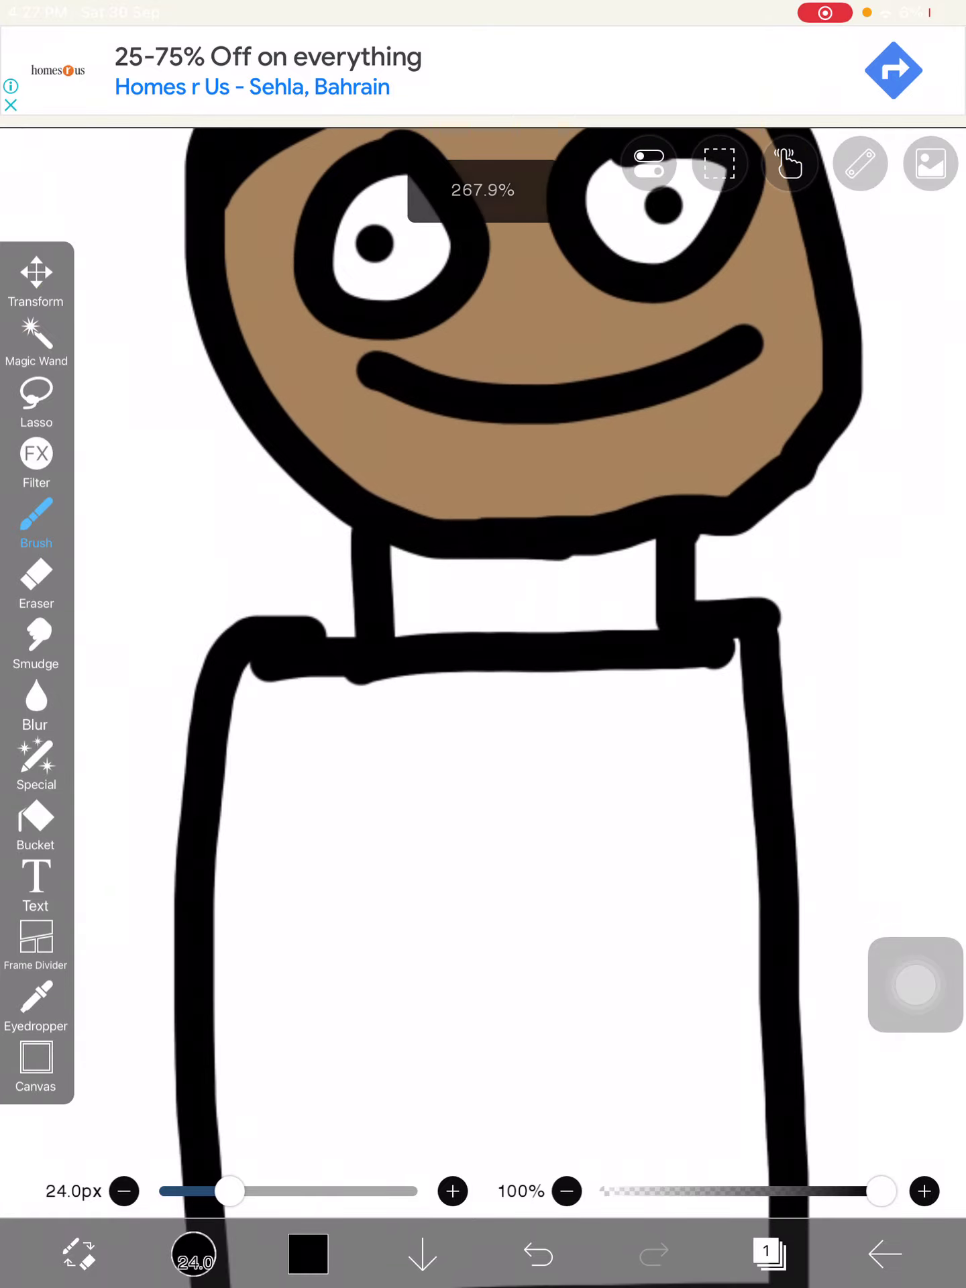
{"action": "scroll", "coordinate": [483, 604], "scroll_direction": "up", "scroll_amount": 2}
- Draw four horizontal stripes across the torso, dismissing a low-battery alert
{"action": "mouse_move", "coordinate": [133, 806]}
{"action": "left_mouse_down"}
{"action": "mouse_move", "coordinate": [406, 783]}
{"action": "mouse_move", "coordinate": [869, 786]}
{"action": "left_mouse_up"}
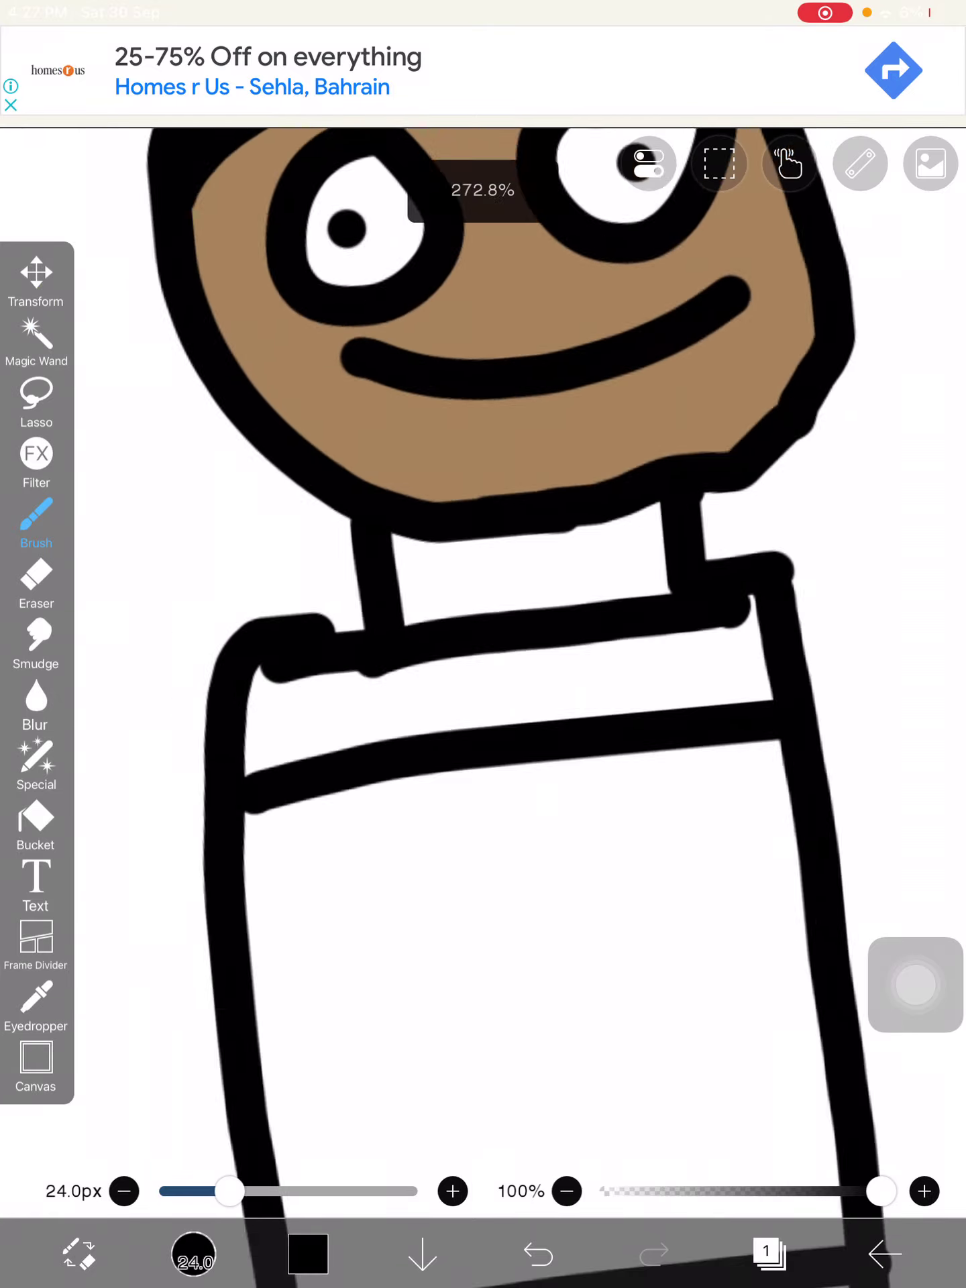
{"action": "scroll", "coordinate": [484, 671], "scroll_direction": "down", "scroll_amount": 2}
{"action": "left_click_drag", "start_coordinate": [186, 767], "coordinate": [738, 750]}
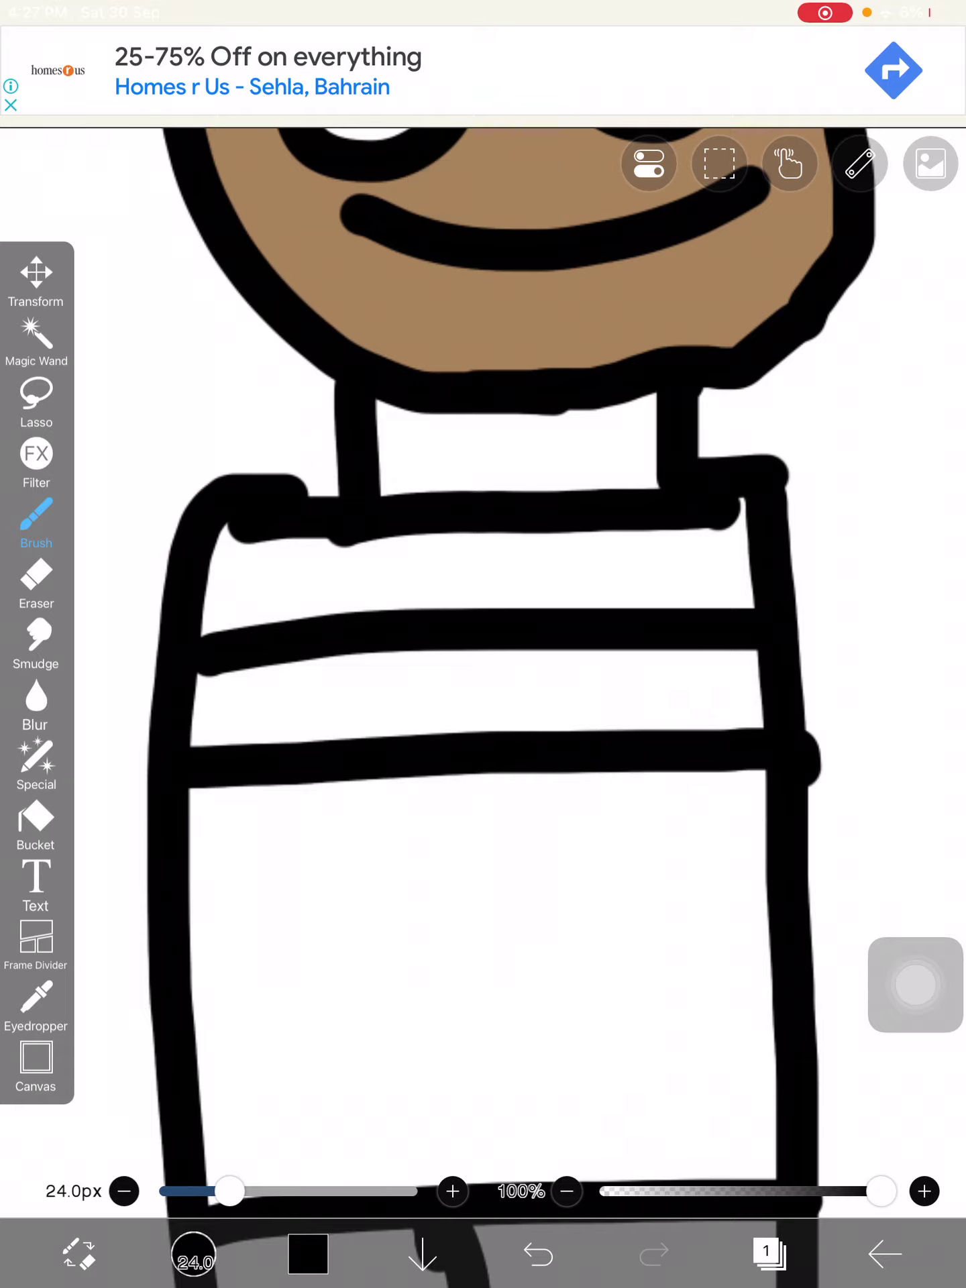
{"action": "left_click_drag", "start_coordinate": [300, 936], "coordinate": [833, 892]}
{"action": "mouse_move", "coordinate": [198, 1095]}
{"action": "left_mouse_down"}
{"action": "mouse_move", "coordinate": [440, 1050]}
{"action": "mouse_move", "coordinate": [789, 1015]}
{"action": "left_mouse_up"}
{"action": "scroll", "coordinate": [483, 671], "scroll_direction": "down", "scroll_amount": 5}
{"action": "scroll", "coordinate": [484, 672], "scroll_direction": "down", "scroll_amount": 3}
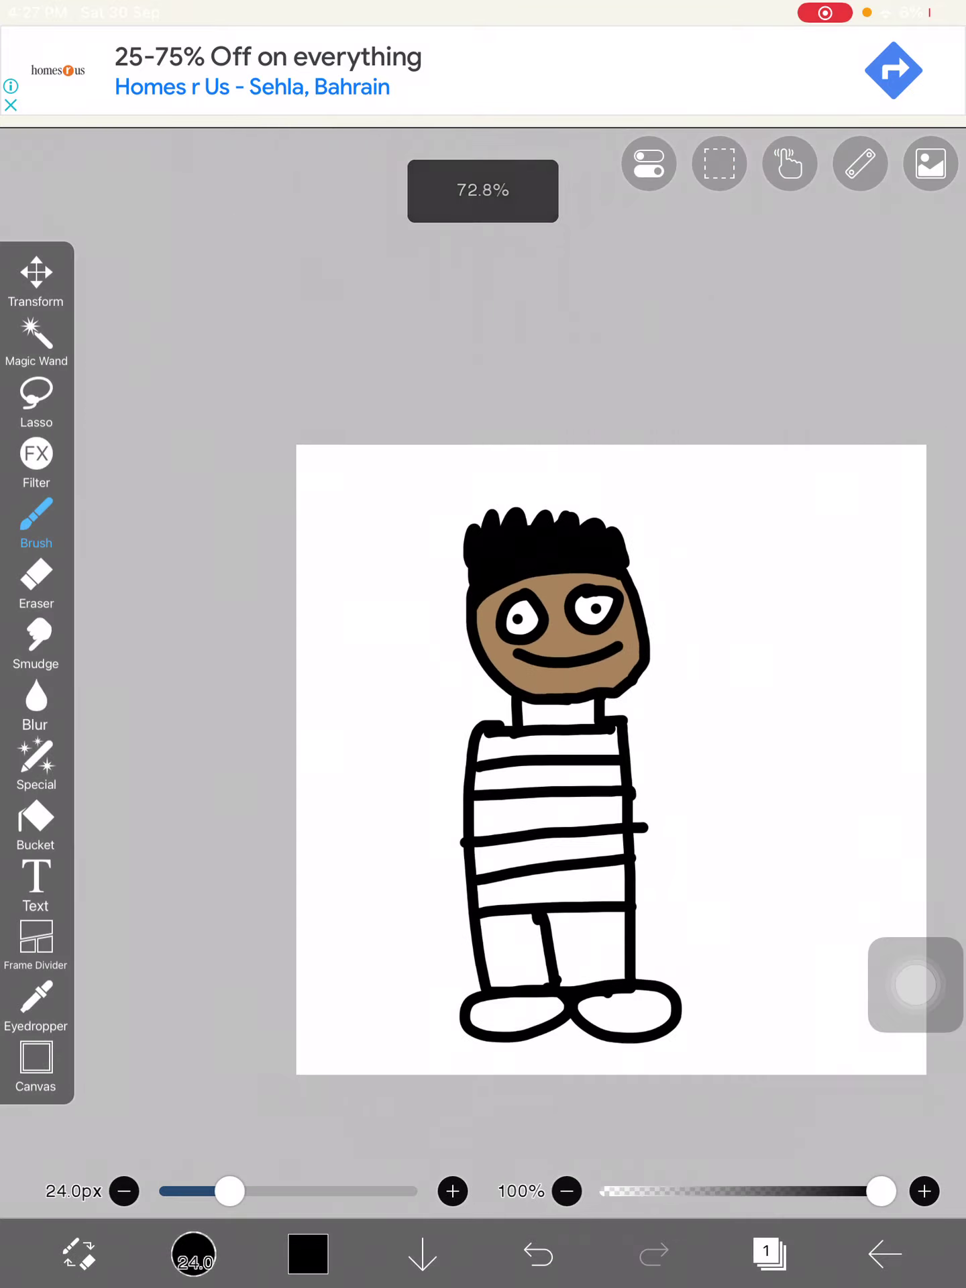
{"action": "scroll", "coordinate": [484, 671], "scroll_direction": "up", "scroll_amount": 2}
{"action": "left_click", "coordinate": [483, 722]}
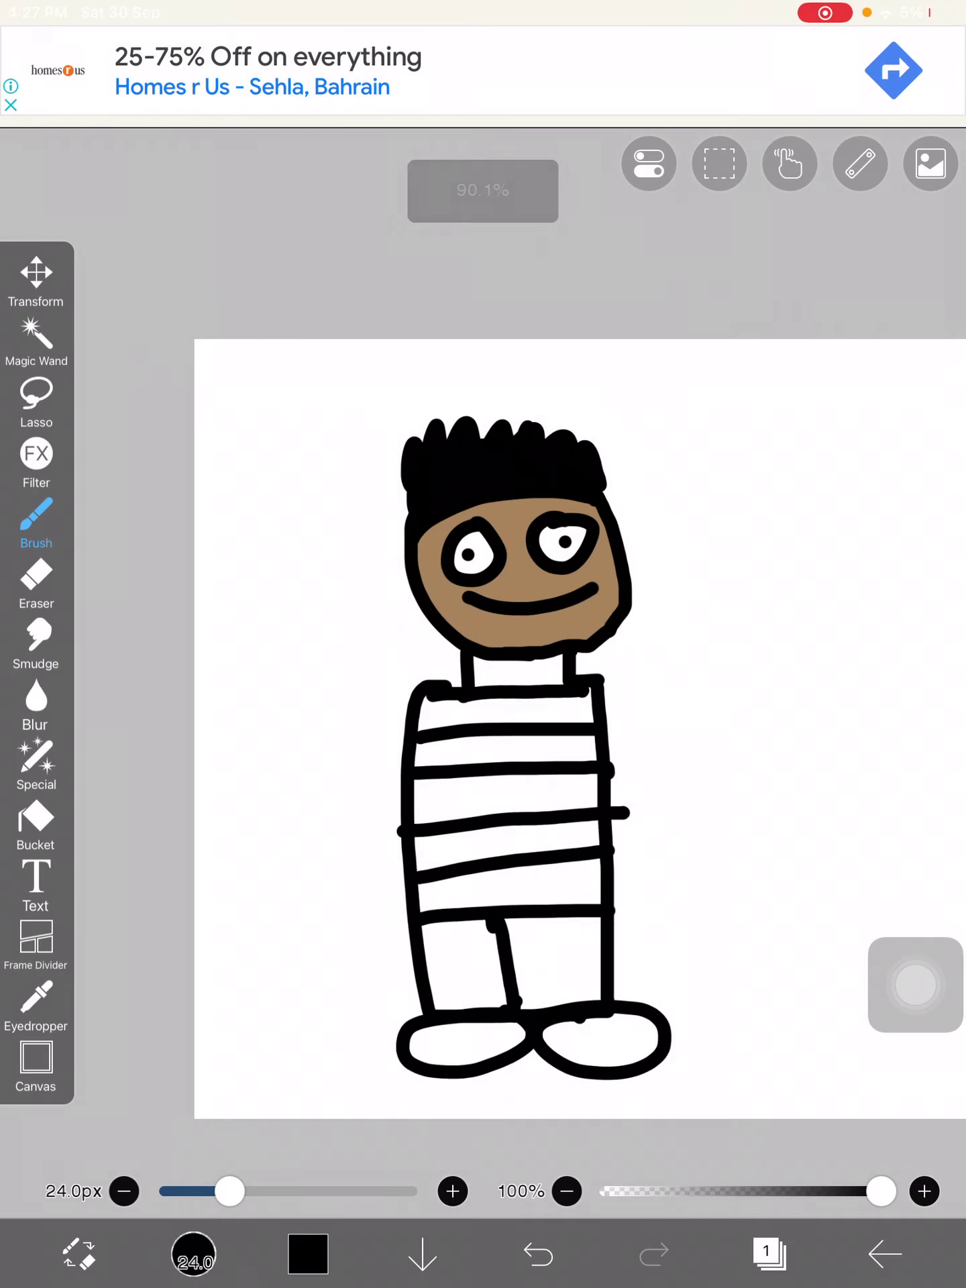
{"action": "scroll", "coordinate": [402, 671], "scroll_direction": "up", "scroll_amount": 3}
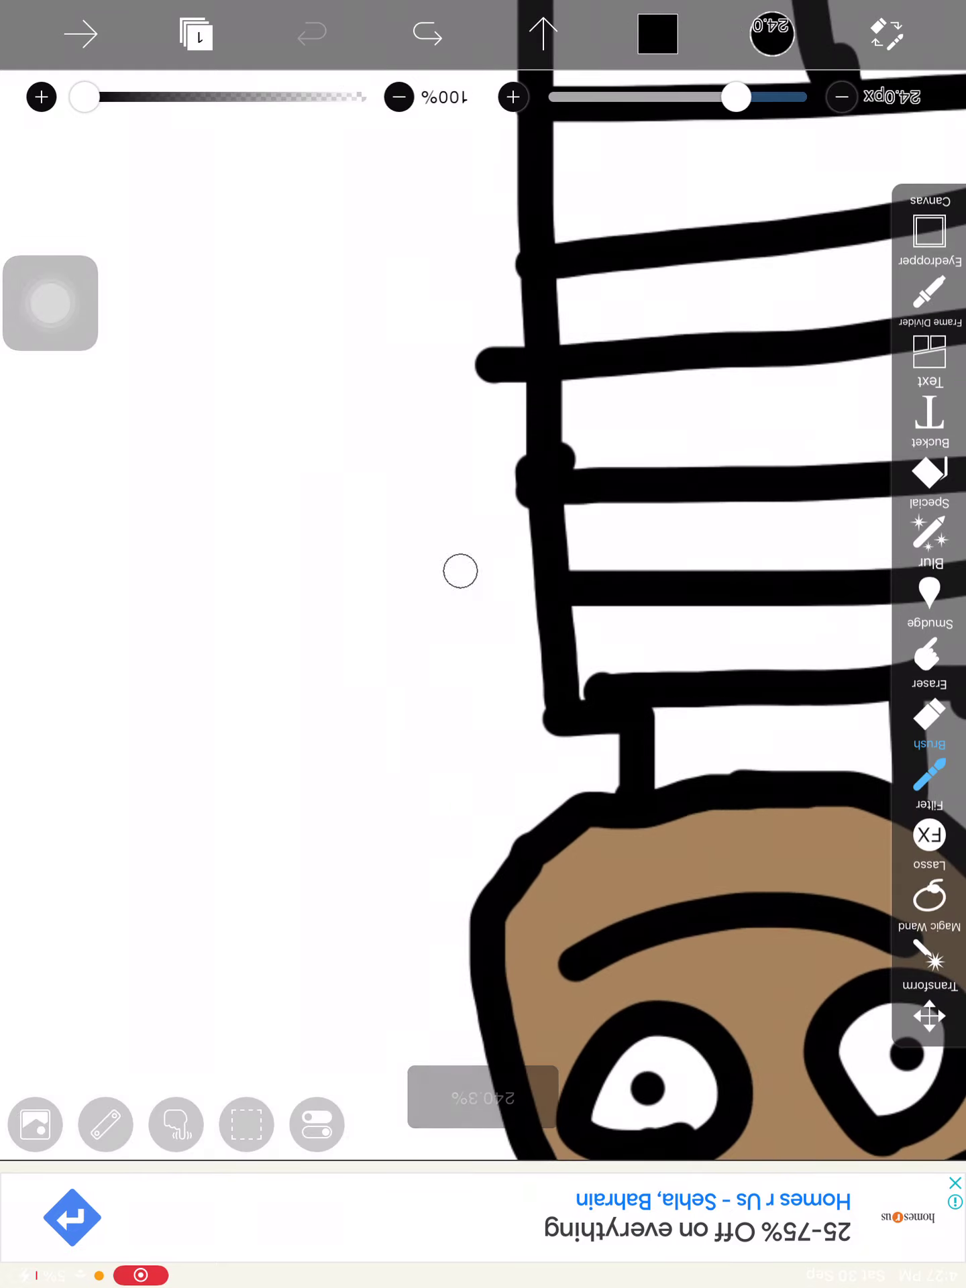
- Draw the first arm from the shoulder ending in an open palm with fingers
{"action": "mouse_move", "coordinate": [475, 558]}
{"action": "left_mouse_down"}
{"action": "mouse_move", "coordinate": [299, 724]}
{"action": "mouse_move", "coordinate": [425, 616]}
{"action": "left_mouse_up"}
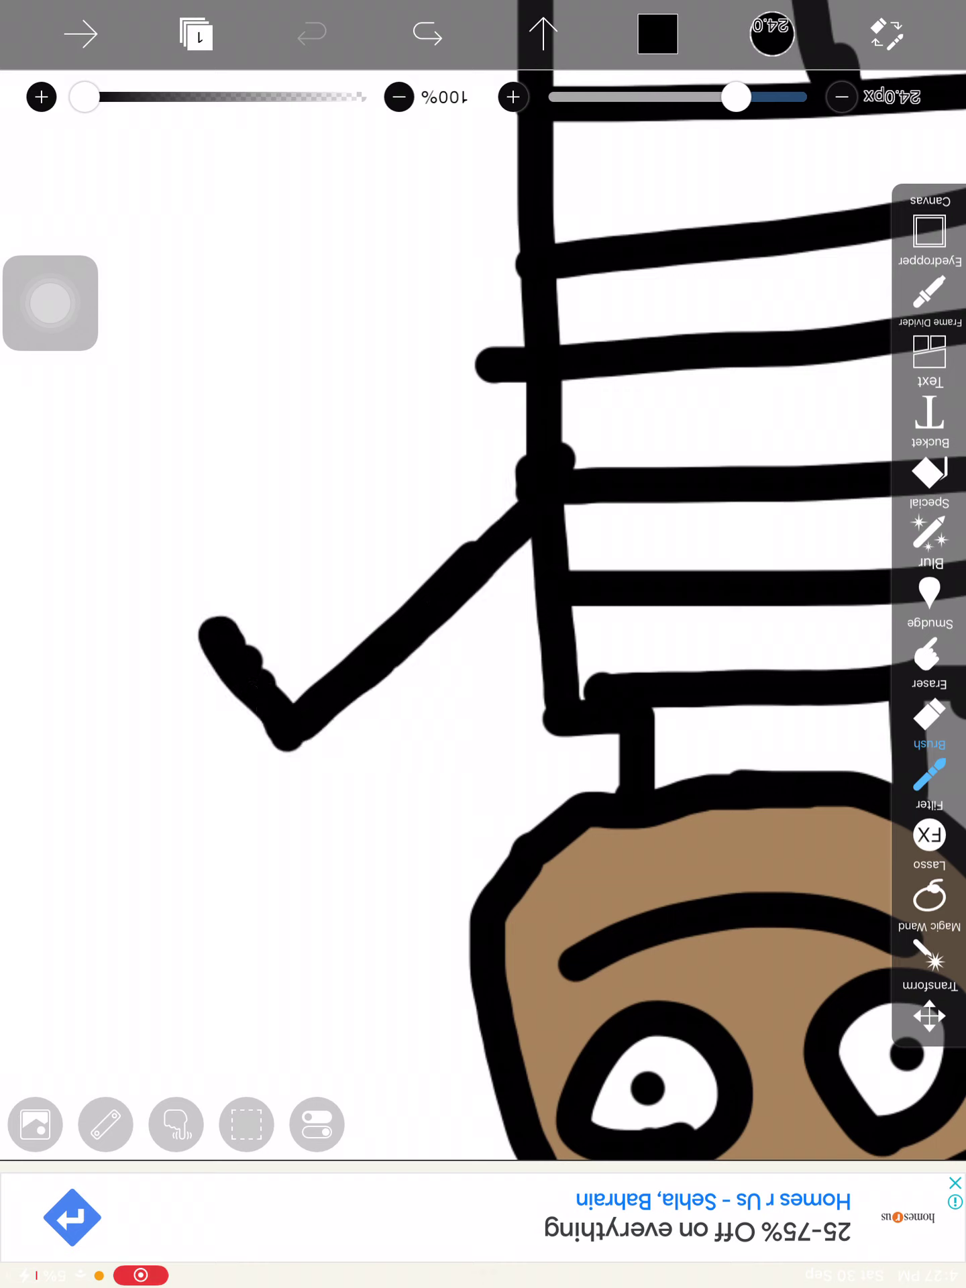
{"action": "left_click", "coordinate": [443, 492]}
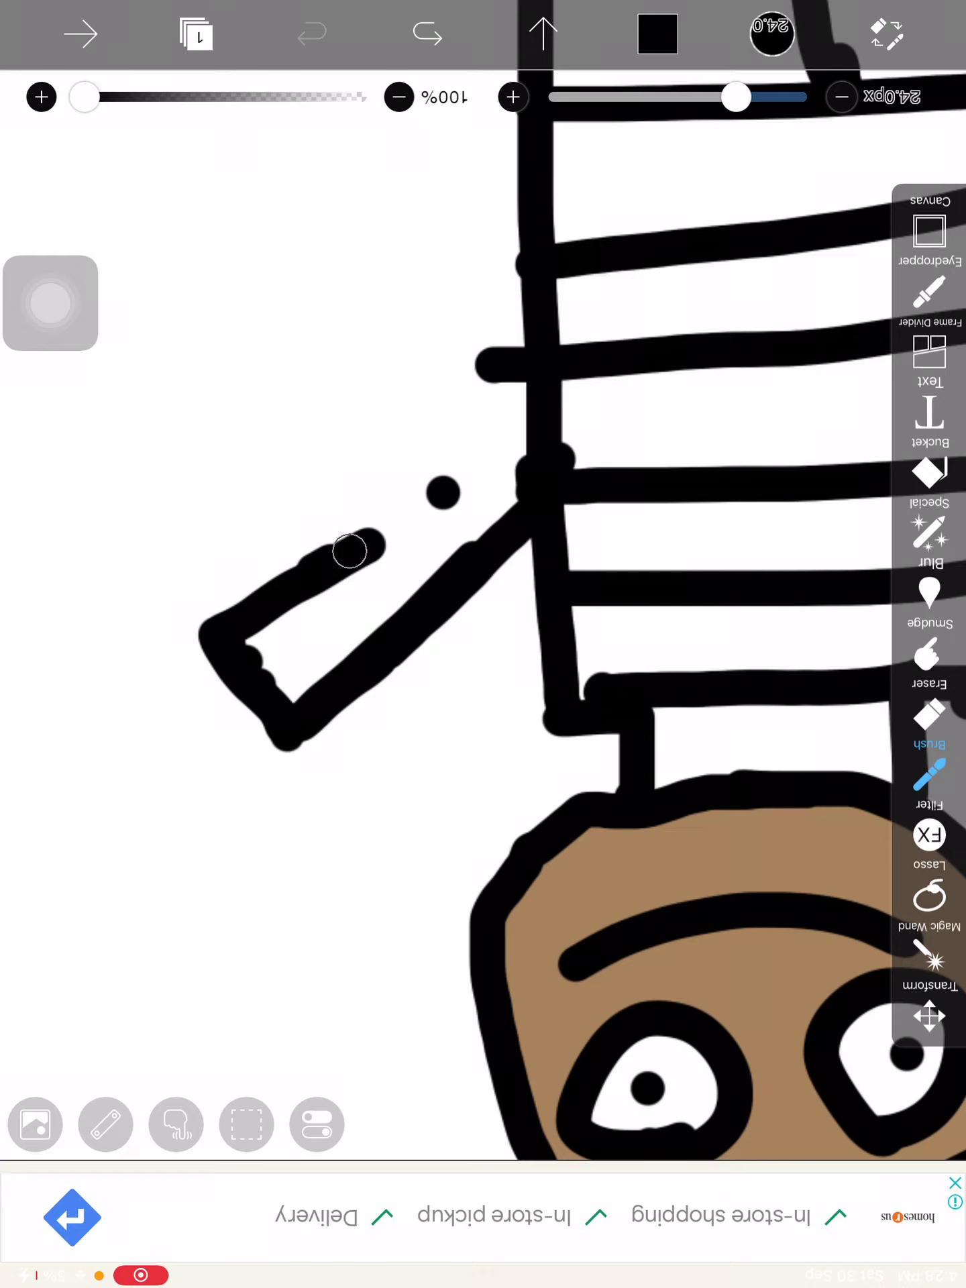
{"action": "scroll", "coordinate": [484, 604], "scroll_direction": "up", "scroll_amount": 5}
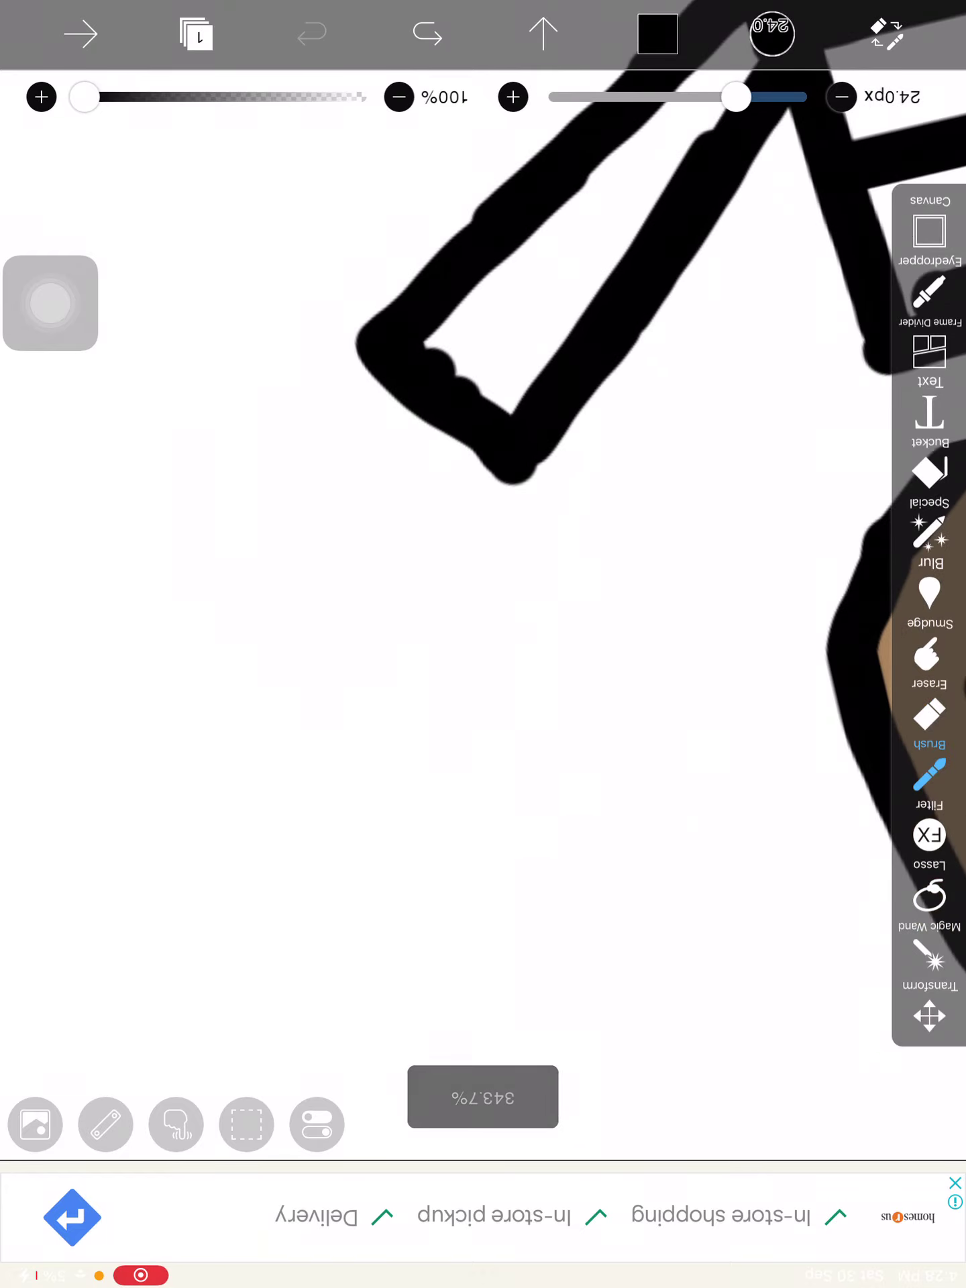
{"action": "mouse_move", "coordinate": [520, 463]}
{"action": "left_mouse_down"}
{"action": "mouse_move", "coordinate": [512, 671]}
{"action": "mouse_move", "coordinate": [444, 654]}
{"action": "mouse_move", "coordinate": [440, 598]}
{"action": "mouse_move", "coordinate": [302, 782]}
{"action": "mouse_move", "coordinate": [351, 613]}
{"action": "mouse_move", "coordinate": [241, 733]}
{"action": "mouse_move", "coordinate": [152, 716]}
{"action": "mouse_move", "coordinate": [302, 541]}
{"action": "left_mouse_up"}
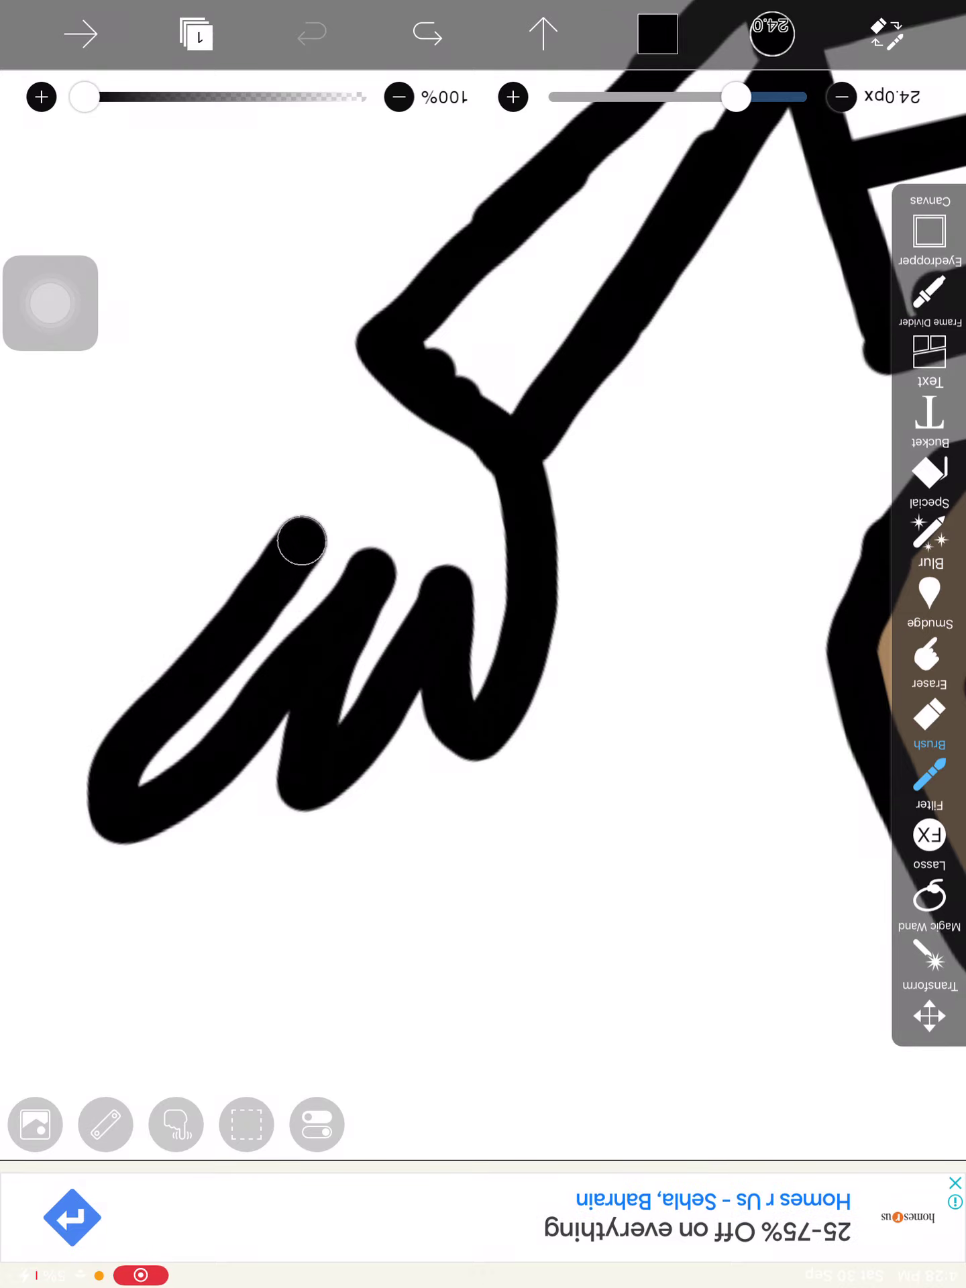
{"action": "mouse_move", "coordinate": [140, 649]}
{"action": "left_mouse_down"}
{"action": "mouse_move", "coordinate": [197, 549]}
{"action": "mouse_move", "coordinate": [204, 463]}
{"action": "mouse_move", "coordinate": [339, 368]}
{"action": "left_mouse_up"}
- Draw the second arm down the other side with a fingered hand
{"action": "scroll", "coordinate": [483, 537], "scroll_direction": "down", "scroll_amount": 5}
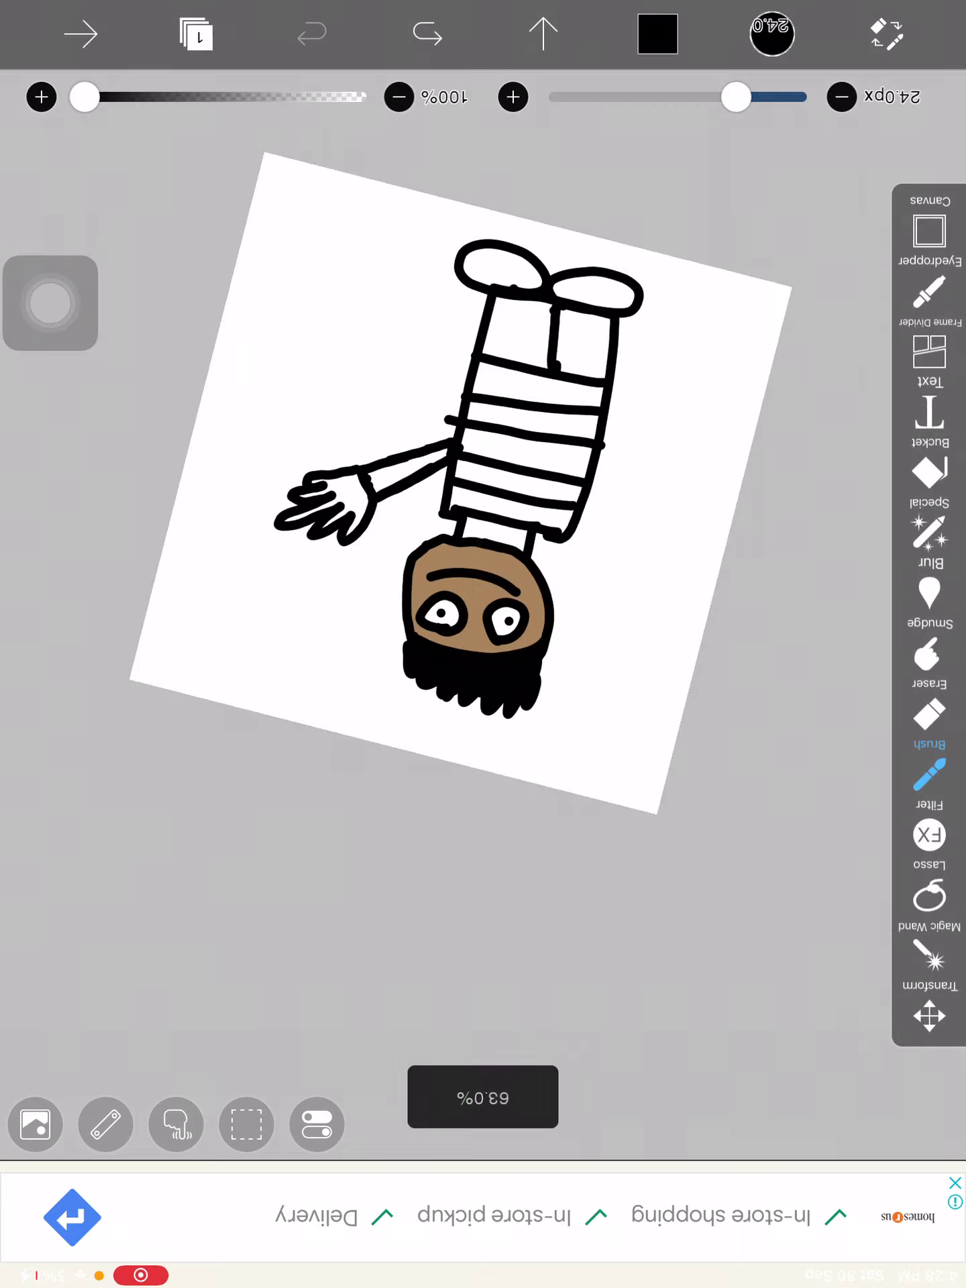
{"action": "scroll", "coordinate": [484, 504], "scroll_direction": "up", "scroll_amount": 3}
{"action": "scroll", "coordinate": [484, 503], "scroll_direction": "up", "scroll_amount": 3}
{"action": "scroll", "coordinate": [483, 503], "scroll_direction": "up", "scroll_amount": 2}
{"action": "scroll", "coordinate": [483, 504], "scroll_direction": "up", "scroll_amount": 3}
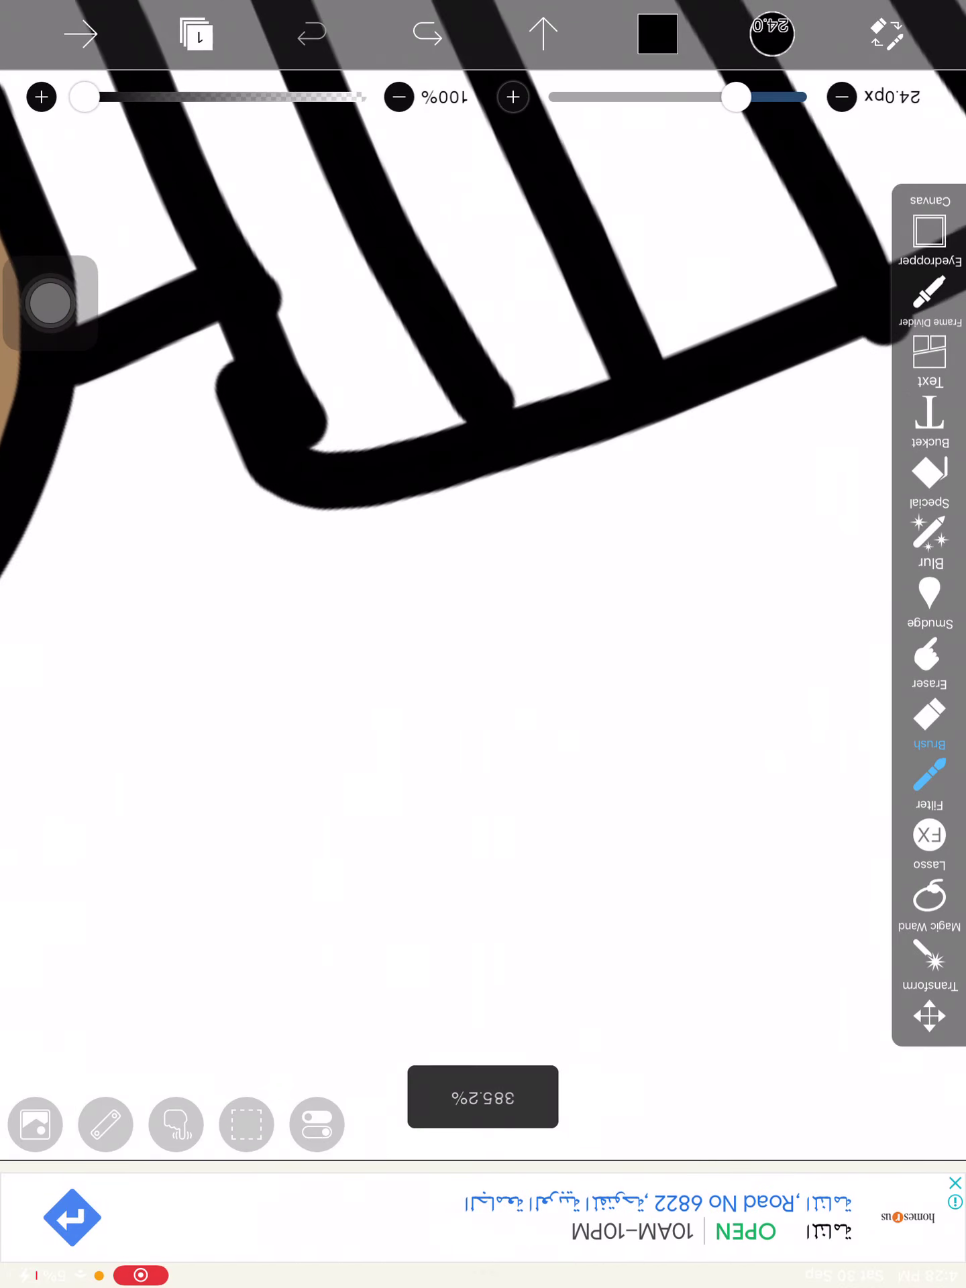
{"action": "scroll", "coordinate": [483, 536], "scroll_direction": "down", "scroll_amount": 3}
{"action": "scroll", "coordinate": [484, 537], "scroll_direction": "down", "scroll_amount": 1}
{"action": "mouse_move", "coordinate": [619, 431]}
{"action": "left_mouse_down"}
{"action": "mouse_move", "coordinate": [633, 607]}
{"action": "mouse_move", "coordinate": [720, 581]}
{"action": "mouse_move", "coordinate": [656, 390]}
{"action": "left_mouse_up"}
{"action": "left_click_drag", "start_coordinate": [642, 692], "coordinate": [707, 667]}
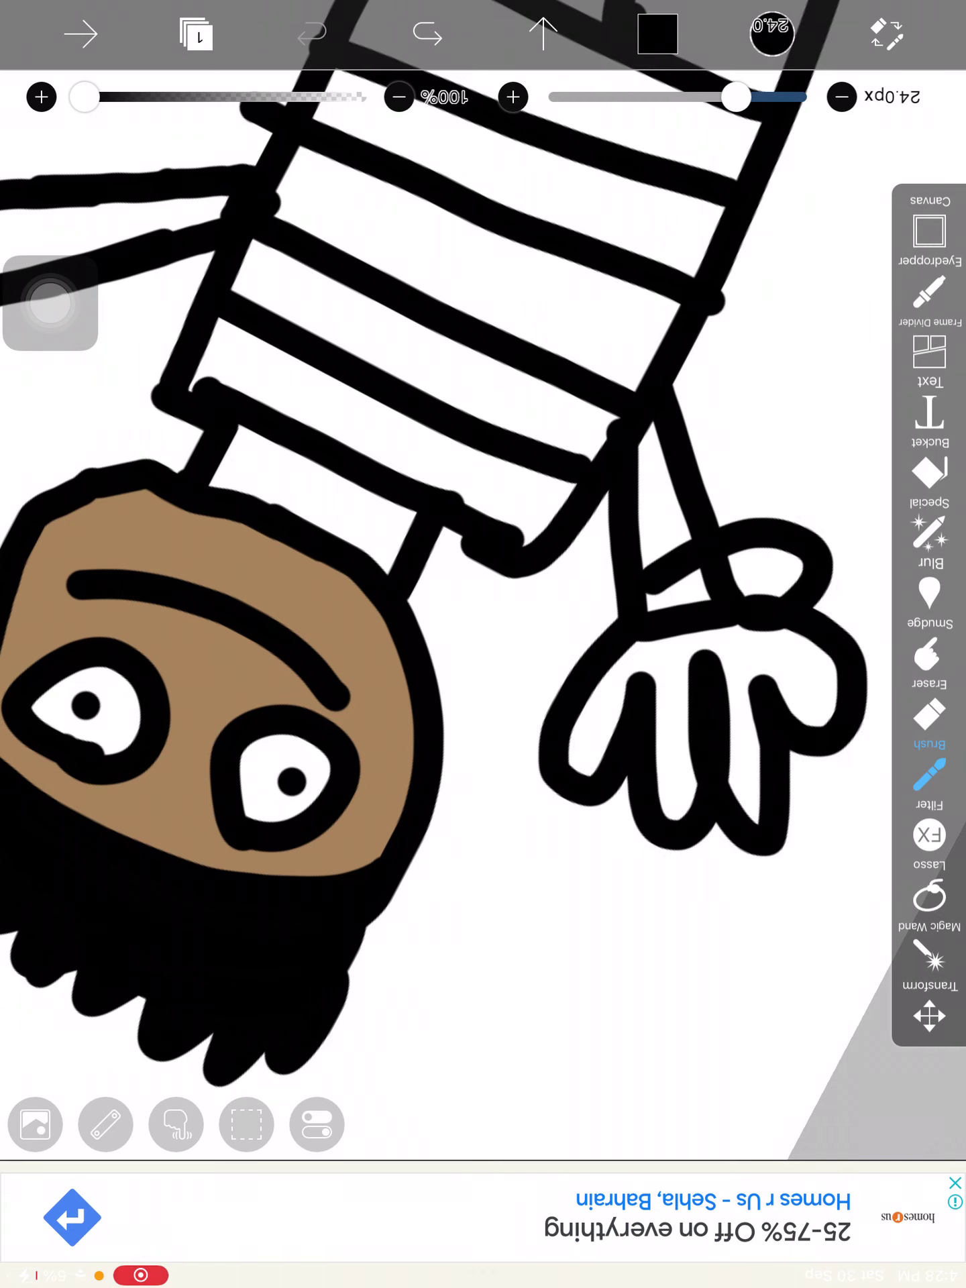
- Add stripe lines across both arms to form sleeves, undoing one stray stroke
{"action": "scroll", "coordinate": [483, 577], "scroll_direction": "down", "scroll_amount": 5}
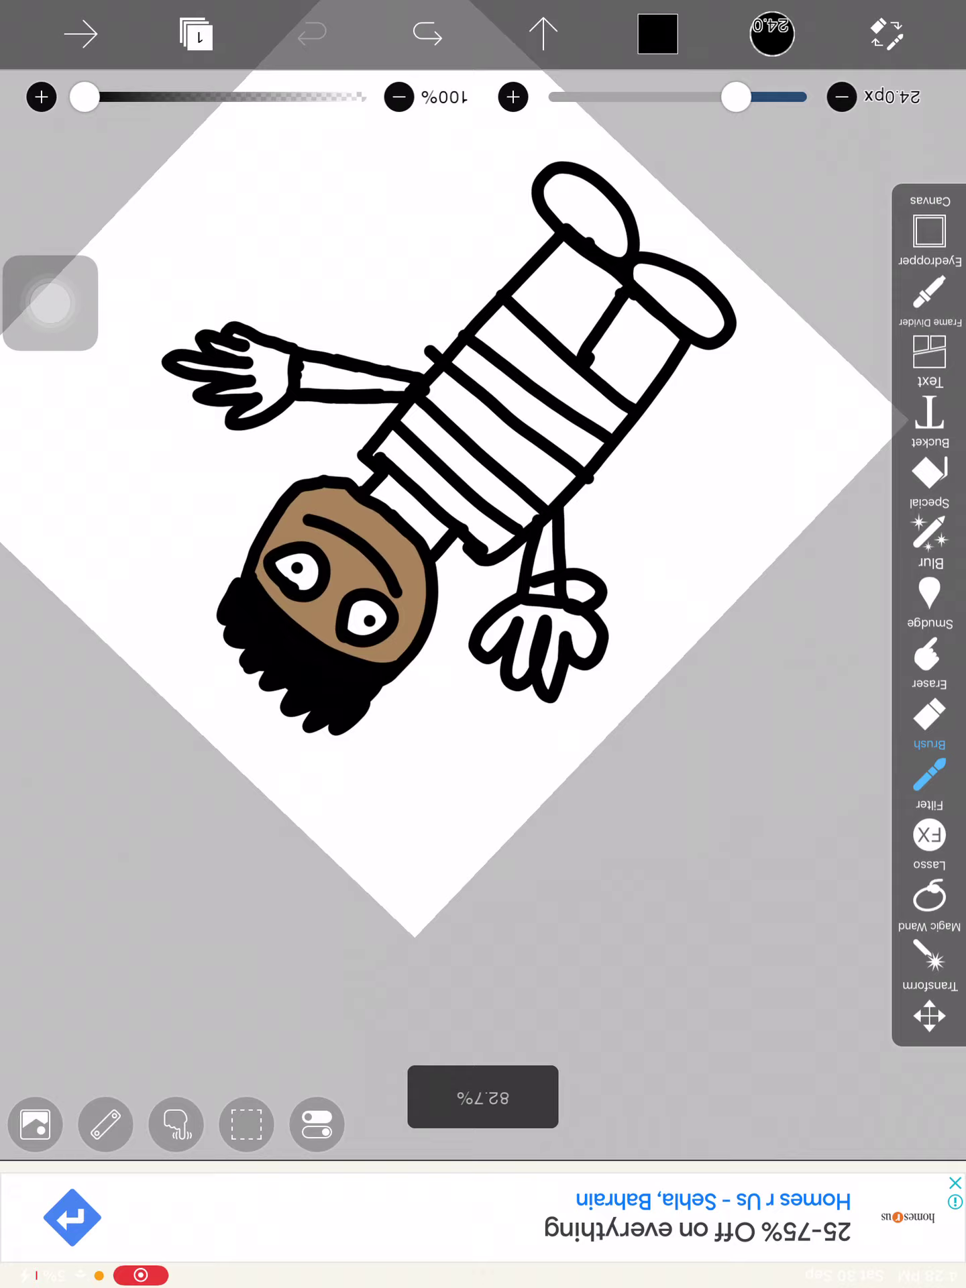
{"action": "scroll", "coordinate": [484, 577], "scroll_direction": "down", "scroll_amount": 2}
{"action": "scroll", "coordinate": [484, 577], "scroll_direction": "down", "scroll_amount": 3}
{"action": "scroll", "coordinate": [483, 577], "scroll_direction": "up", "scroll_amount": 1}
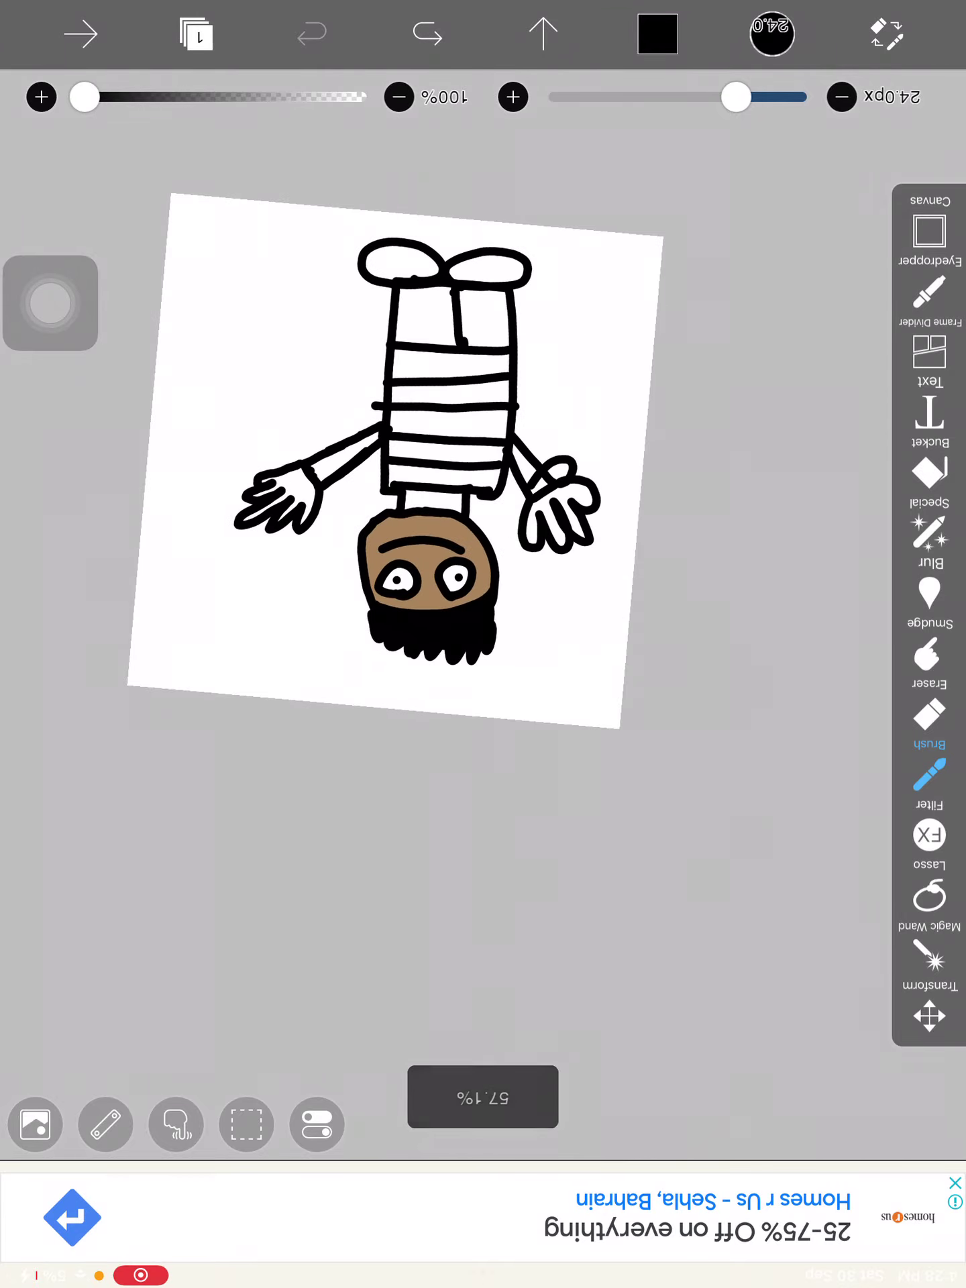
{"action": "scroll", "coordinate": [483, 577], "scroll_direction": "up", "scroll_amount": 5}
{"action": "scroll", "coordinate": [483, 576], "scroll_direction": "down", "scroll_amount": 1}
{"action": "scroll", "coordinate": [484, 578], "scroll_direction": "up", "scroll_amount": 3}
{"action": "scroll", "coordinate": [483, 577], "scroll_direction": "down", "scroll_amount": 1}
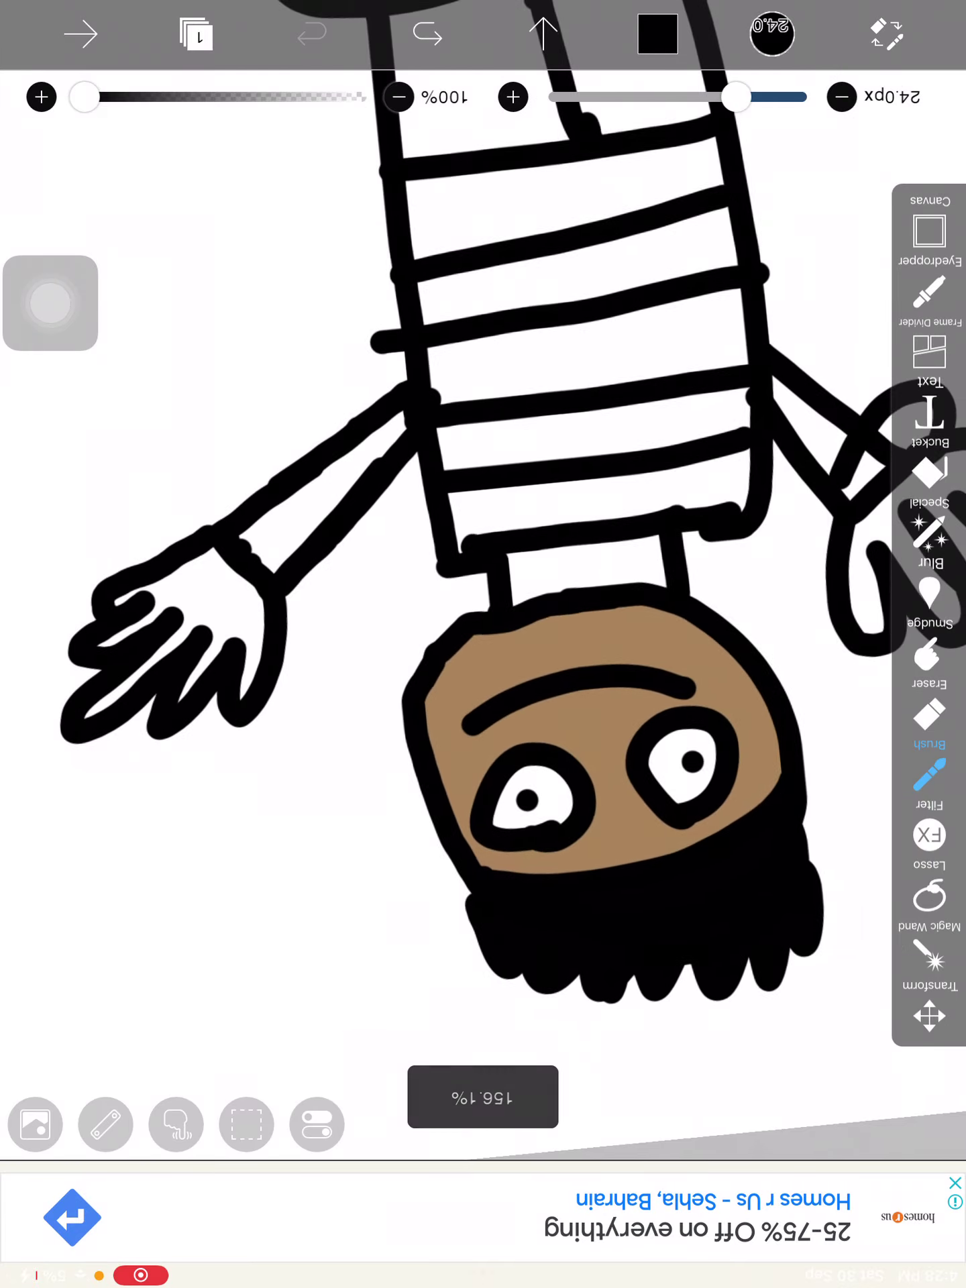
{"action": "scroll", "coordinate": [483, 577], "scroll_direction": "up", "scroll_amount": 2}
{"action": "scroll", "coordinate": [483, 577], "scroll_direction": "up", "scroll_amount": 2}
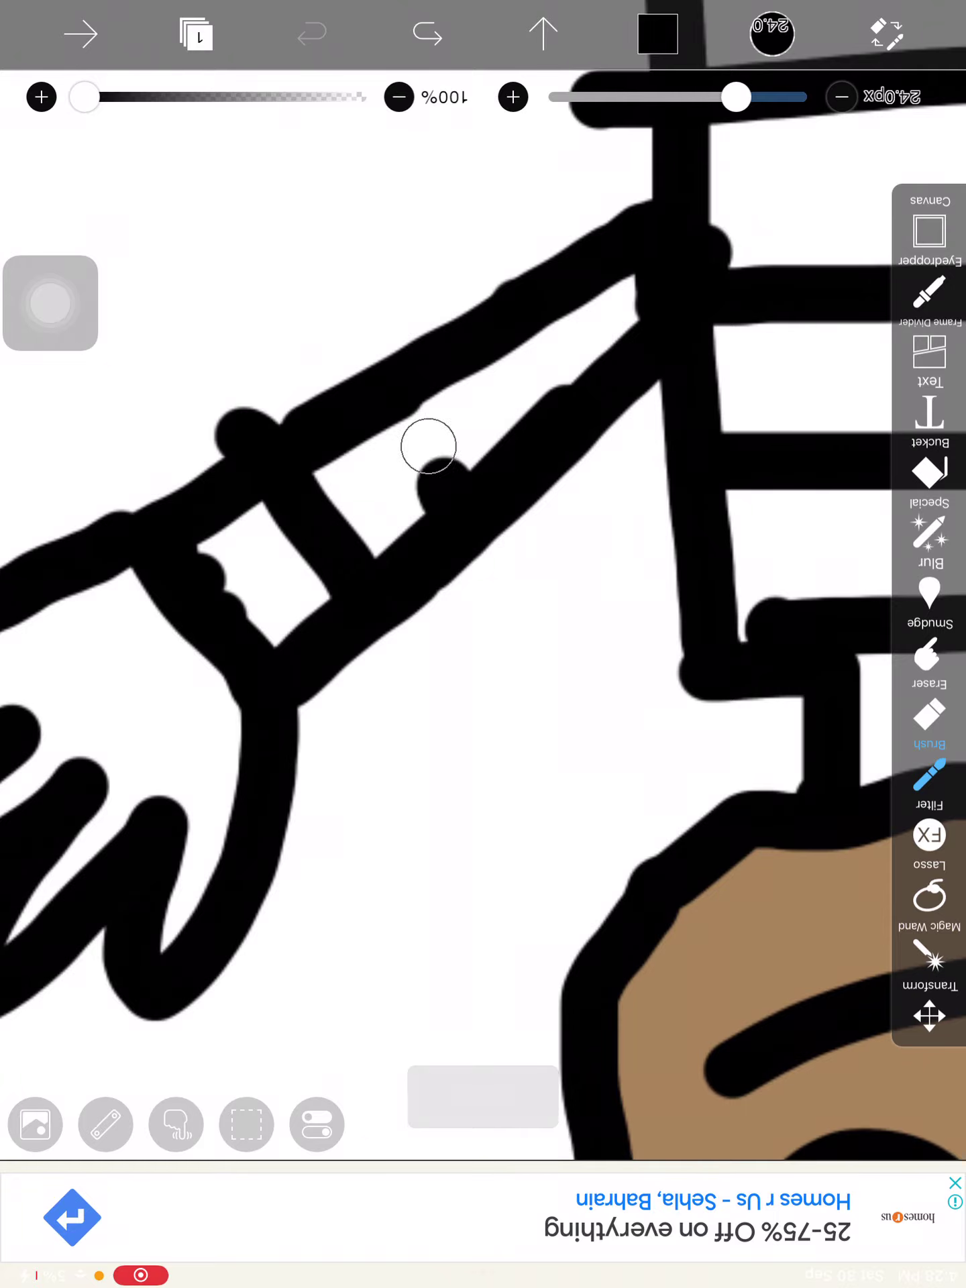
{"action": "scroll", "coordinate": [484, 577], "scroll_direction": "down", "scroll_amount": 3}
{"action": "scroll", "coordinate": [483, 577], "scroll_direction": "up", "scroll_amount": 1}
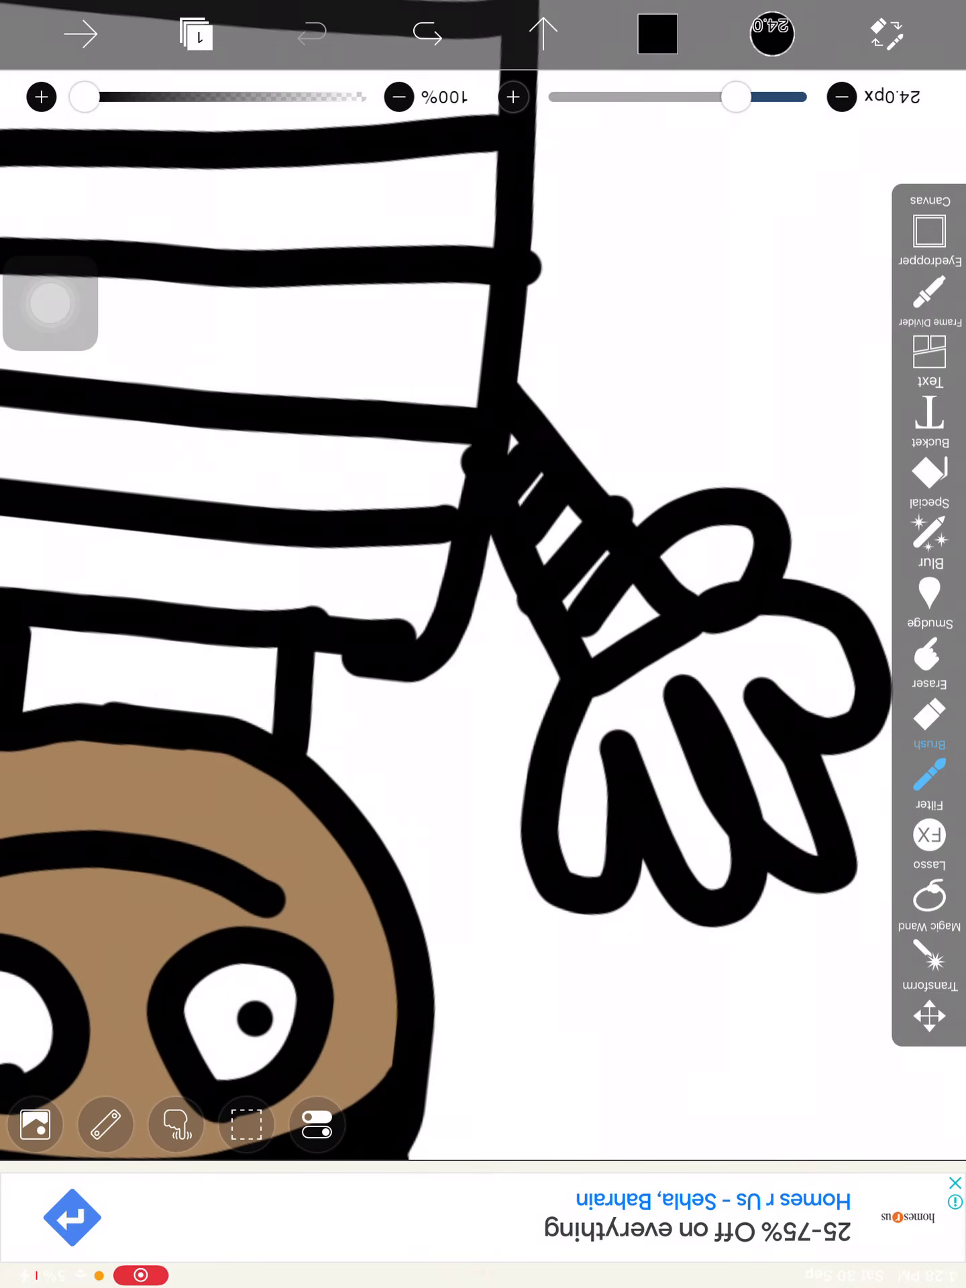
{"action": "scroll", "coordinate": [483, 577], "scroll_direction": "down", "scroll_amount": 5}
{"action": "scroll", "coordinate": [484, 578], "scroll_direction": "down", "scroll_amount": 2}
{"action": "scroll", "coordinate": [484, 576], "scroll_direction": "up", "scroll_amount": 2}
{"action": "scroll", "coordinate": [483, 577], "scroll_direction": "up", "scroll_amount": 2}
{"action": "key", "text": "ctrl+z"}
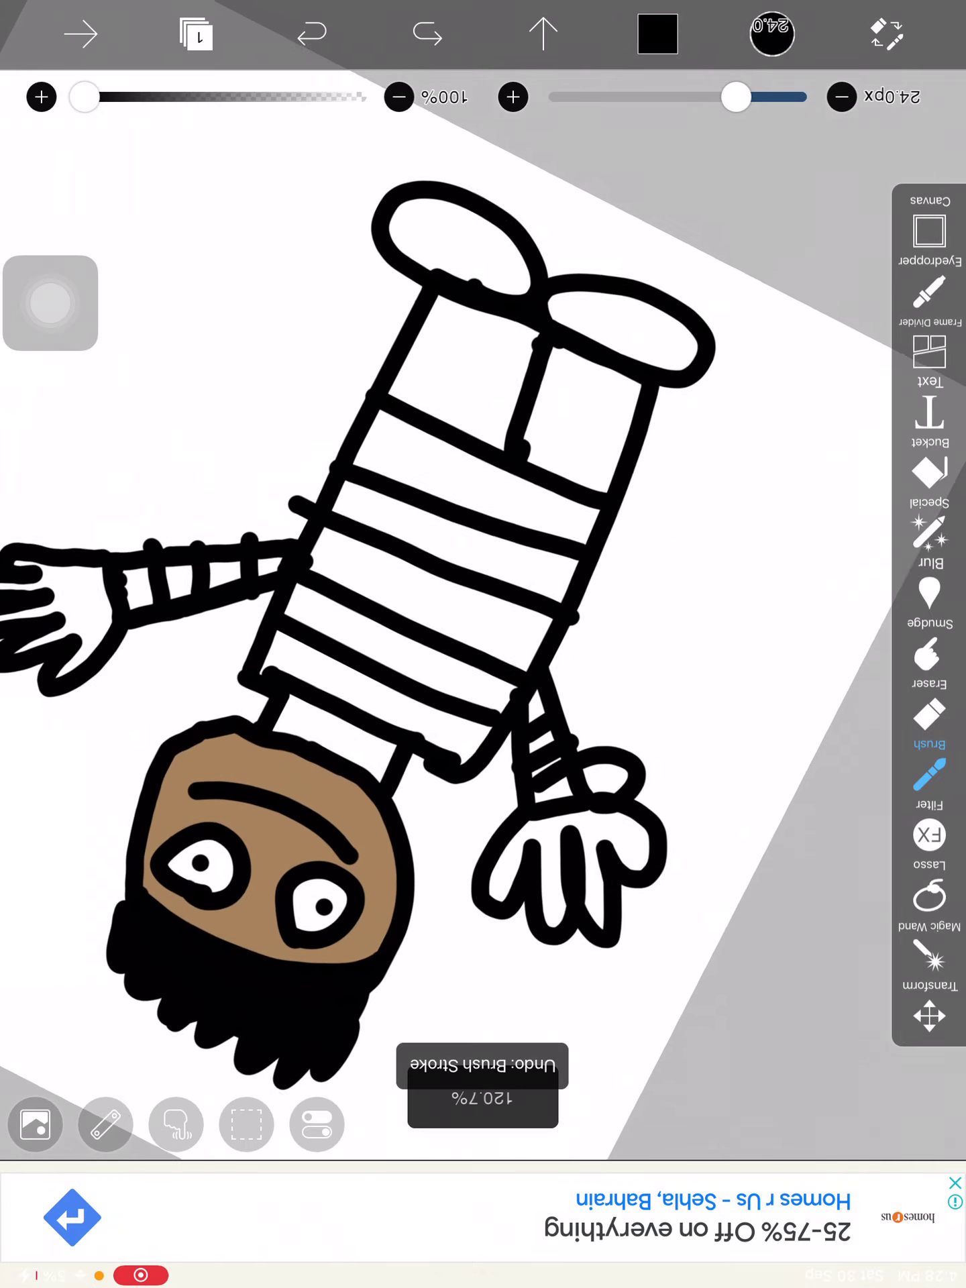
{"action": "scroll", "coordinate": [483, 577], "scroll_direction": "down", "scroll_amount": 1}
{"action": "scroll", "coordinate": [483, 577], "scroll_direction": "up", "scroll_amount": 1}
{"action": "scroll", "coordinate": [483, 577], "scroll_direction": "up", "scroll_amount": 3}
{"action": "scroll", "coordinate": [483, 577], "scroll_direction": "up", "scroll_amount": 1}
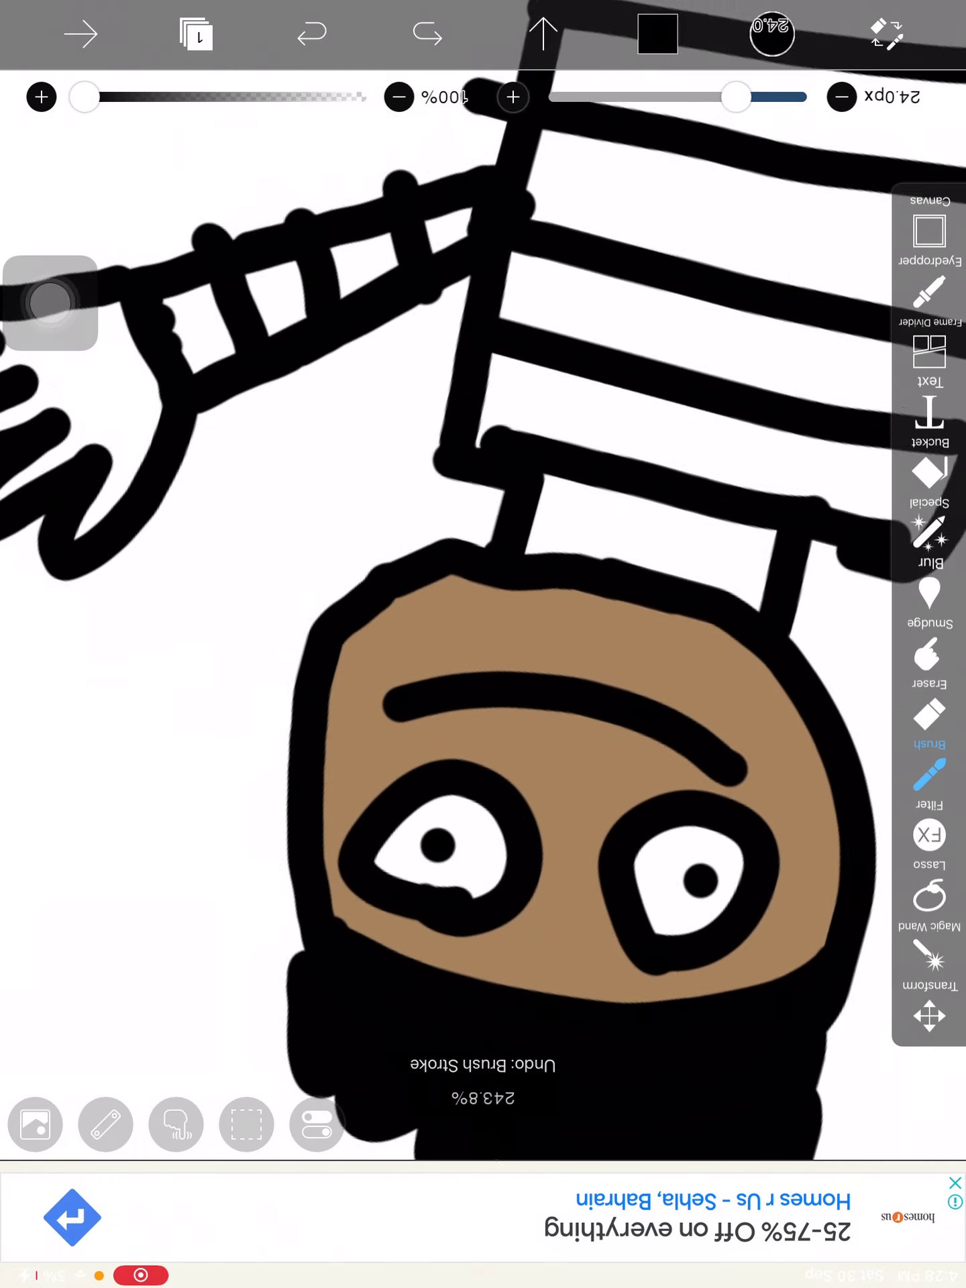
{"action": "scroll", "coordinate": [483, 577], "scroll_direction": "down", "scroll_amount": 1}
{"action": "left_click", "coordinate": [930, 292]}
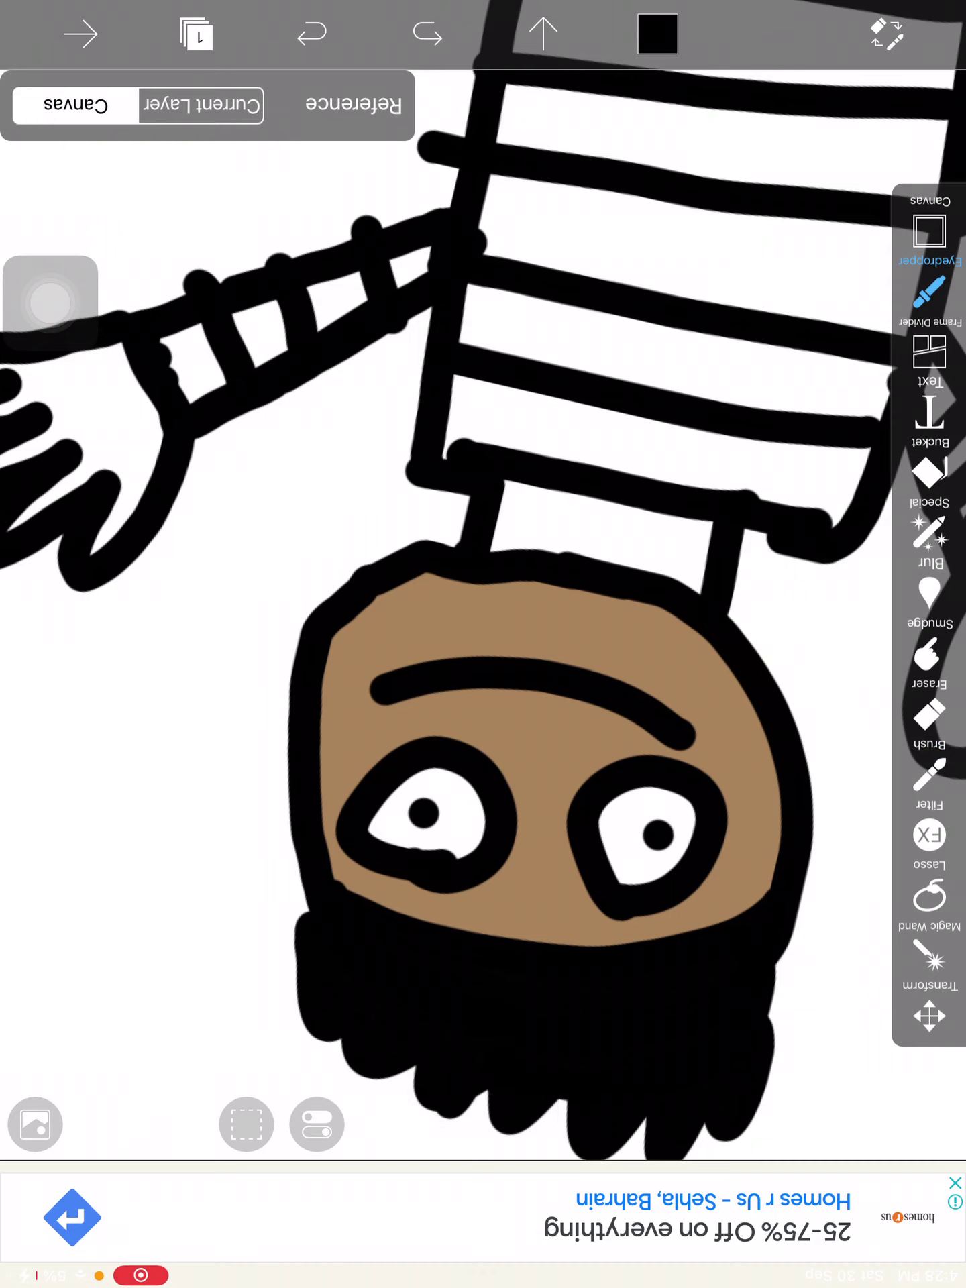
- Sample the brown skin colour and bucket-fill the neck brown
{"action": "left_click", "coordinate": [543, 713]}
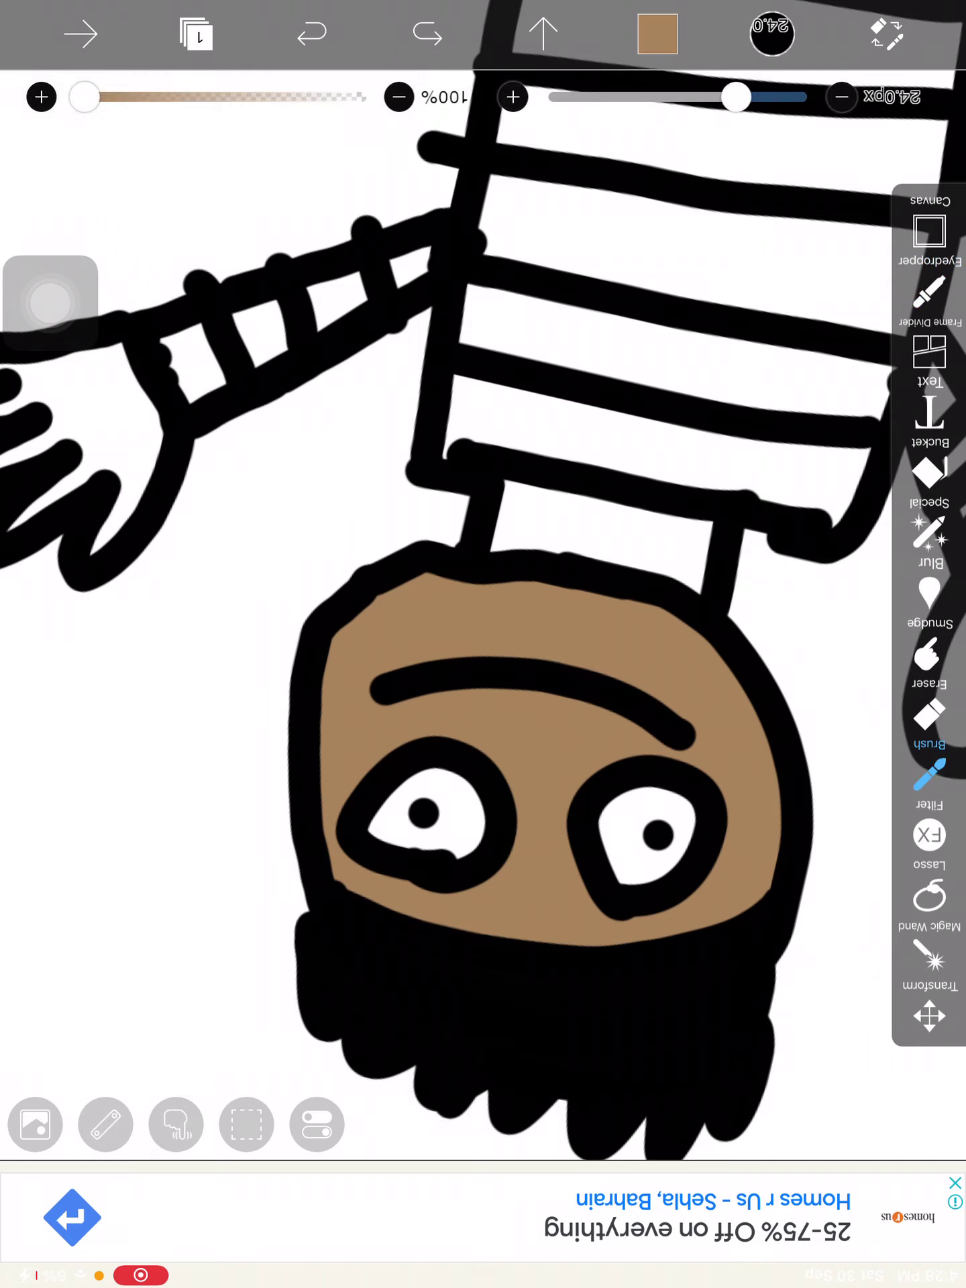
{"action": "left_click", "coordinate": [929, 474]}
{"action": "left_click", "coordinate": [597, 531]}
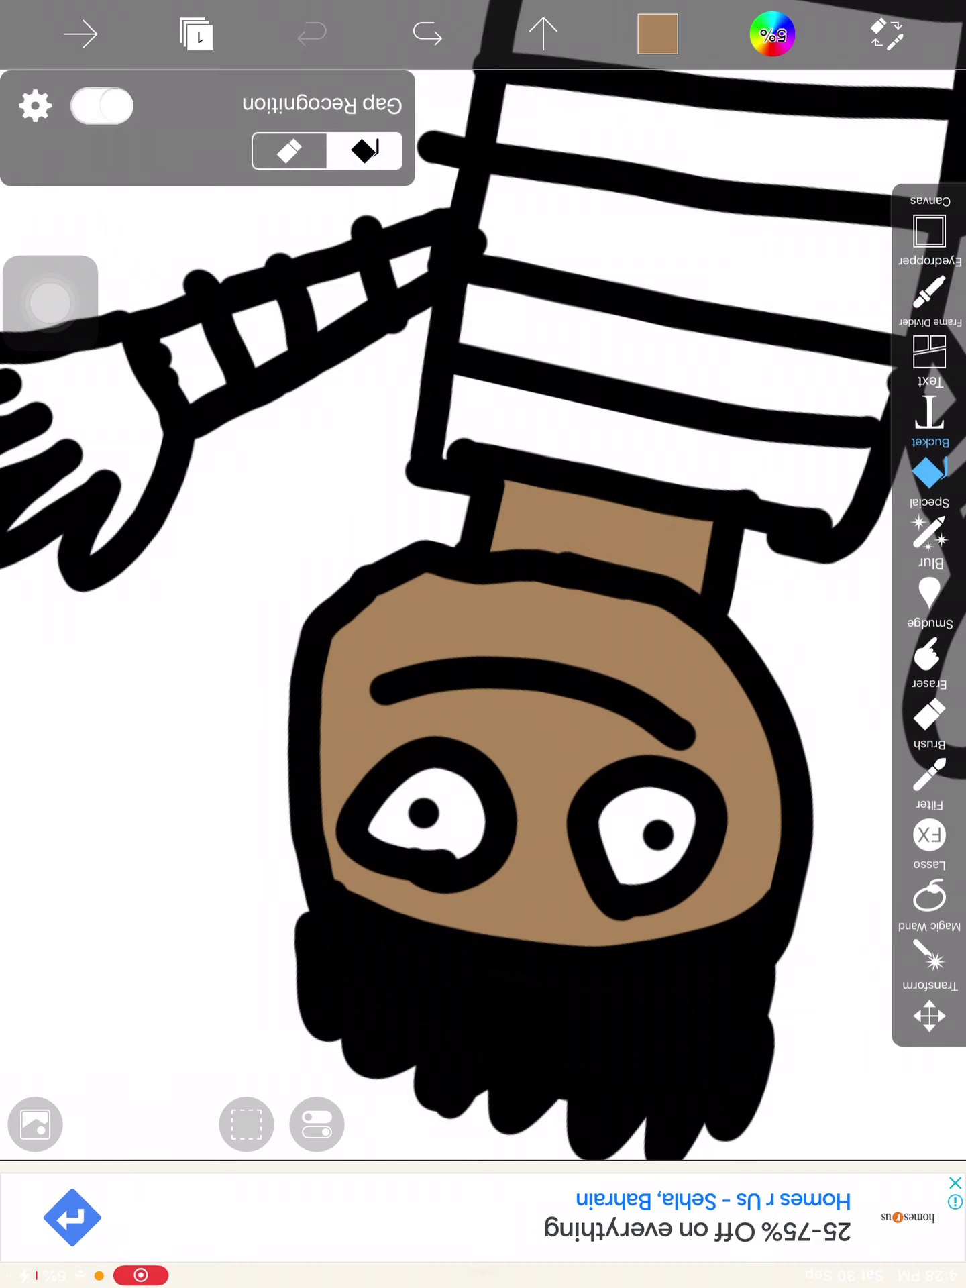
{"action": "scroll", "coordinate": [597, 537], "scroll_direction": "up", "scroll_amount": 5}
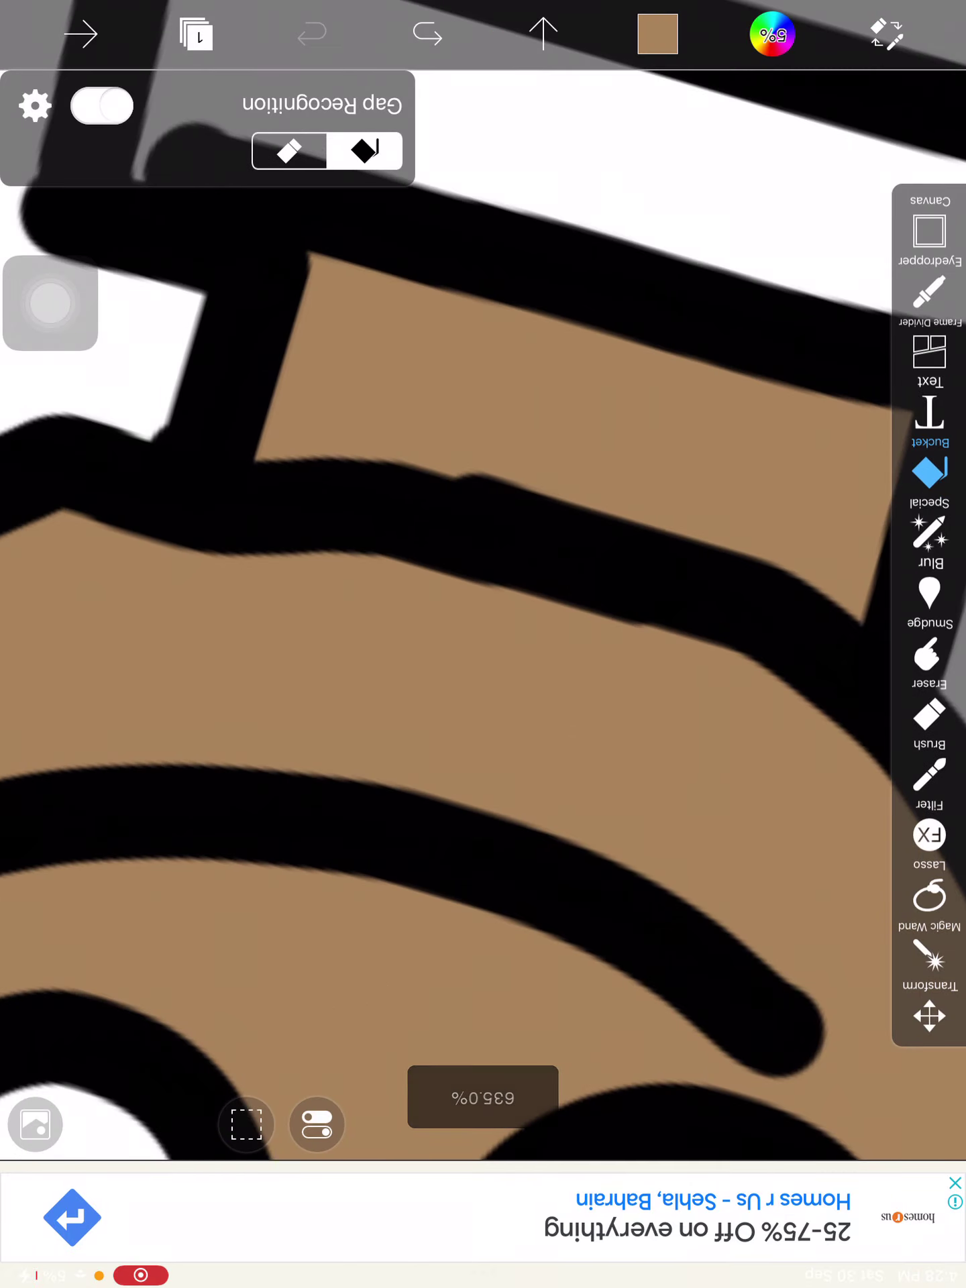
- Brush brown over the black line jutting into the neck
{"action": "left_click", "coordinate": [929, 775]}
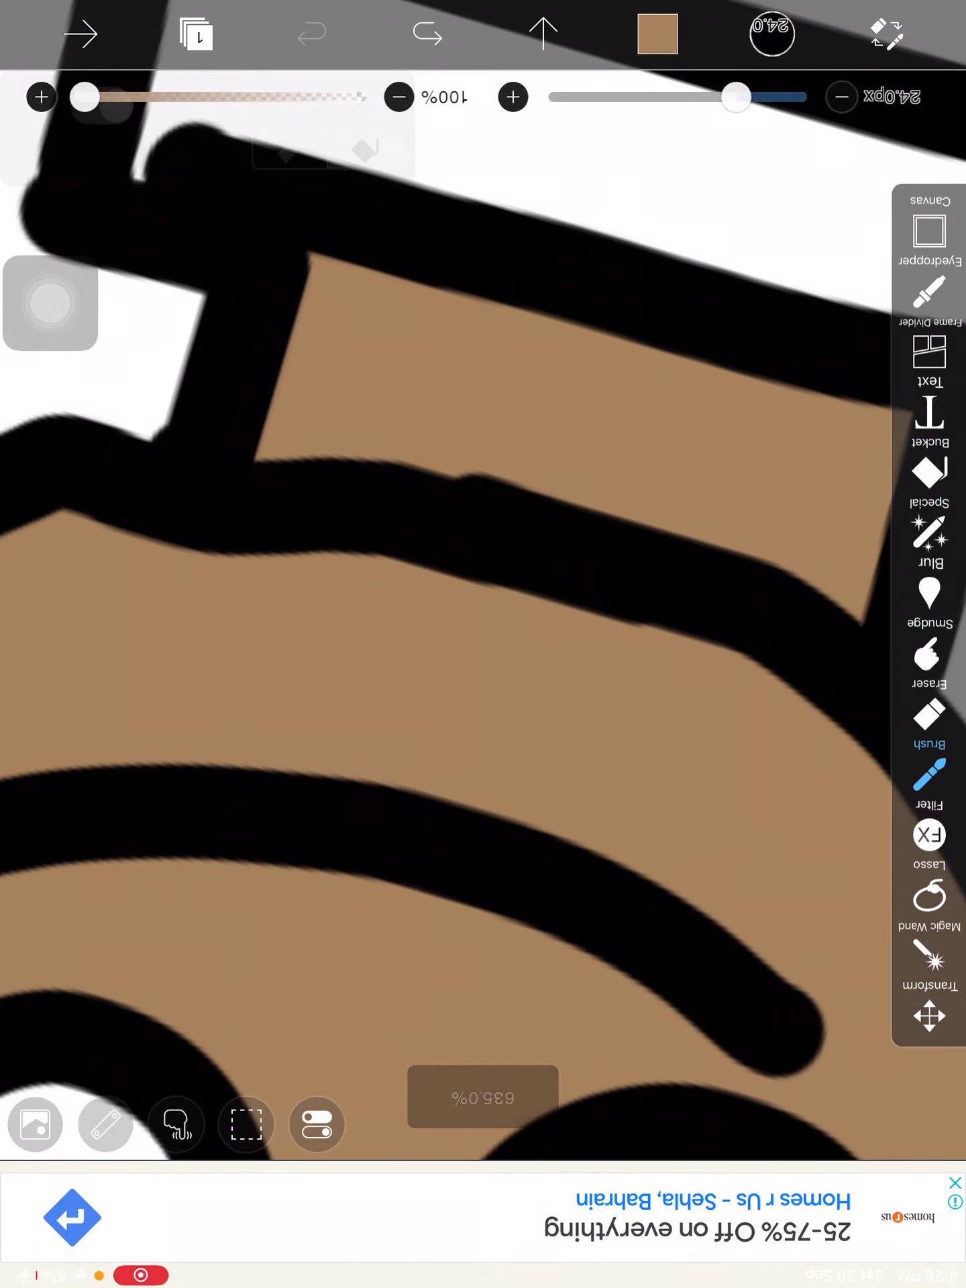
{"action": "left_click_drag", "start_coordinate": [758, 637], "coordinate": [797, 530]}
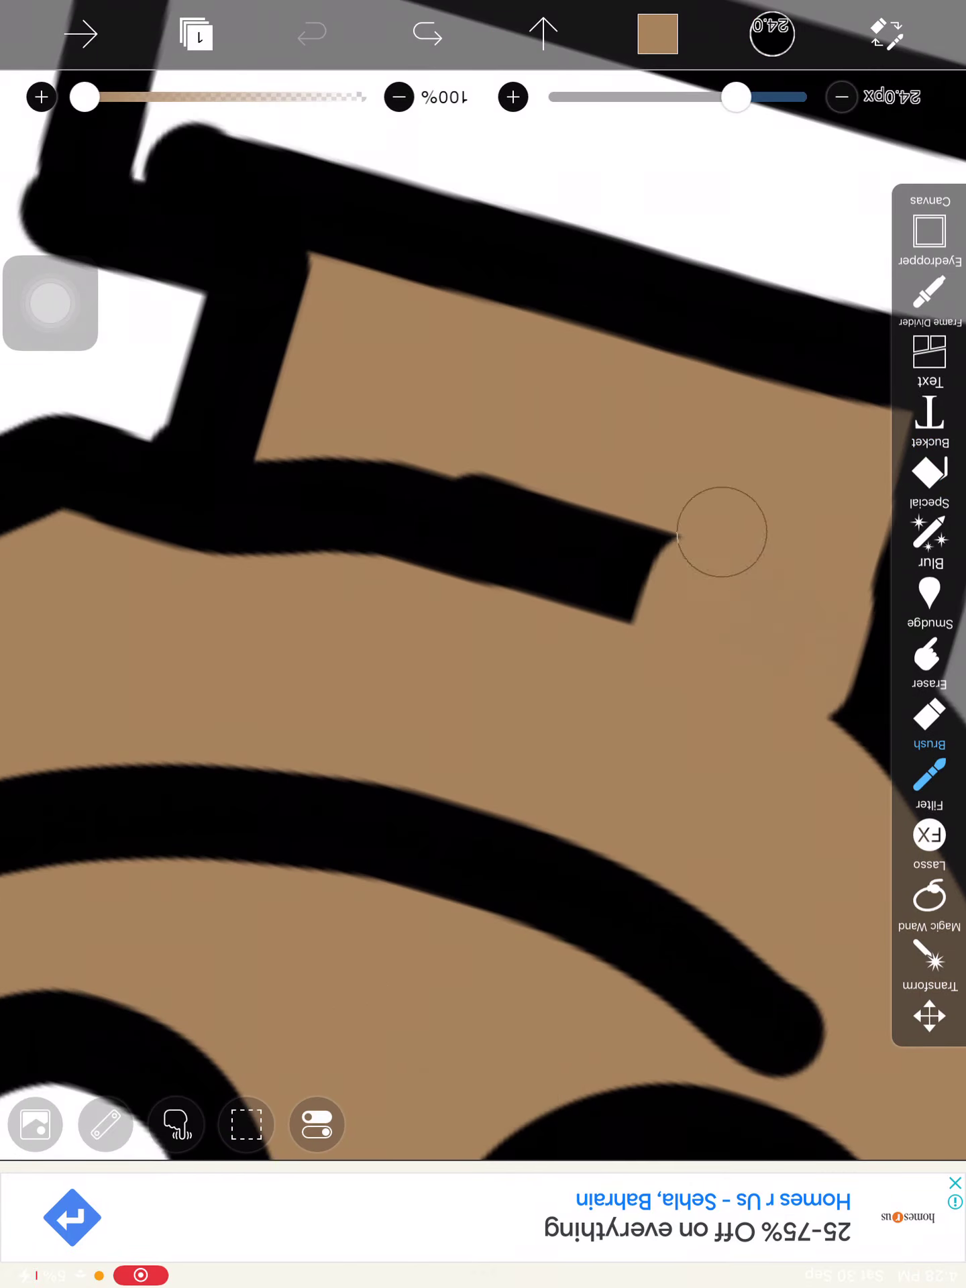
{"action": "mouse_move", "coordinate": [661, 517]}
{"action": "left_mouse_down"}
{"action": "mouse_move", "coordinate": [561, 495]}
{"action": "mouse_move", "coordinate": [377, 574]}
{"action": "mouse_move", "coordinate": [331, 489]}
{"action": "mouse_move", "coordinate": [273, 559]}
{"action": "left_mouse_up"}
{"action": "scroll", "coordinate": [484, 604], "scroll_direction": "down", "scroll_amount": 3}
{"action": "scroll", "coordinate": [483, 603], "scroll_direction": "down", "scroll_amount": 5}
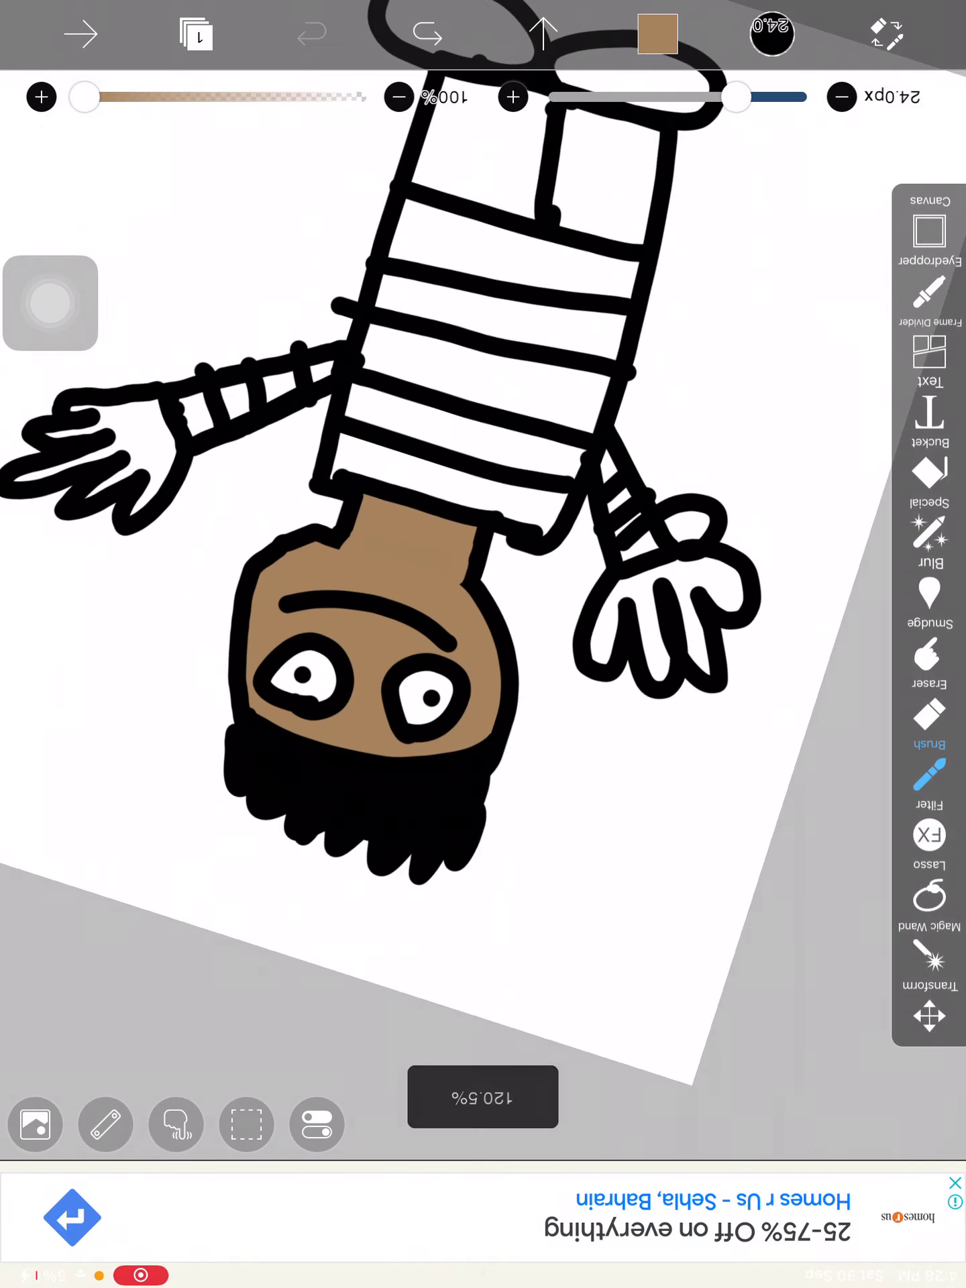
{"action": "scroll", "coordinate": [483, 604], "scroll_direction": "down", "scroll_amount": 3}
{"action": "scroll", "coordinate": [484, 604], "scroll_direction": "up", "scroll_amount": 3}
{"action": "scroll", "coordinate": [484, 511], "scroll_direction": "down", "scroll_amount": 3}
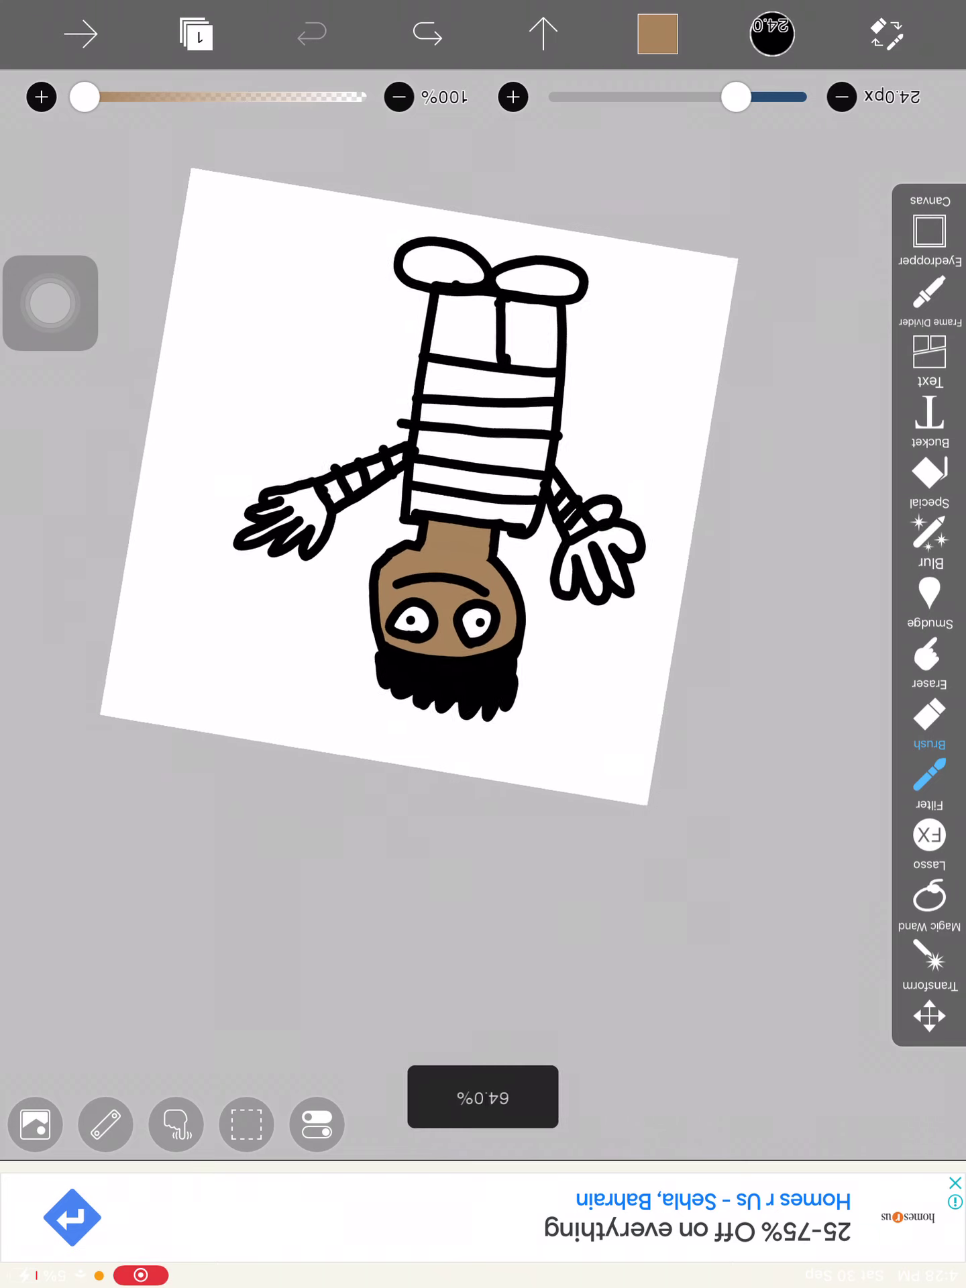
{"action": "scroll", "coordinate": [483, 537], "scroll_direction": "up", "scroll_amount": 3}
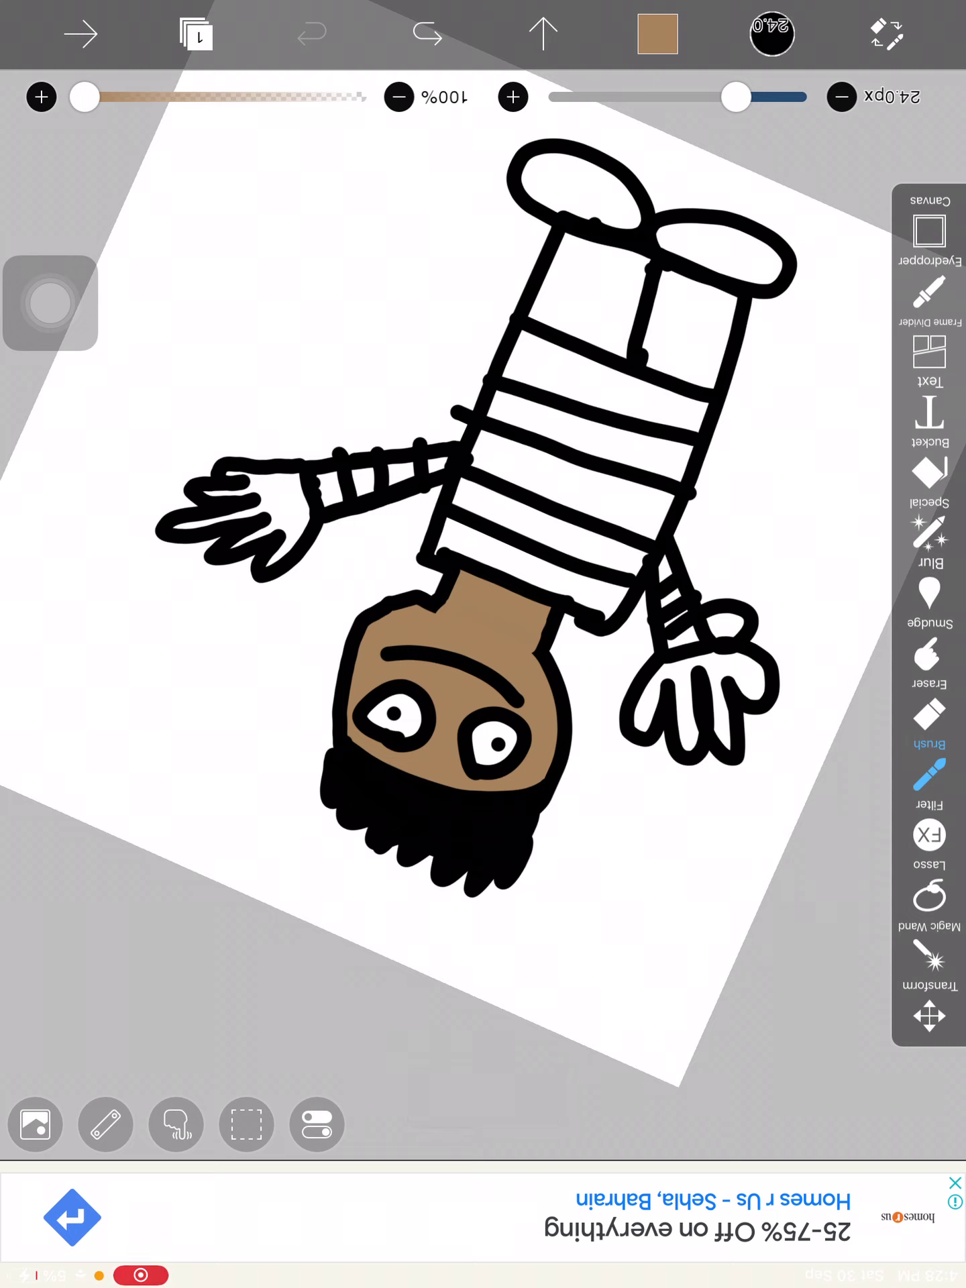
- Set the Bucket fill colour to a dark, saturated purple
{"action": "left_click", "coordinate": [929, 474]}
{"action": "left_click", "coordinate": [658, 33]}
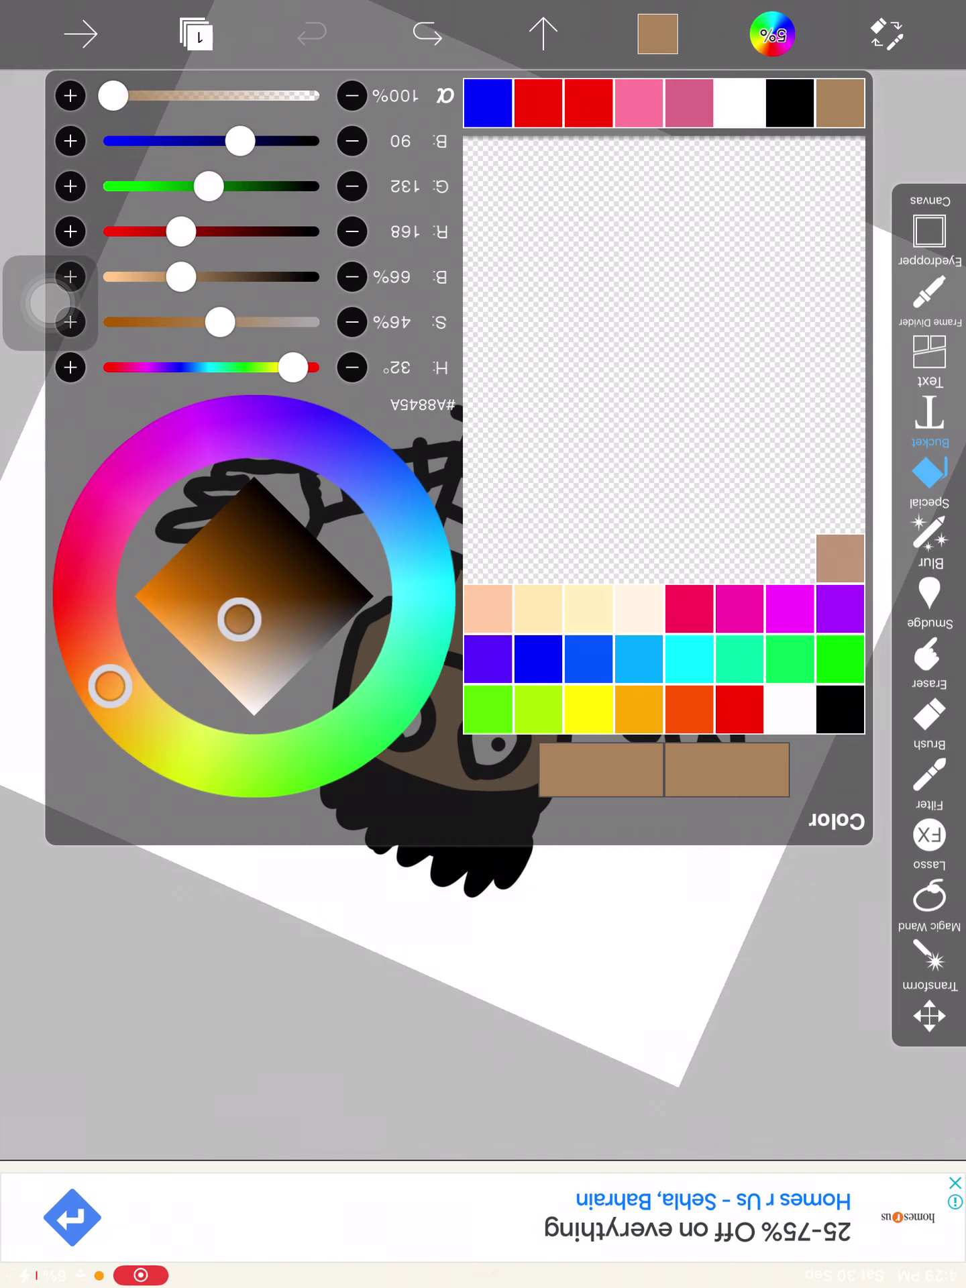
{"action": "left_click", "coordinate": [243, 427]}
{"action": "left_click", "coordinate": [158, 567]}
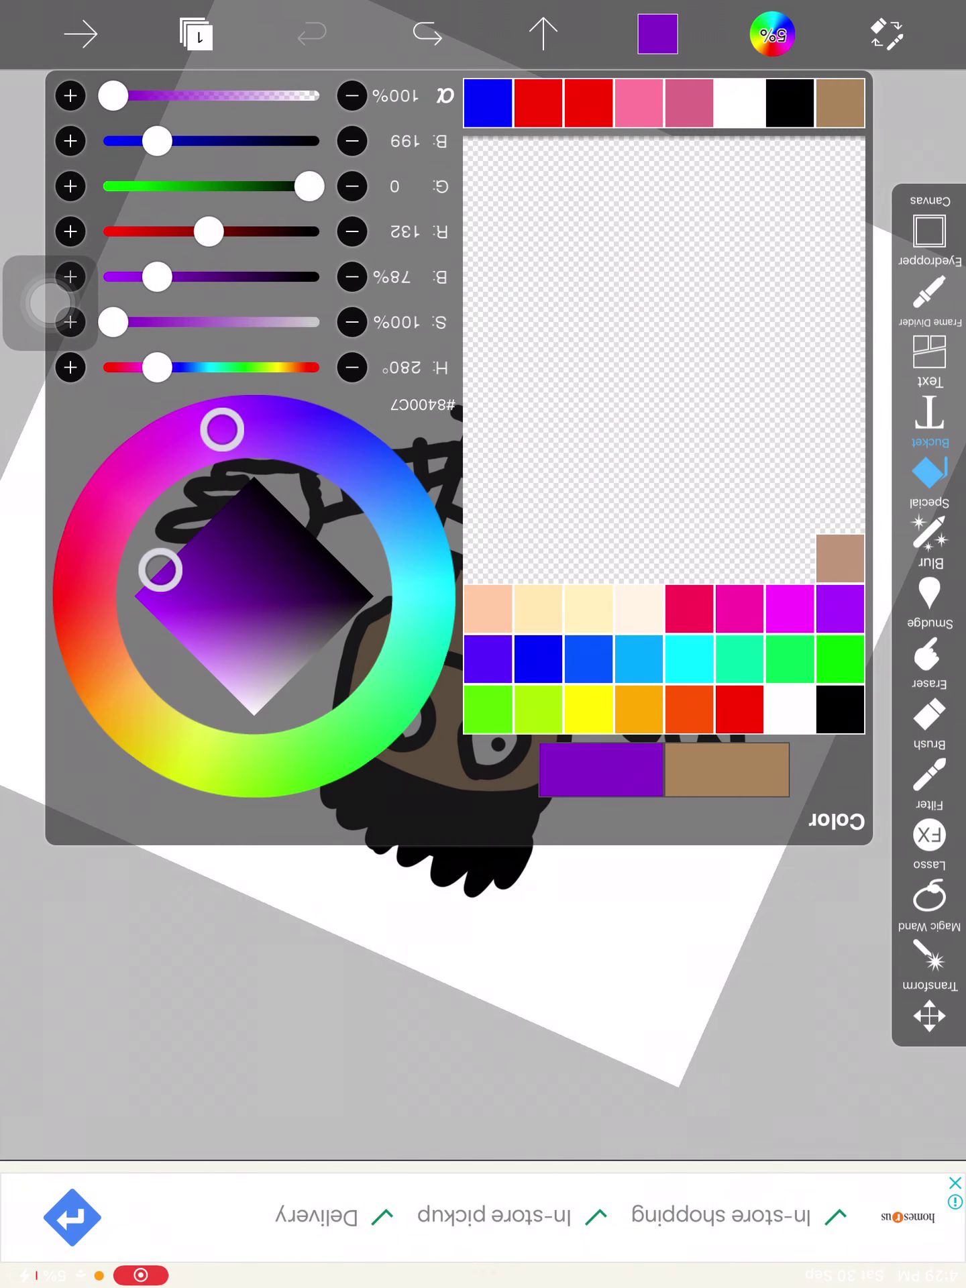
{"action": "left_click", "coordinate": [136, 595]}
{"action": "left_click", "coordinate": [657, 34]}
{"action": "scroll", "coordinate": [483, 605], "scroll_direction": "up", "scroll_amount": 3}
{"action": "scroll", "coordinate": [484, 604], "scroll_direction": "up", "scroll_amount": 2}
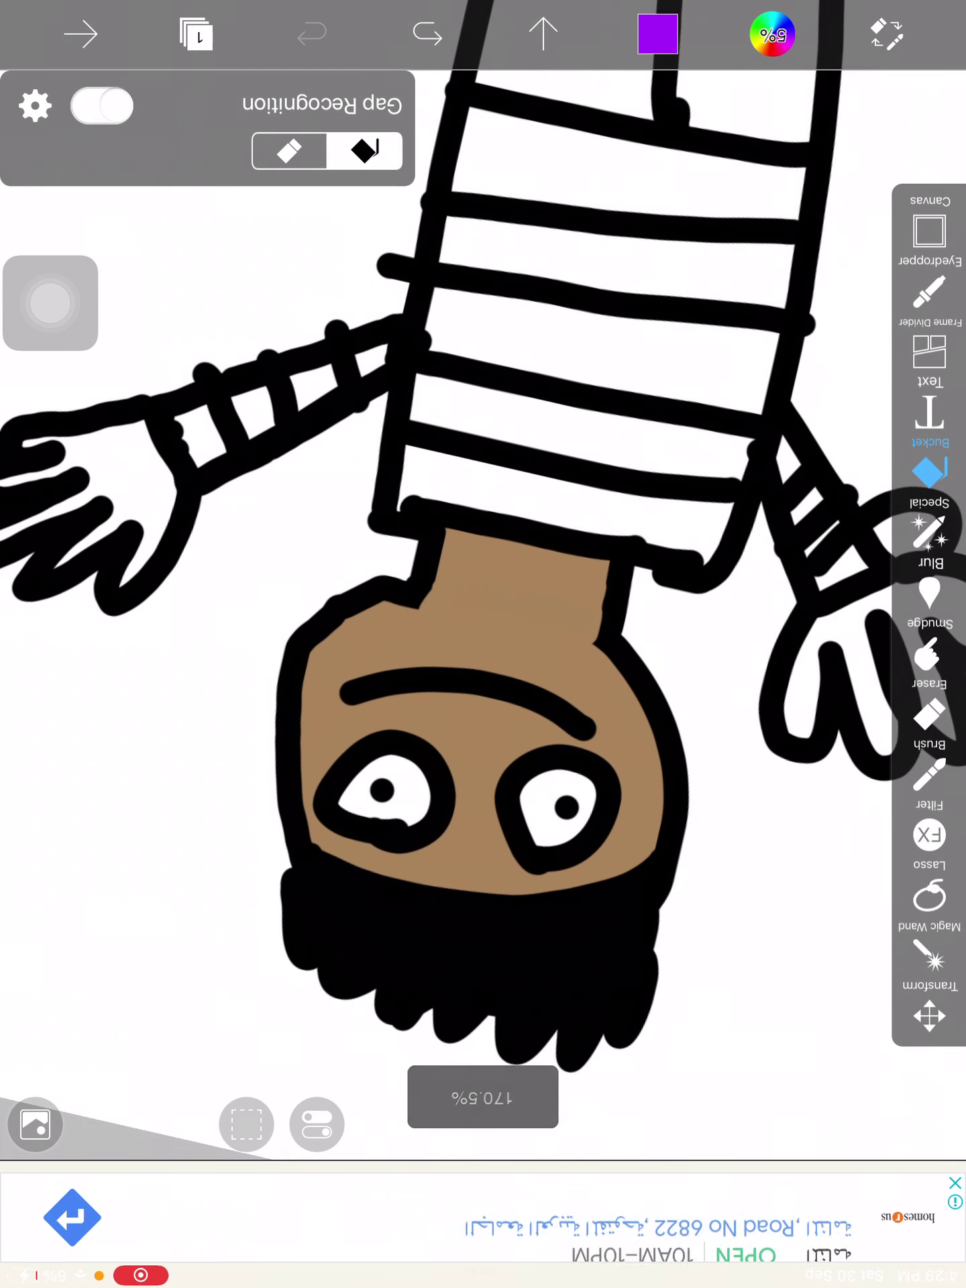
{"action": "left_click", "coordinate": [657, 34]}
{"action": "left_click", "coordinate": [177, 552]}
{"action": "left_click_drag", "start_coordinate": [177, 553], "coordinate": [211, 517]}
{"action": "left_click", "coordinate": [657, 34]}
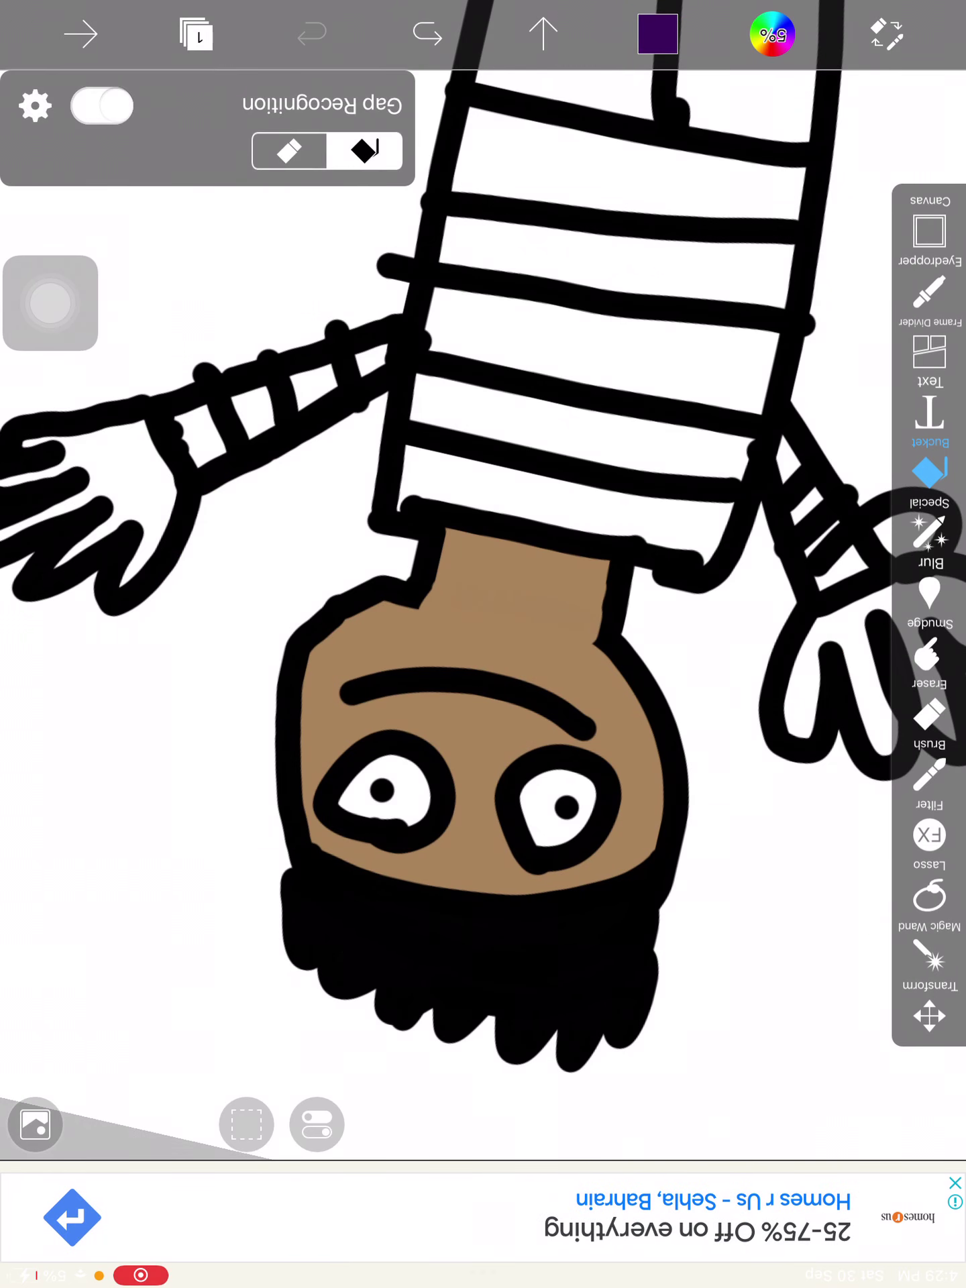
- Fill three alternating shirt stripes dark purple
{"action": "left_click", "coordinate": [565, 495]}
{"action": "left_click", "coordinate": [604, 350]}
{"action": "left_click", "coordinate": [616, 241]}
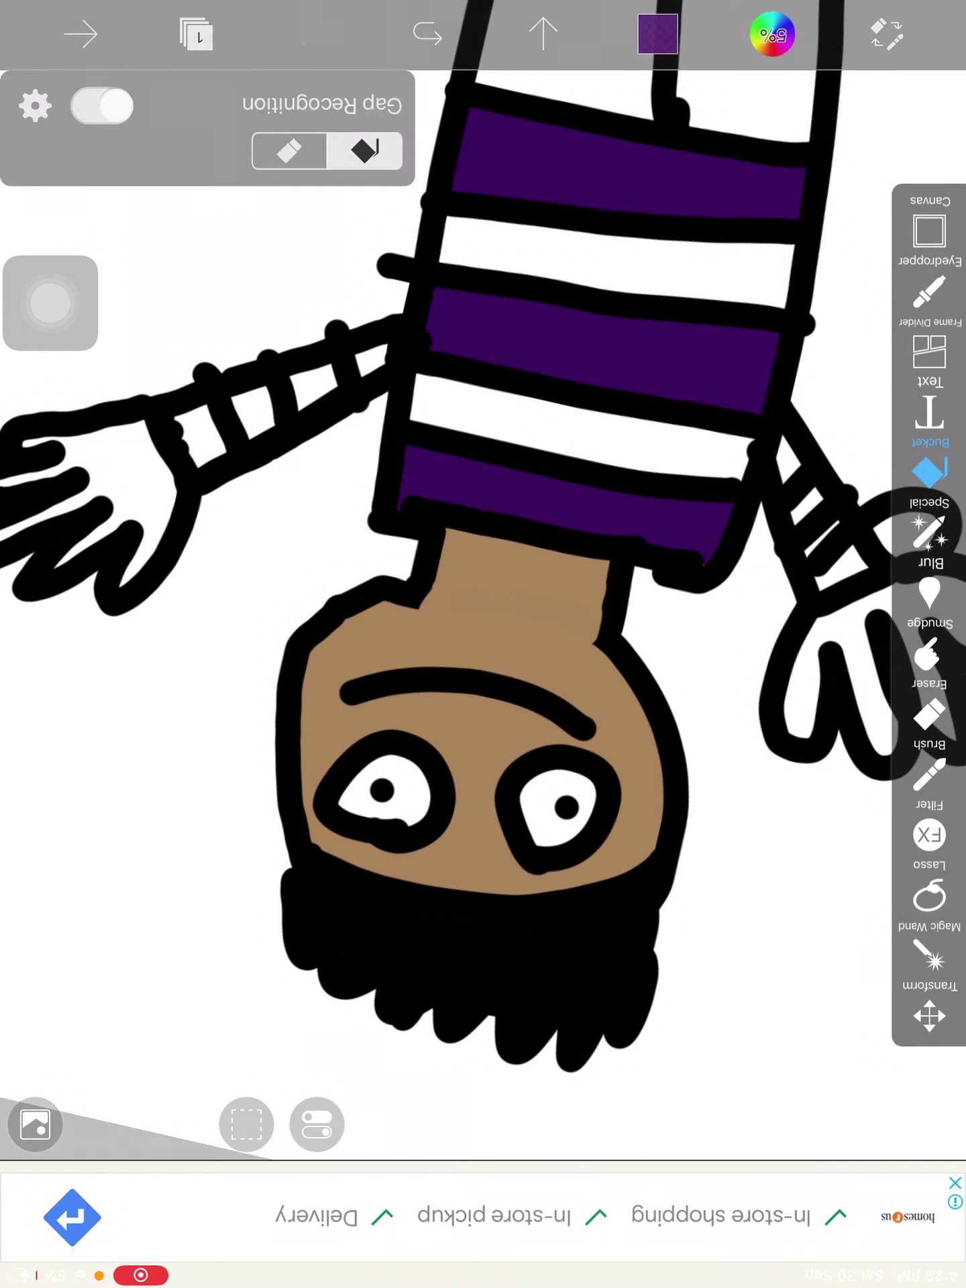
{"action": "scroll", "coordinate": [484, 605], "scroll_direction": "down", "scroll_amount": 3}
{"action": "scroll", "coordinate": [484, 605], "scroll_direction": "up", "scroll_amount": 3}
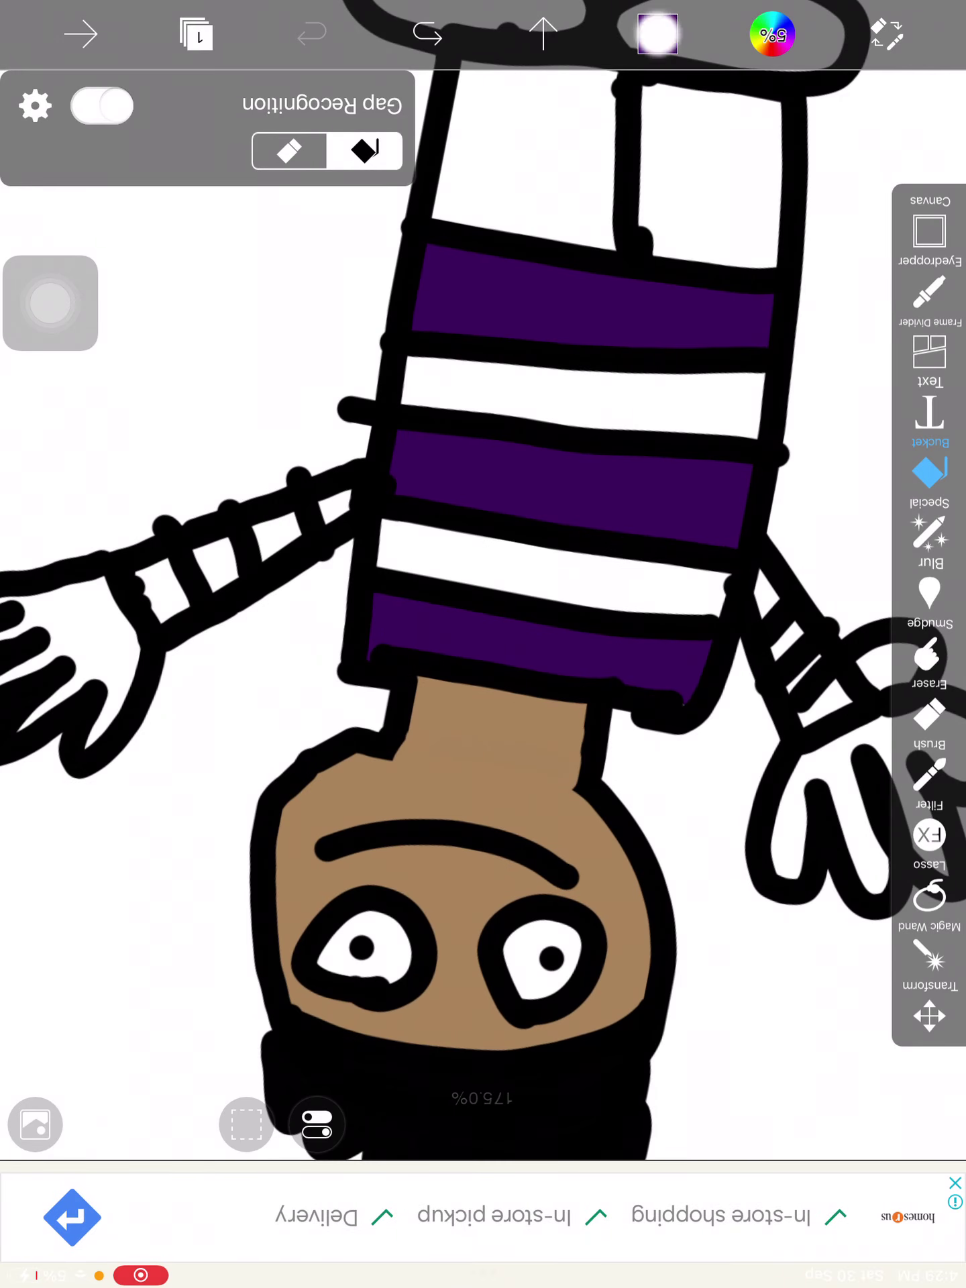
- Switch to vivid yellow and fill the two remaining white stripes plus a sleeve gap
{"action": "left_click", "coordinate": [657, 33]}
{"action": "left_click", "coordinate": [147, 728]}
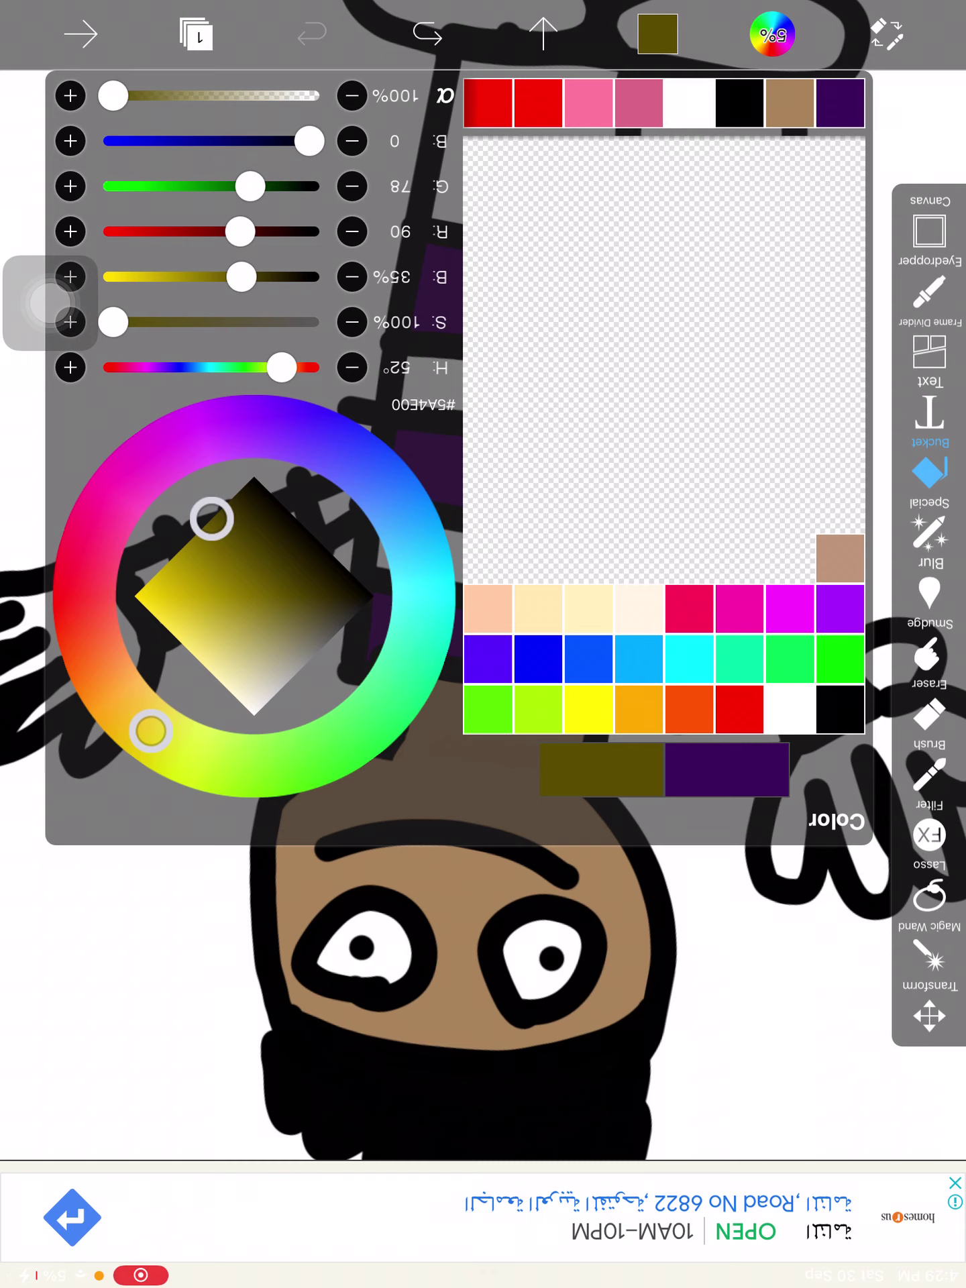
{"action": "left_click", "coordinate": [137, 594]}
{"action": "left_click", "coordinate": [657, 33]}
{"action": "left_click", "coordinate": [551, 567]}
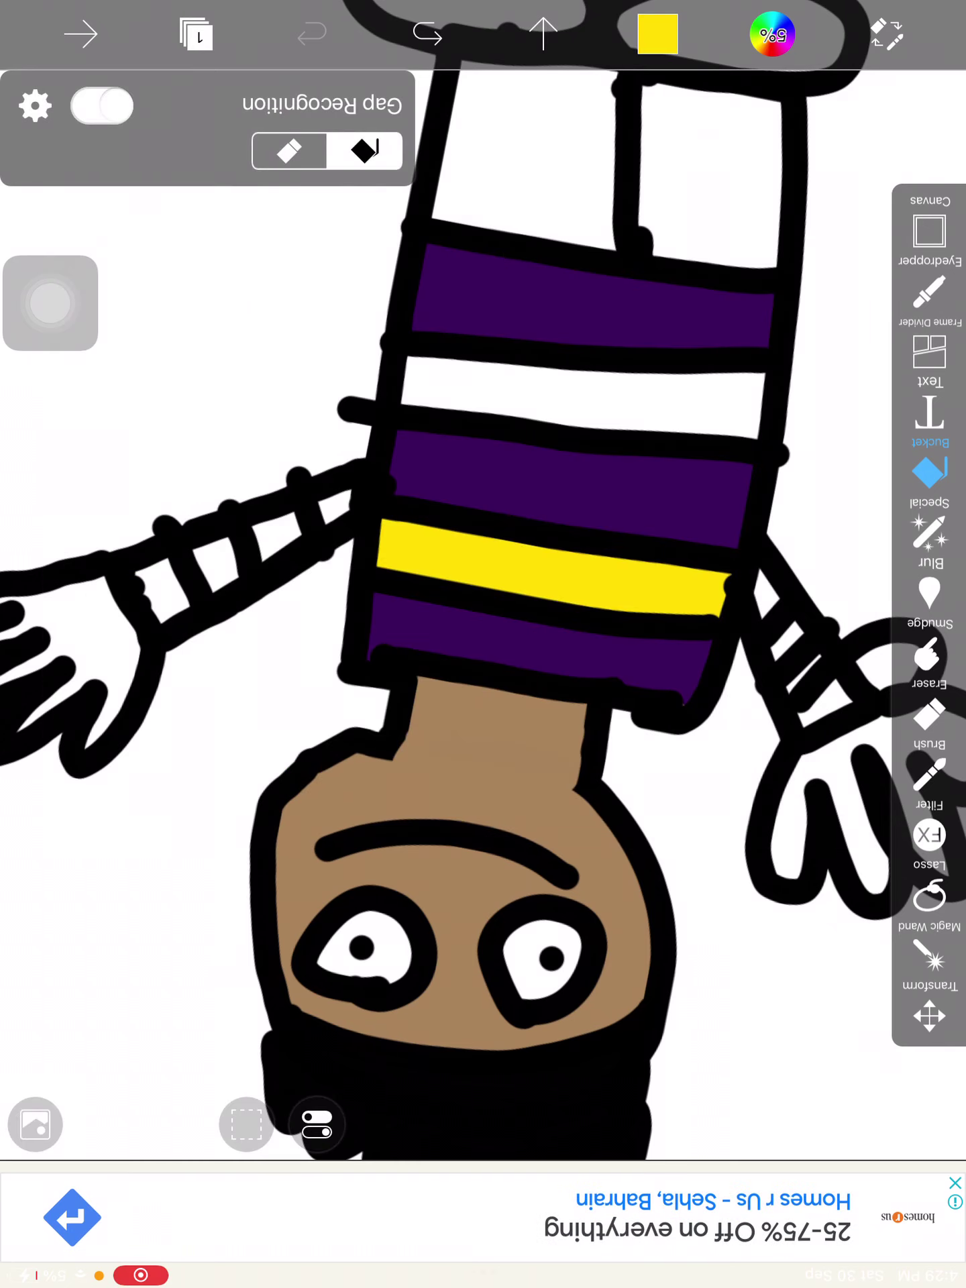
{"action": "left_click", "coordinate": [585, 396]}
{"action": "scroll", "coordinate": [484, 604], "scroll_direction": "down", "scroll_amount": 3}
{"action": "scroll", "coordinate": [483, 604], "scroll_direction": "up", "scroll_amount": 2}
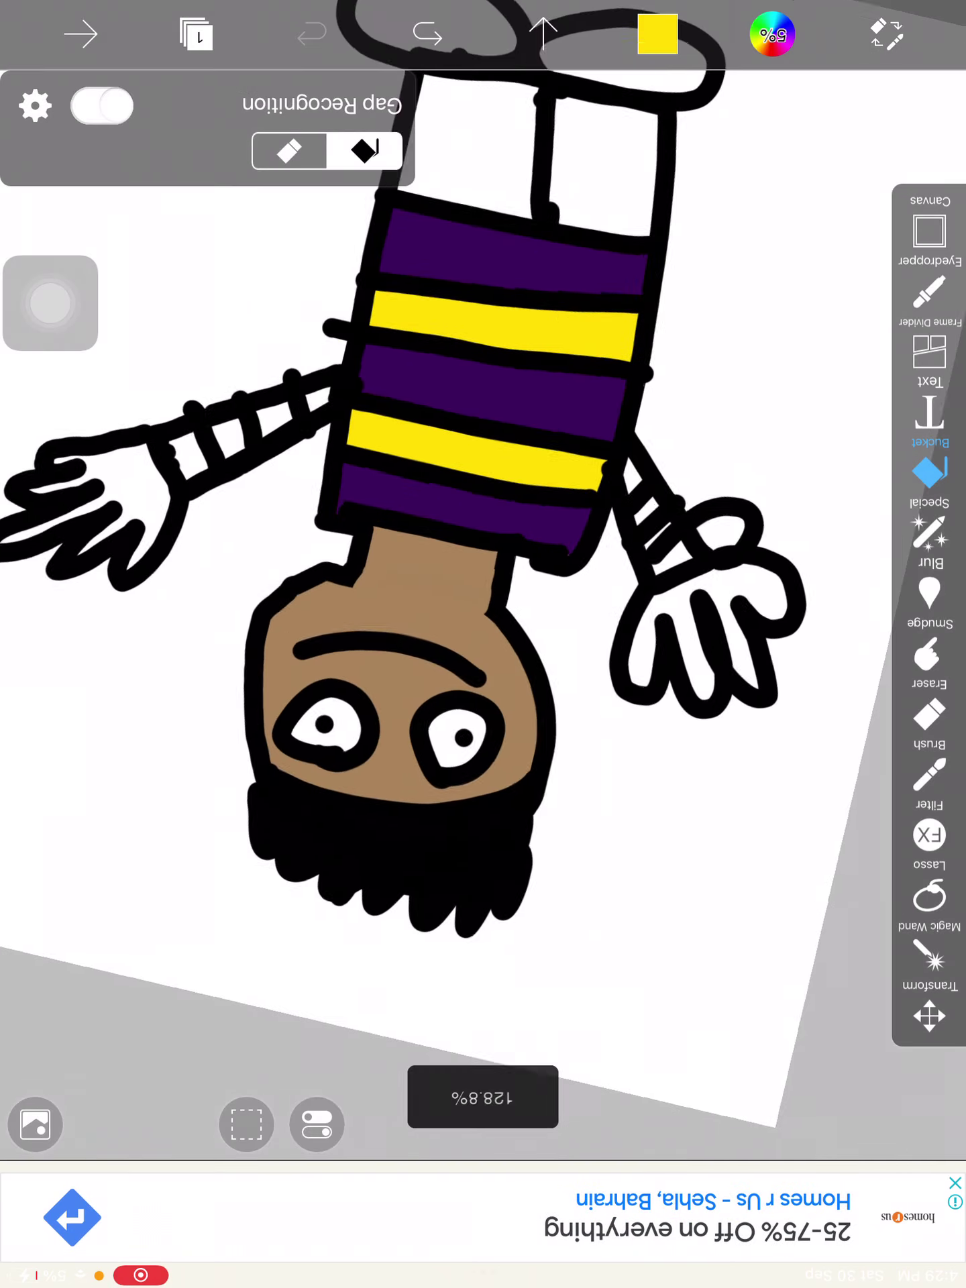
{"action": "scroll", "coordinate": [483, 604], "scroll_direction": "up", "scroll_amount": 5}
{"action": "left_click", "coordinate": [429, 329]}
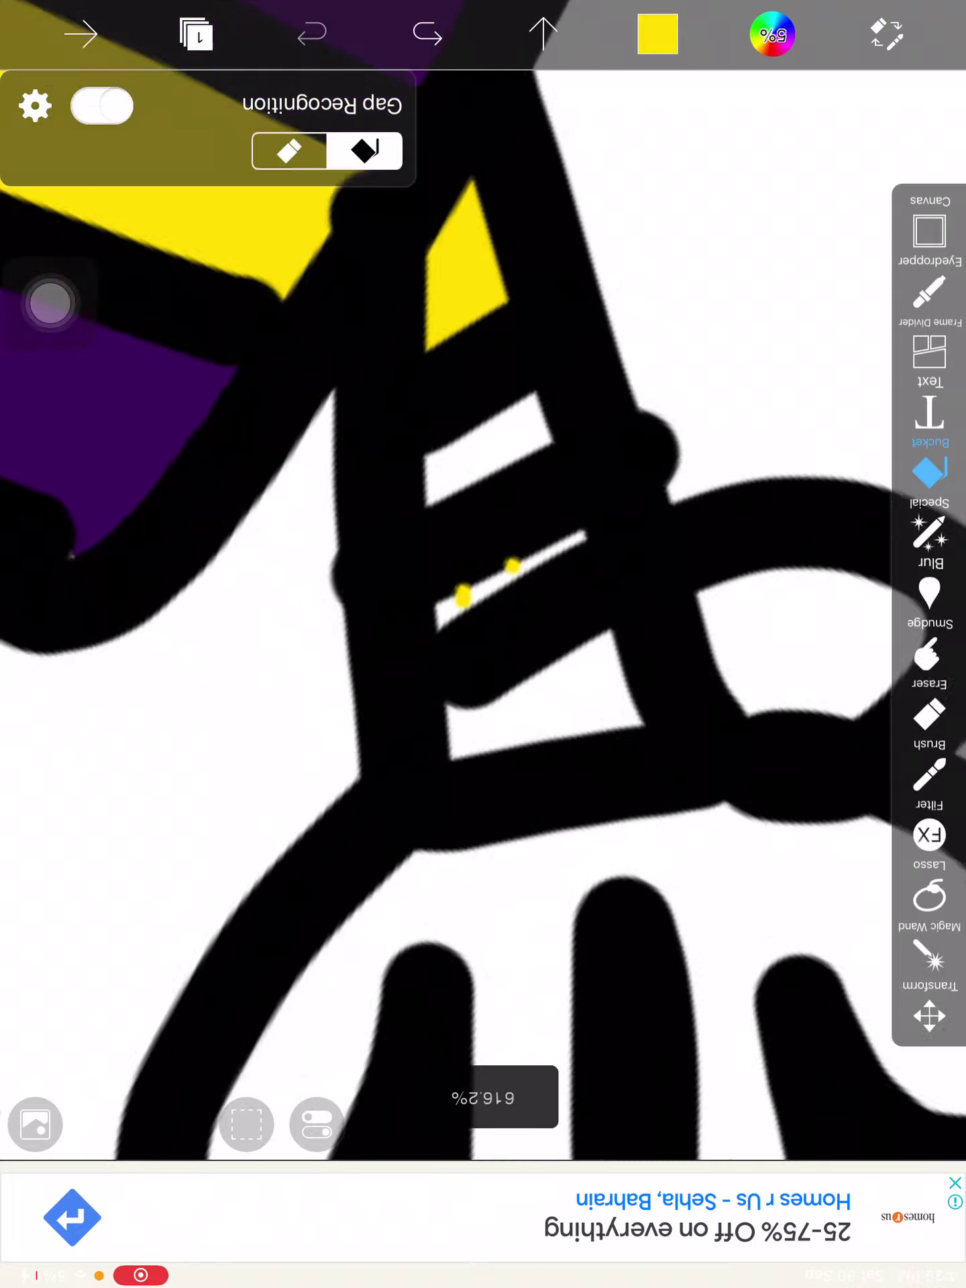
- Fill the white stripes on the left sleeve yellow, undoing one stray yellow fill
{"action": "scroll", "coordinate": [476, 581], "scroll_direction": "up", "scroll_amount": 5}
{"action": "left_click", "coordinate": [753, 544]}
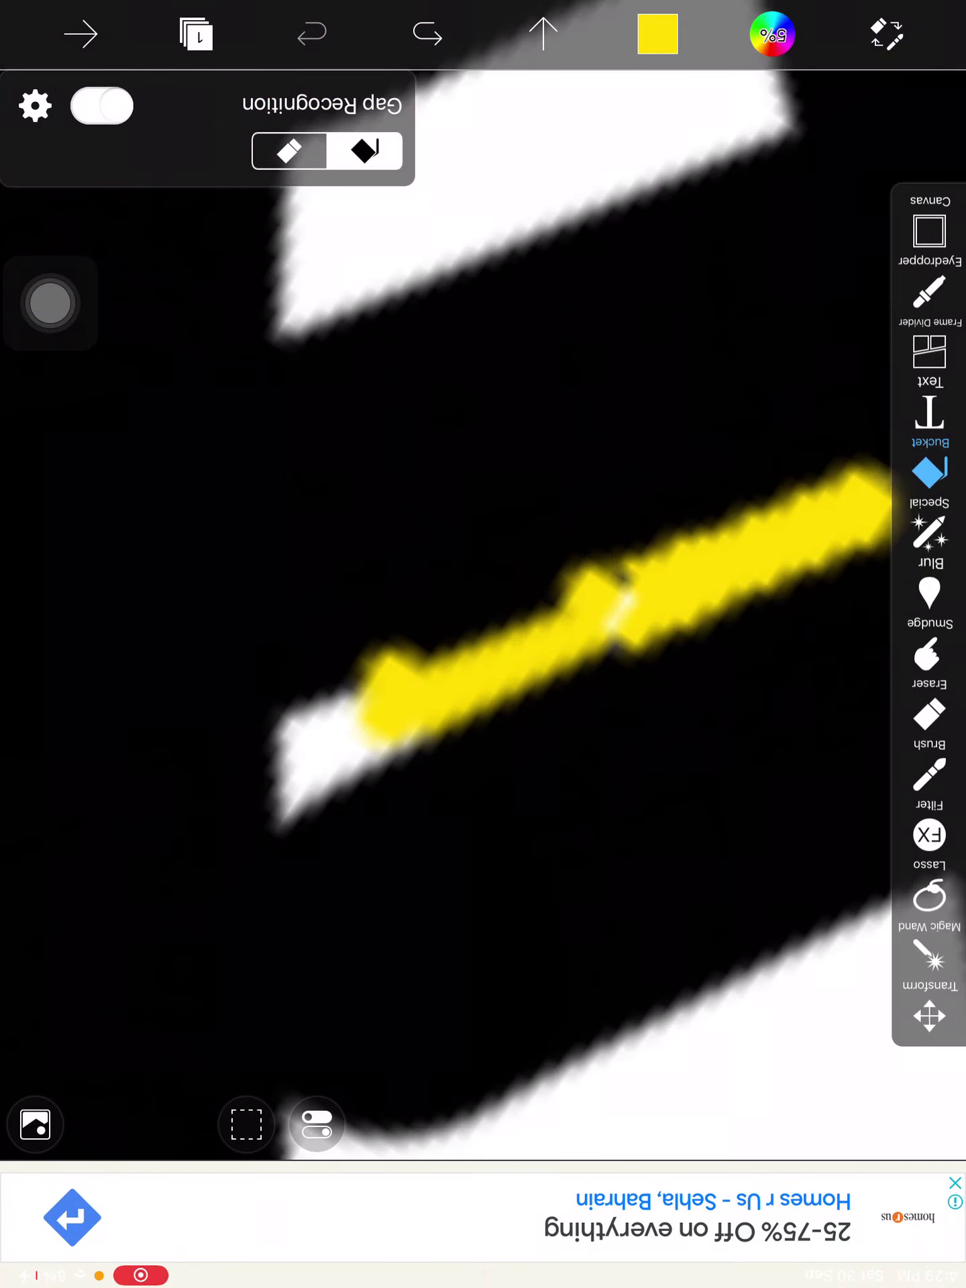
{"action": "left_click", "coordinate": [315, 752]}
{"action": "scroll", "coordinate": [483, 603], "scroll_direction": "down", "scroll_amount": 5}
{"action": "scroll", "coordinate": [483, 603], "scroll_direction": "down", "scroll_amount": 5}
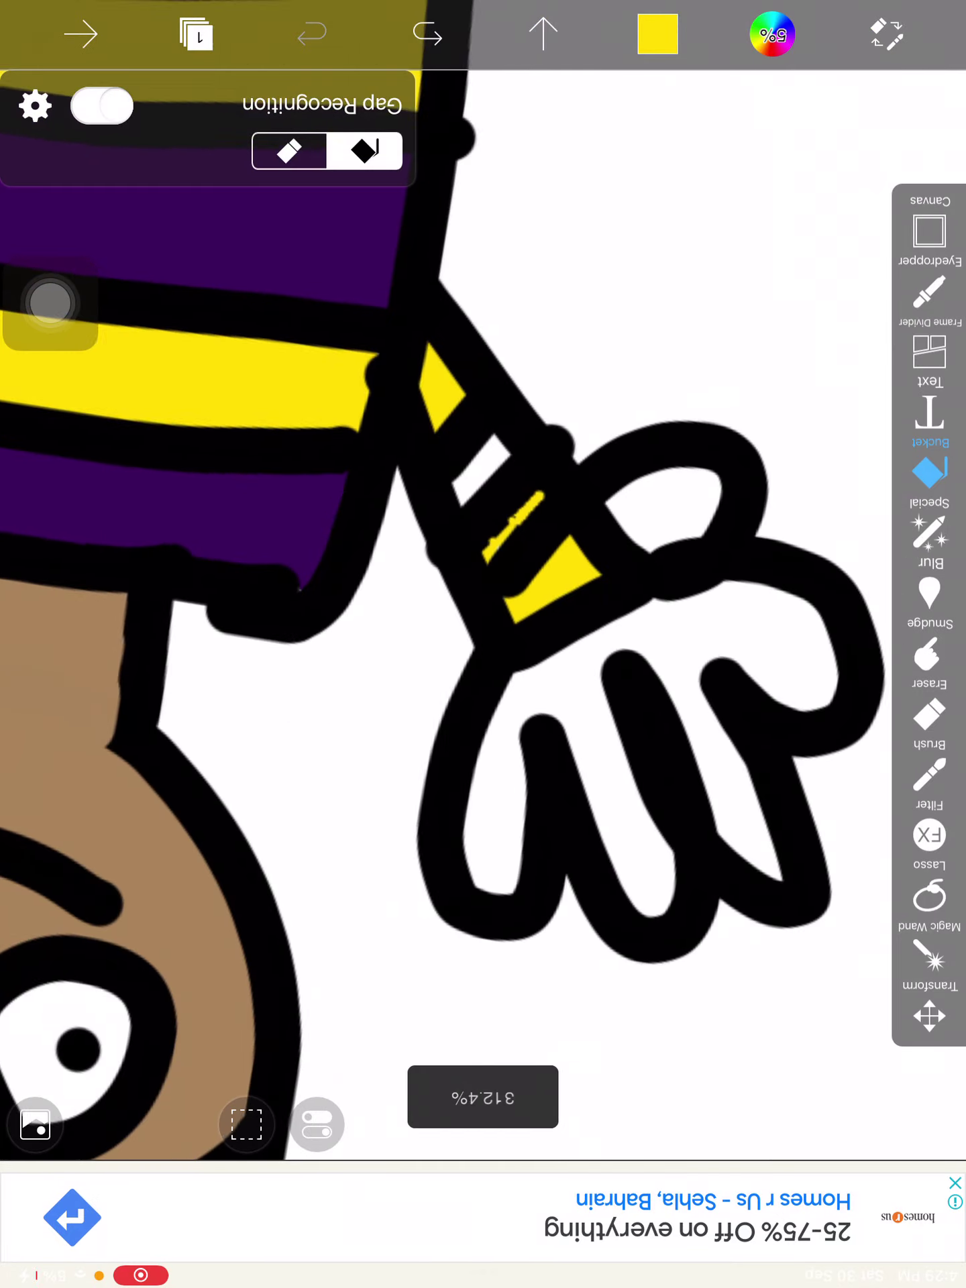
{"action": "key", "text": "ctrl+z"}
{"action": "scroll", "coordinate": [484, 581], "scroll_direction": "up", "scroll_amount": 2}
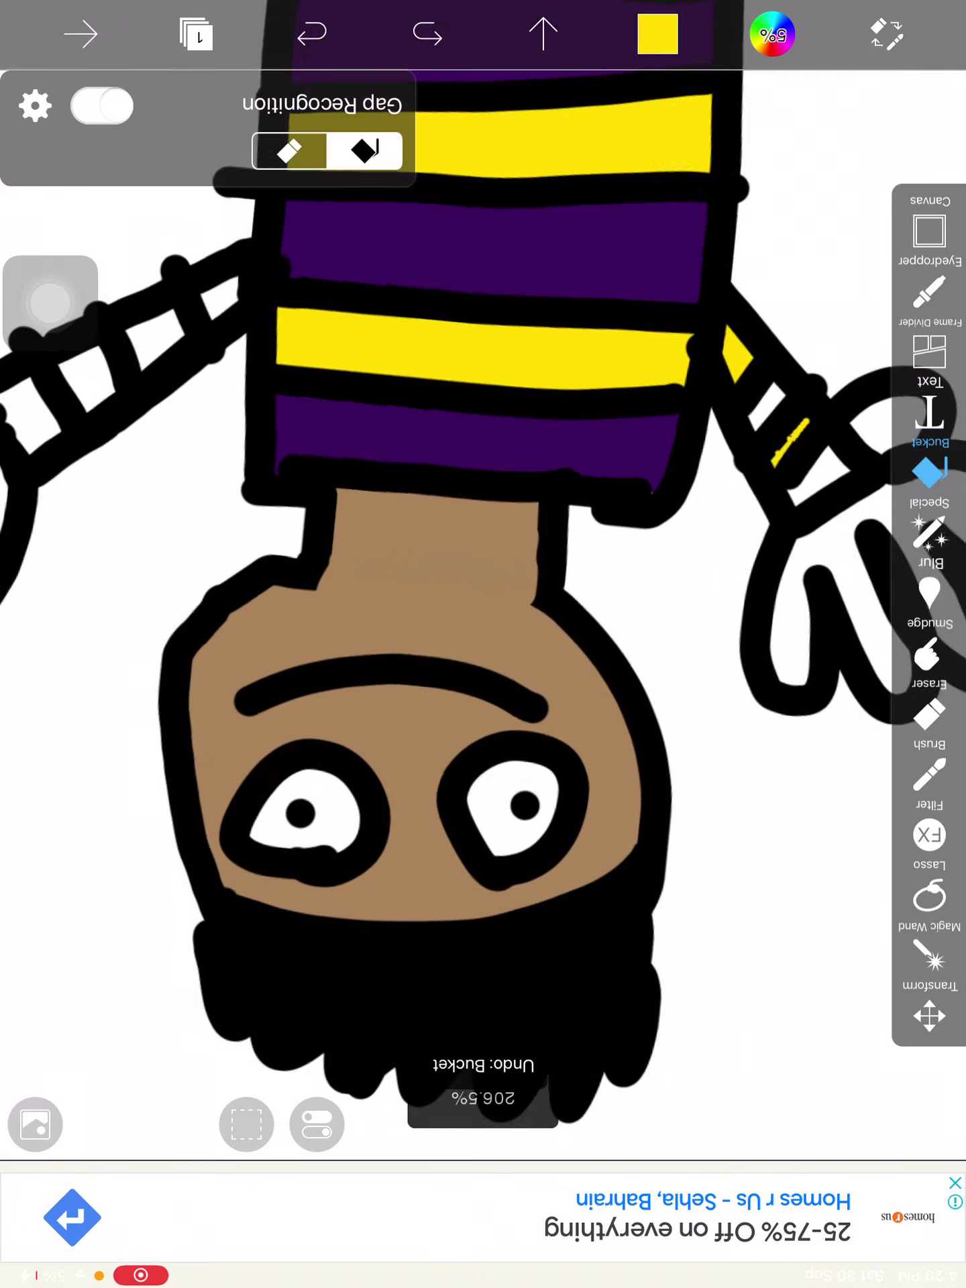
{"action": "scroll", "coordinate": [484, 581], "scroll_direction": "up", "scroll_amount": 3}
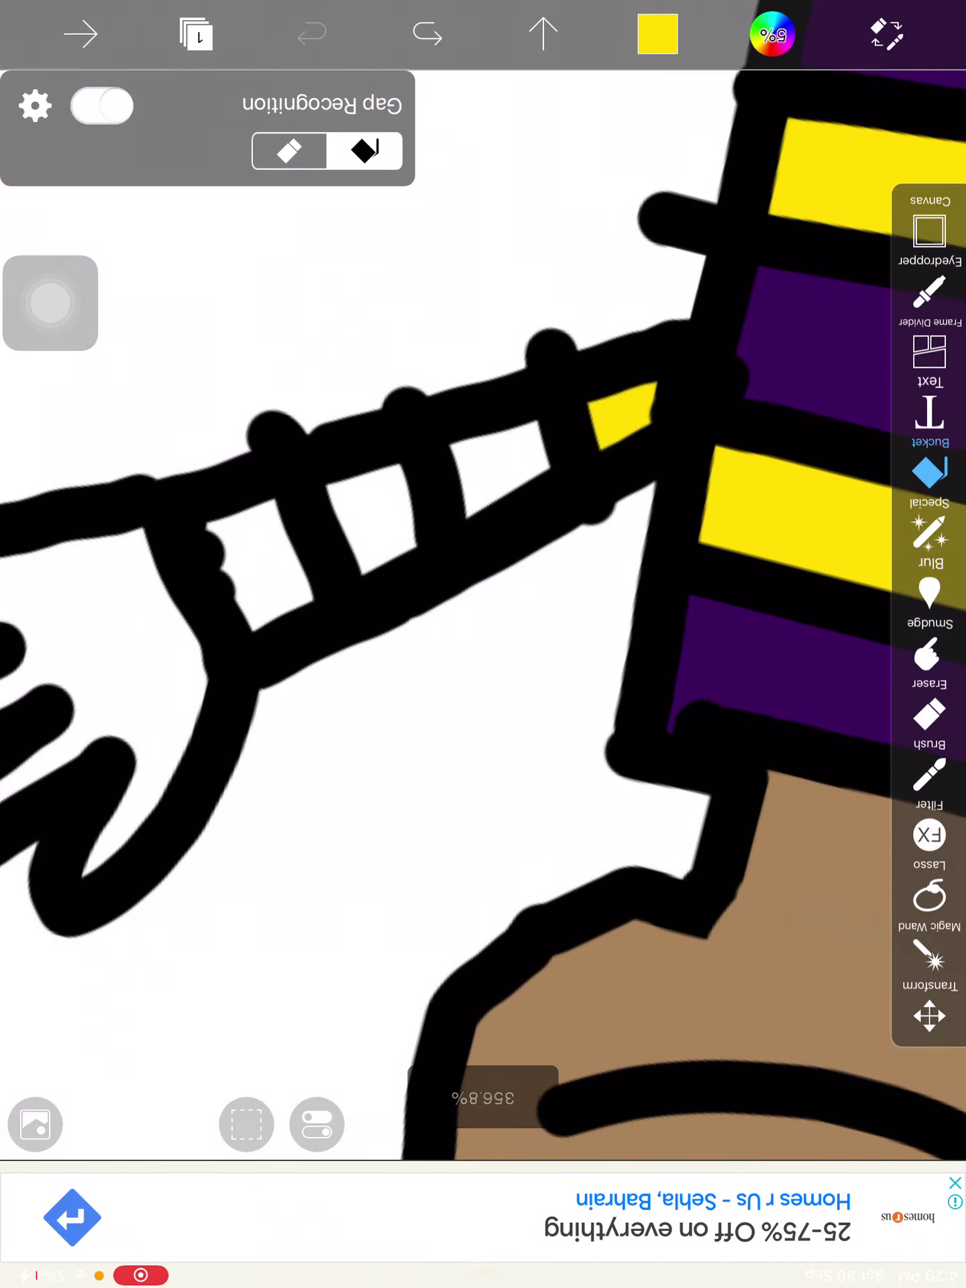
{"action": "left_click", "coordinate": [372, 531]}
{"action": "scroll", "coordinate": [483, 604], "scroll_direction": "down", "scroll_amount": 3}
{"action": "scroll", "coordinate": [483, 604], "scroll_direction": "down", "scroll_amount": 2}
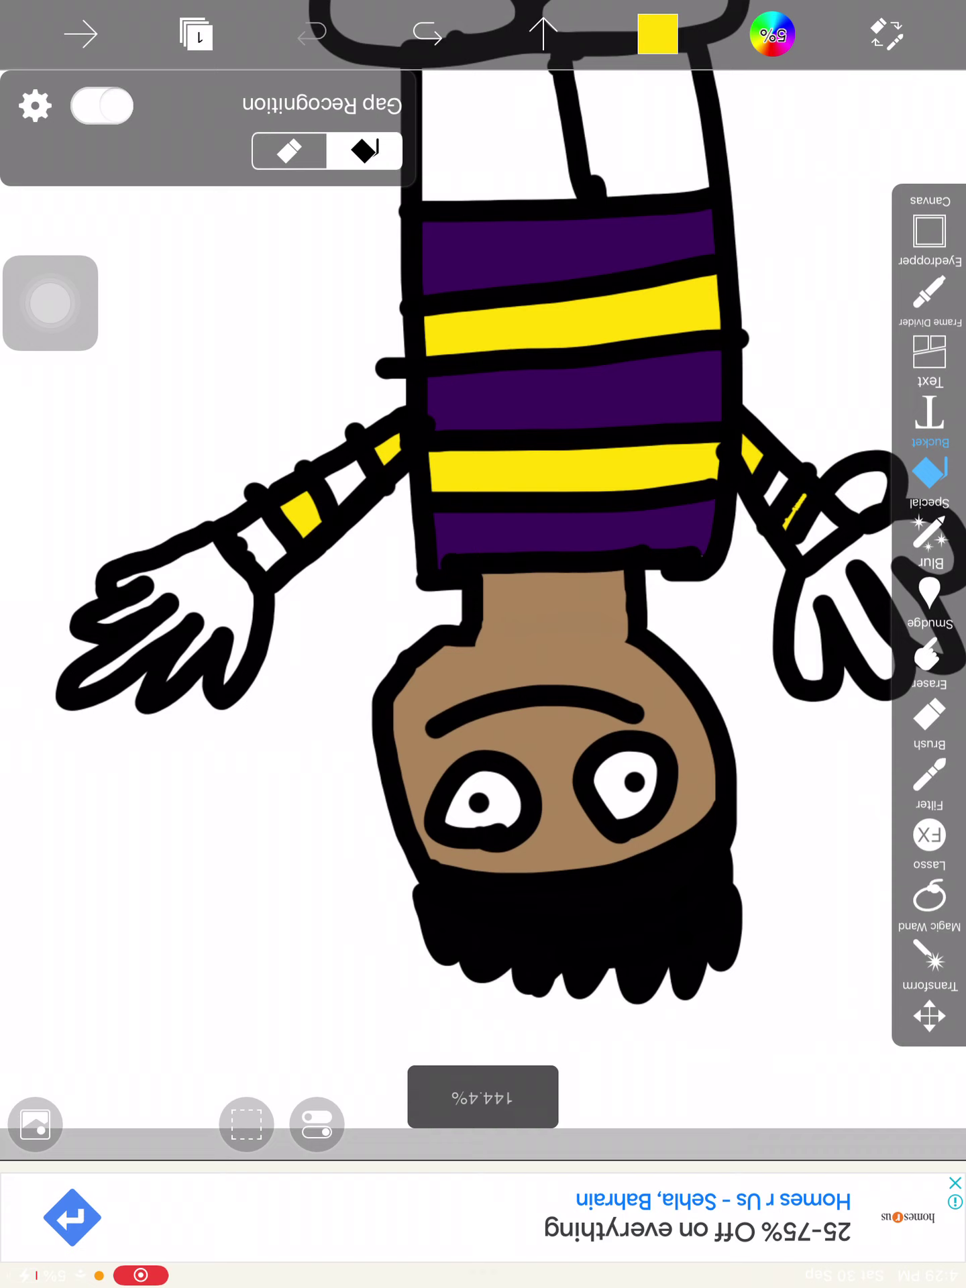
- Eyedrop the brown skin colour from the face, after first sampling the shirt purple
{"action": "left_click", "coordinate": [929, 292]}
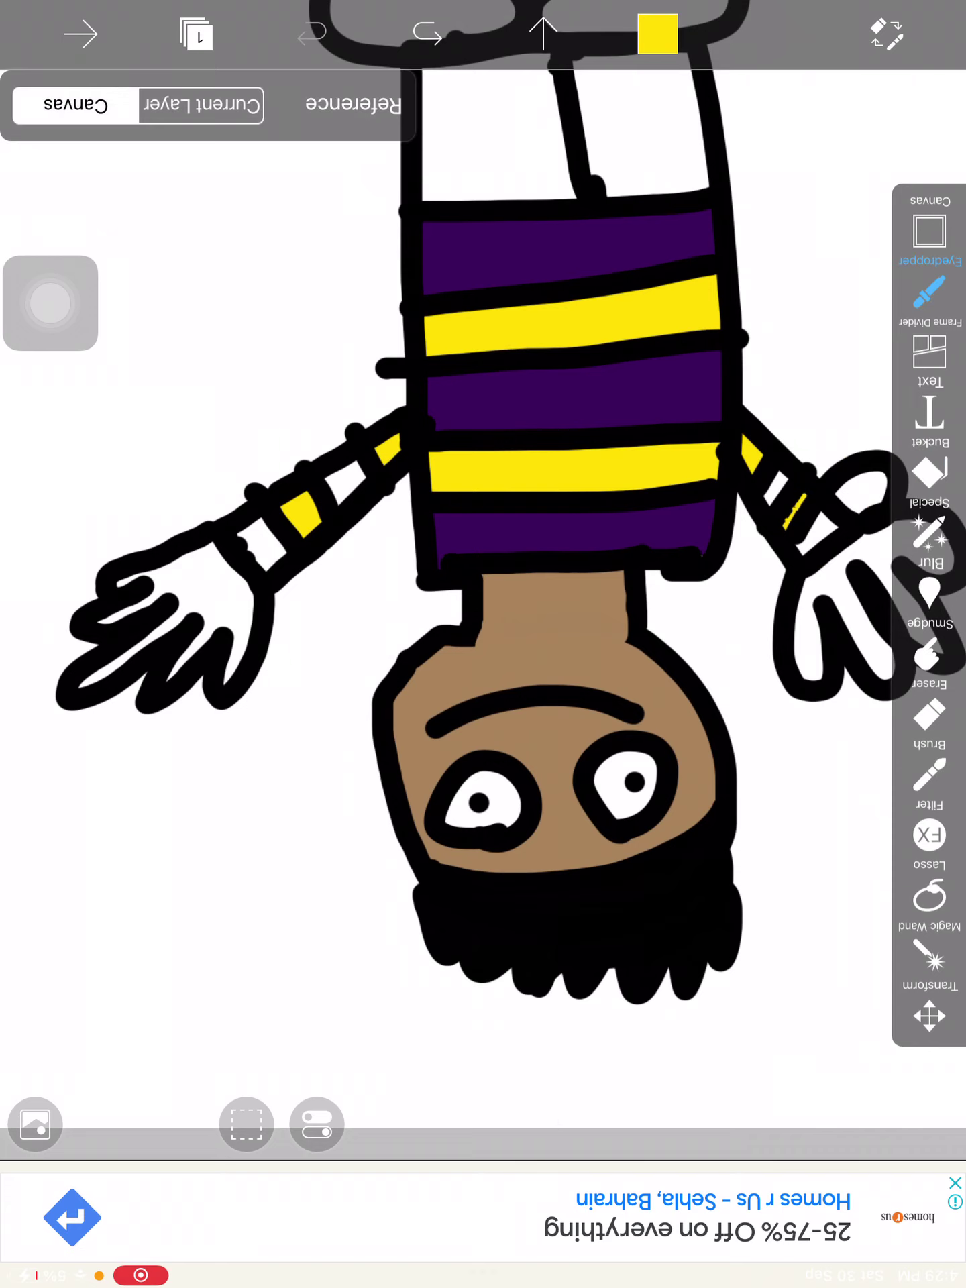
{"action": "left_click", "coordinate": [553, 400]}
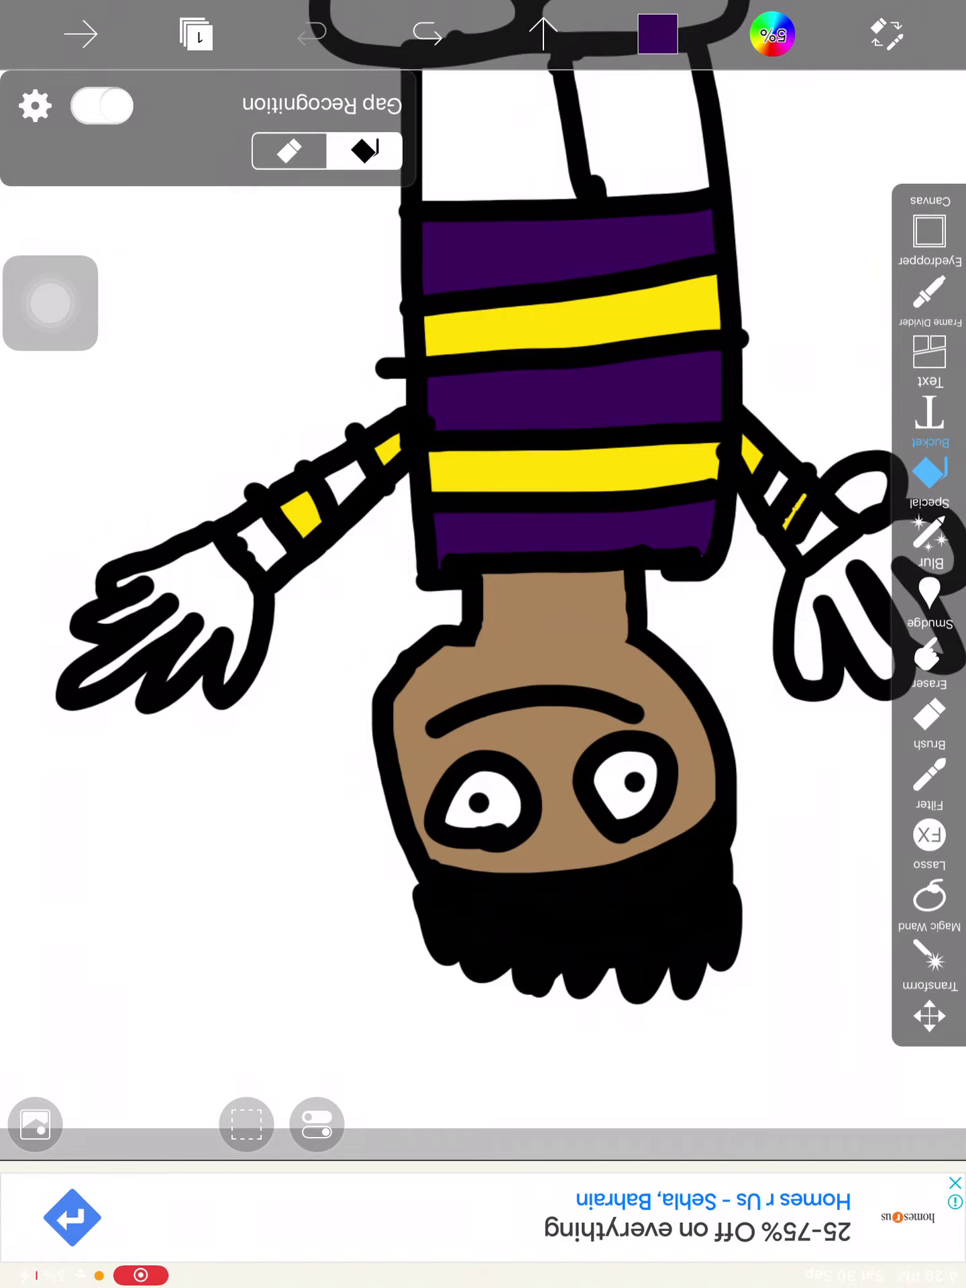
{"action": "scroll", "coordinate": [805, 523], "scroll_direction": "up", "scroll_amount": 5}
{"action": "scroll", "coordinate": [484, 604], "scroll_direction": "down", "scroll_amount": 5}
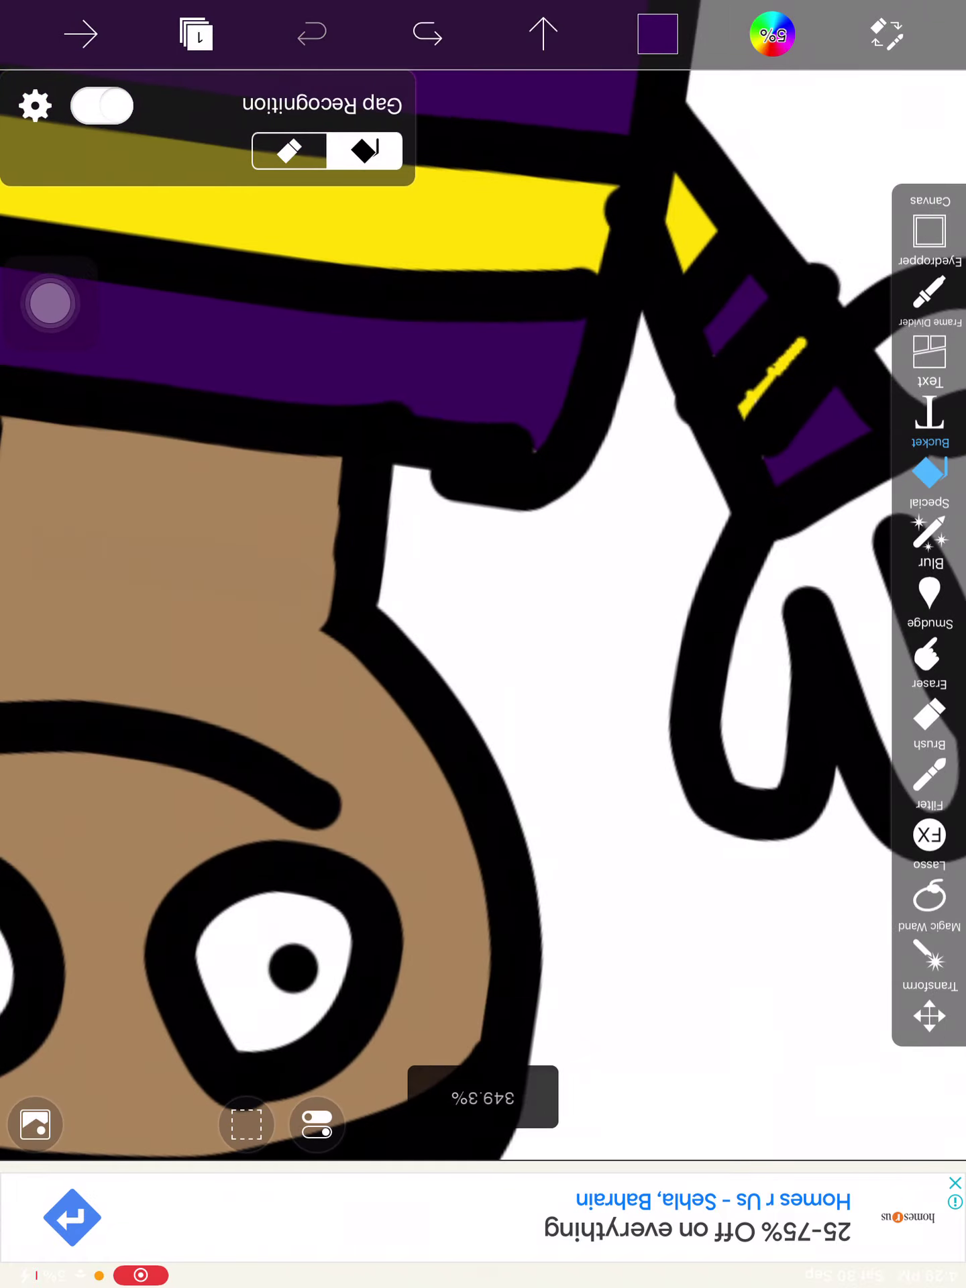
{"action": "scroll", "coordinate": [484, 604], "scroll_direction": "up", "scroll_amount": 3}
{"action": "scroll", "coordinate": [483, 604], "scroll_direction": "up", "scroll_amount": 2}
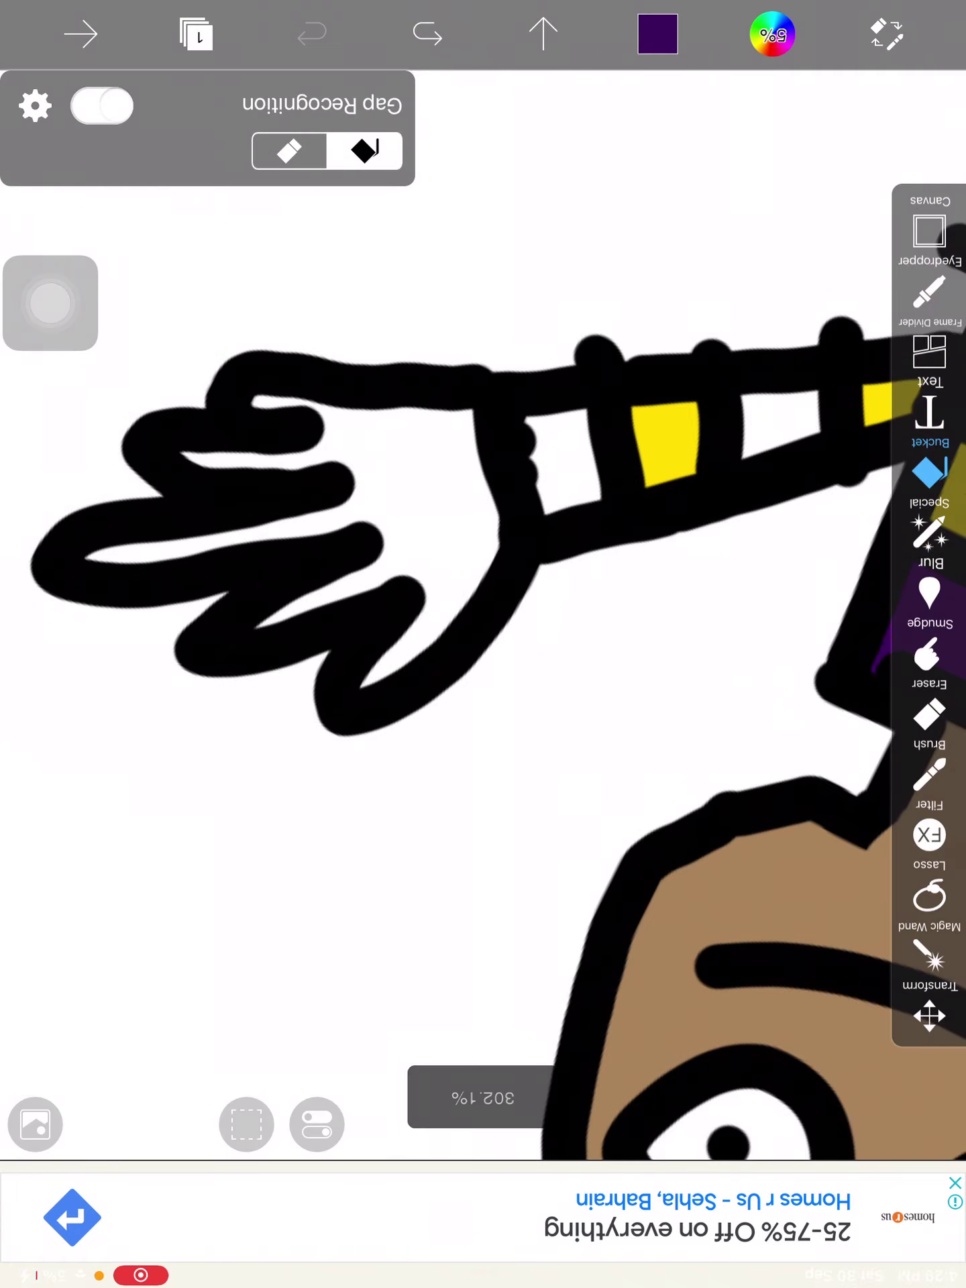
{"action": "scroll", "coordinate": [483, 604], "scroll_direction": "down", "scroll_amount": 4}
{"action": "scroll", "coordinate": [484, 605], "scroll_direction": "down", "scroll_amount": 3}
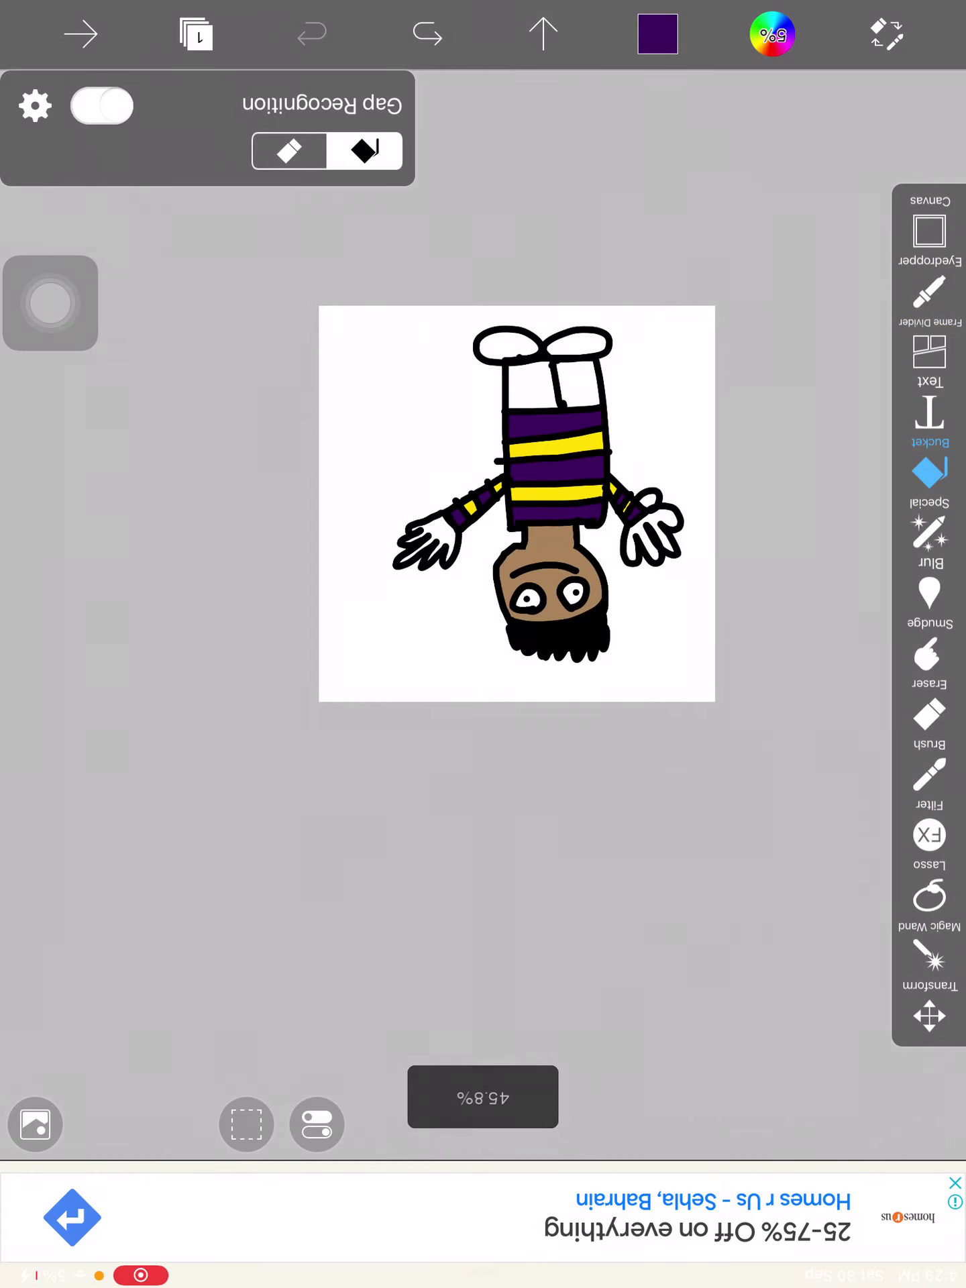
{"action": "scroll", "coordinate": [551, 510], "scroll_direction": "up", "scroll_amount": 1}
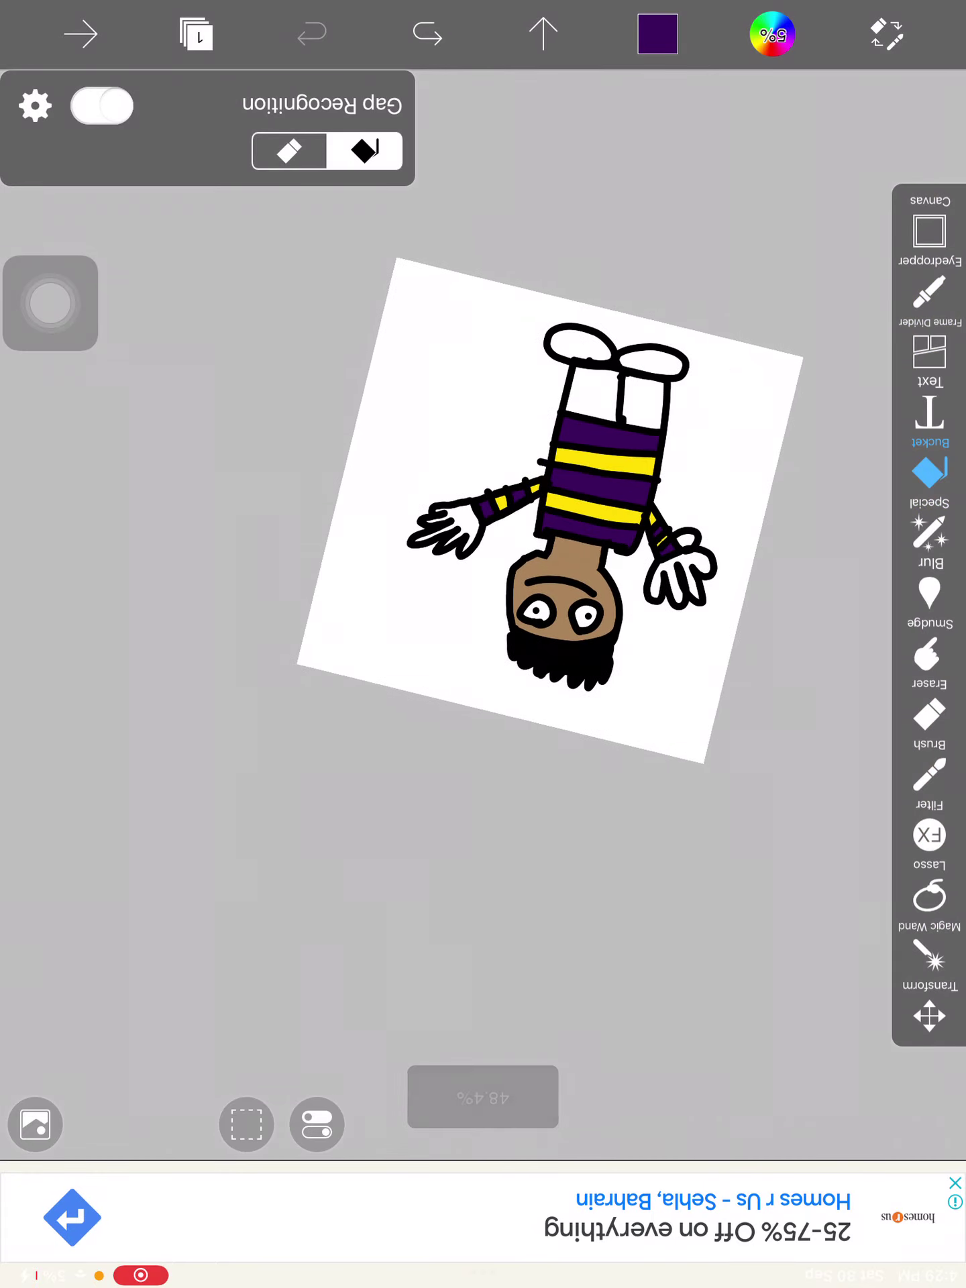
{"action": "scroll", "coordinate": [483, 605], "scroll_direction": "up", "scroll_amount": 3}
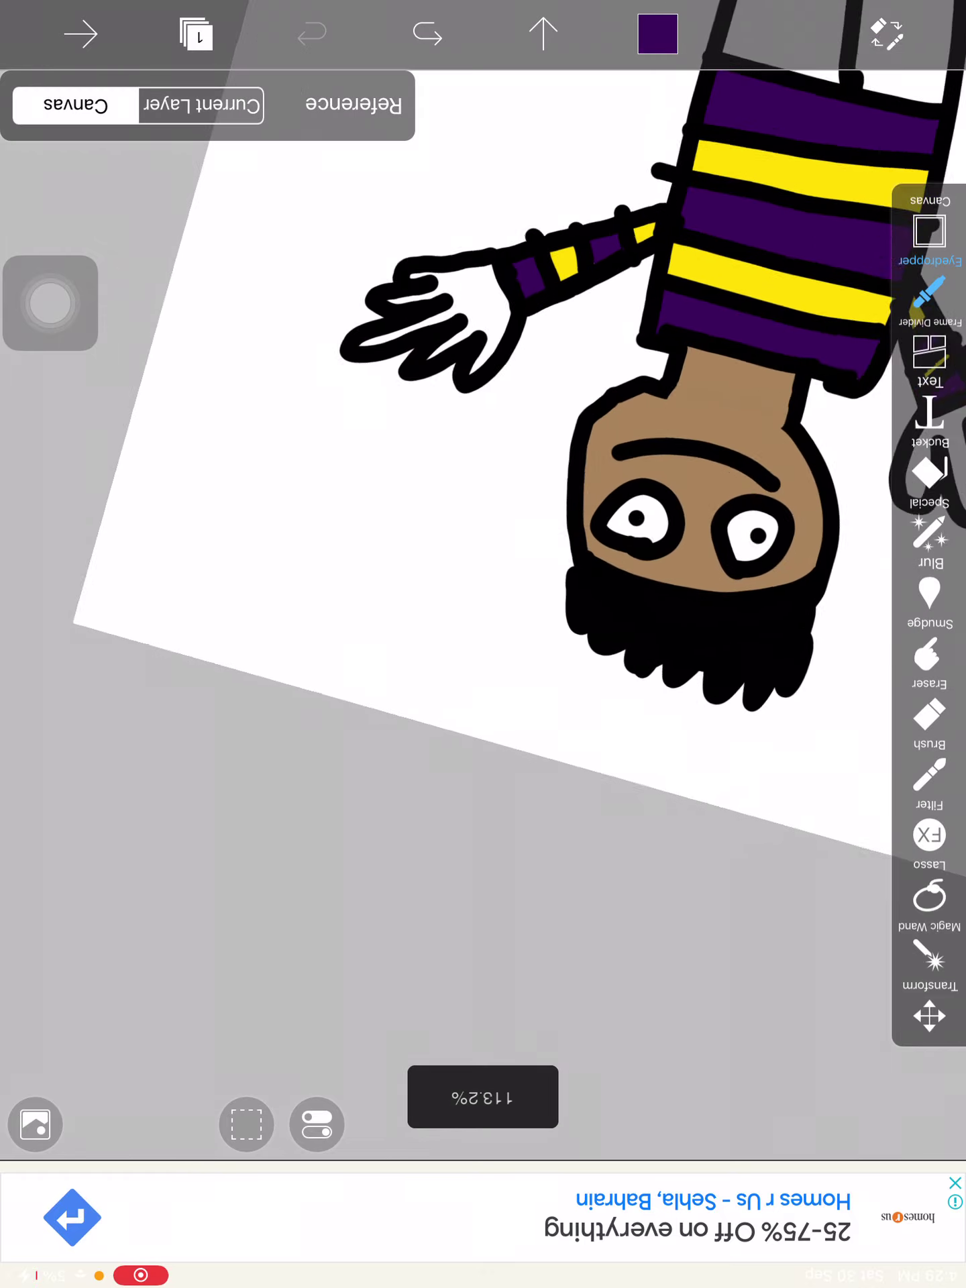
{"action": "scroll", "coordinate": [483, 604], "scroll_direction": "up", "scroll_amount": 1}
{"action": "left_click", "coordinate": [714, 446]}
- Bucket-fill the unfilled hand with the brown skin colour and zoom back out
{"action": "scroll", "coordinate": [483, 604], "scroll_direction": "down", "scroll_amount": 1}
{"action": "scroll", "coordinate": [483, 605], "scroll_direction": "up", "scroll_amount": 3}
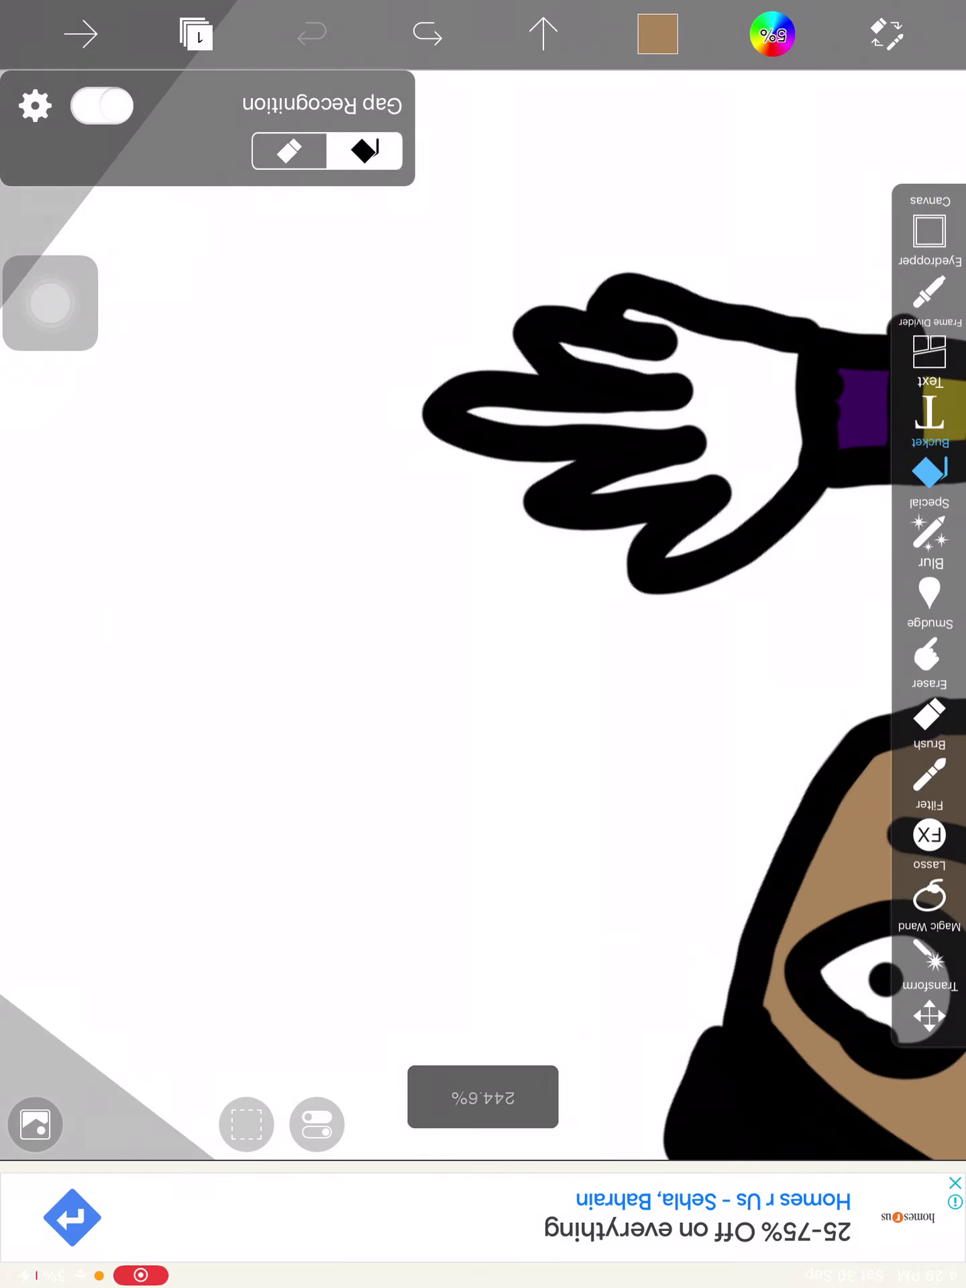
{"action": "scroll", "coordinate": [483, 605], "scroll_direction": "down", "scroll_amount": 5}
{"action": "scroll", "coordinate": [483, 604], "scroll_direction": "up", "scroll_amount": 4}
{"action": "scroll", "coordinate": [483, 605], "scroll_direction": "up", "scroll_amount": 2}
{"action": "left_click", "coordinate": [591, 547]}
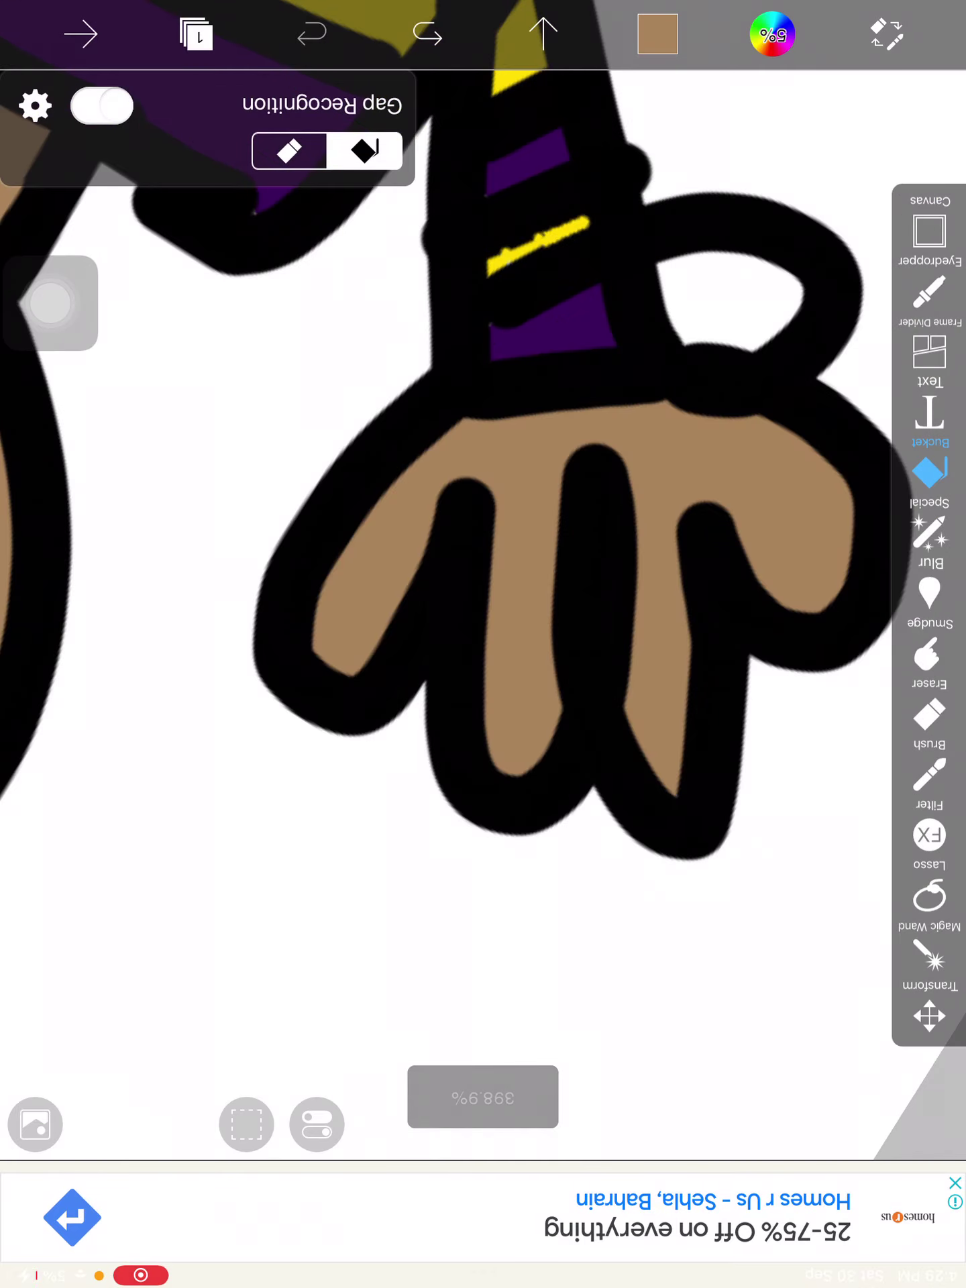
{"action": "scroll", "coordinate": [483, 605], "scroll_direction": "down", "scroll_amount": 1}
{"action": "scroll", "coordinate": [483, 604], "scroll_direction": "down", "scroll_amount": 4}
{"action": "scroll", "coordinate": [490, 537], "scroll_direction": "down", "scroll_amount": 1}
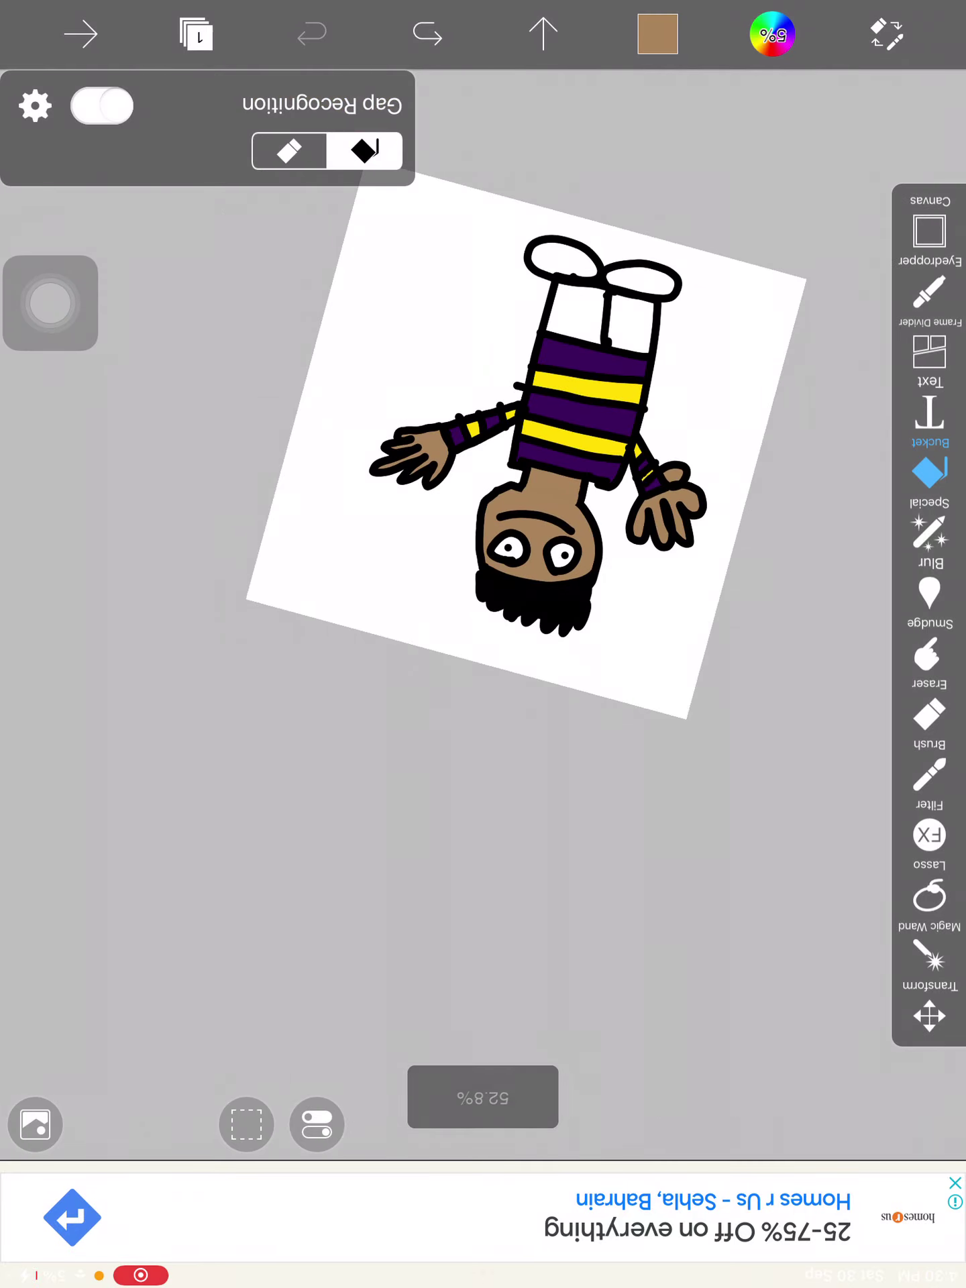
{"action": "scroll", "coordinate": [490, 536], "scroll_direction": "up", "scroll_amount": 1}
{"action": "scroll", "coordinate": [490, 536], "scroll_direction": "down", "scroll_amount": 1}
{"action": "scroll", "coordinate": [489, 537], "scroll_direction": "down", "scroll_amount": 1}
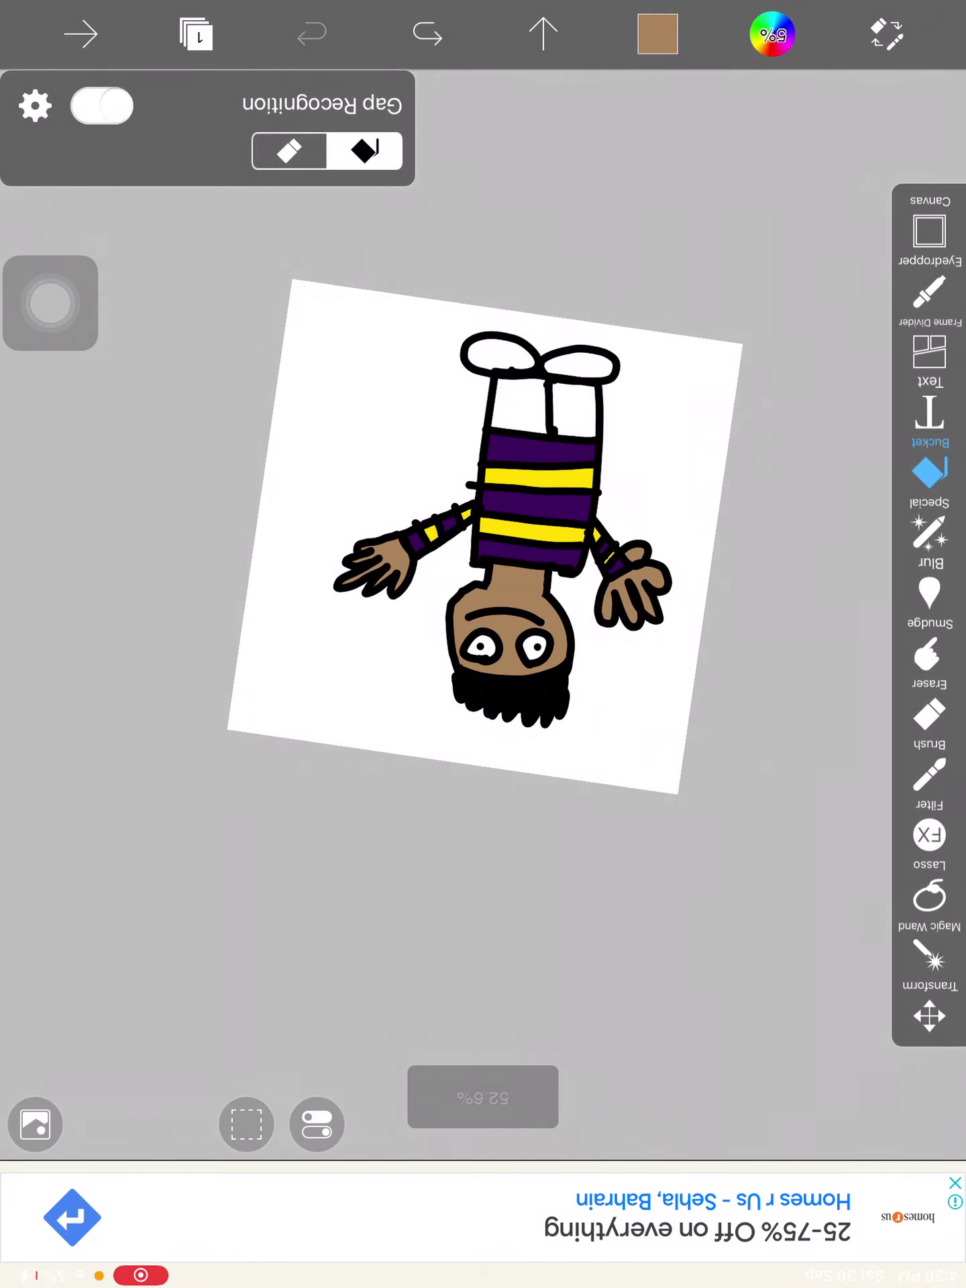
- Mix a dark navy blue in the colour wheel by darkening pure blue
{"action": "left_click", "coordinate": [771, 34]}
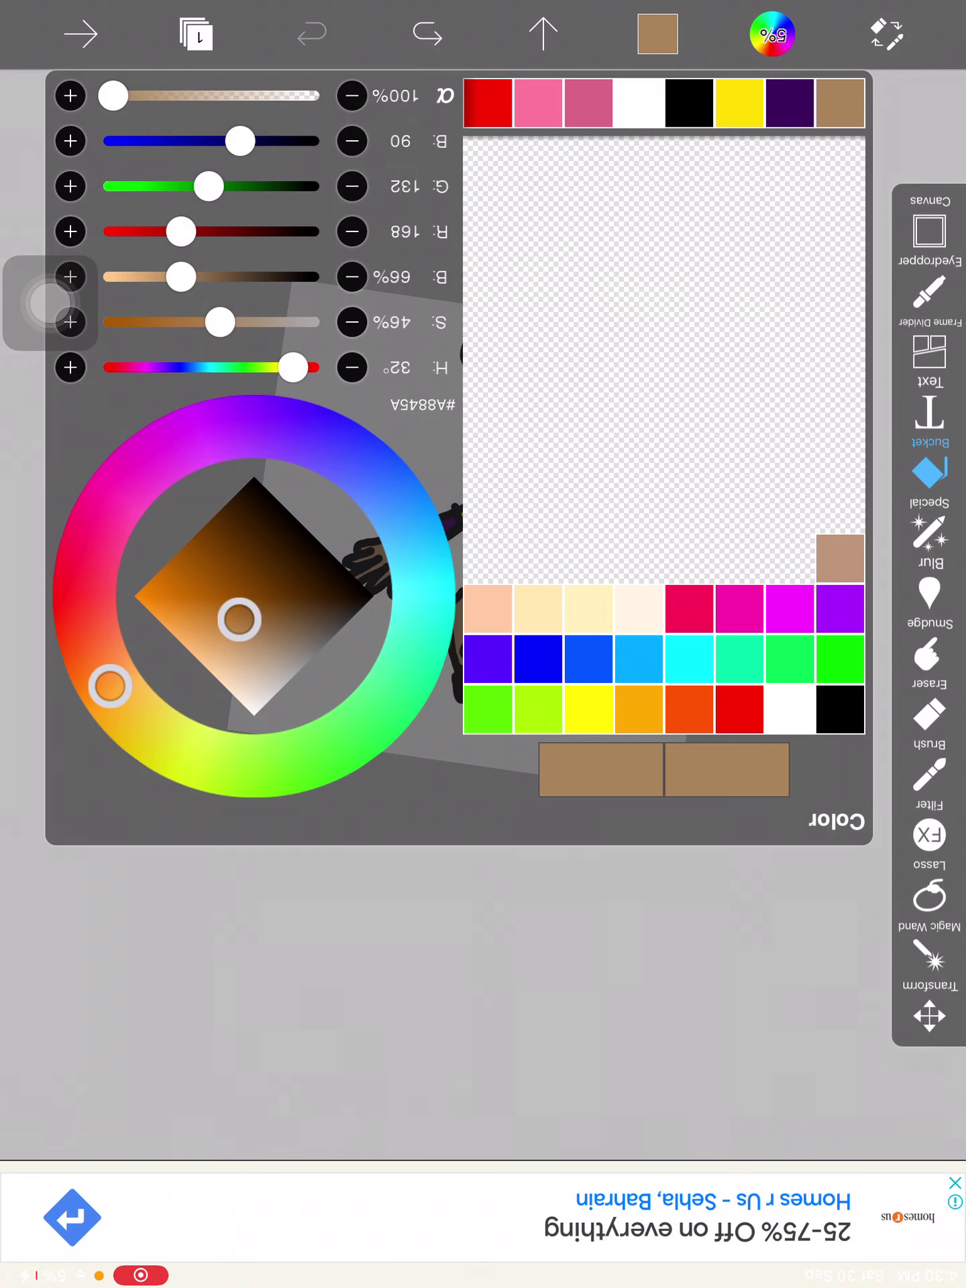
{"action": "left_click", "coordinate": [273, 620]}
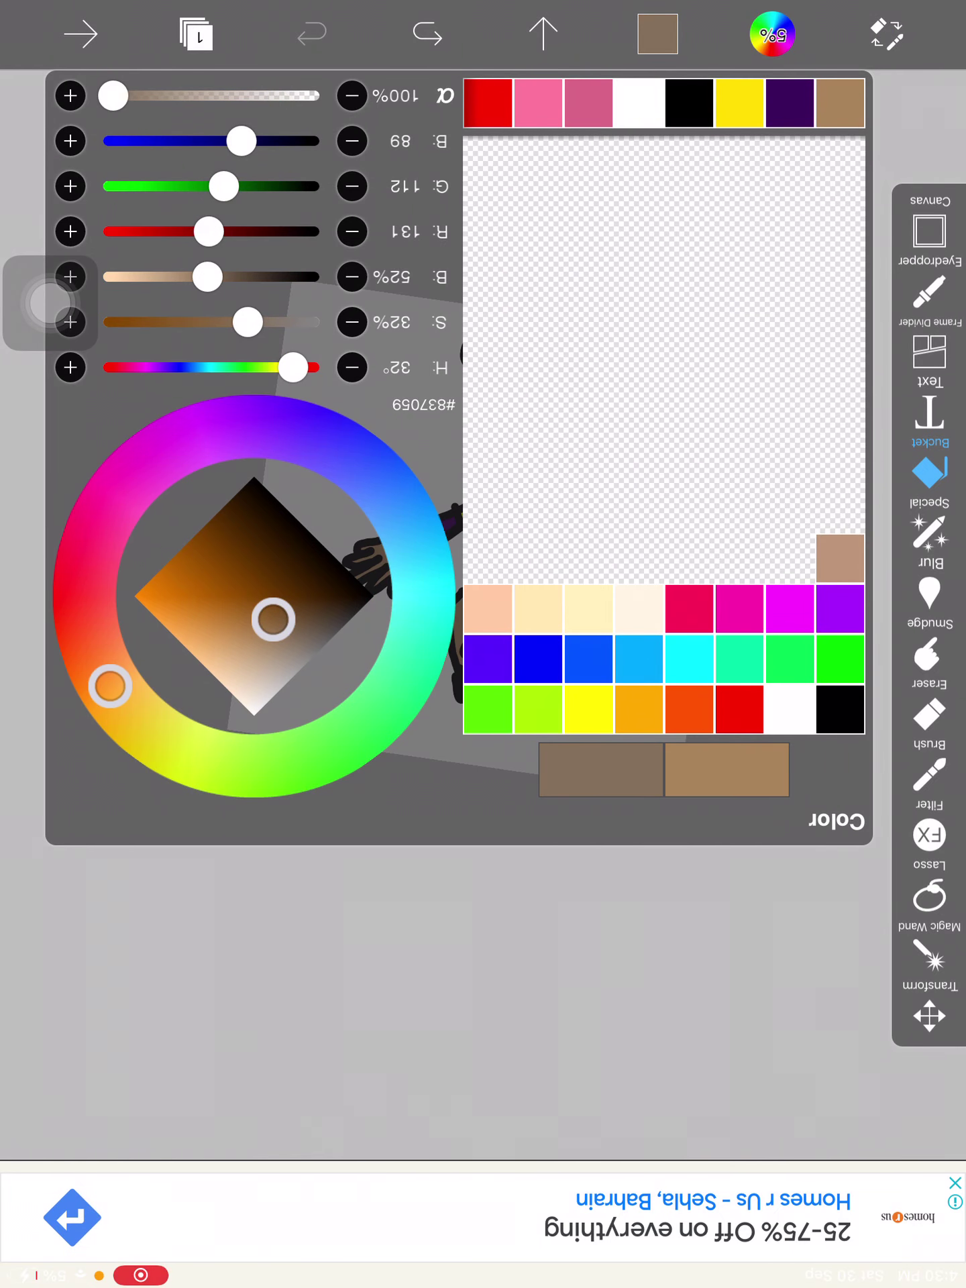
{"action": "left_click", "coordinate": [539, 659]}
{"action": "left_click", "coordinate": [145, 465]}
{"action": "left_click", "coordinate": [192, 538]}
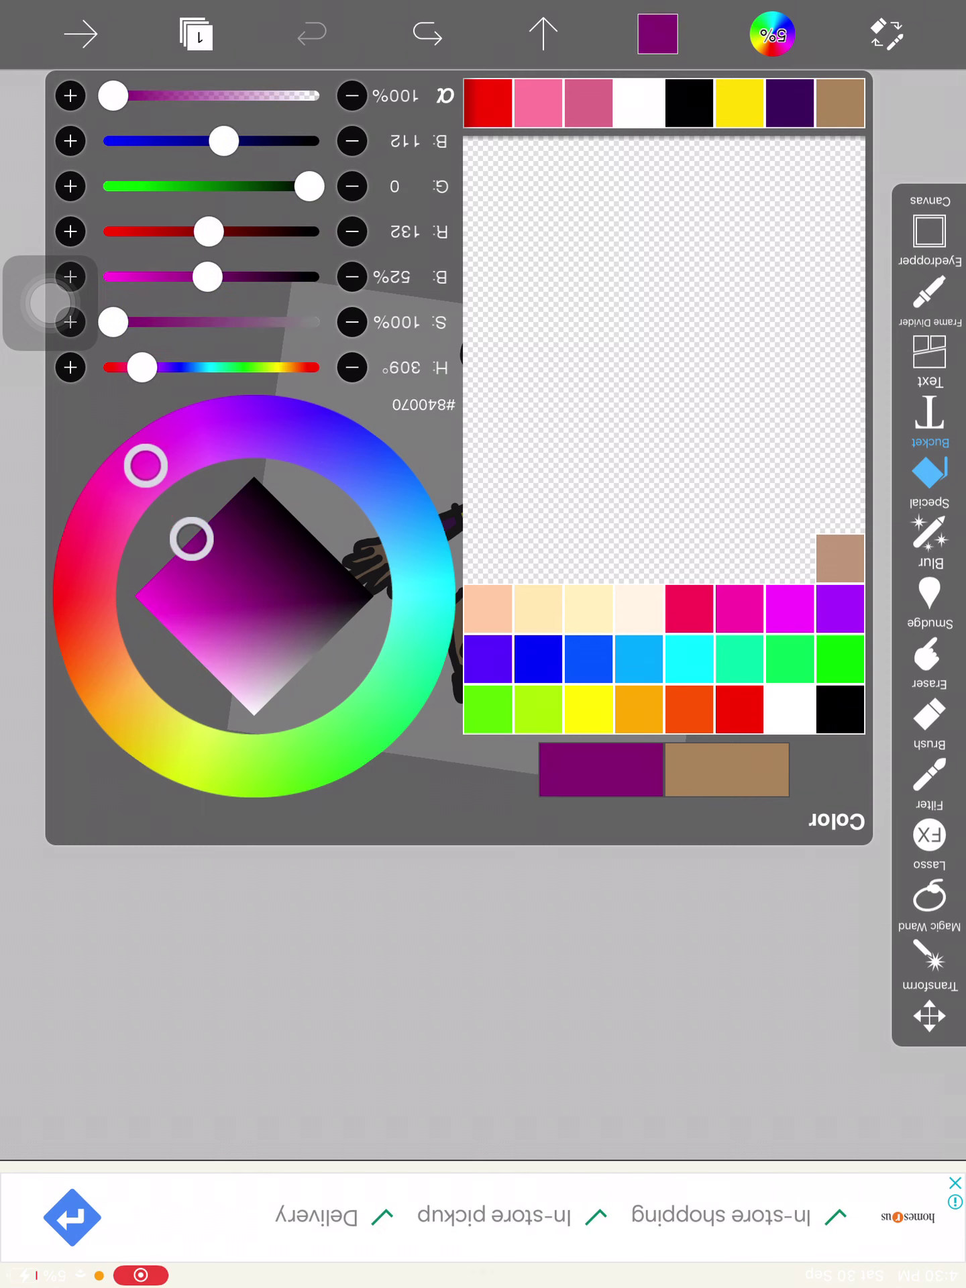
{"action": "left_click", "coordinate": [538, 659]}
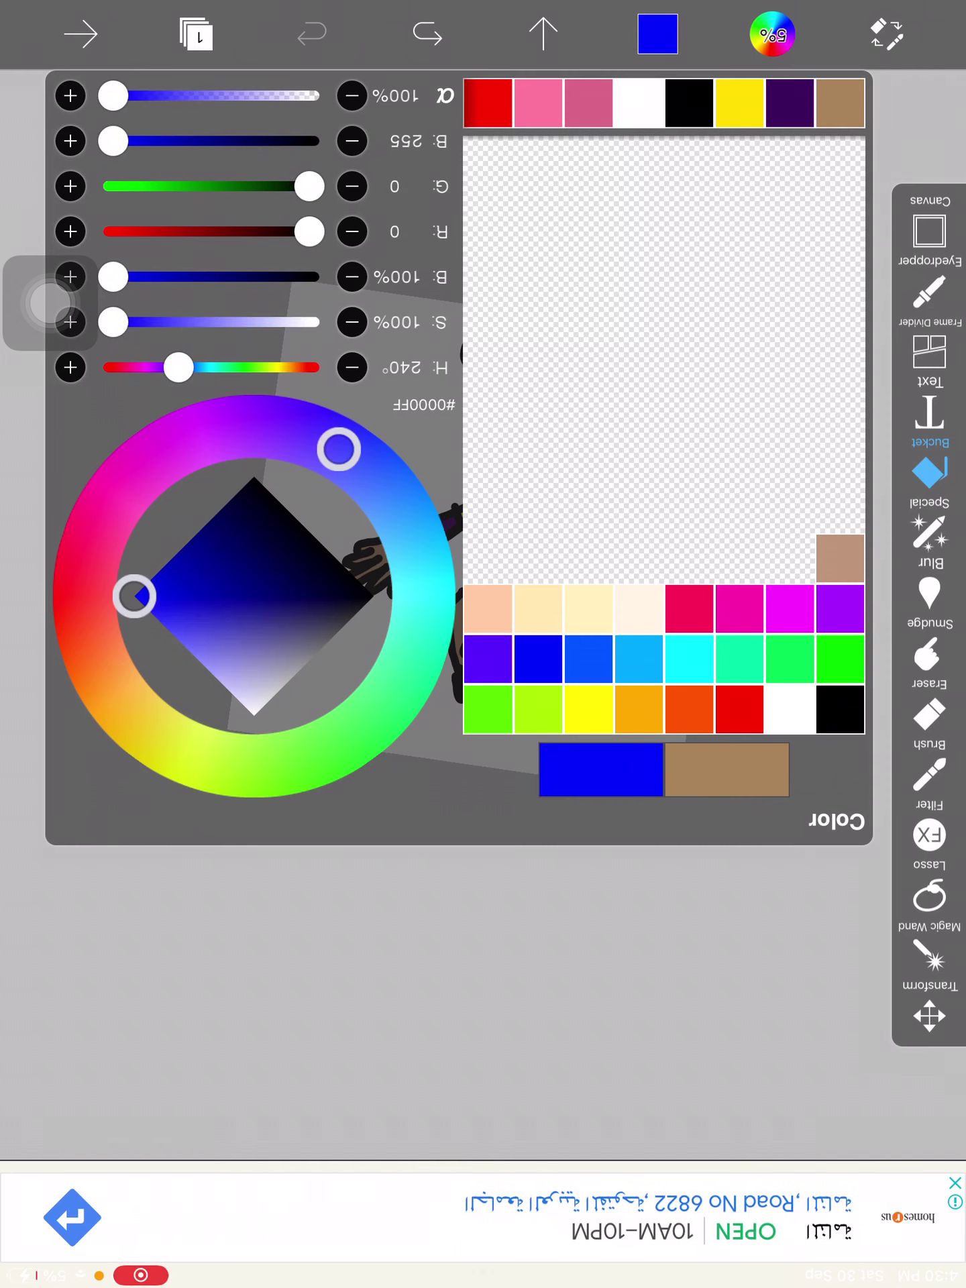
{"action": "left_click", "coordinate": [219, 512]}
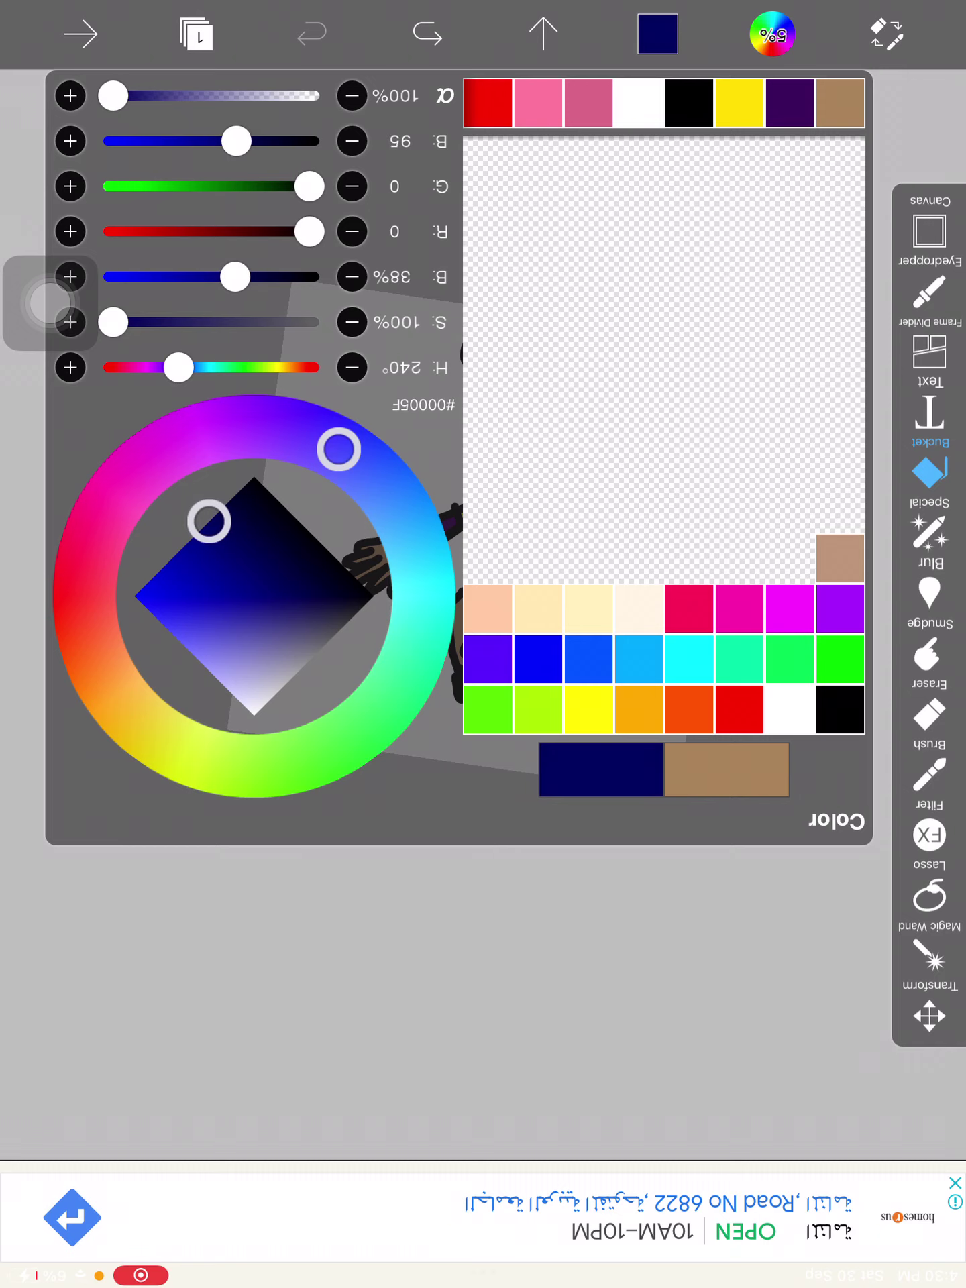
{"action": "left_click_drag", "start_coordinate": [209, 522], "coordinate": [235, 498]}
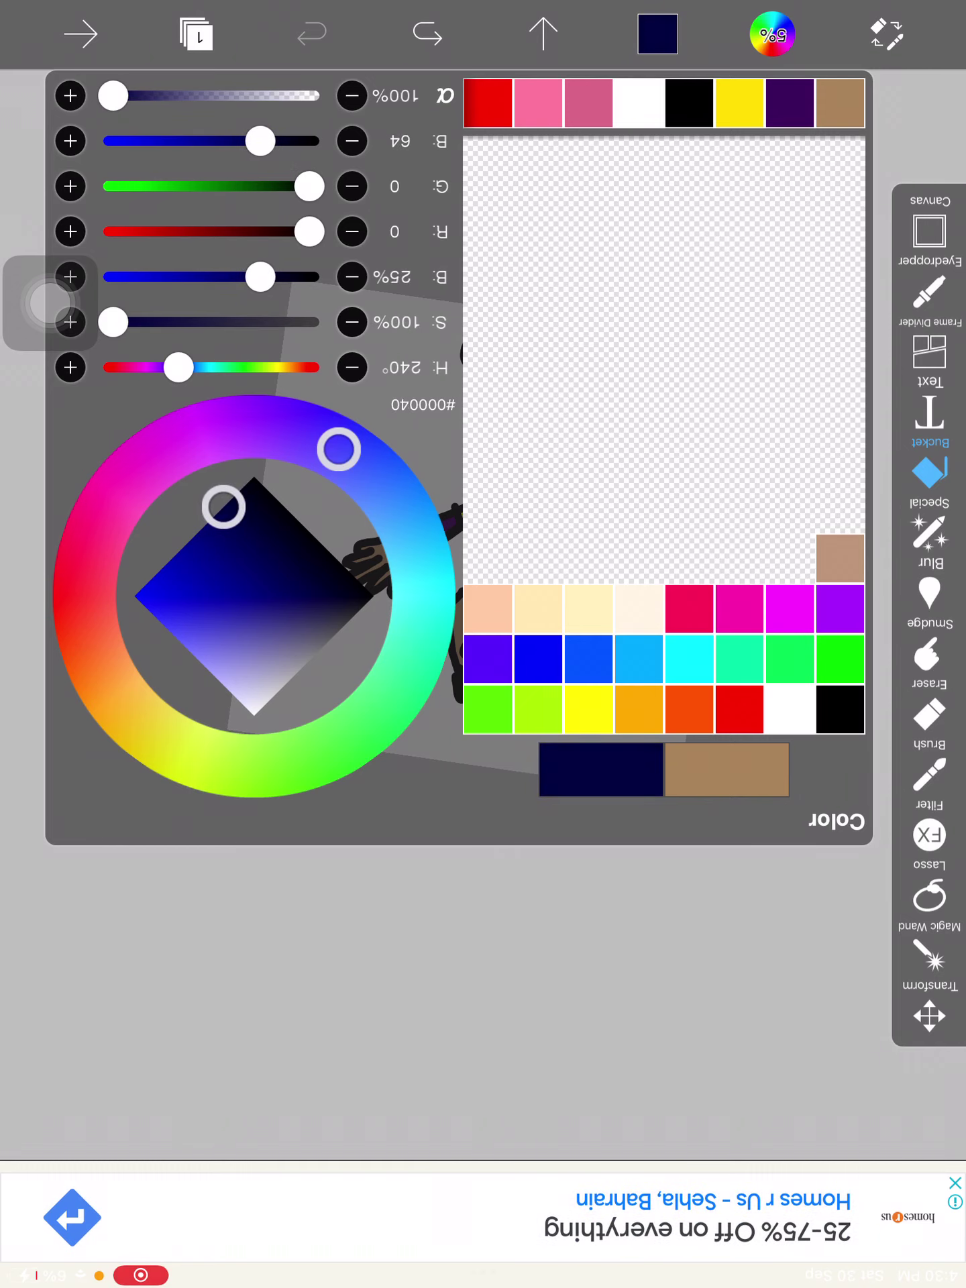
{"action": "left_click", "coordinate": [471, 973]}
- Bucket-fill both trouser legs with the navy colour
{"action": "left_click", "coordinate": [705, 543]}
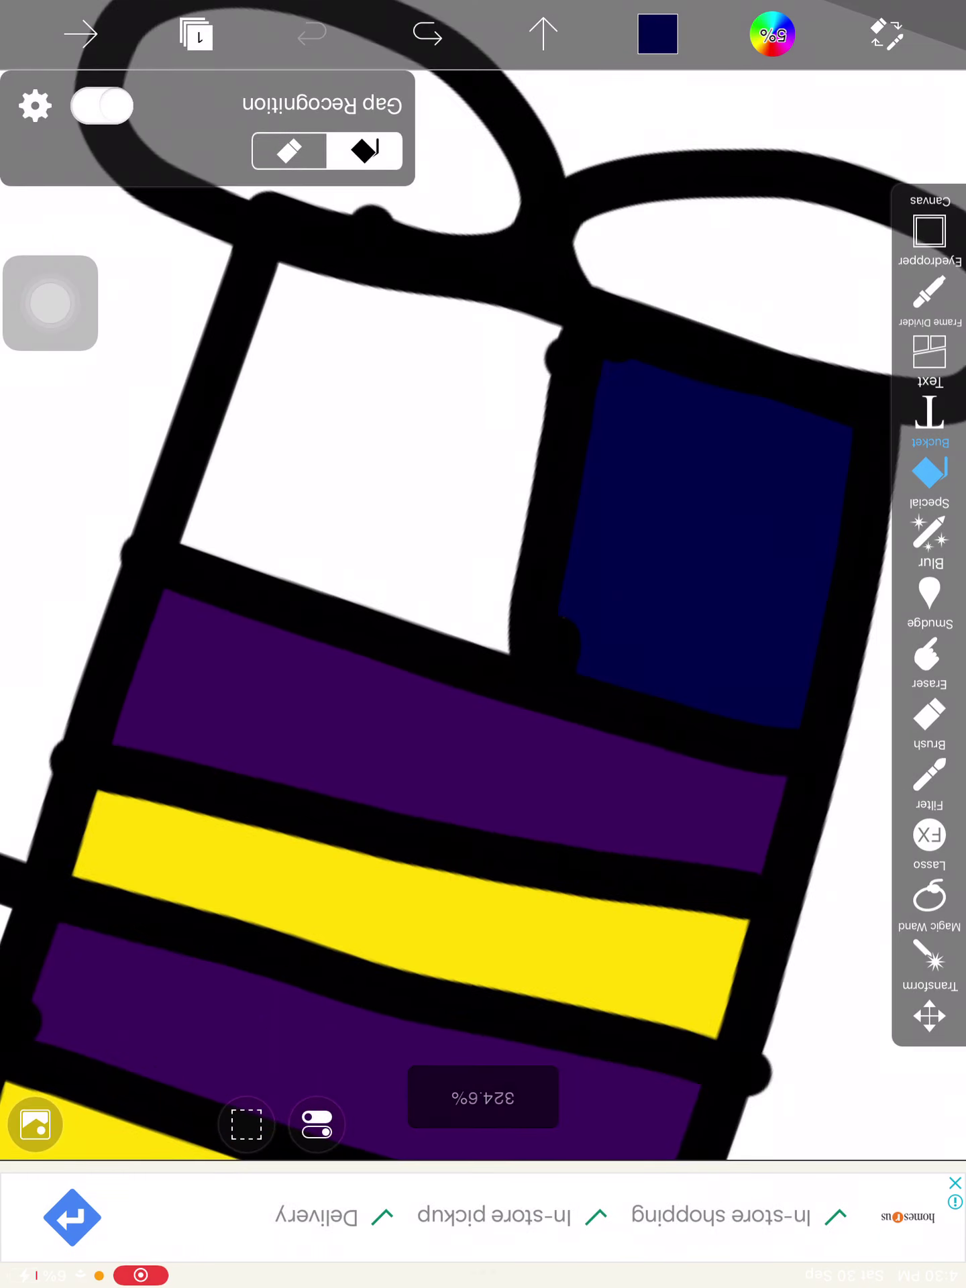
{"action": "left_click", "coordinate": [371, 456]}
{"action": "scroll", "coordinate": [484, 604], "scroll_direction": "down", "scroll_amount": 5}
{"action": "scroll", "coordinate": [484, 603], "scroll_direction": "up", "scroll_amount": 10}
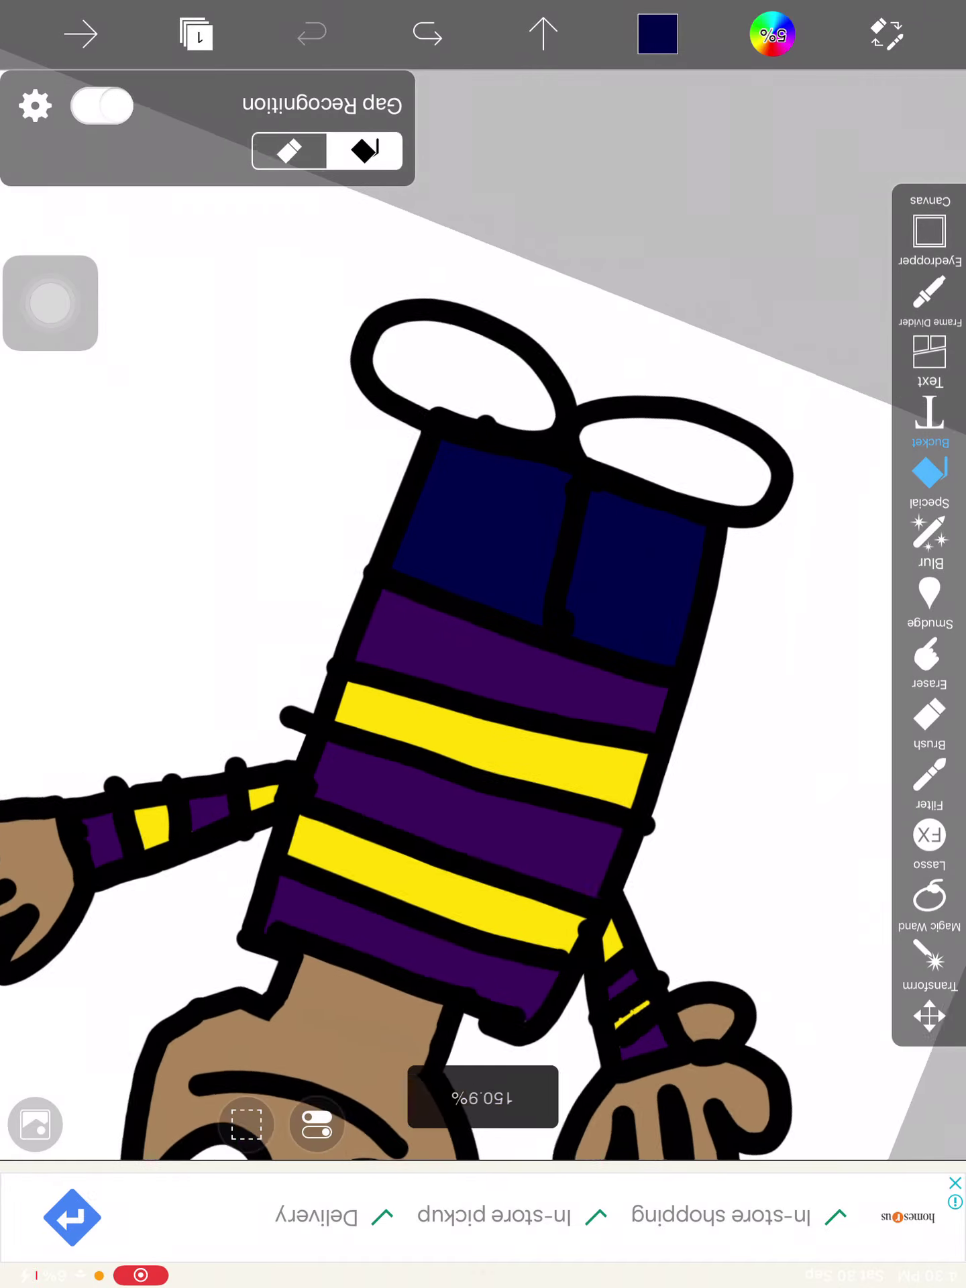
{"action": "scroll", "coordinate": [483, 738], "scroll_direction": "down", "scroll_amount": 2}
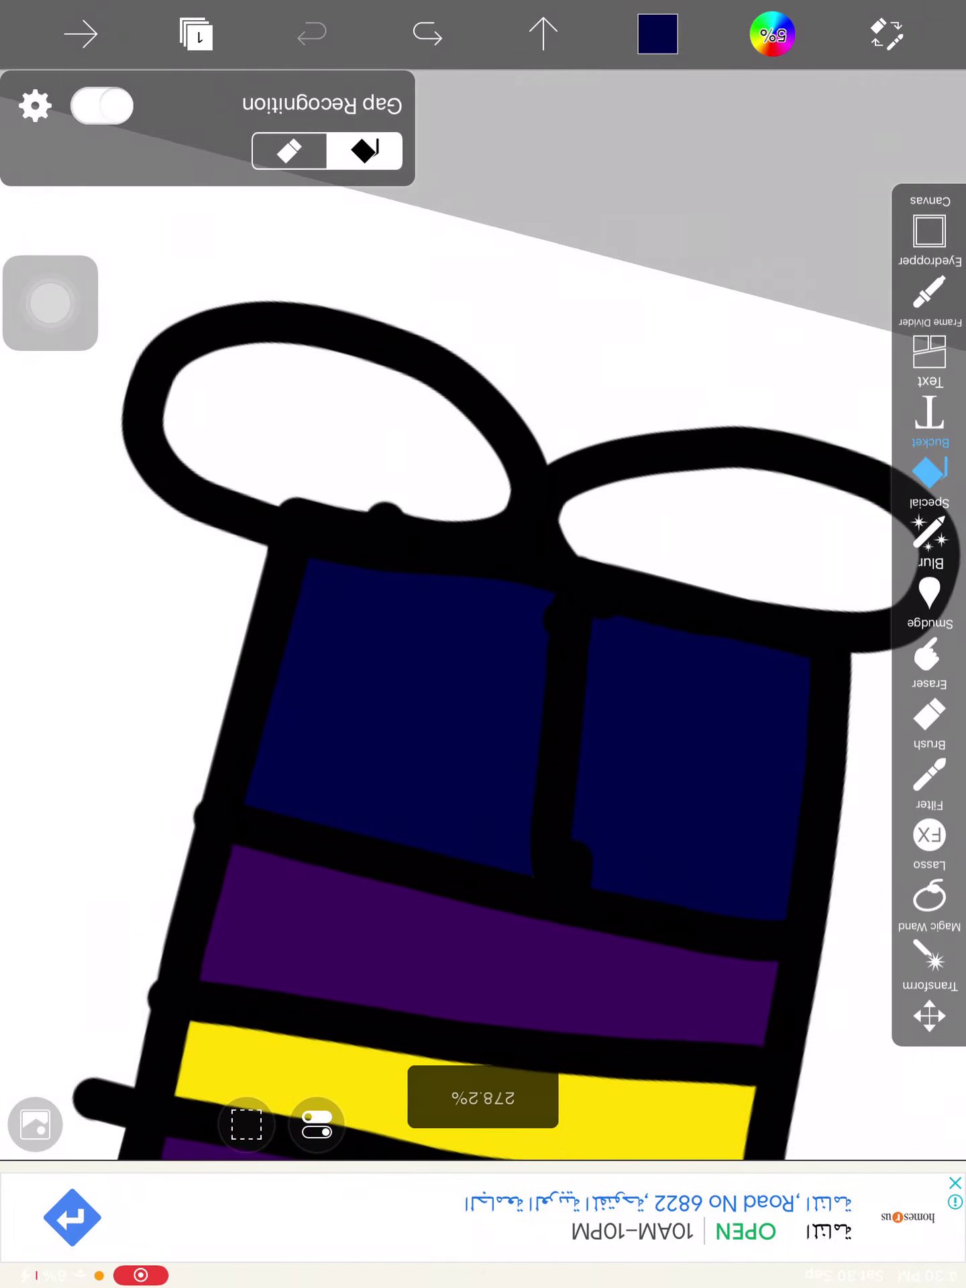
- Try filling both shoes with the sampled brown skin colour, then undo it
{"action": "scroll", "coordinate": [484, 671], "scroll_direction": "down", "scroll_amount": 3}
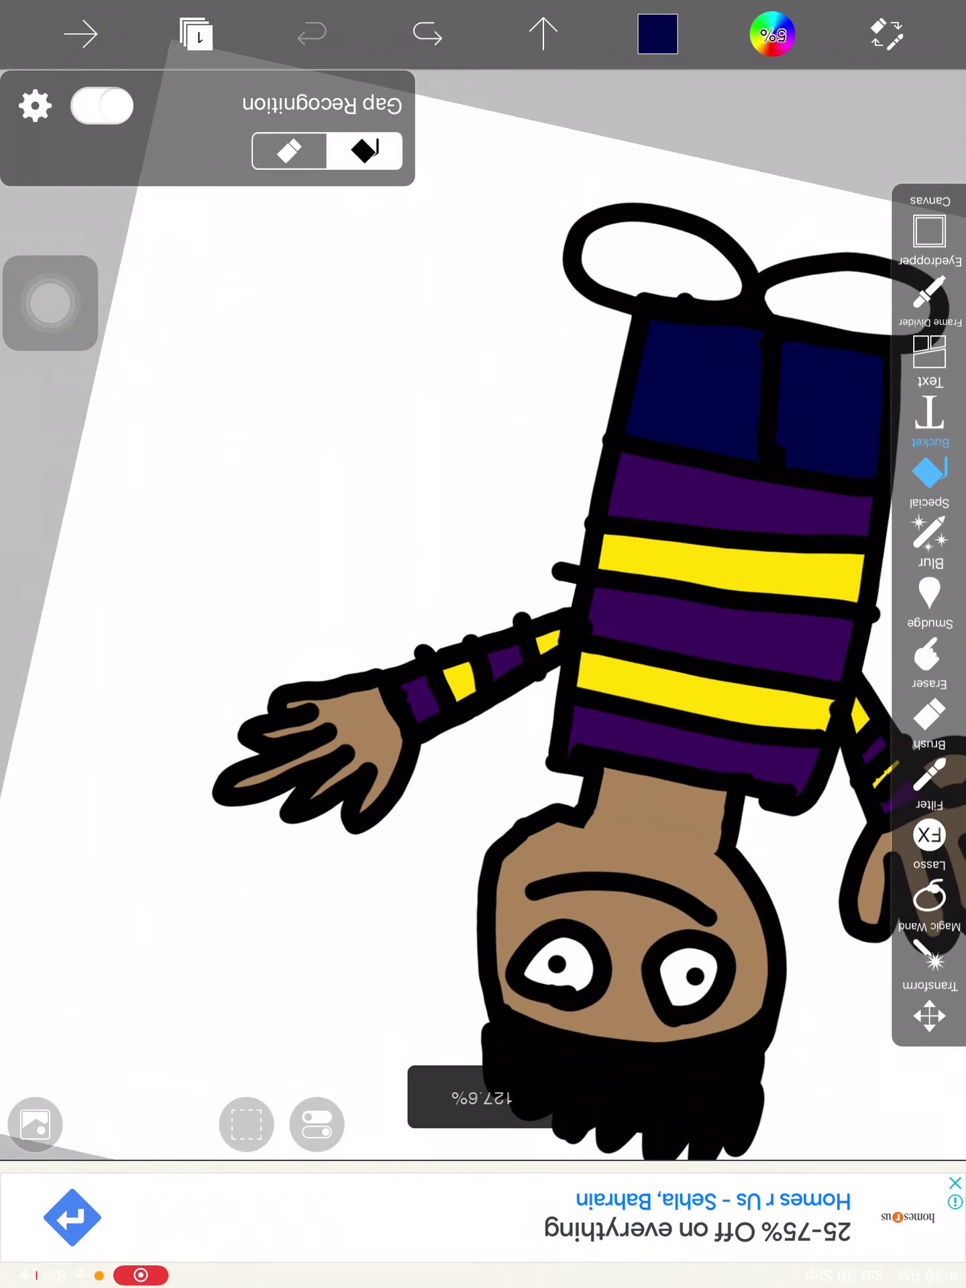
{"action": "left_click", "coordinate": [634, 873]}
{"action": "left_click", "coordinate": [929, 474]}
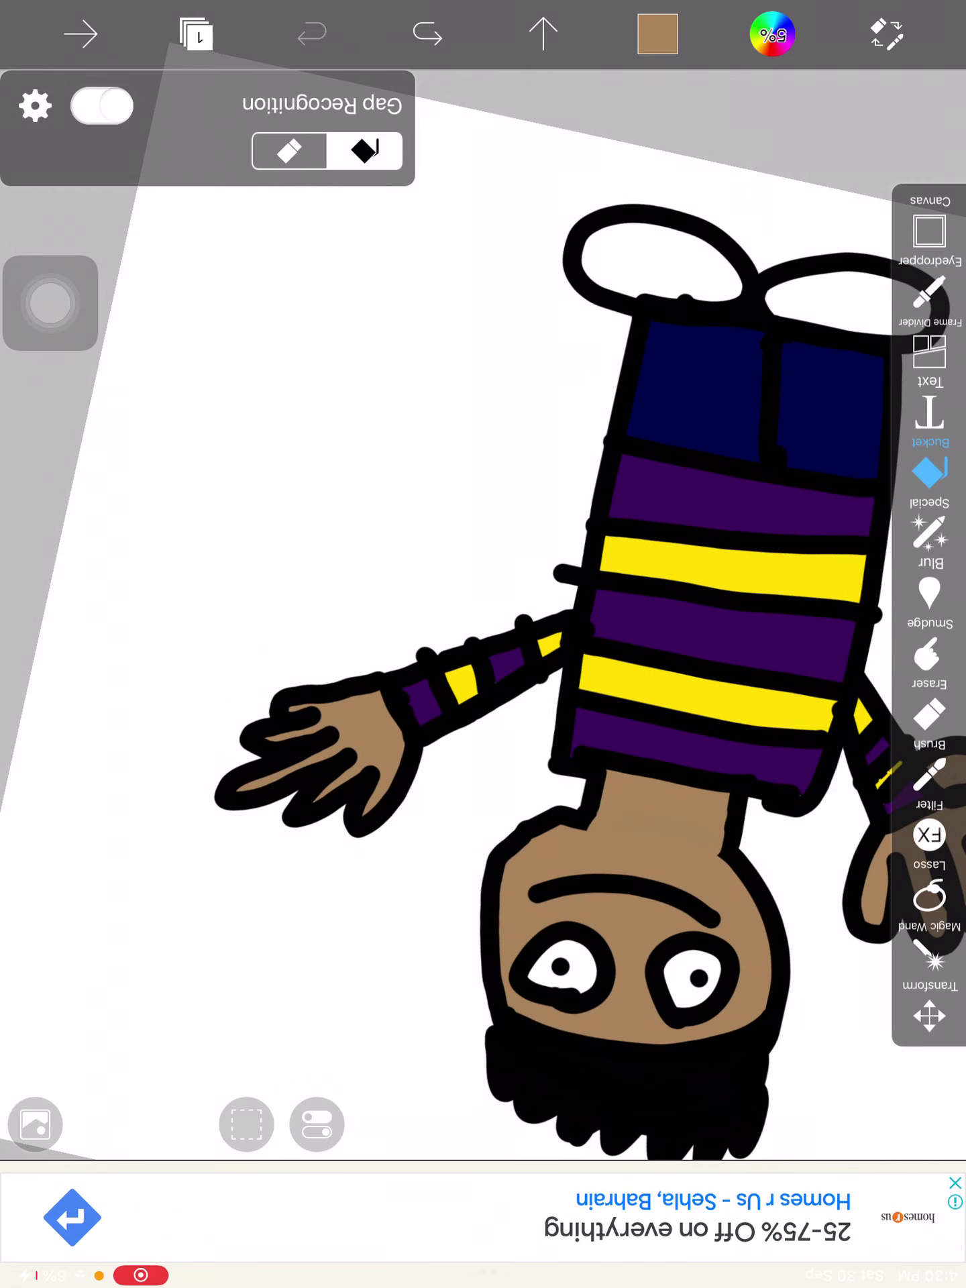
{"action": "left_click", "coordinate": [661, 259]}
{"action": "left_click", "coordinate": [833, 289]}
{"action": "scroll", "coordinate": [604, 571], "scroll_direction": "down", "scroll_amount": 5}
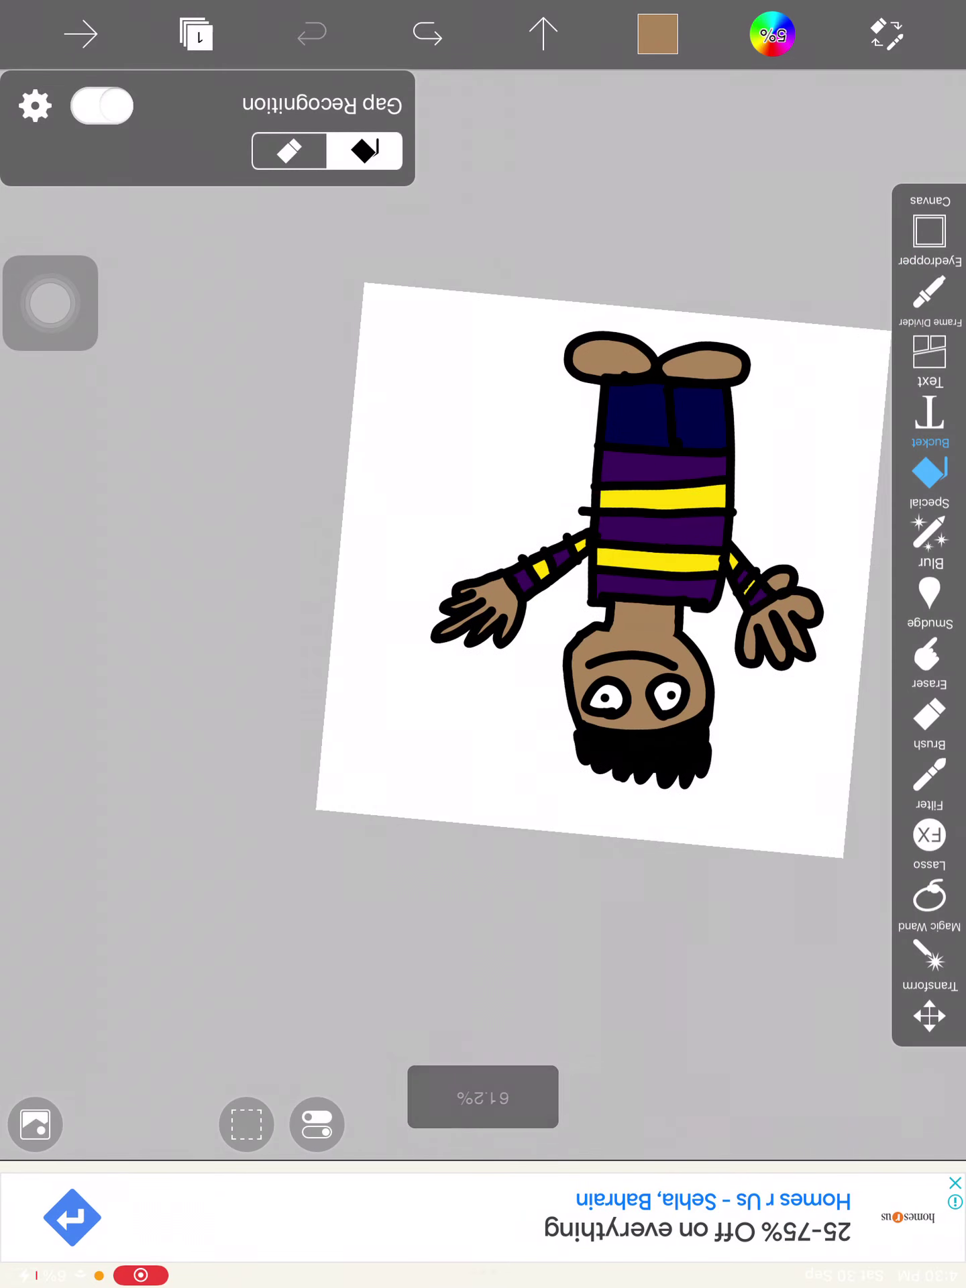
{"action": "left_click", "coordinate": [428, 34]}
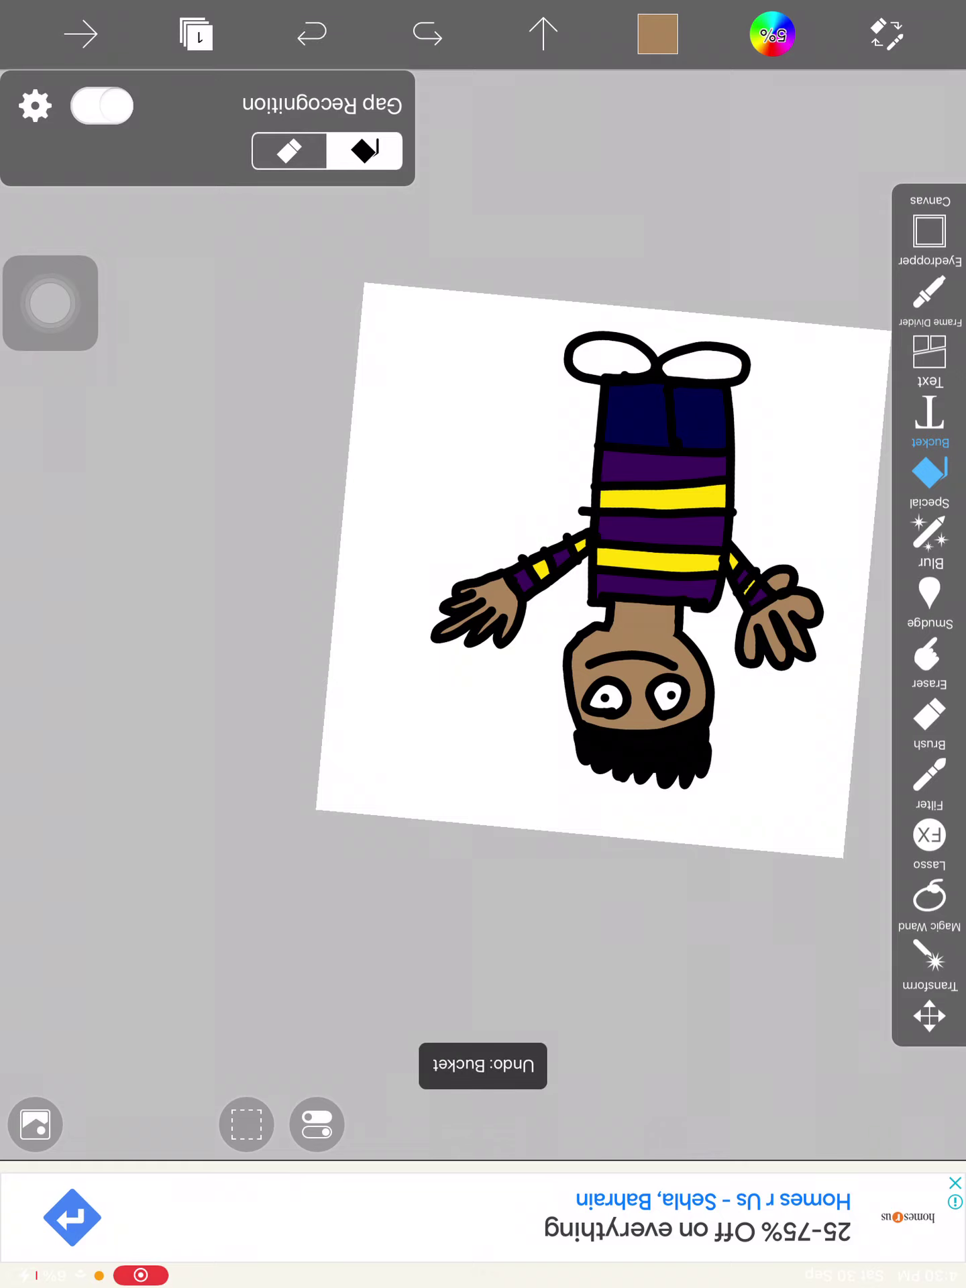
{"action": "scroll", "coordinate": [671, 350], "scroll_direction": "up", "scroll_amount": 10}
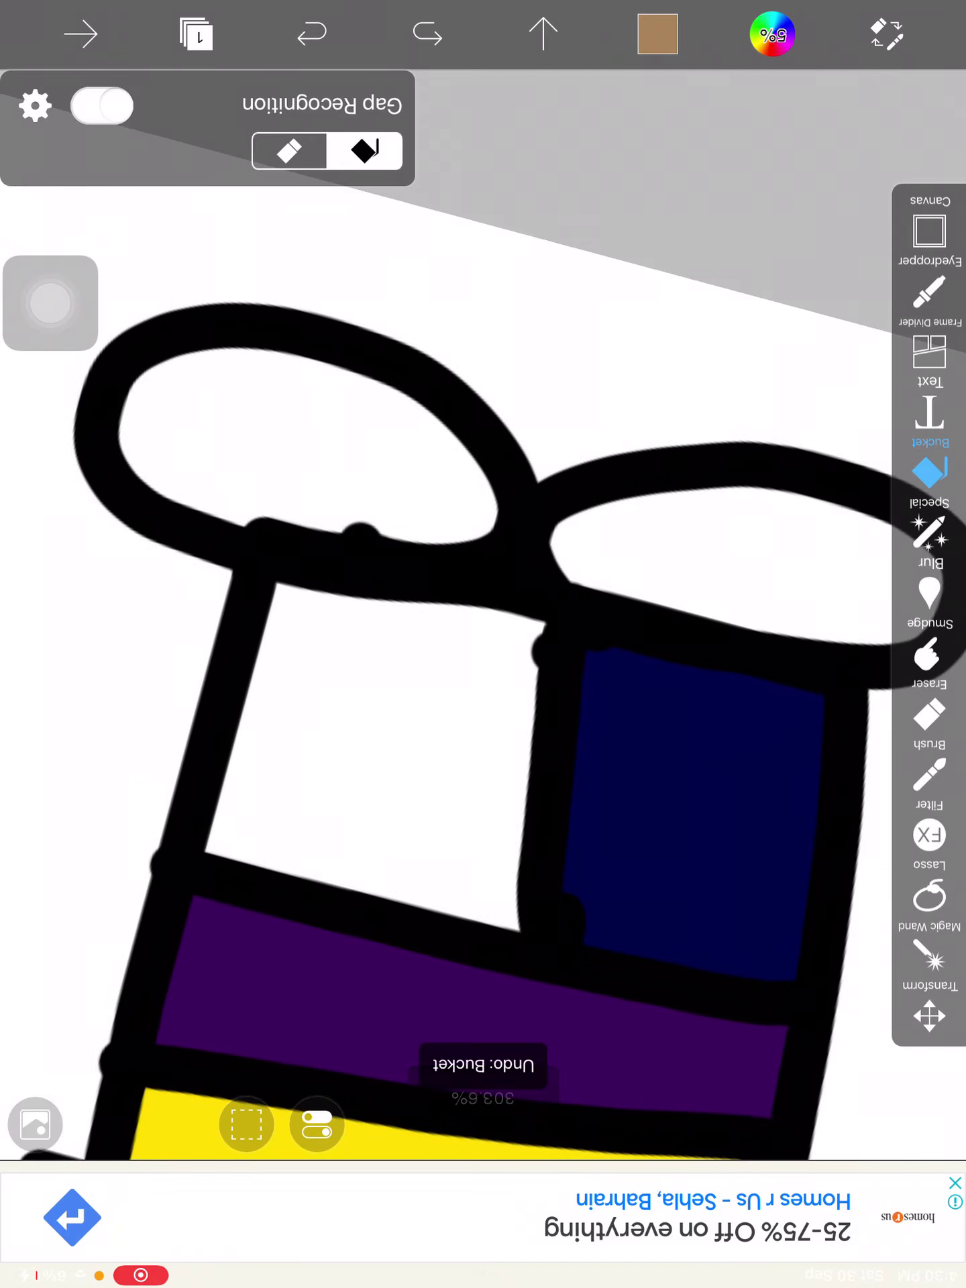
- Switch to the Brush with black as the colour, undoing a stray brown stroke
{"action": "left_click", "coordinate": [929, 775]}
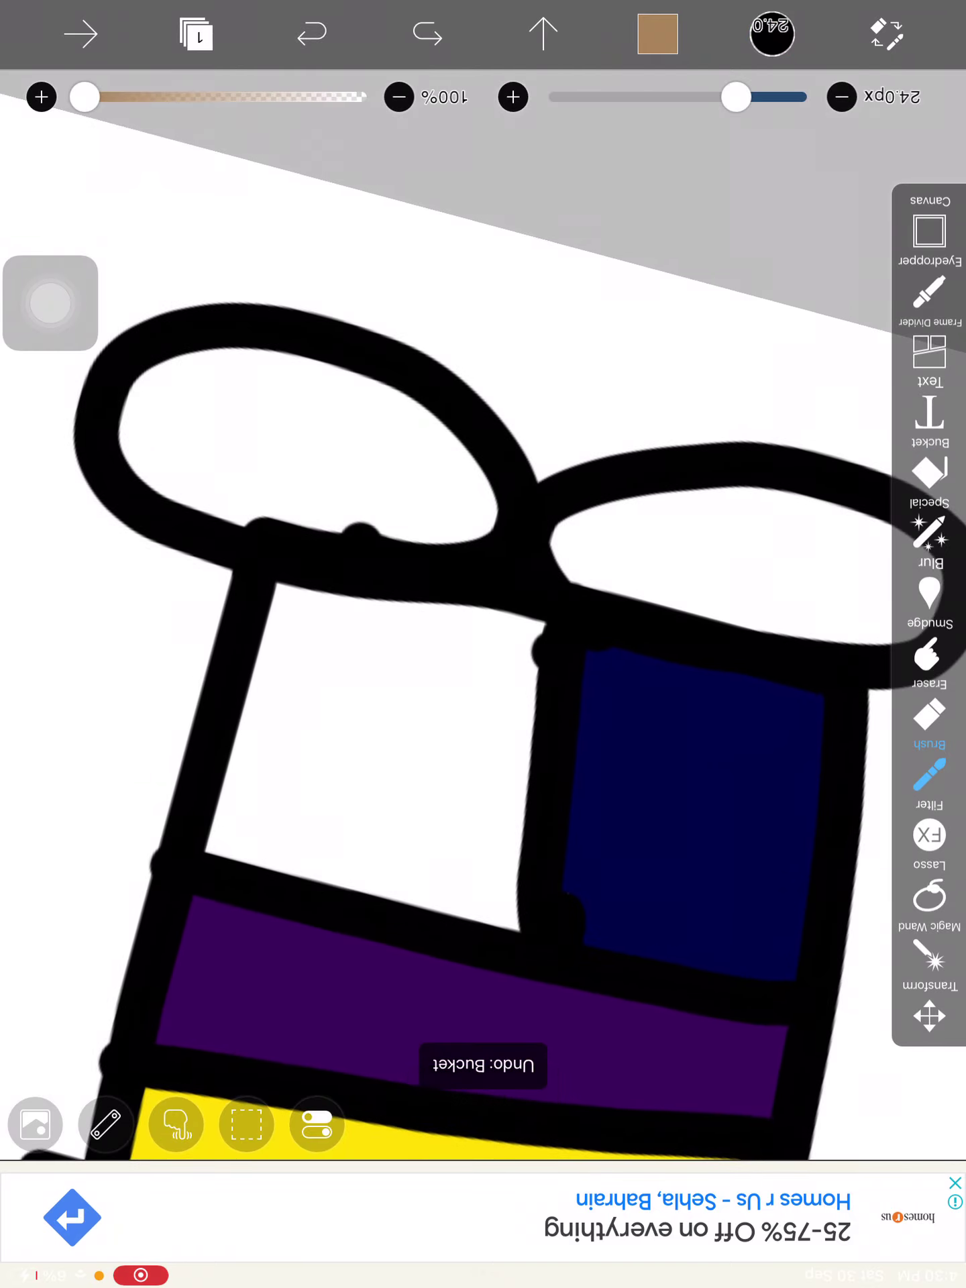
{"action": "left_click_drag", "start_coordinate": [618, 555], "coordinate": [740, 480]}
{"action": "left_click", "coordinate": [428, 33]}
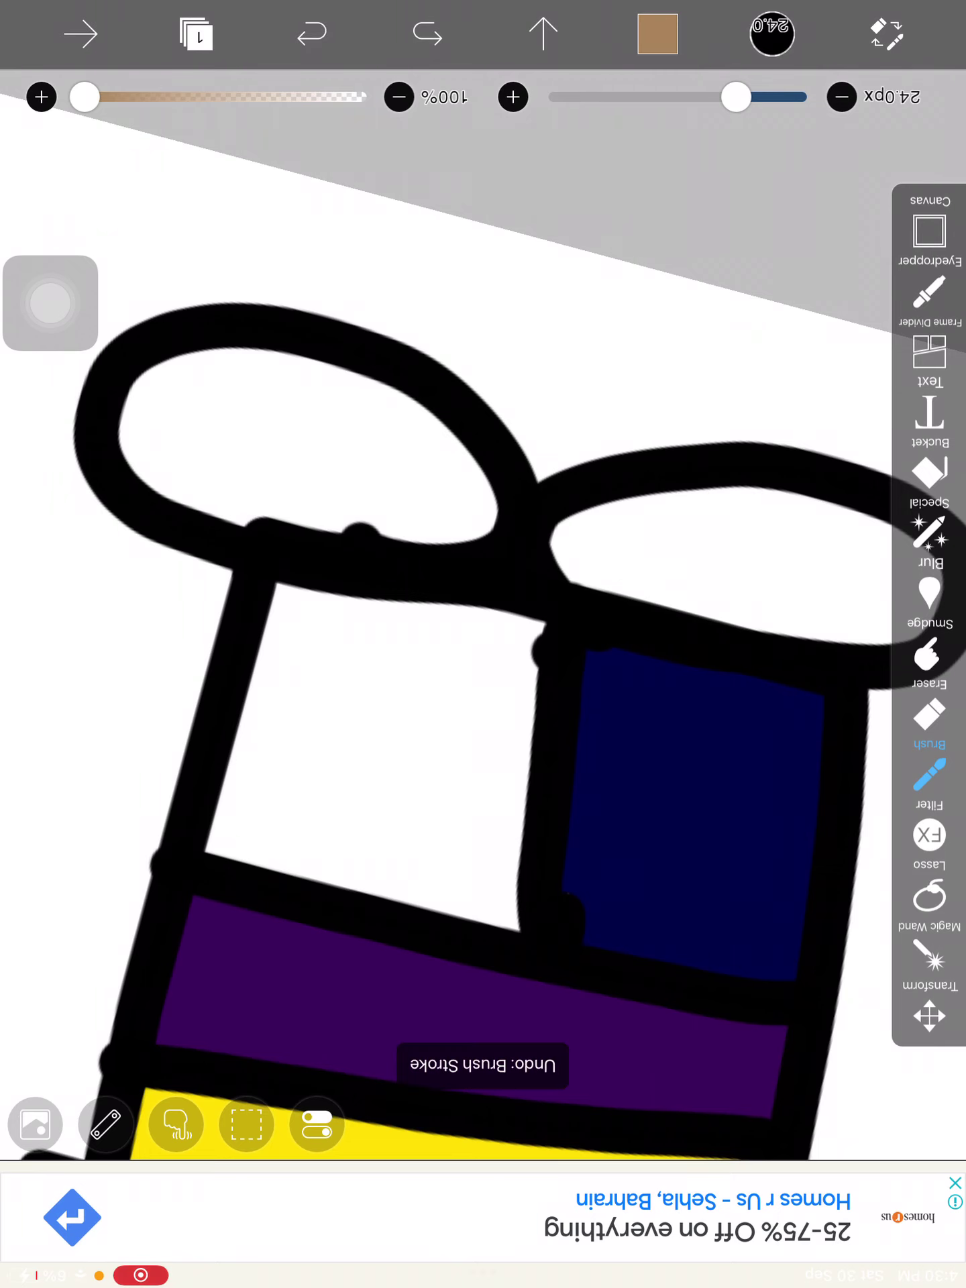
{"action": "left_click", "coordinate": [657, 32]}
{"action": "left_click", "coordinate": [837, 708]}
{"action": "left_click", "coordinate": [657, 33]}
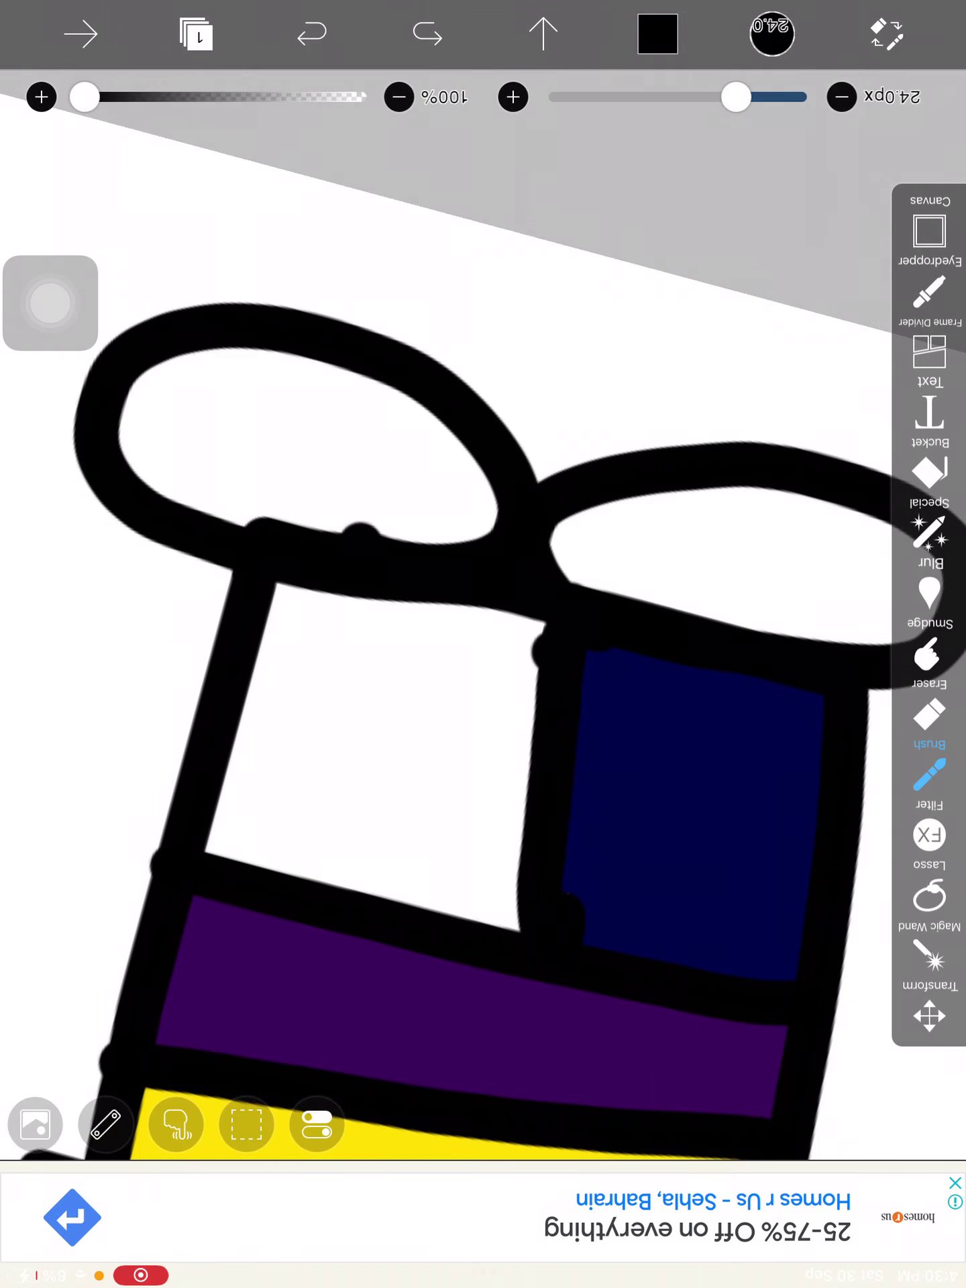
- Draw black crease and loop detail lines inside both shoes
{"action": "left_click_drag", "start_coordinate": [720, 495], "coordinate": [591, 521]}
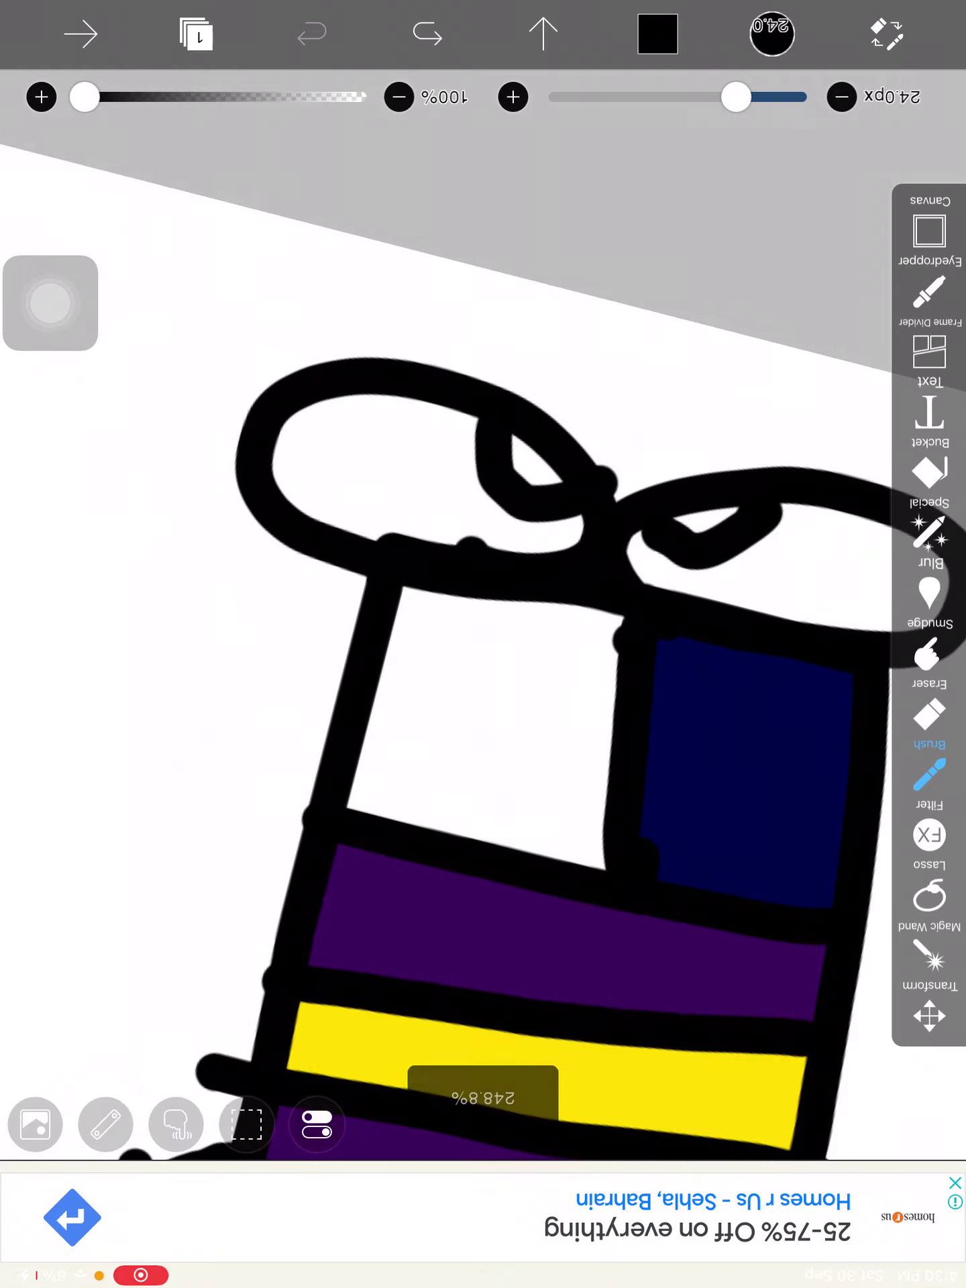
{"action": "mouse_move", "coordinate": [249, 513]}
{"action": "left_mouse_down"}
{"action": "mouse_move", "coordinate": [348, 460]}
{"action": "mouse_move", "coordinate": [262, 395]}
{"action": "left_mouse_up"}
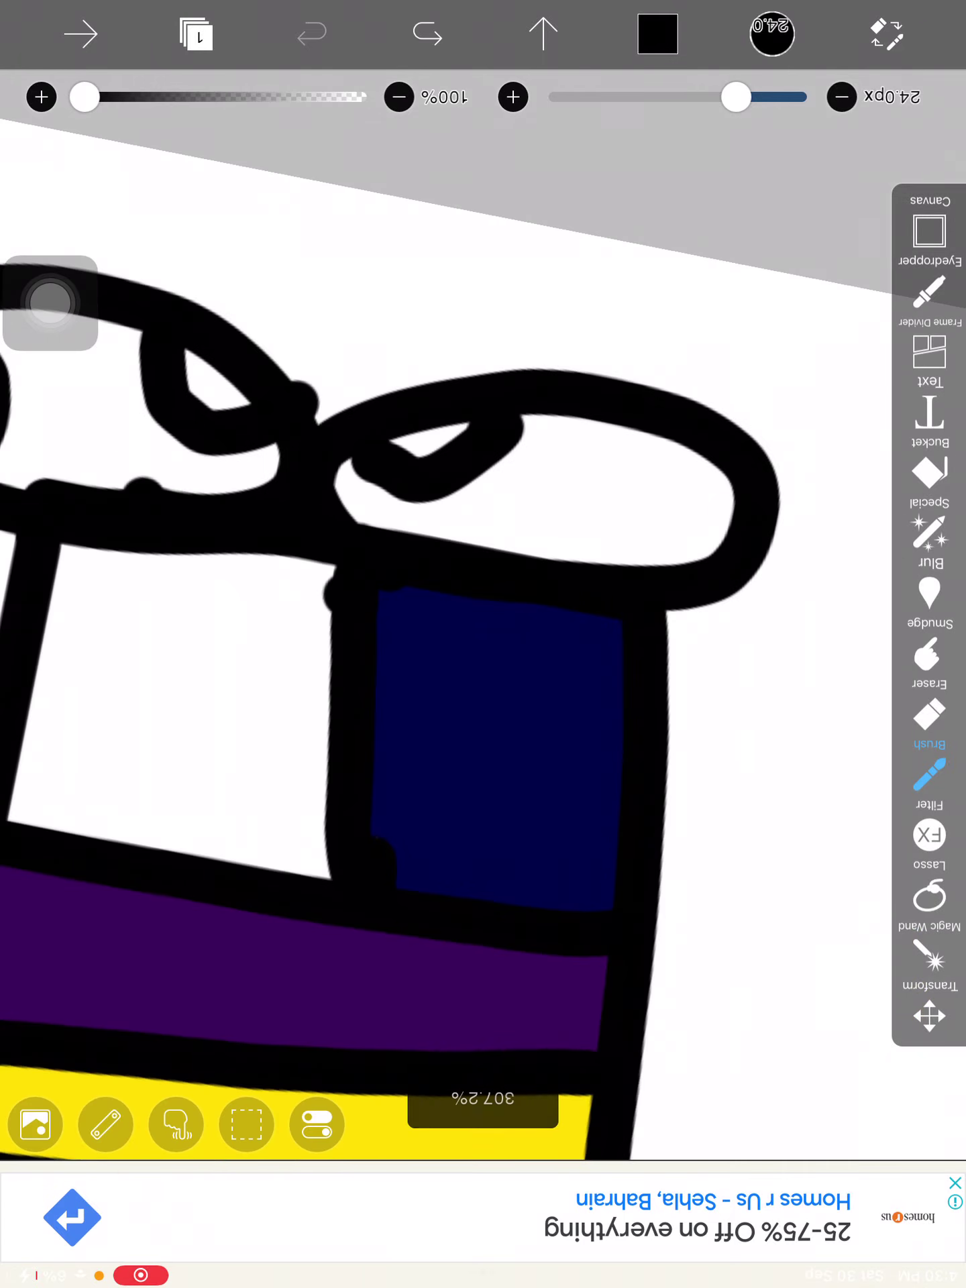
{"action": "mouse_move", "coordinate": [722, 533]}
{"action": "left_mouse_down"}
{"action": "mouse_move", "coordinate": [635, 535]}
{"action": "mouse_move", "coordinate": [705, 434]}
{"action": "left_mouse_up"}
{"action": "scroll", "coordinate": [483, 638], "scroll_direction": "down", "scroll_amount": 5}
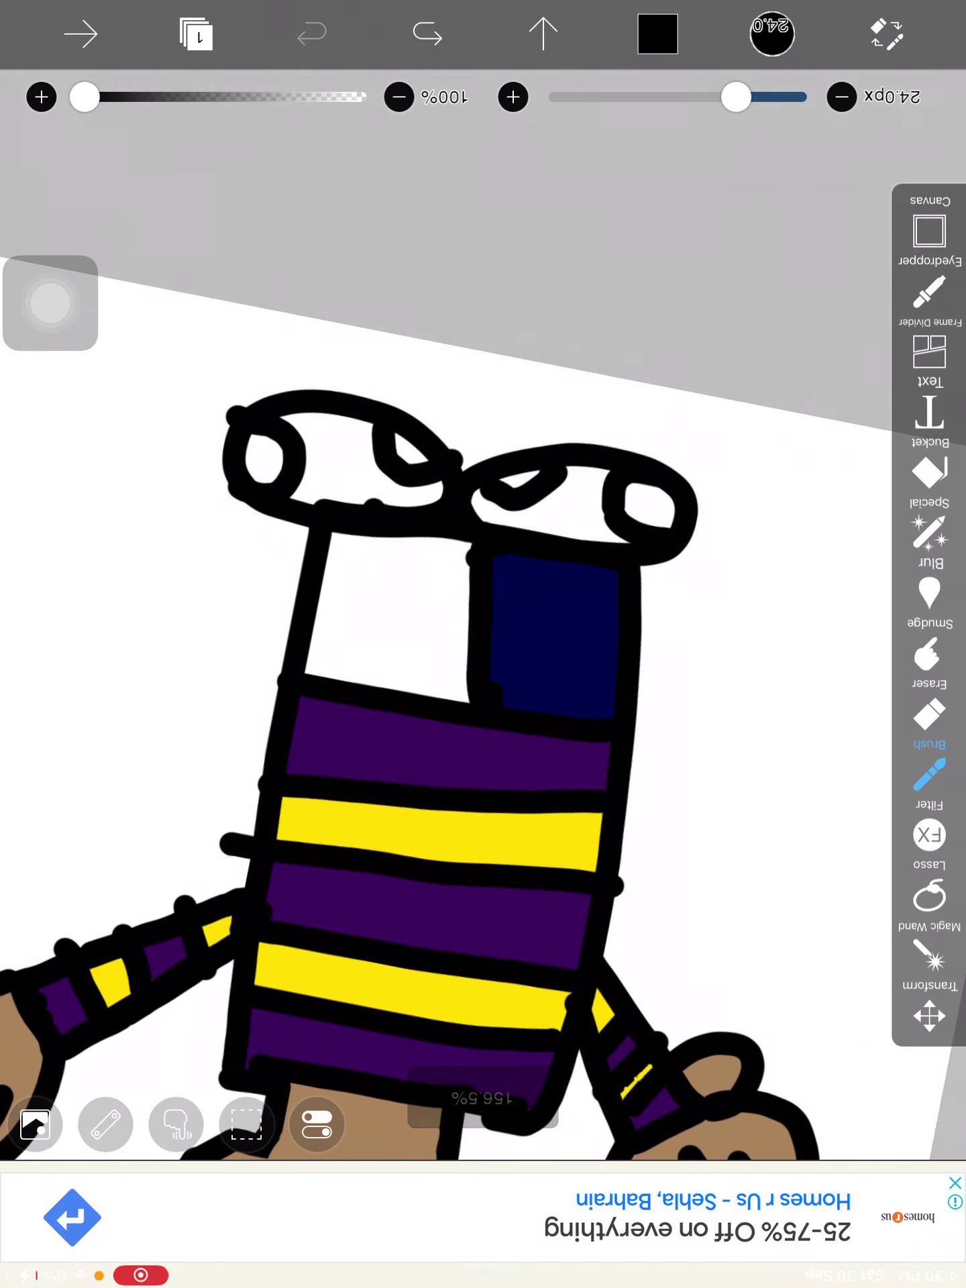
{"action": "scroll", "coordinate": [484, 671], "scroll_direction": "down", "scroll_amount": 5}
{"action": "scroll", "coordinate": [483, 672], "scroll_direction": "up", "scroll_amount": 3}
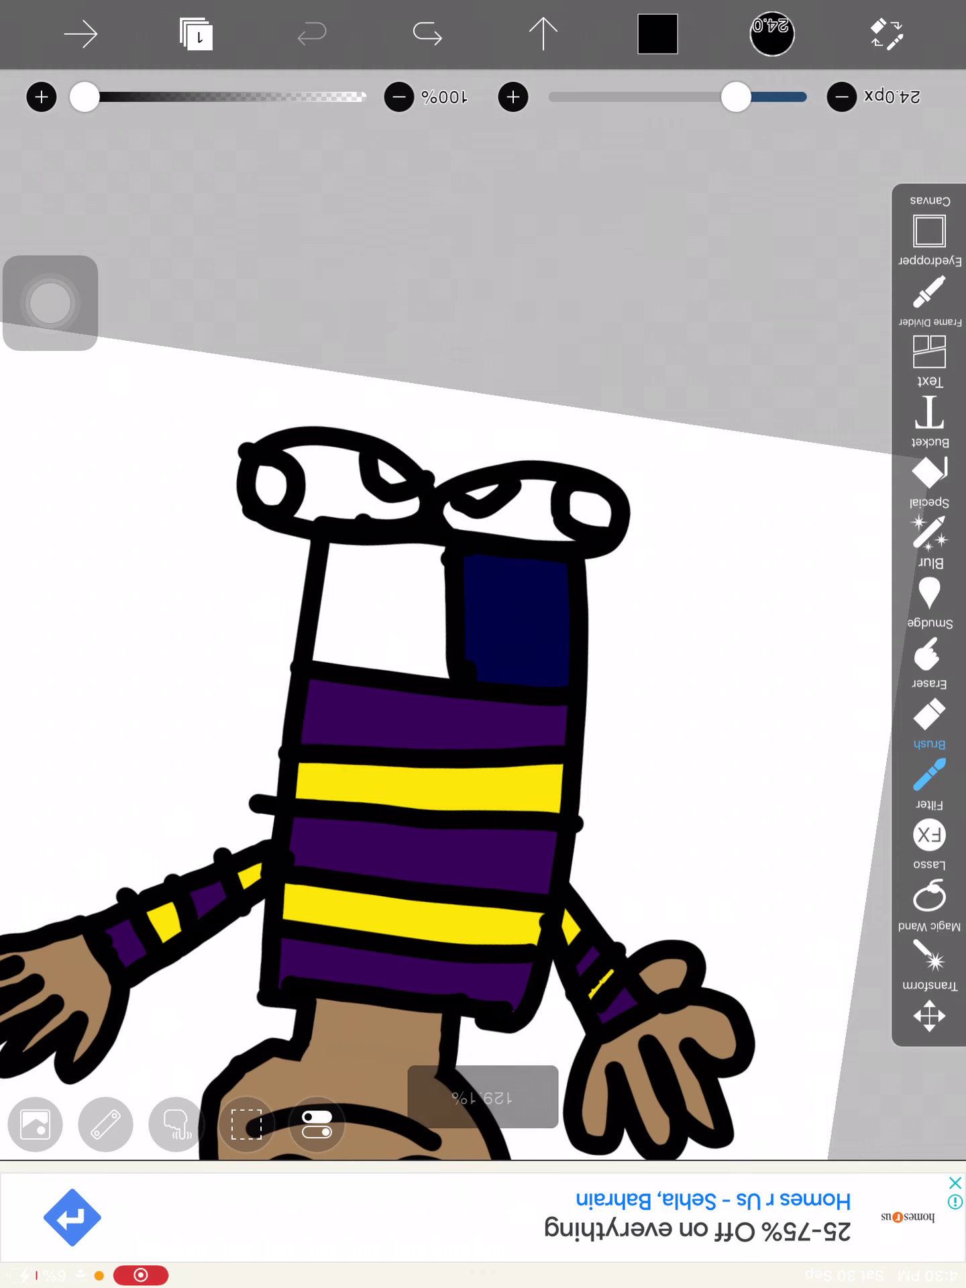
- Pick a brighter blue shade in the colour choices
{"action": "left_click", "coordinate": [657, 33]}
{"action": "left_click", "coordinate": [396, 503]}
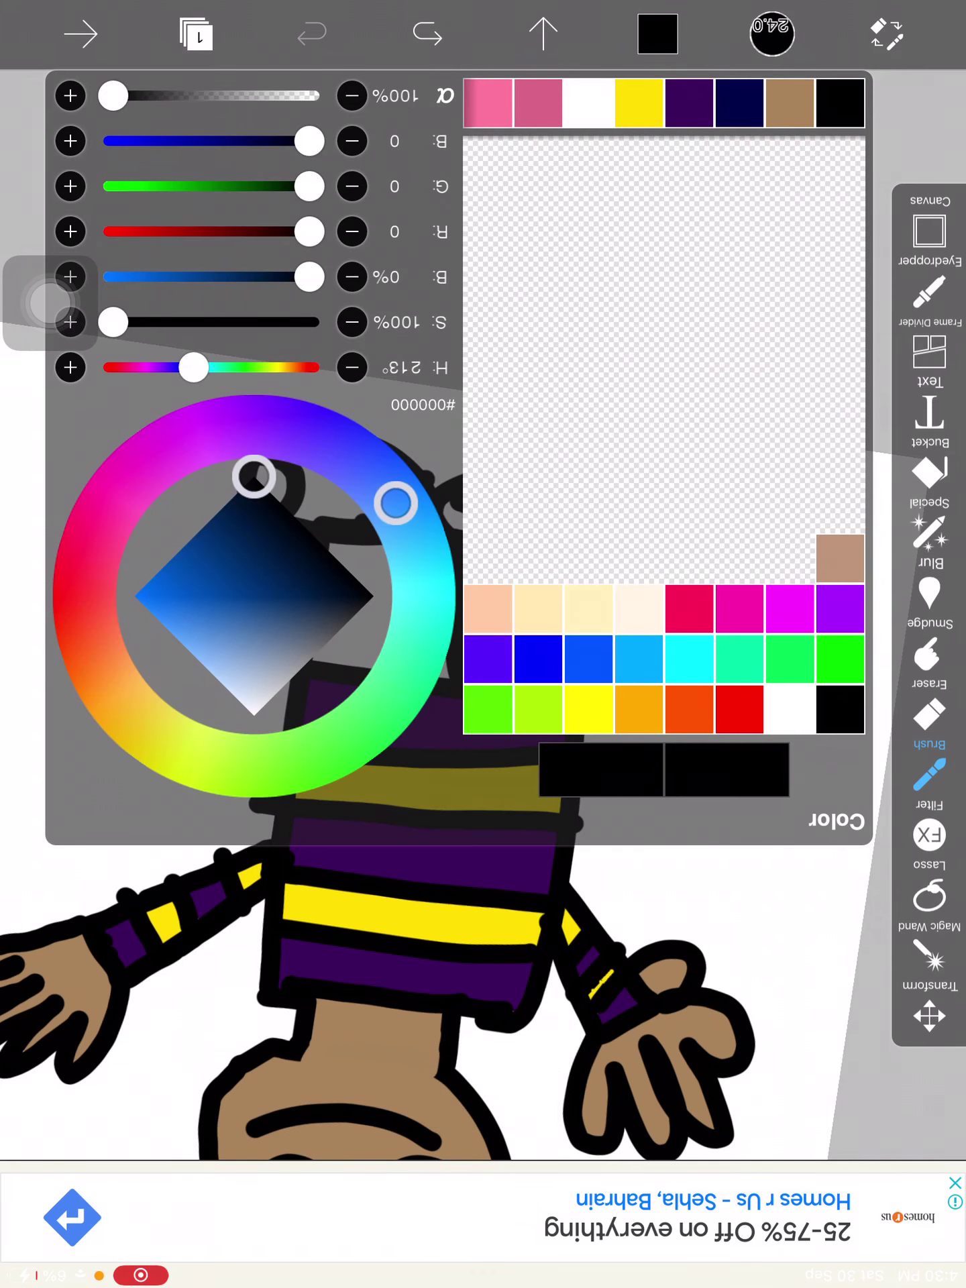
{"action": "left_click", "coordinate": [134, 597]}
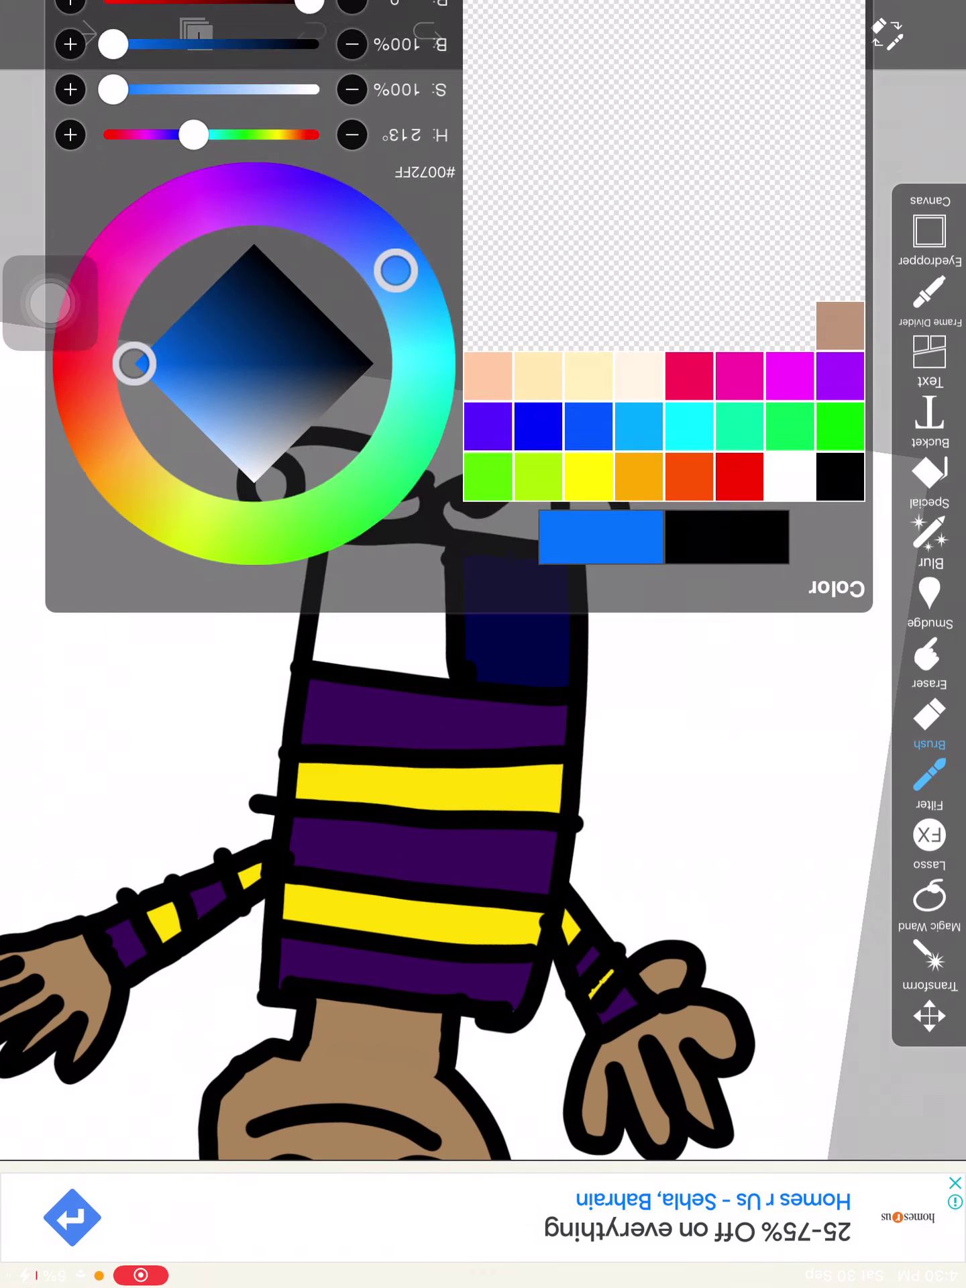
{"action": "left_click", "coordinate": [658, 34]}
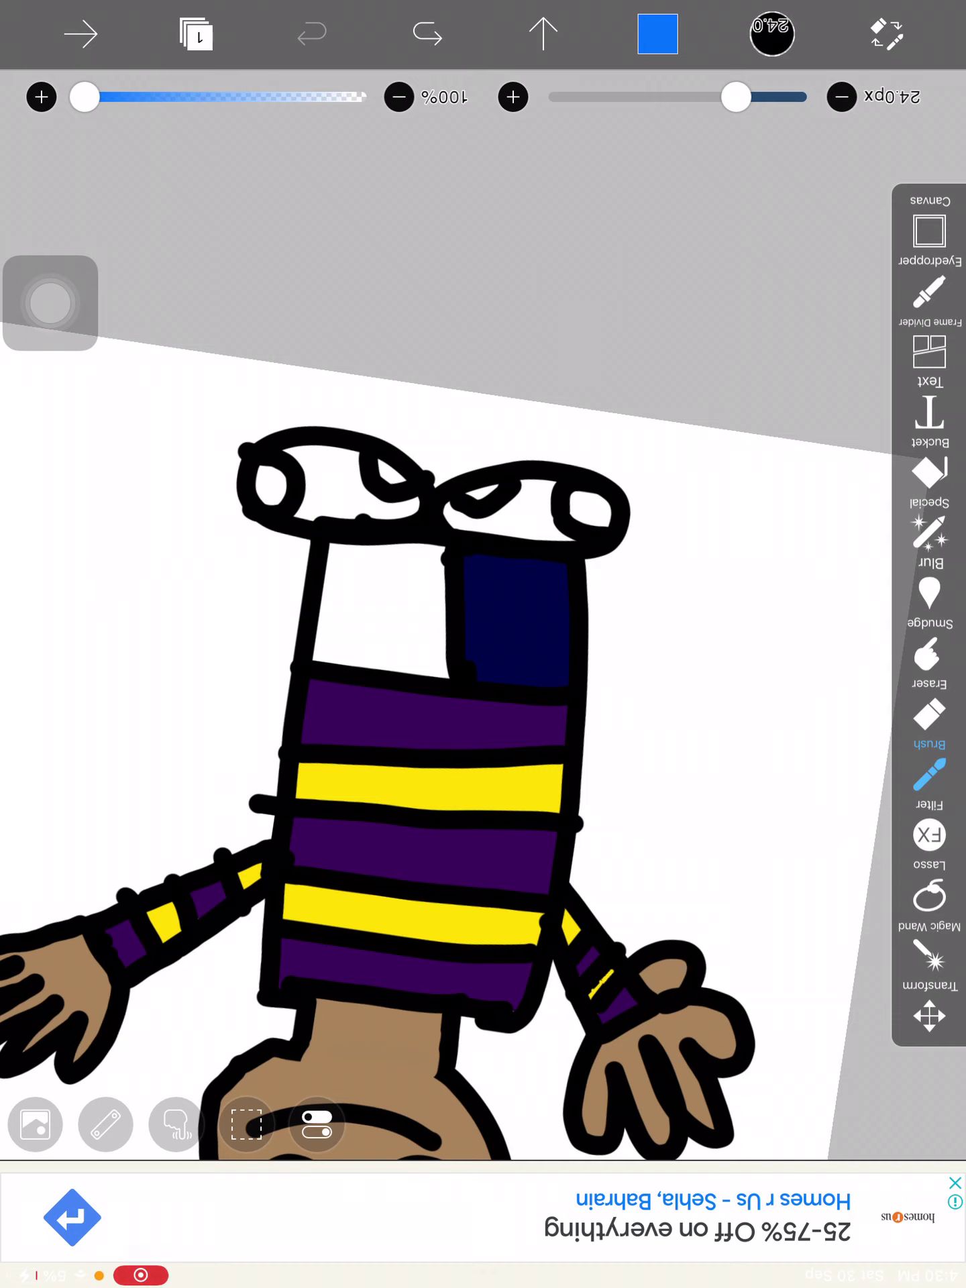
- Refill the white trouser leg with navy sampled from the other trouser leg
{"action": "left_click", "coordinate": [929, 292]}
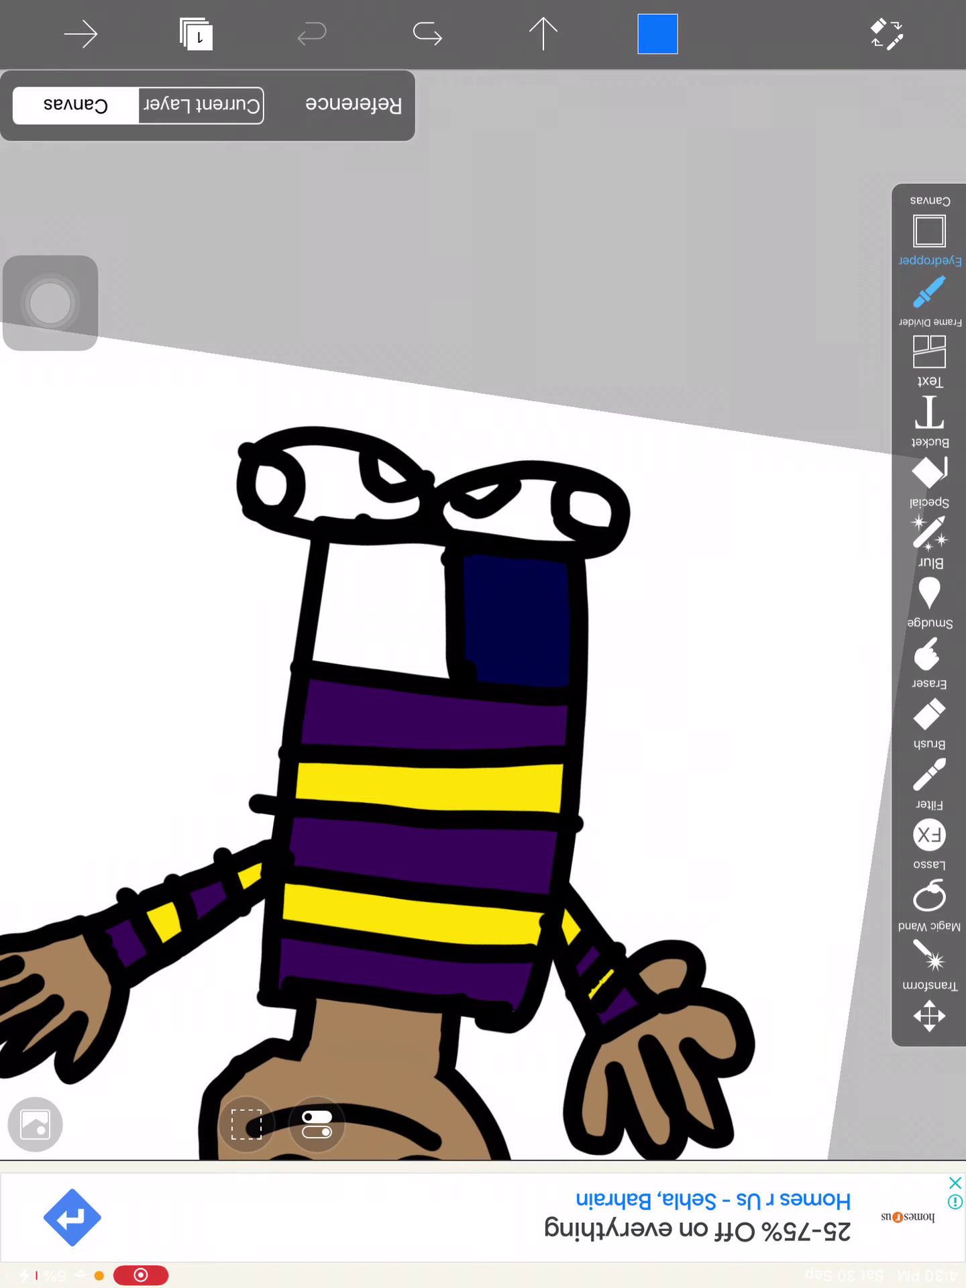
{"action": "left_click", "coordinate": [507, 631]}
{"action": "left_click", "coordinate": [930, 473]}
{"action": "left_click", "coordinate": [381, 604]}
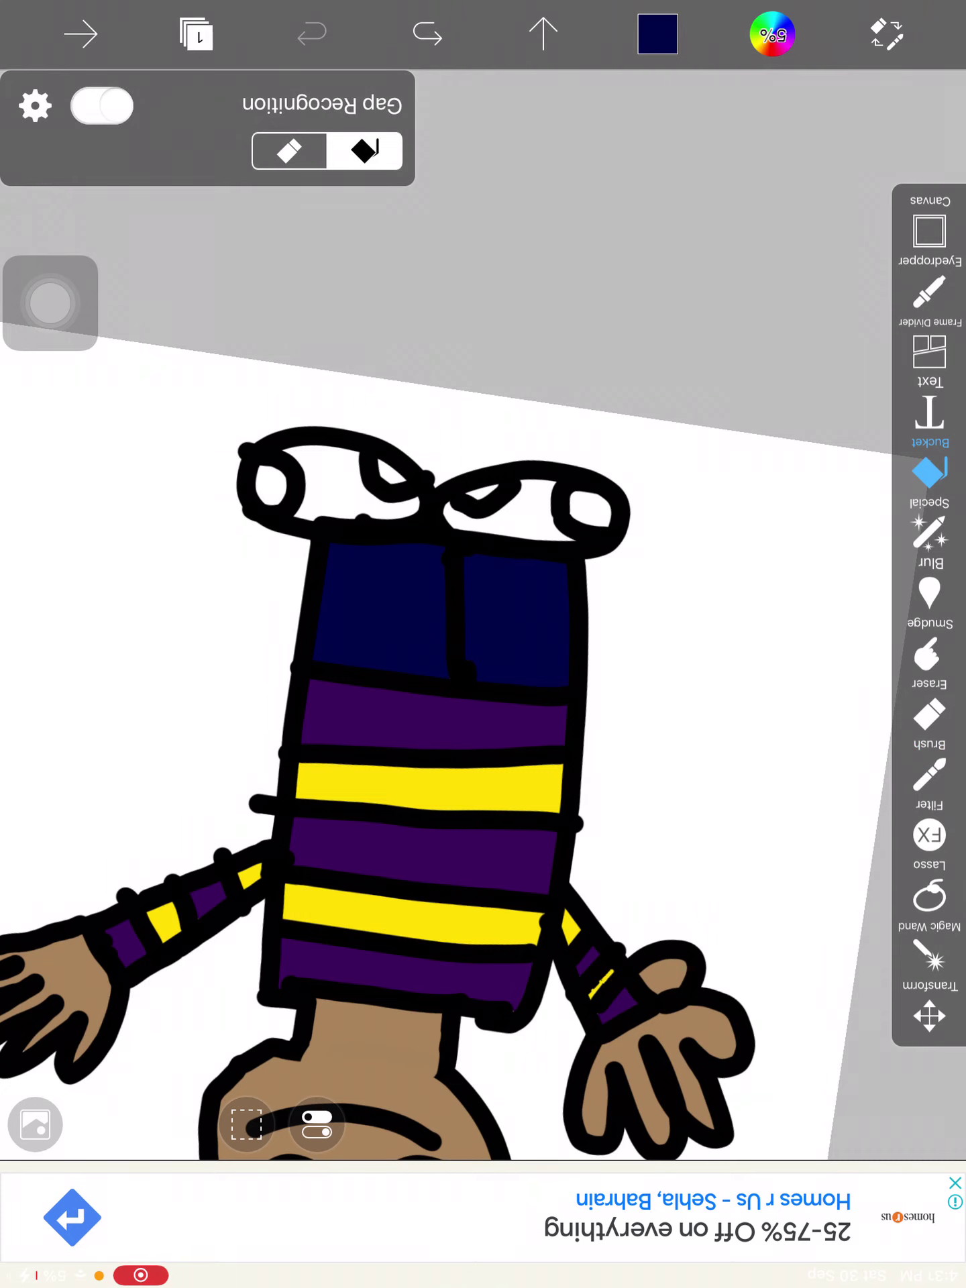
- Choose pure blue, then shift it to a pale lavender colour
{"action": "left_click", "coordinate": [657, 33]}
{"action": "left_click", "coordinate": [132, 594]}
{"action": "left_click", "coordinate": [658, 33]}
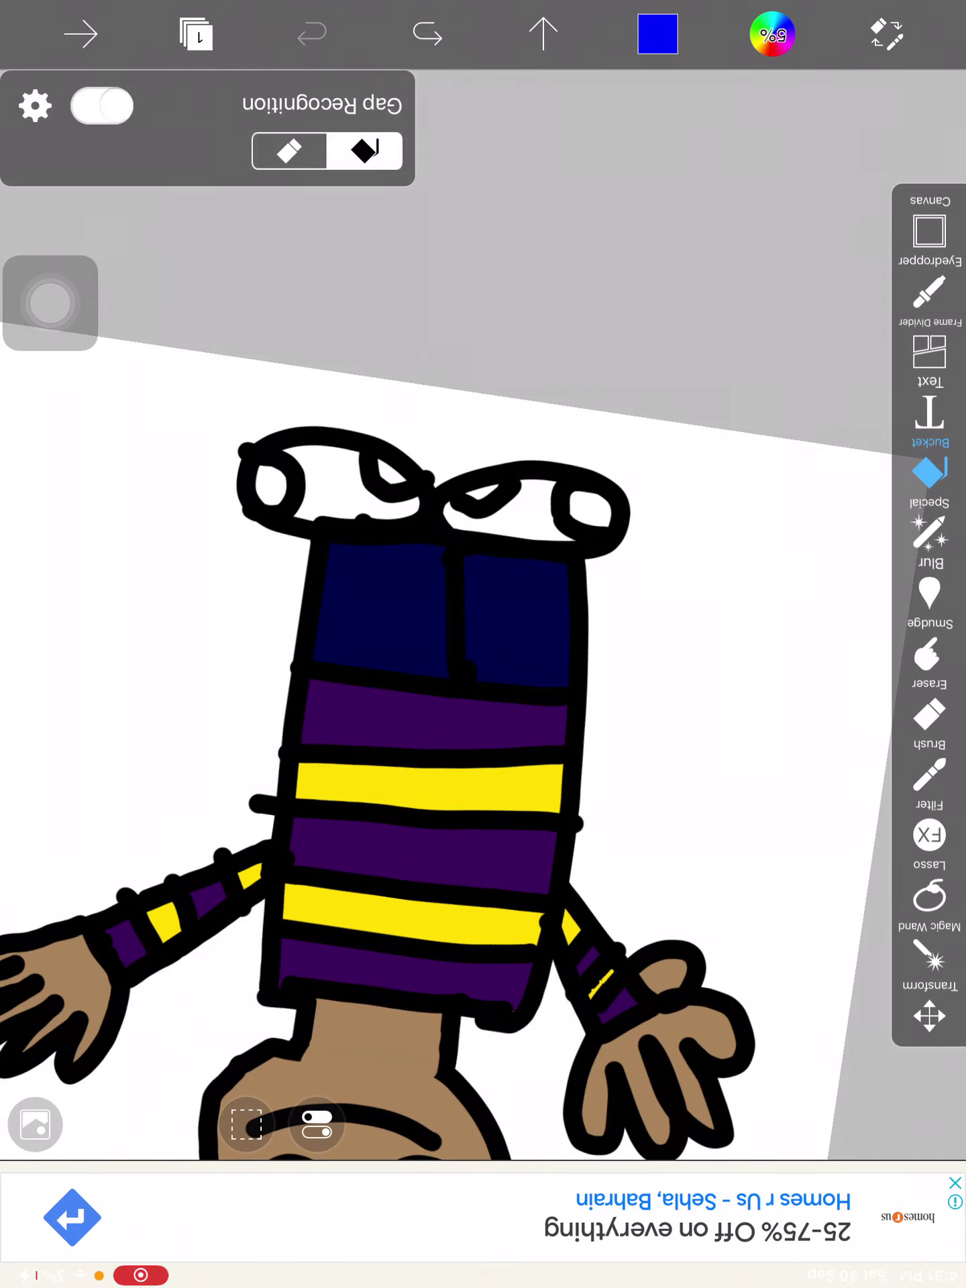
{"action": "scroll", "coordinate": [544, 453], "scroll_direction": "up", "scroll_amount": 5}
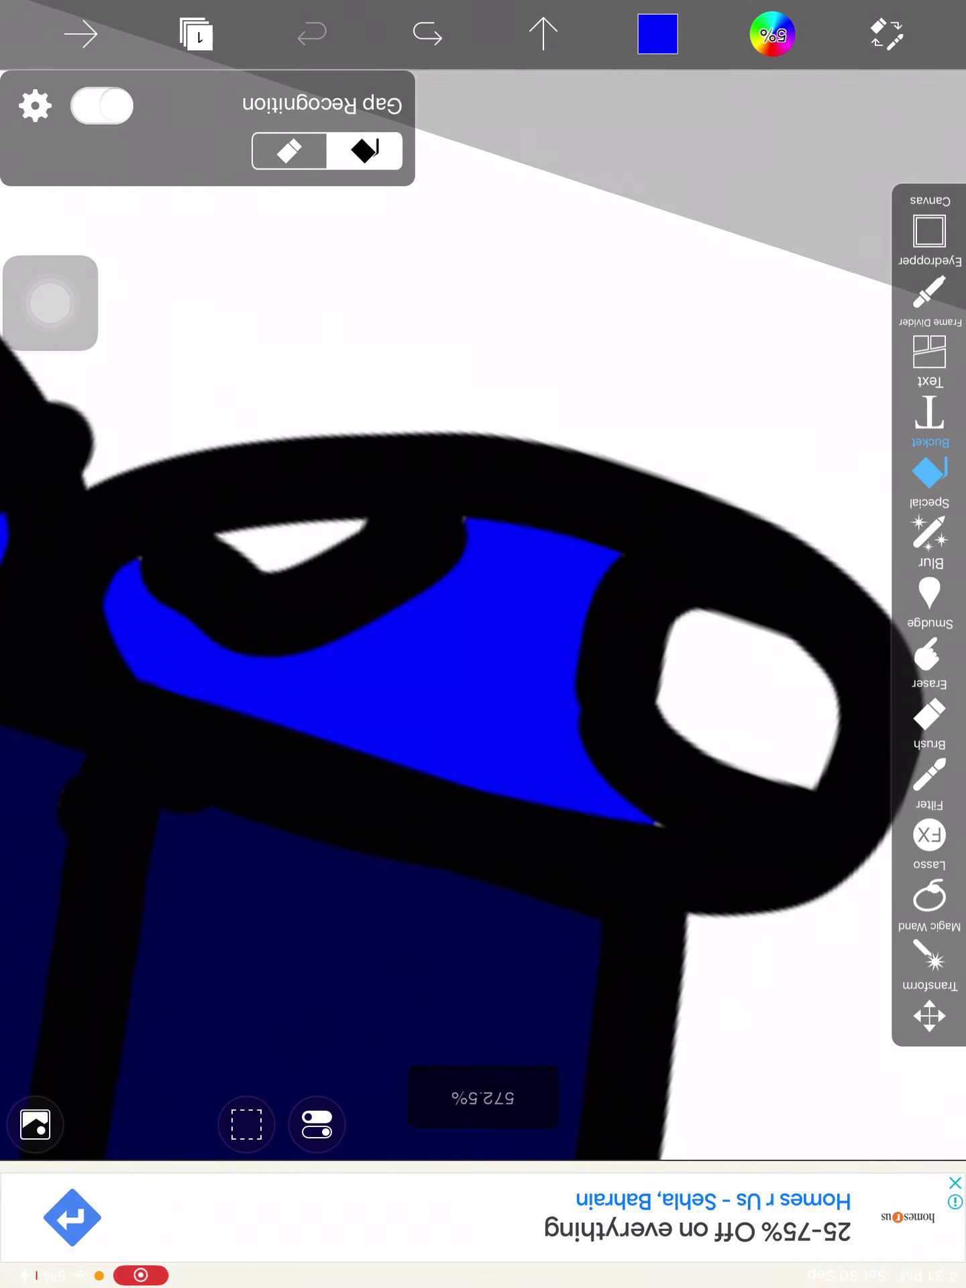
{"action": "left_click", "coordinate": [658, 33]}
{"action": "left_click_drag", "start_coordinate": [133, 596], "coordinate": [222, 682]}
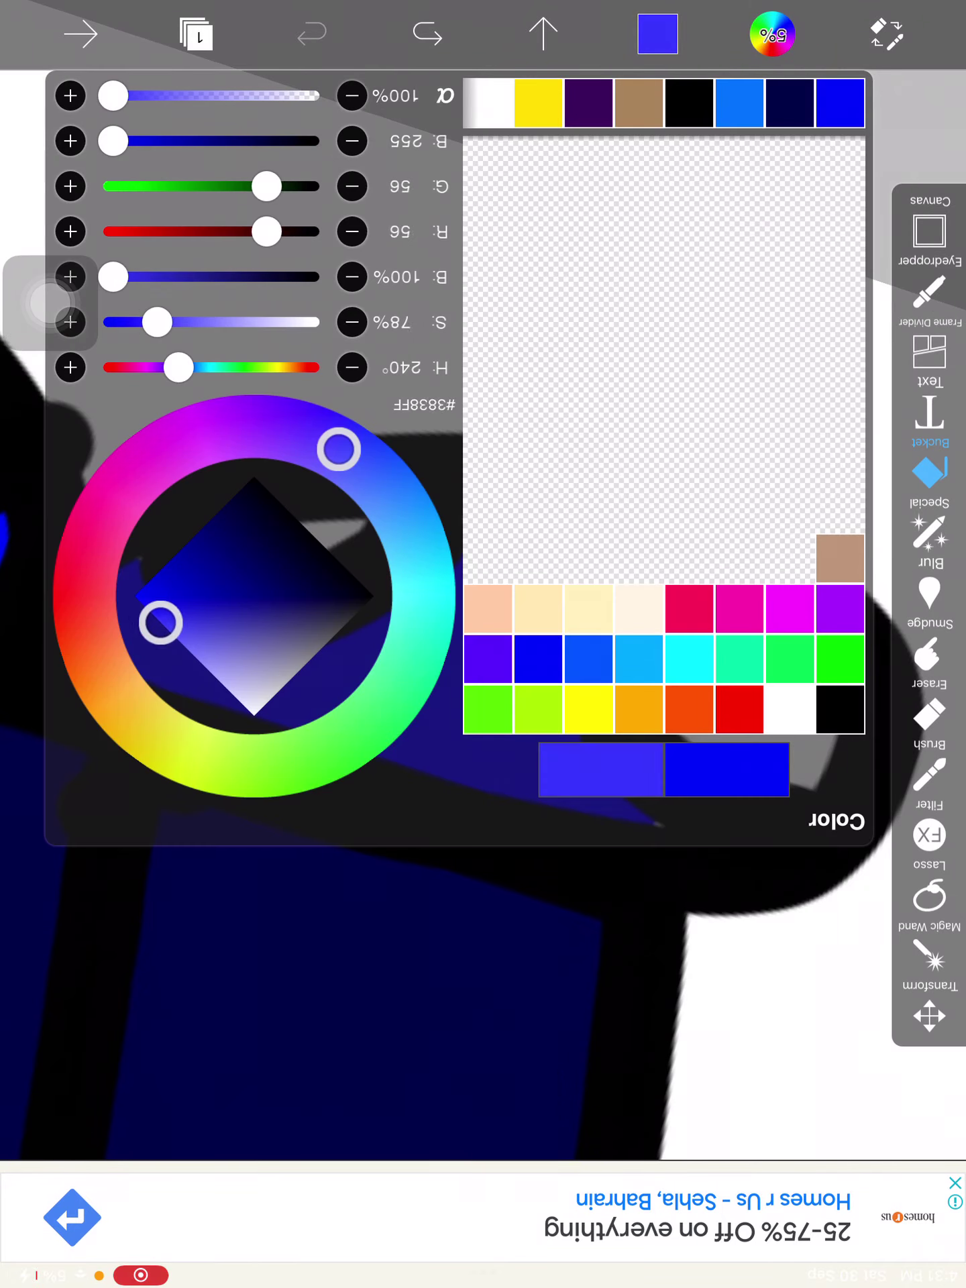
{"action": "left_click", "coordinate": [658, 33]}
- Fill the inside of the sock ring lavender and zoom out to see the whole character
{"action": "left_click", "coordinate": [745, 698]}
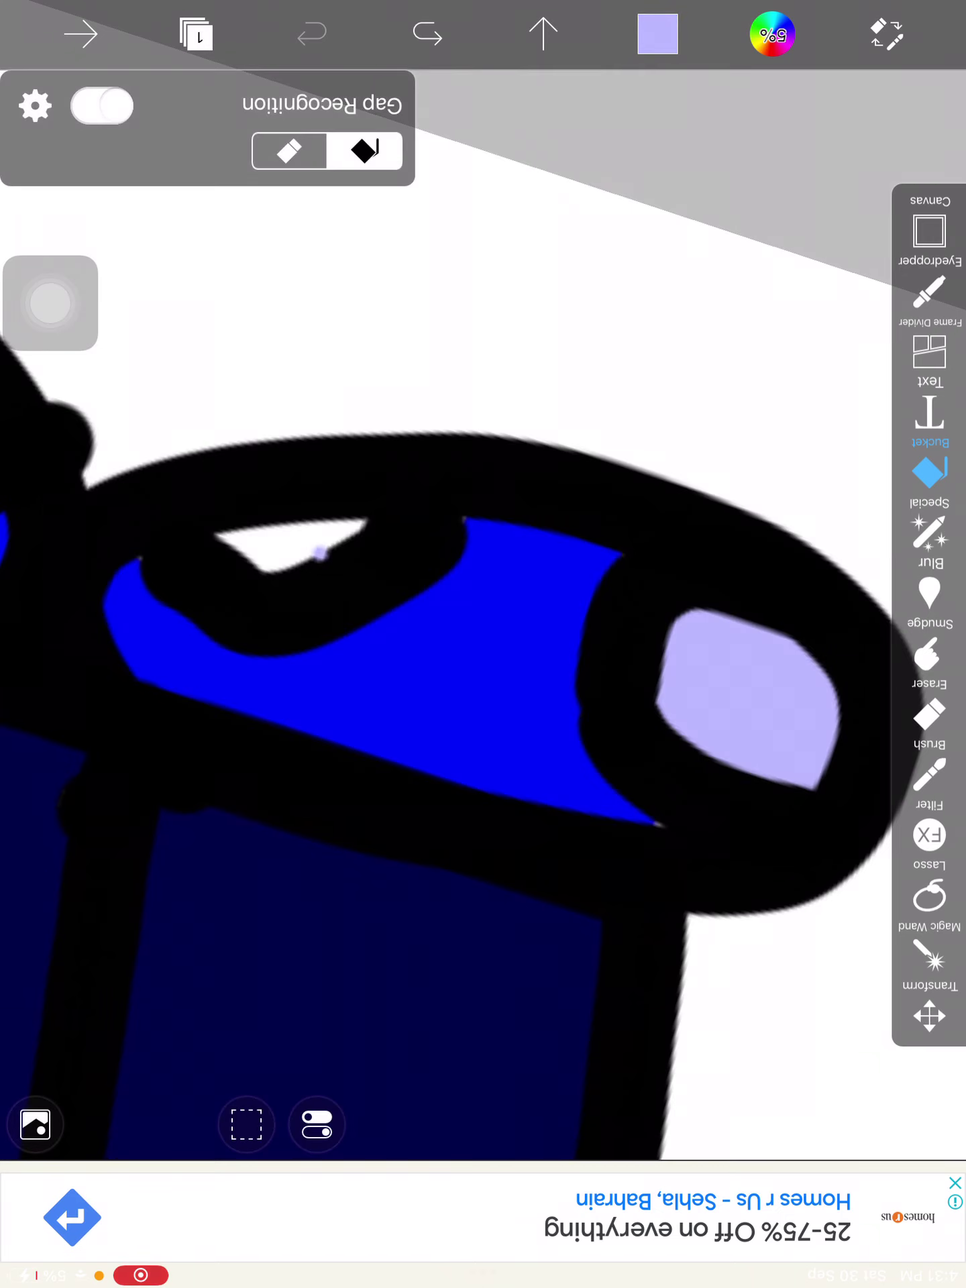
{"action": "scroll", "coordinate": [484, 671], "scroll_direction": "down", "scroll_amount": 1}
{"action": "scroll", "coordinate": [483, 671], "scroll_direction": "down", "scroll_amount": 3}
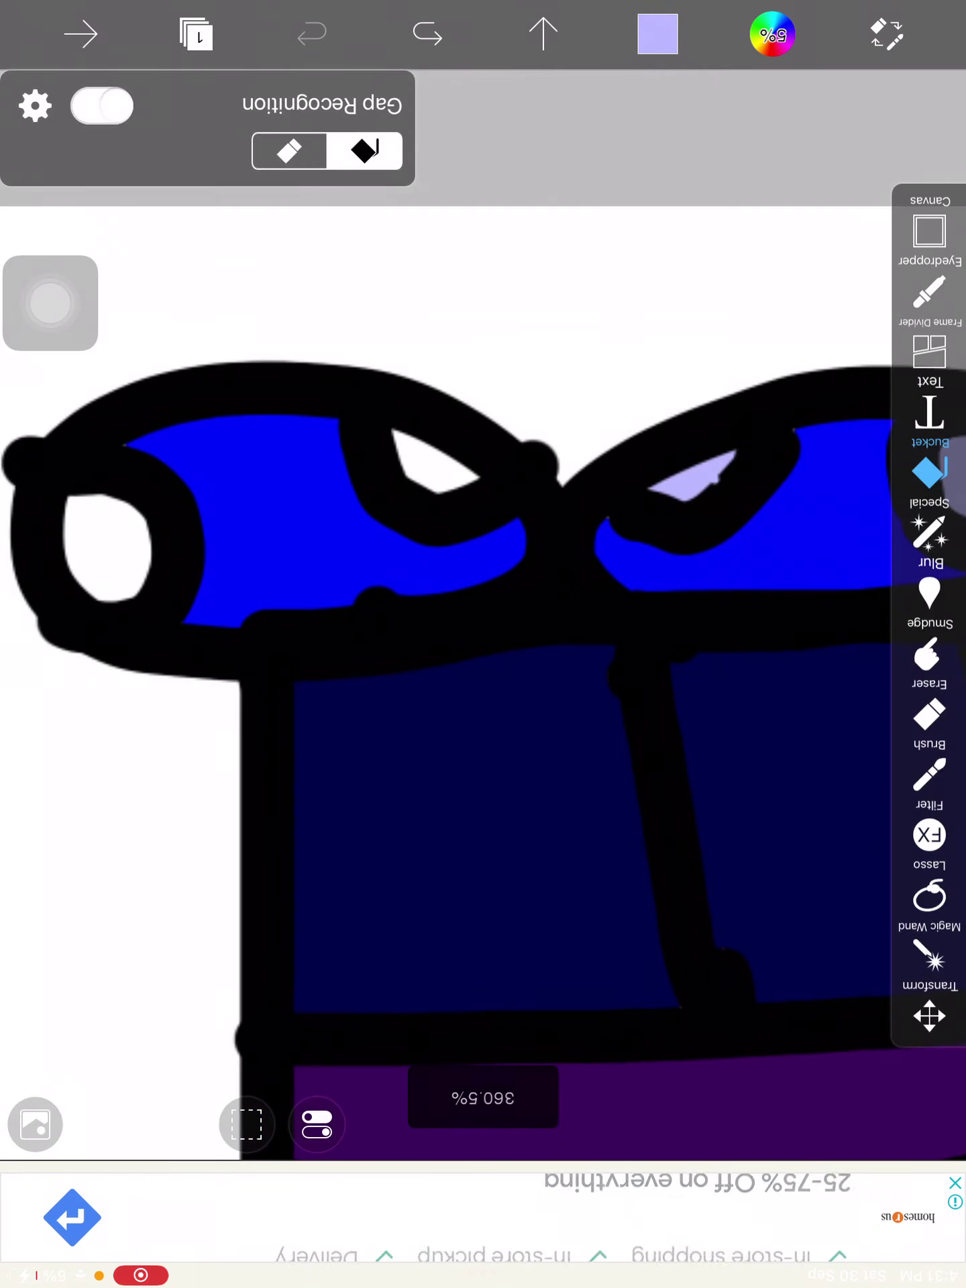
{"action": "scroll", "coordinate": [483, 672], "scroll_direction": "up", "scroll_amount": 3}
{"action": "scroll", "coordinate": [484, 604], "scroll_direction": "down", "scroll_amount": 5}
{"action": "scroll", "coordinate": [483, 604], "scroll_direction": "down", "scroll_amount": 5}
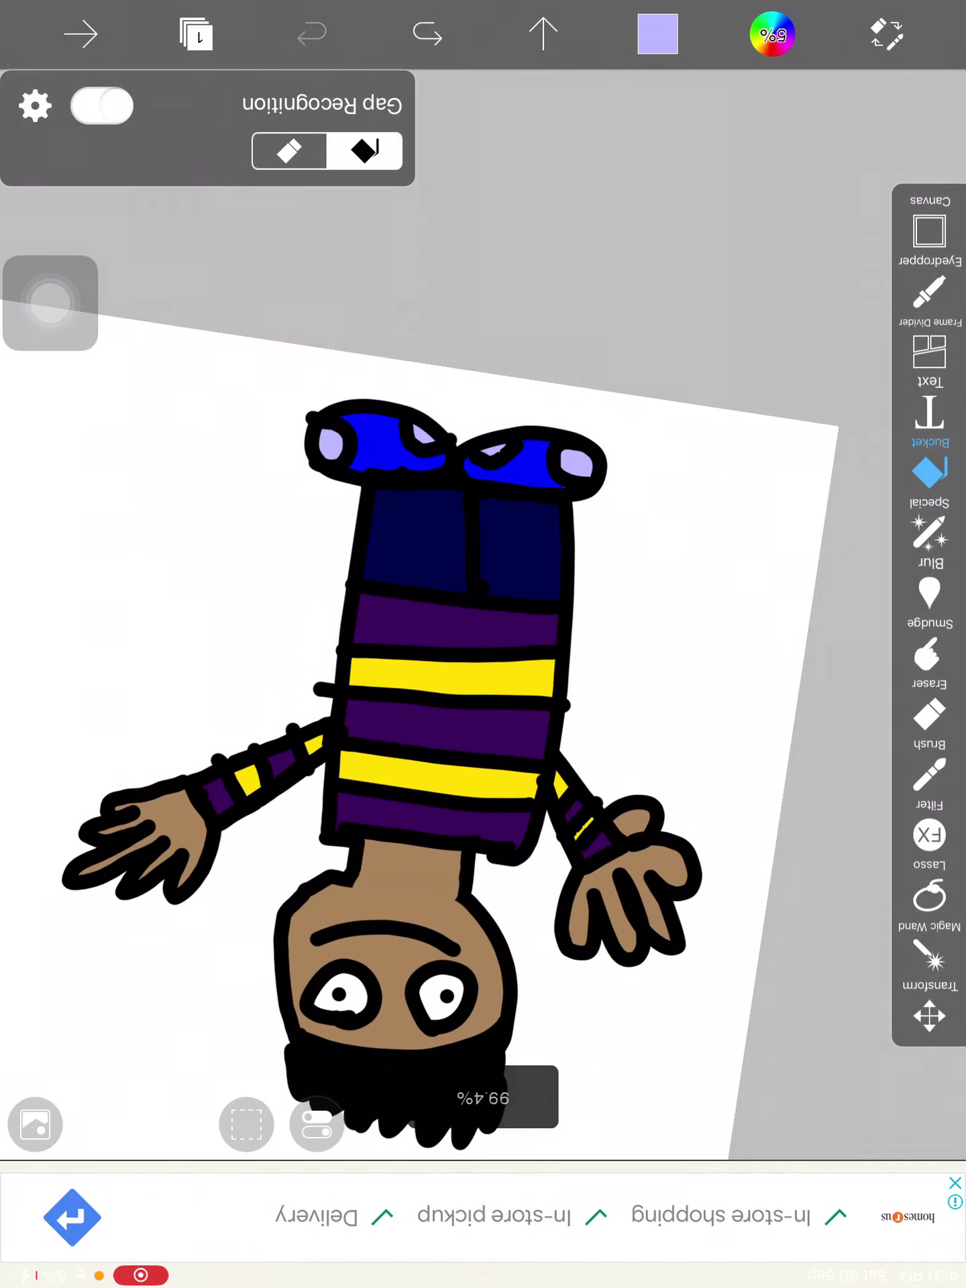
{"action": "scroll", "coordinate": [483, 604], "scroll_direction": "down", "scroll_amount": 2}
{"action": "scroll", "coordinate": [362, 590], "scroll_direction": "up", "scroll_amount": 1}
{"action": "scroll", "coordinate": [430, 591], "scroll_direction": "up", "scroll_amount": 1}
{"action": "scroll", "coordinate": [430, 591], "scroll_direction": "down", "scroll_amount": 2}
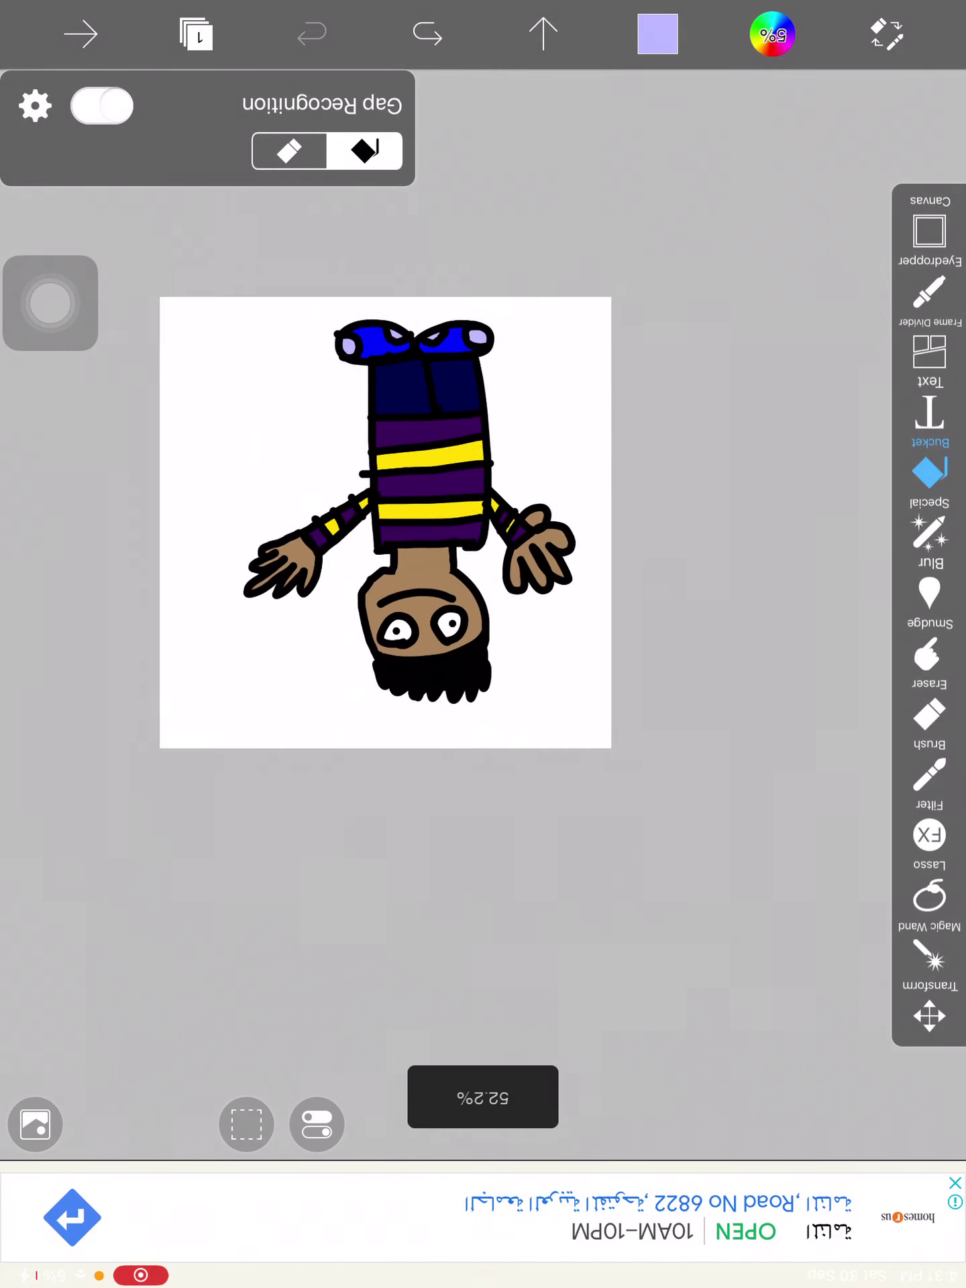
{"action": "scroll", "coordinate": [430, 591], "scroll_direction": "down", "scroll_amount": 1}
{"action": "scroll", "coordinate": [444, 544], "scroll_direction": "up", "scroll_amount": 1}
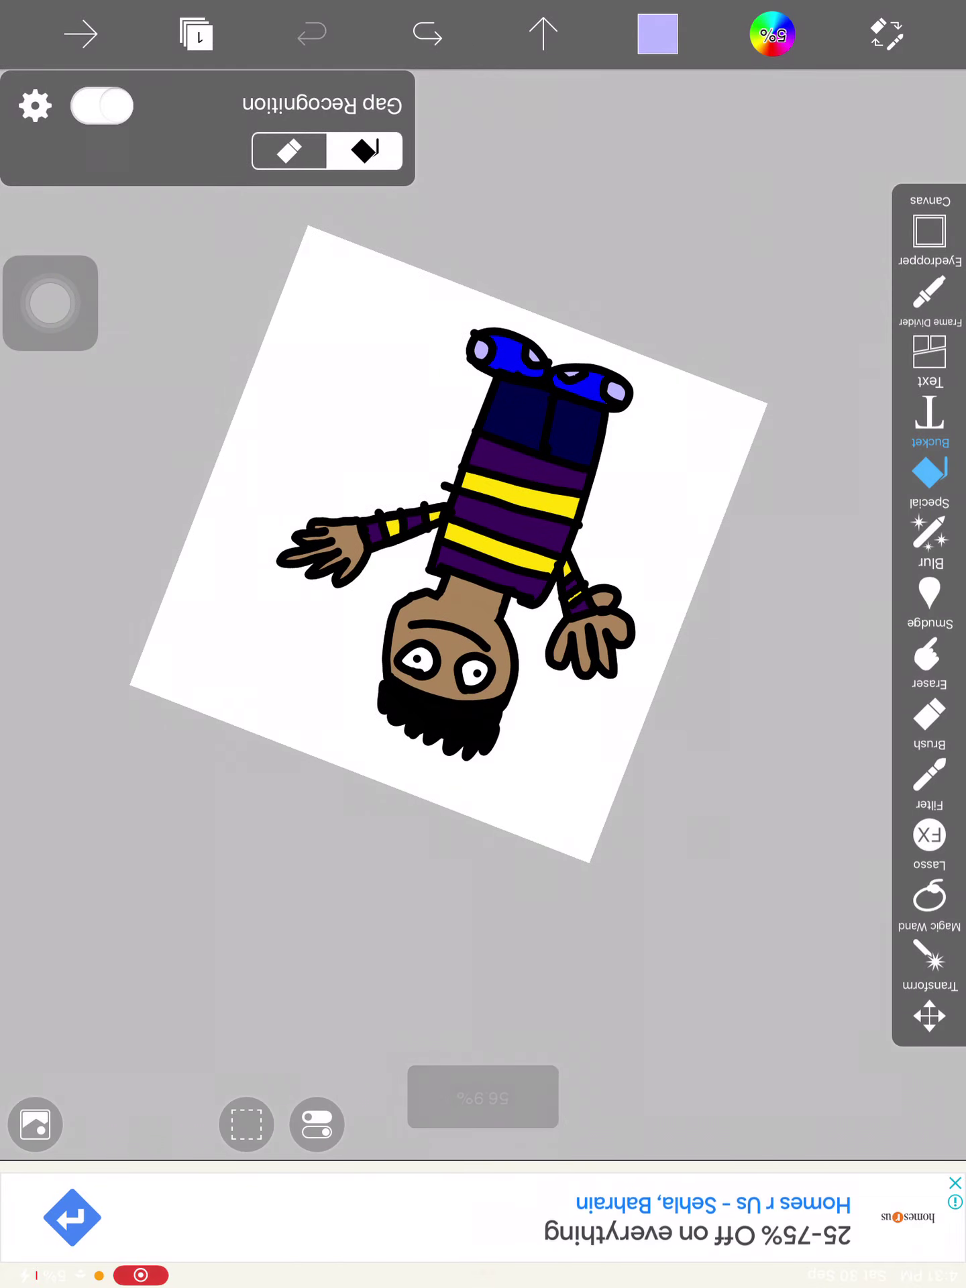
{"action": "scroll", "coordinate": [443, 510], "scroll_direction": "down", "scroll_amount": 1}
{"action": "scroll", "coordinate": [443, 490], "scroll_direction": "up", "scroll_amount": 1}
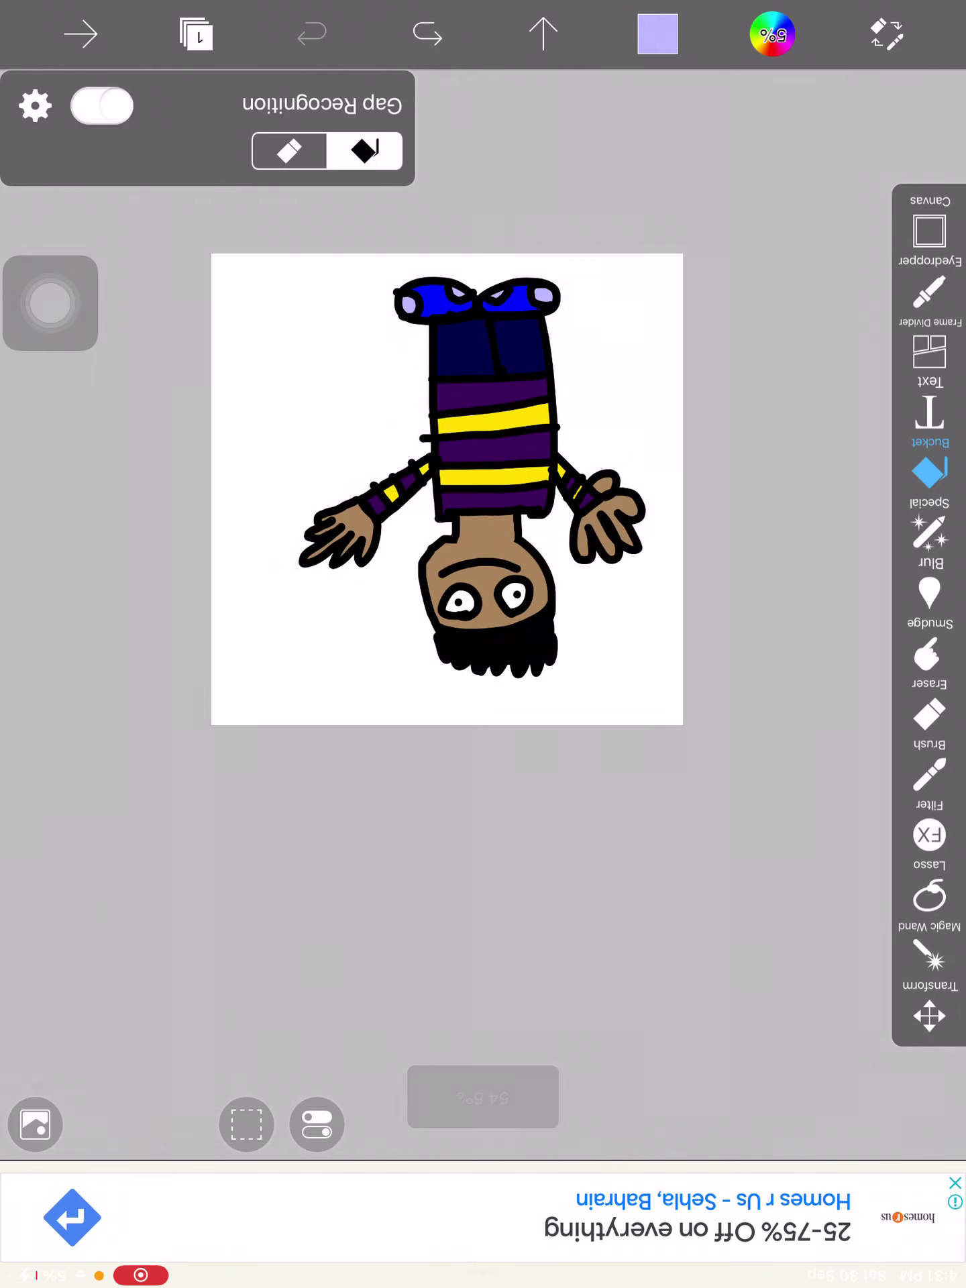
- Scroll the filter list to Relief, apply it to the character and confirm
{"action": "left_click", "coordinate": [930, 836]}
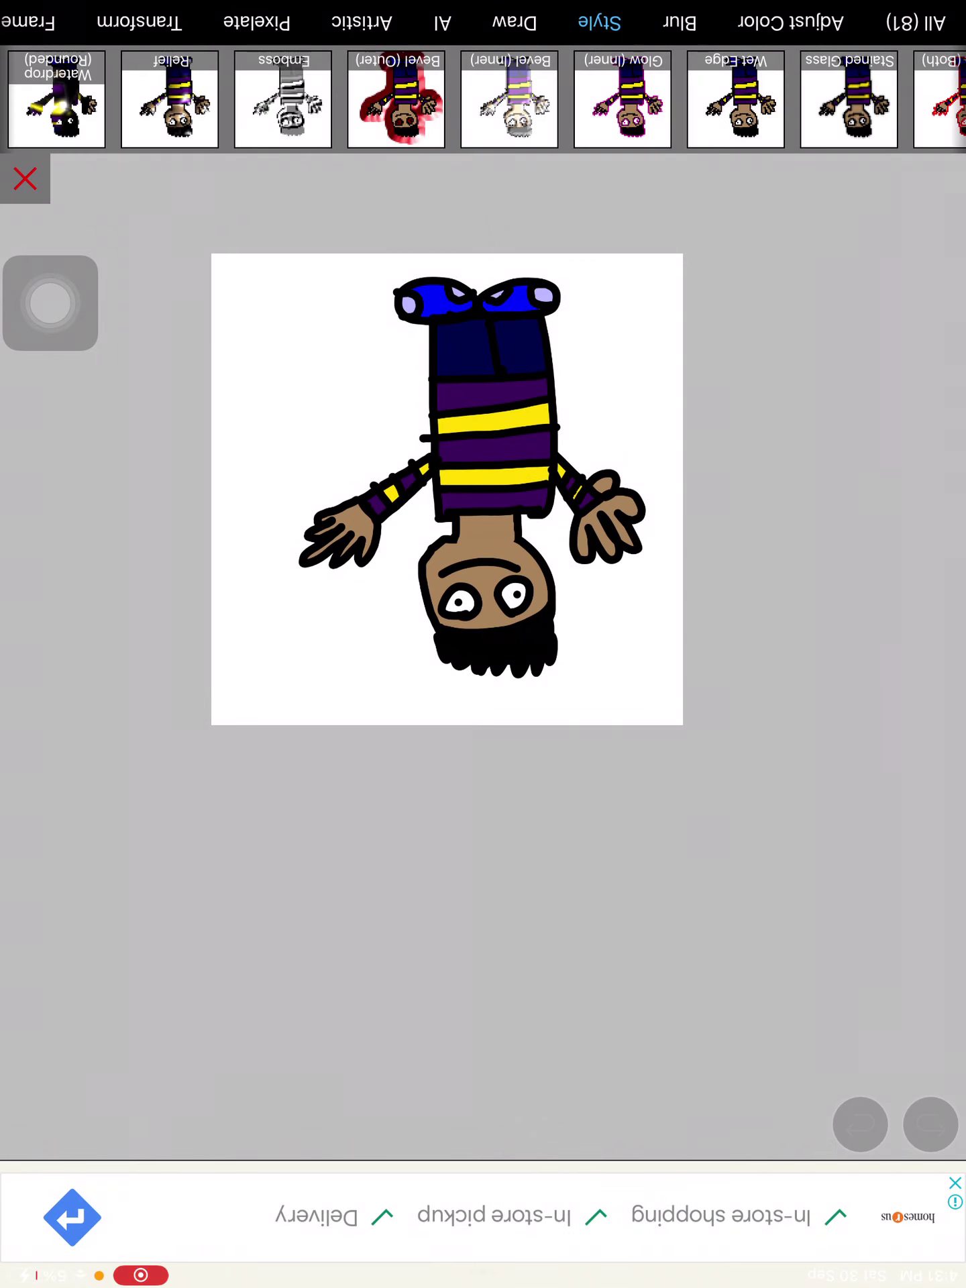
{"action": "left_click_drag", "start_coordinate": [570, 100], "coordinate": [402, 101]}
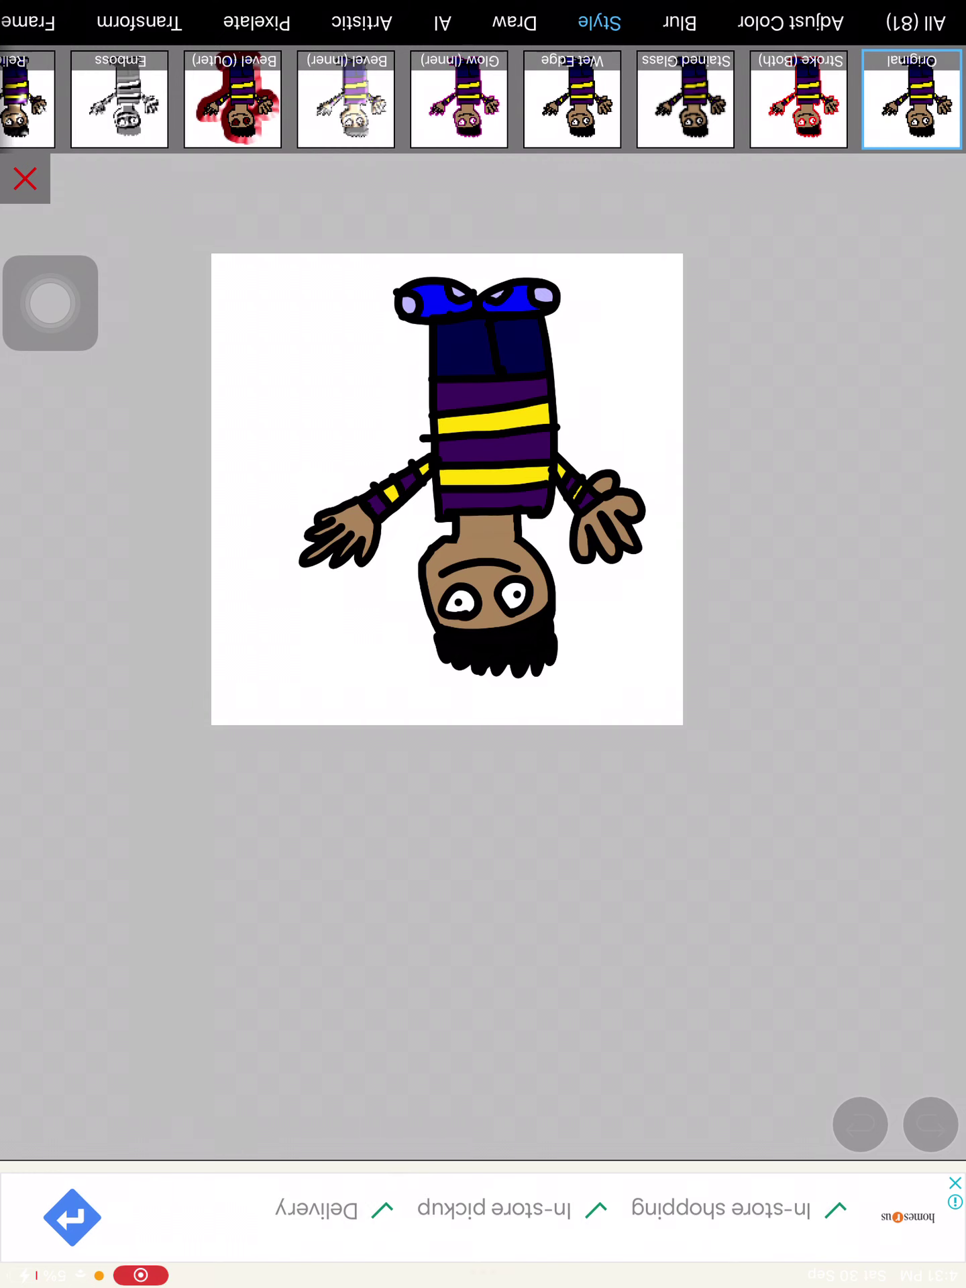
{"action": "left_click_drag", "start_coordinate": [470, 101], "coordinate": [577, 101]}
{"action": "left_click_drag", "start_coordinate": [269, 100], "coordinate": [456, 100]}
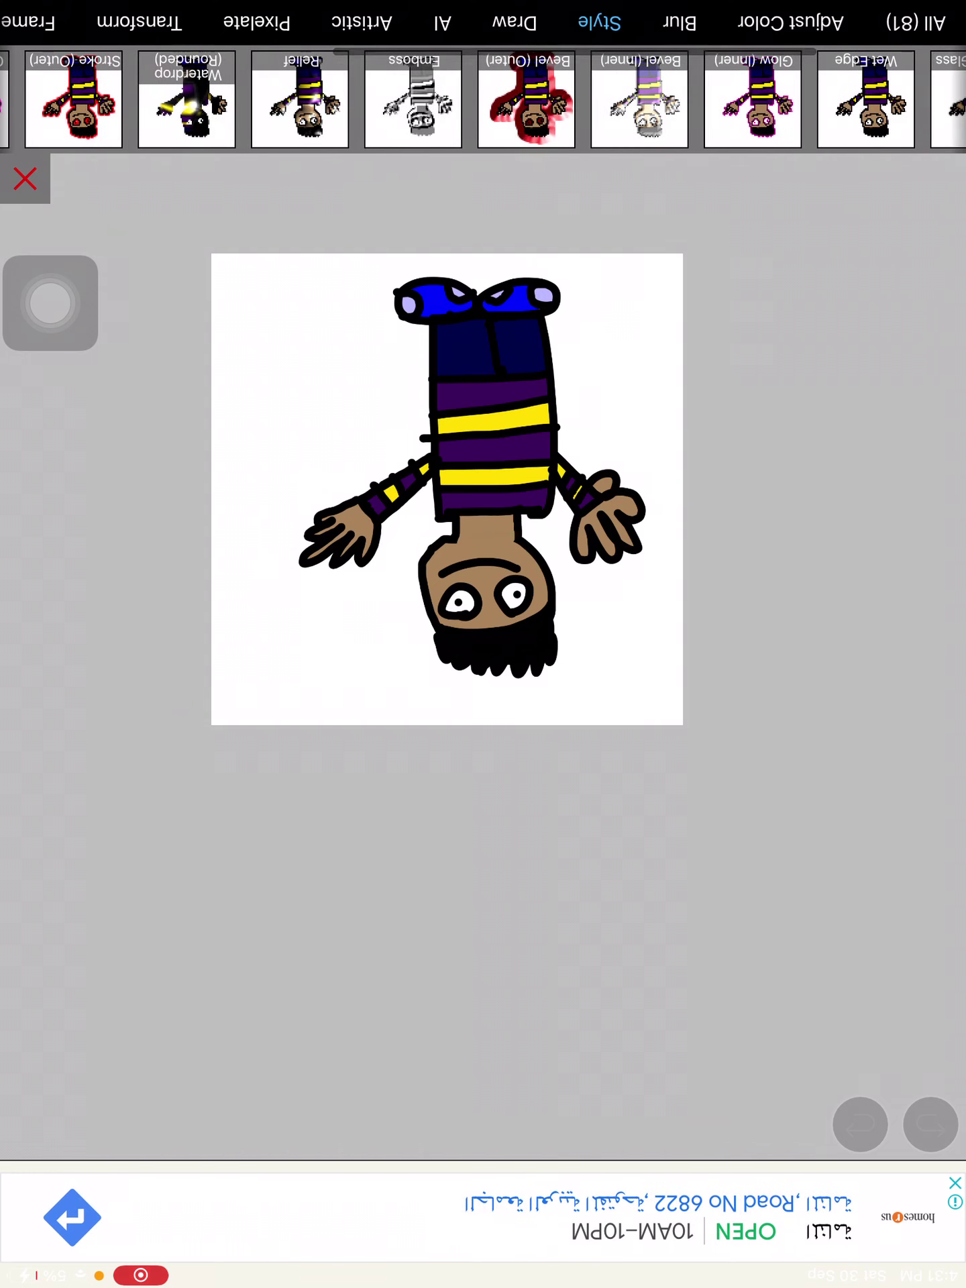
{"action": "left_click", "coordinate": [300, 100]}
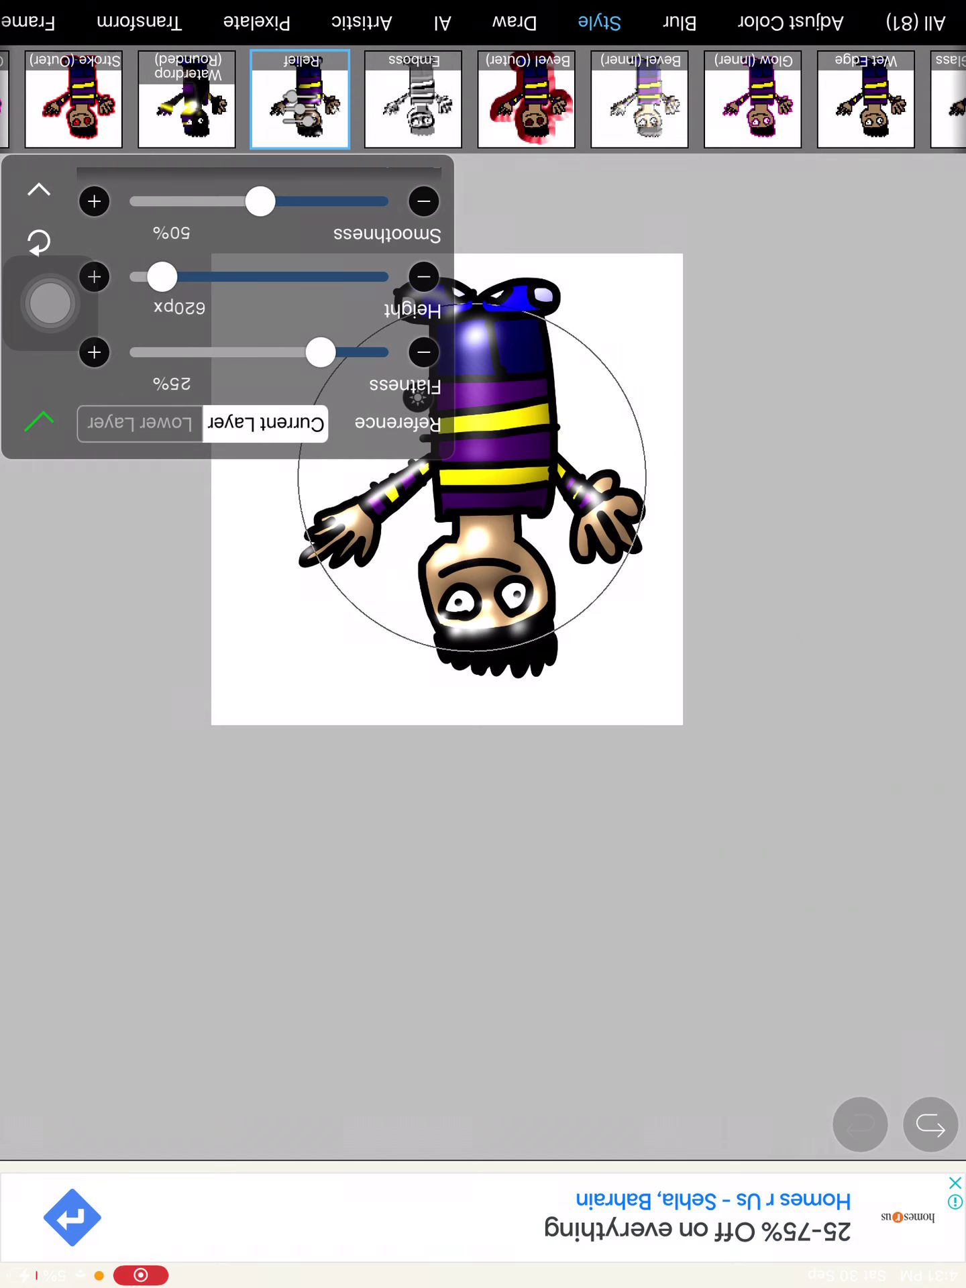
{"action": "mouse_move", "coordinate": [470, 470]}
{"action": "left_mouse_down"}
{"action": "mouse_move", "coordinate": [537, 526]}
{"action": "mouse_move", "coordinate": [557, 479]}
{"action": "left_mouse_up"}
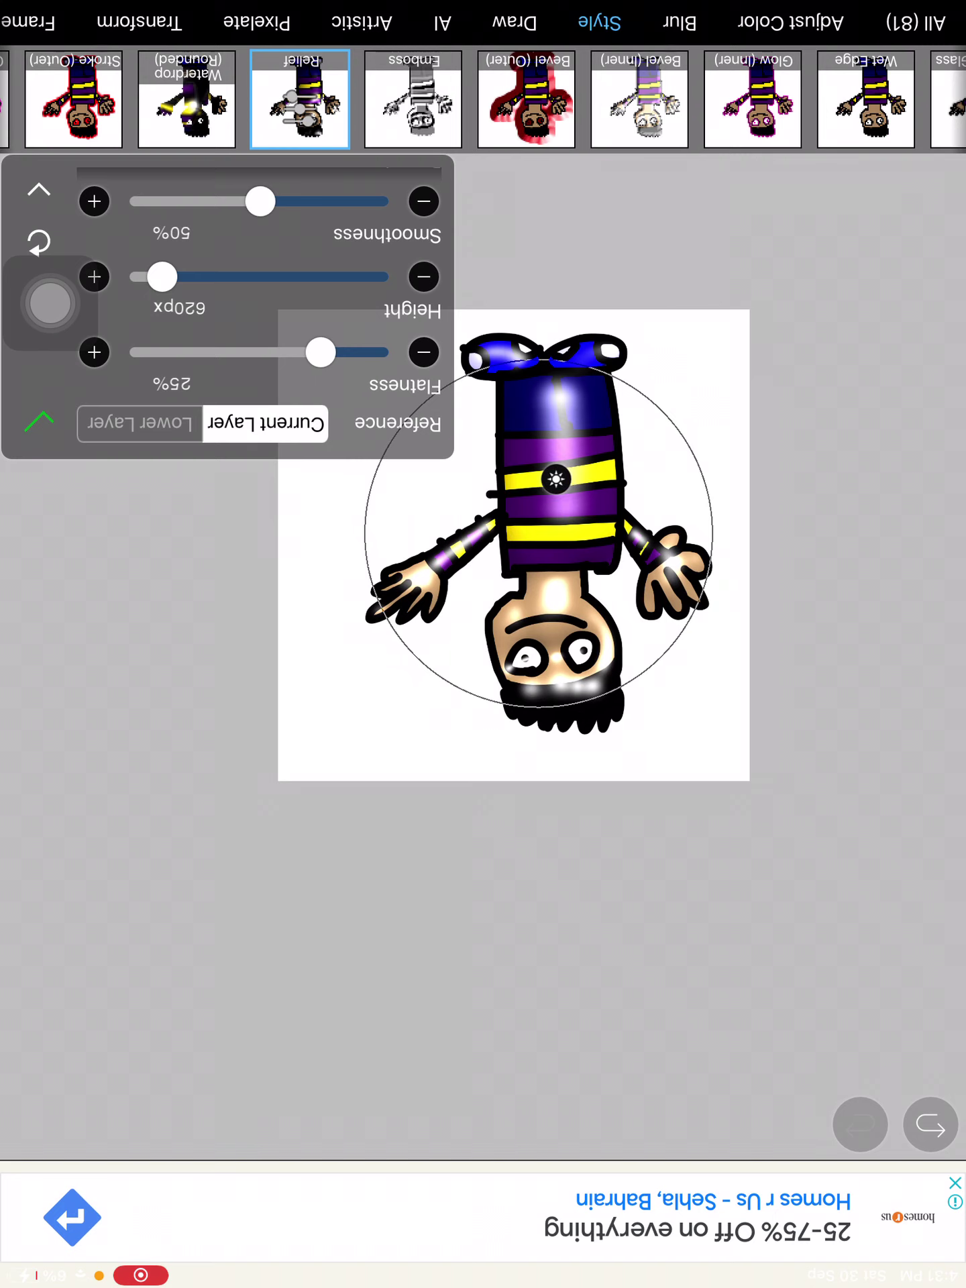
{"action": "left_click", "coordinate": [40, 421]}
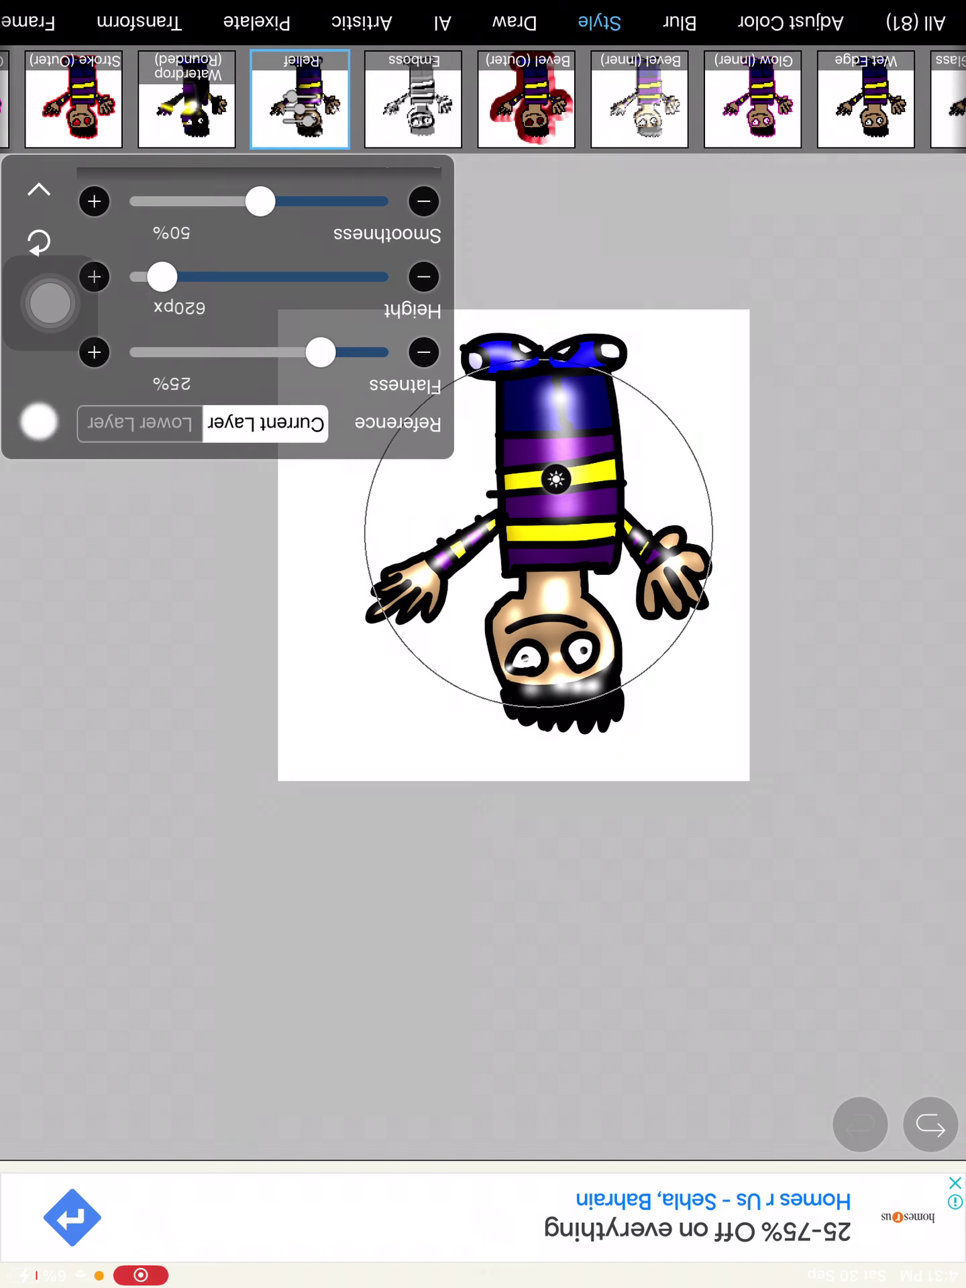
{"action": "left_click_drag", "start_coordinate": [514, 544], "coordinate": [544, 538]}
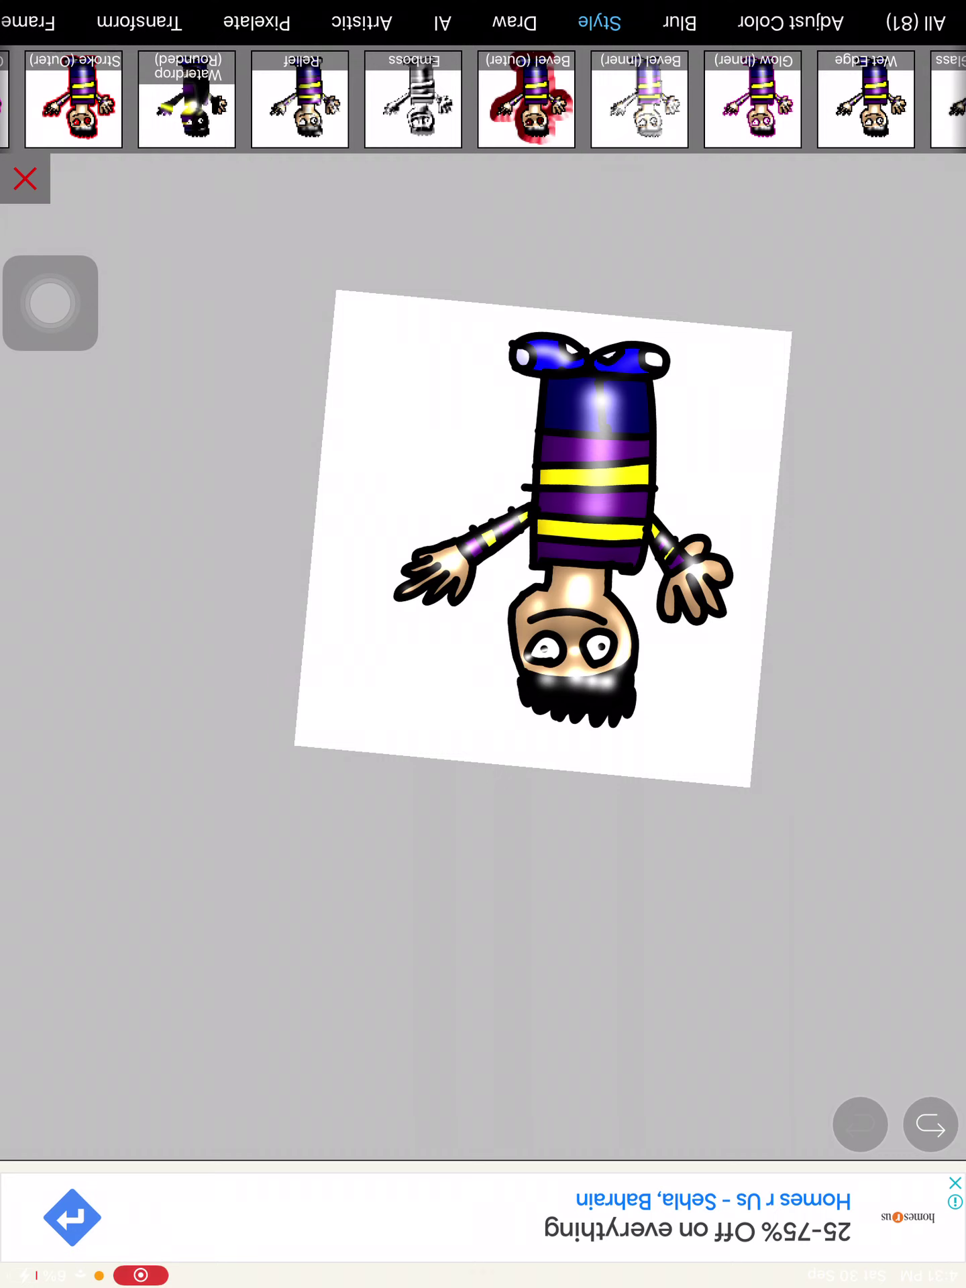
- Leave the canvas via Back to My Gallery to save Untitled3, then close the timelapse
{"action": "left_click", "coordinate": [25, 178]}
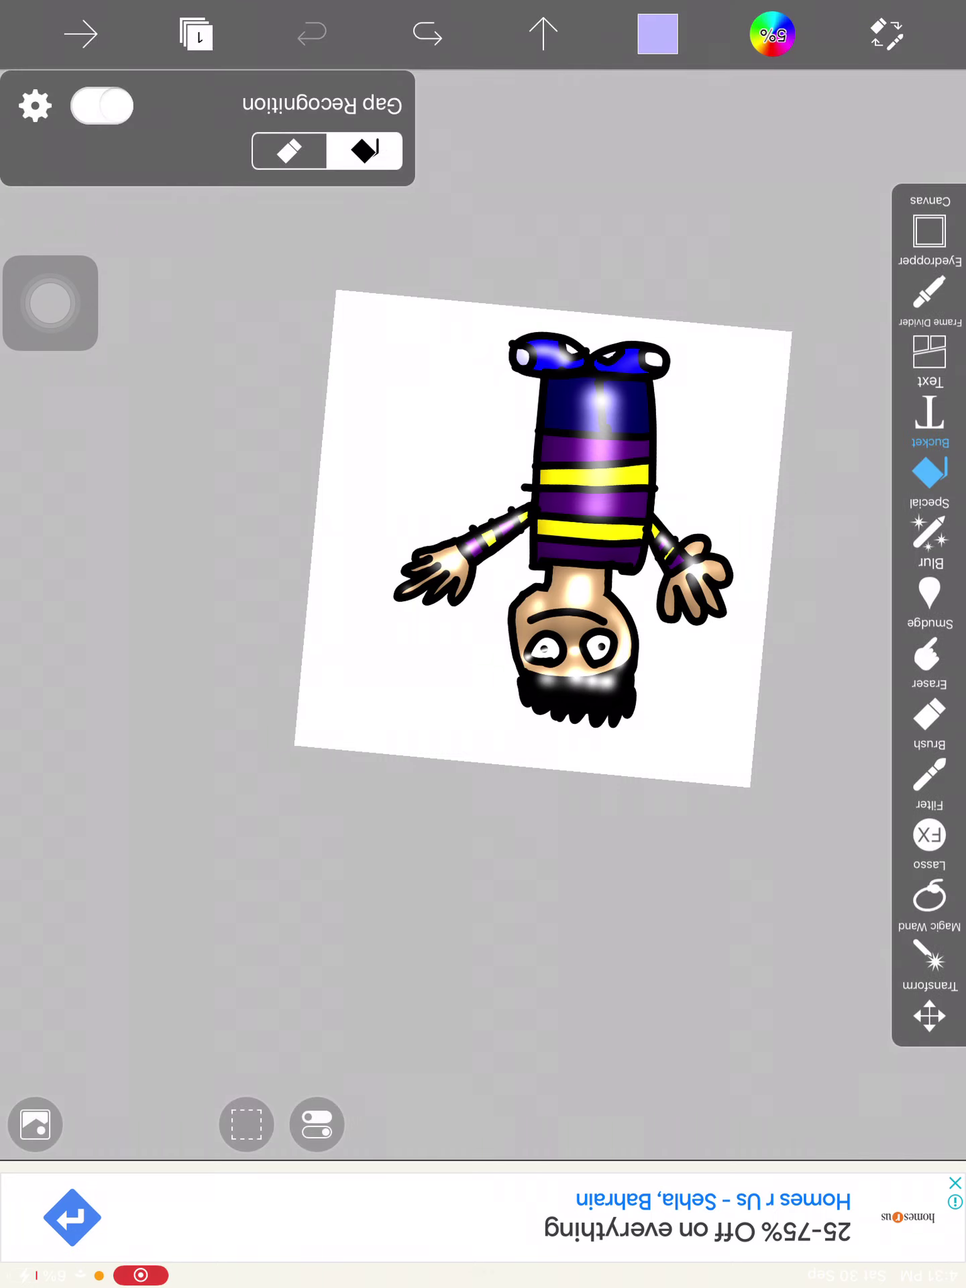
{"action": "left_click", "coordinate": [81, 33]}
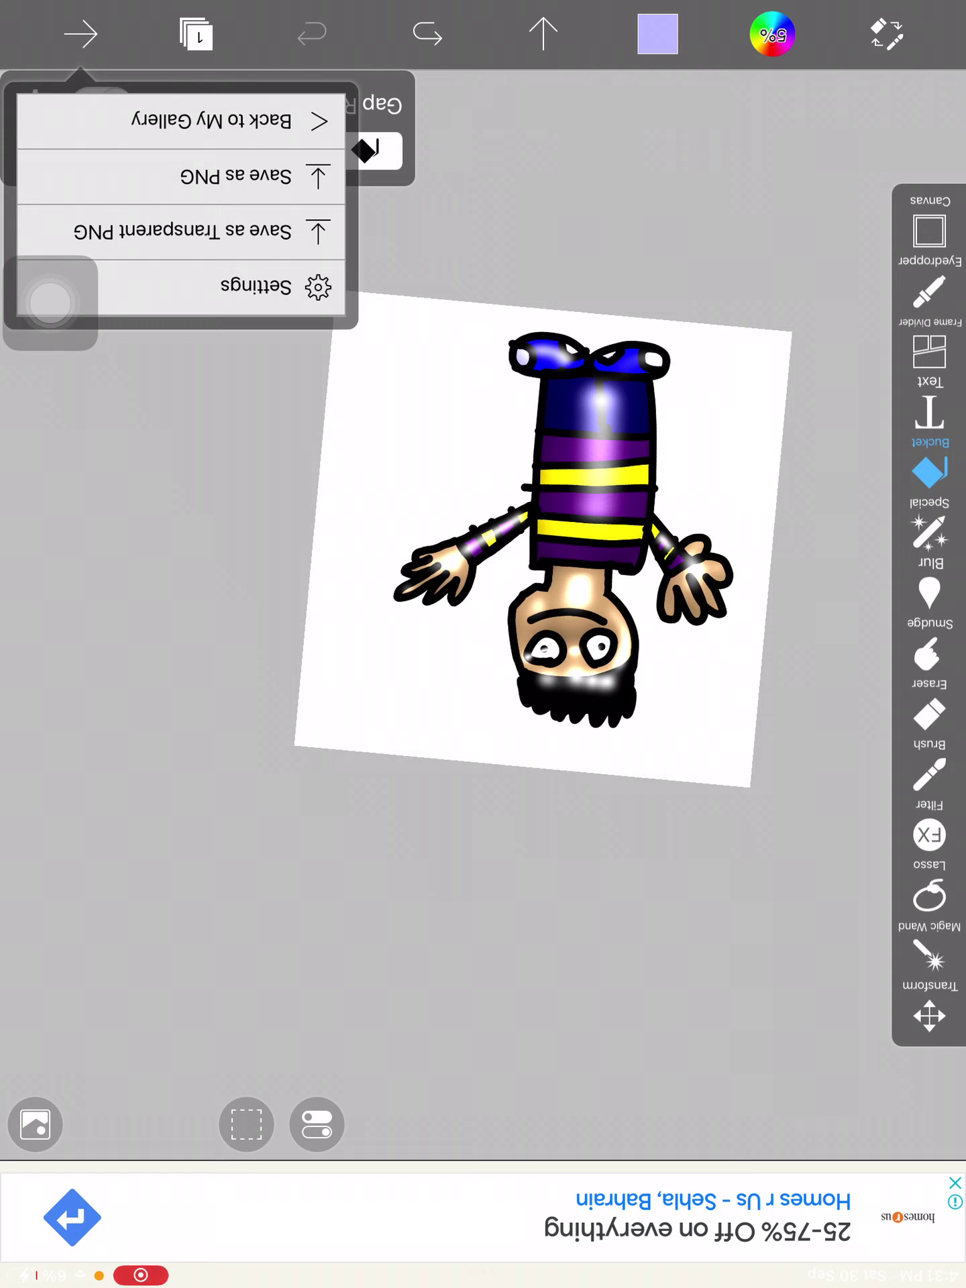
{"action": "left_click", "coordinate": [202, 121]}
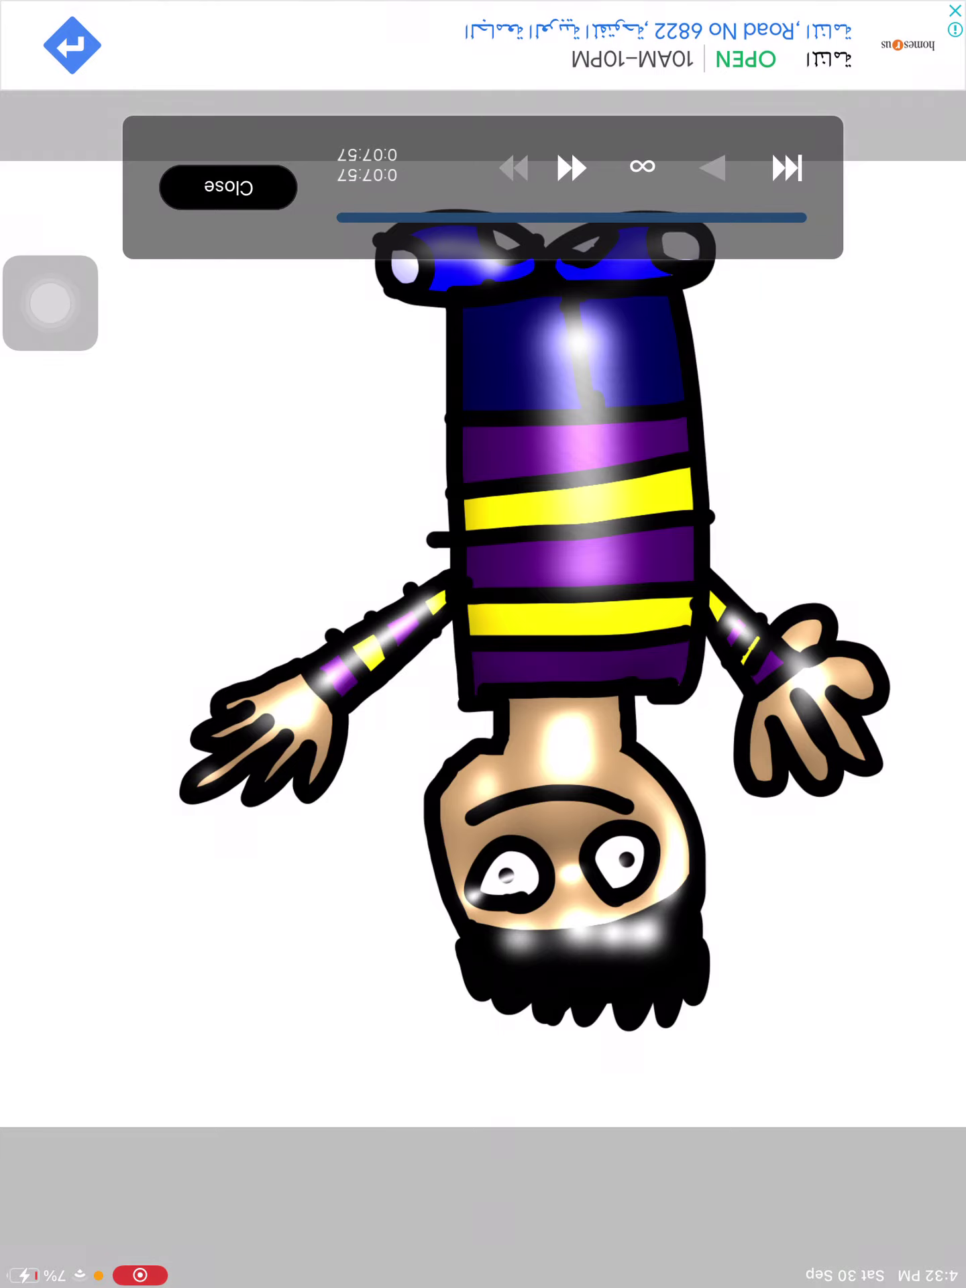
{"action": "left_click", "coordinate": [228, 187]}
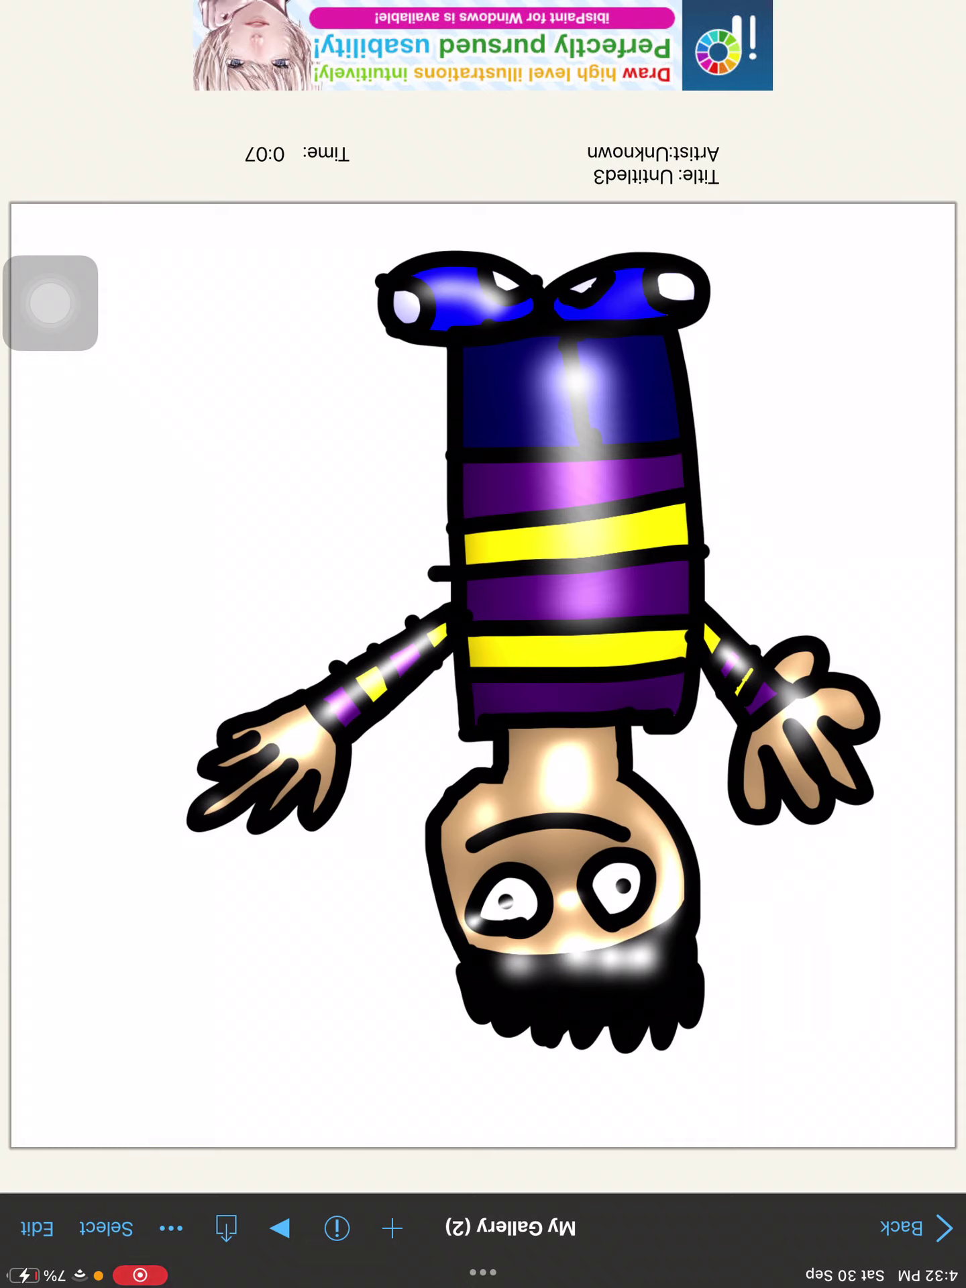
- Check the artwork's export file-type and extra options menus without choosing anything
{"action": "left_click", "coordinate": [226, 1228]}
{"action": "left_click", "coordinate": [226, 1228]}
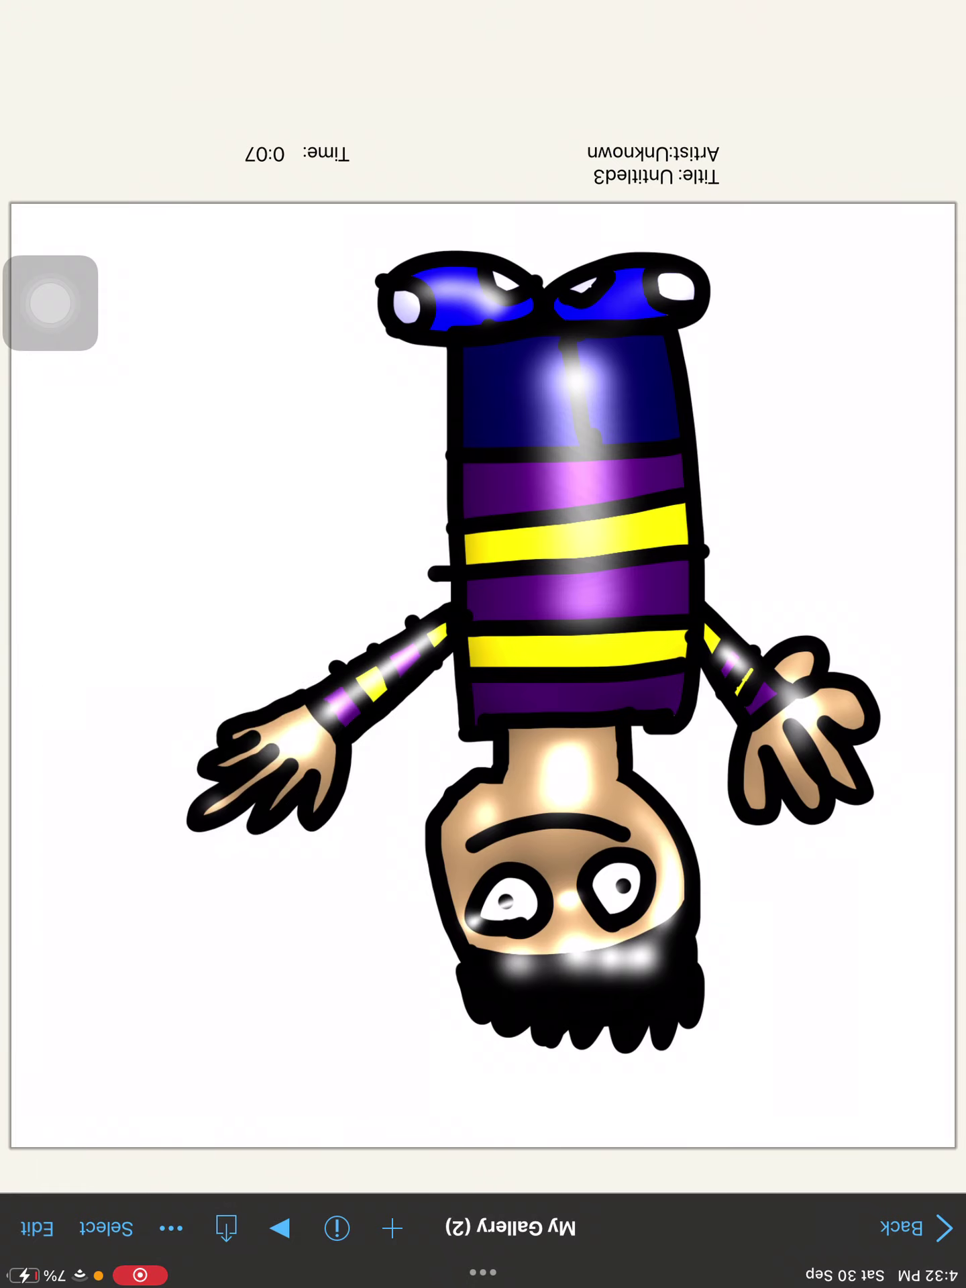
{"action": "left_click", "coordinate": [171, 1228]}
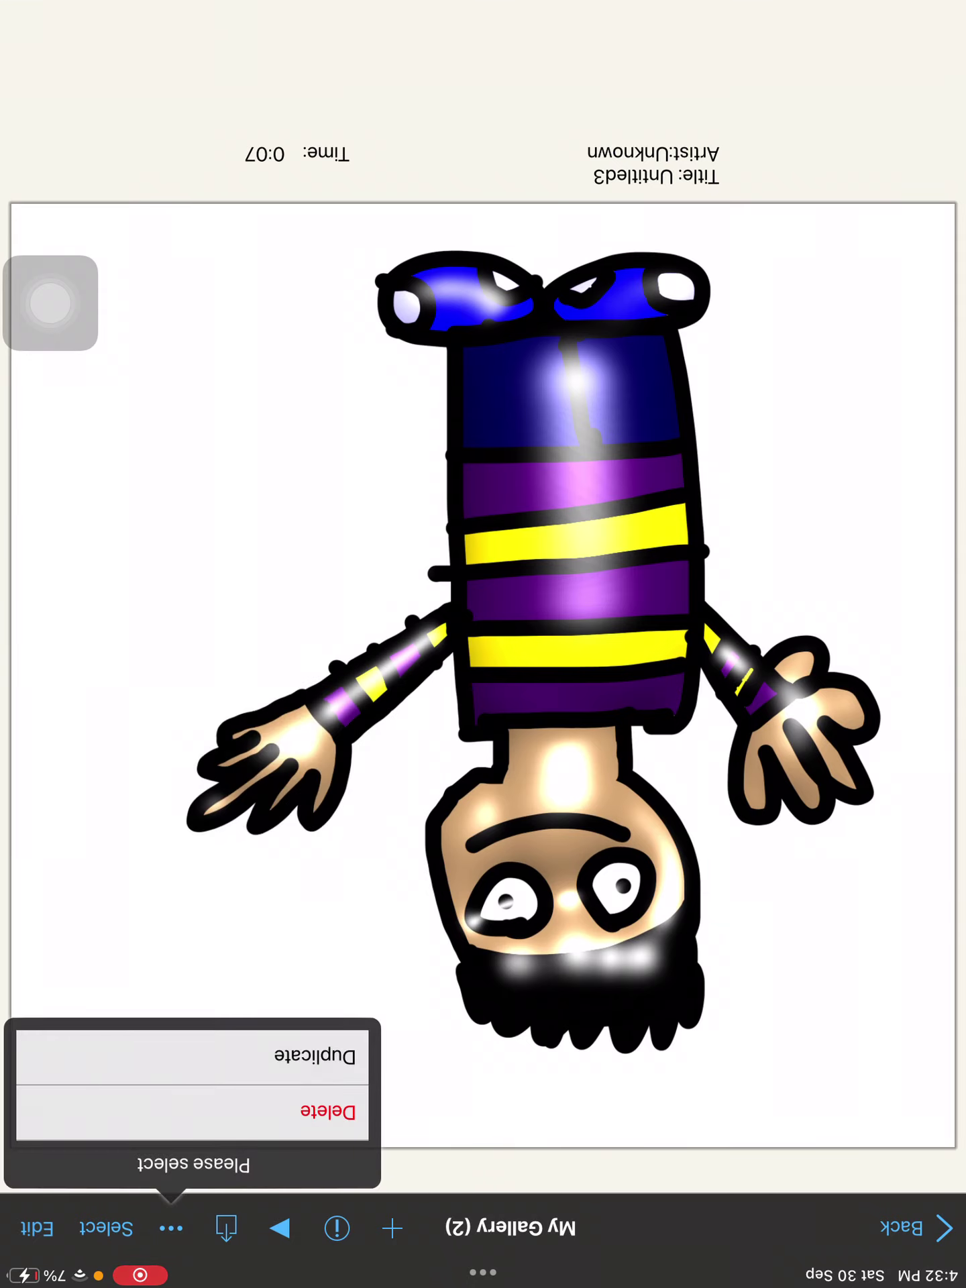
{"action": "left_click", "coordinate": [172, 1227]}
- Reopen the portrait, return to My Gallery, and view the Untitled3 and Untitled2 thumbnails
{"action": "left_click", "coordinate": [483, 672]}
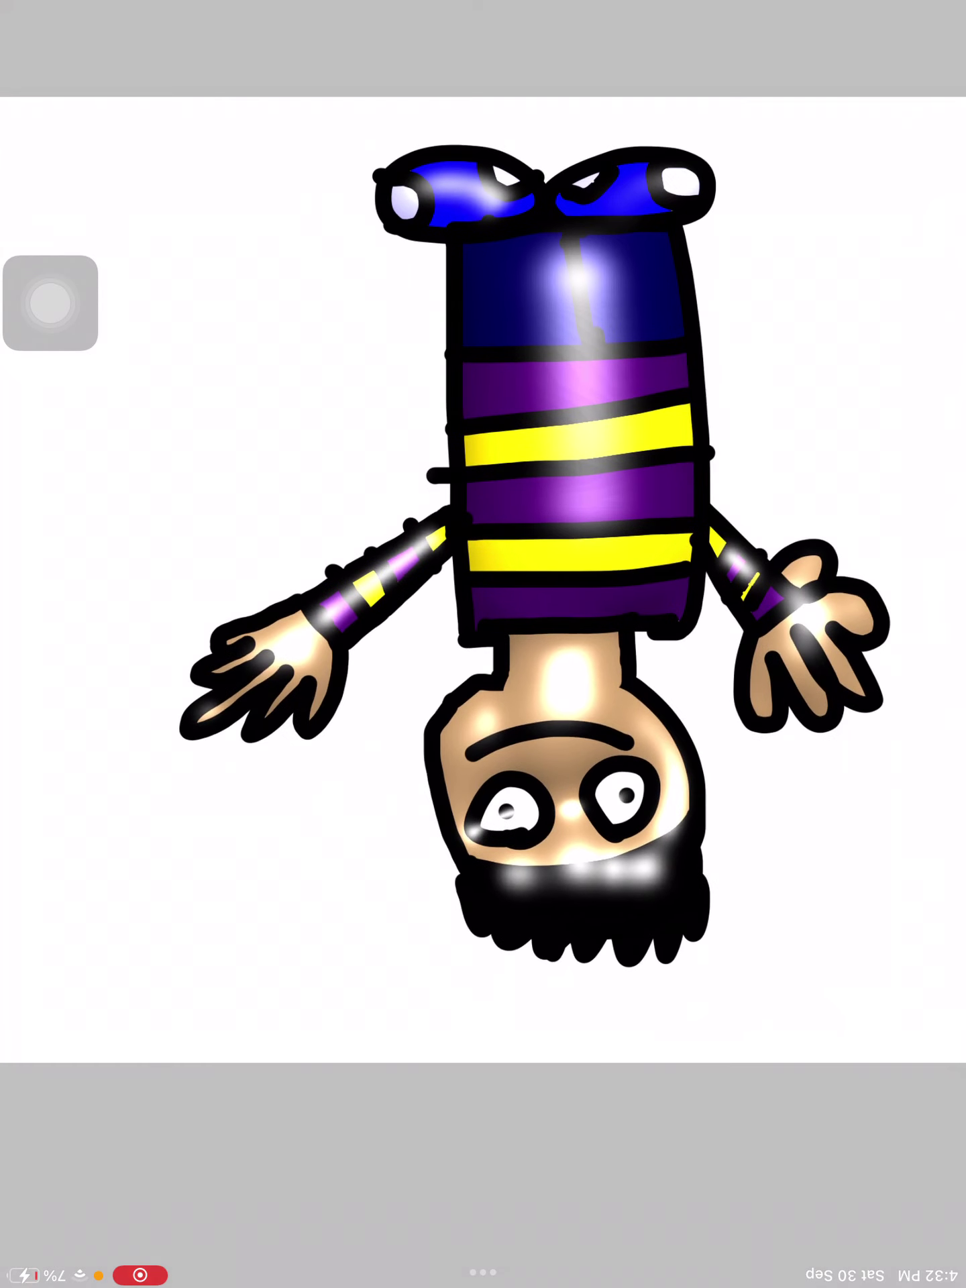
{"action": "left_click", "coordinate": [82, 33]}
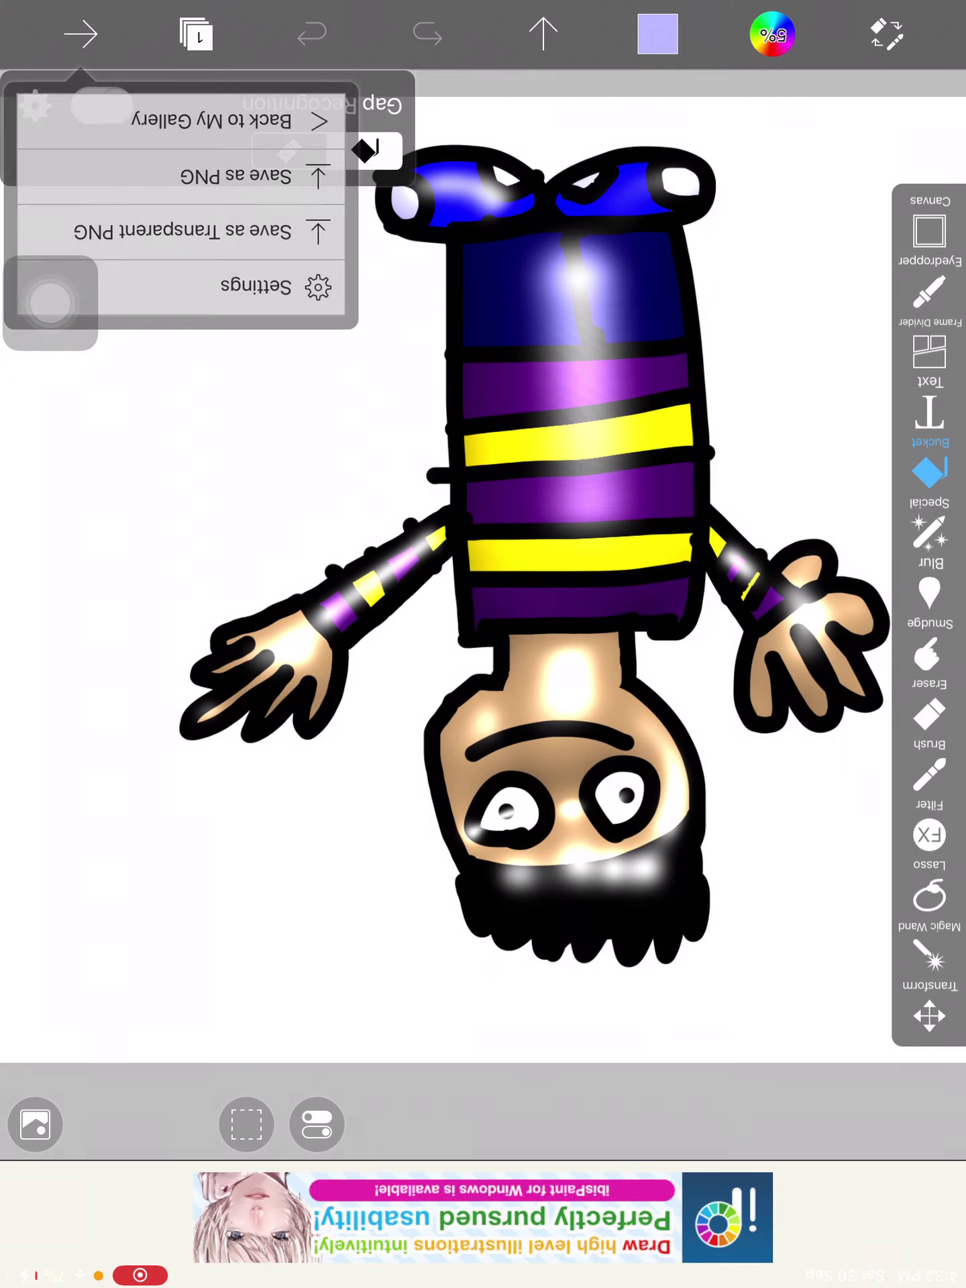
{"action": "left_click", "coordinate": [212, 121]}
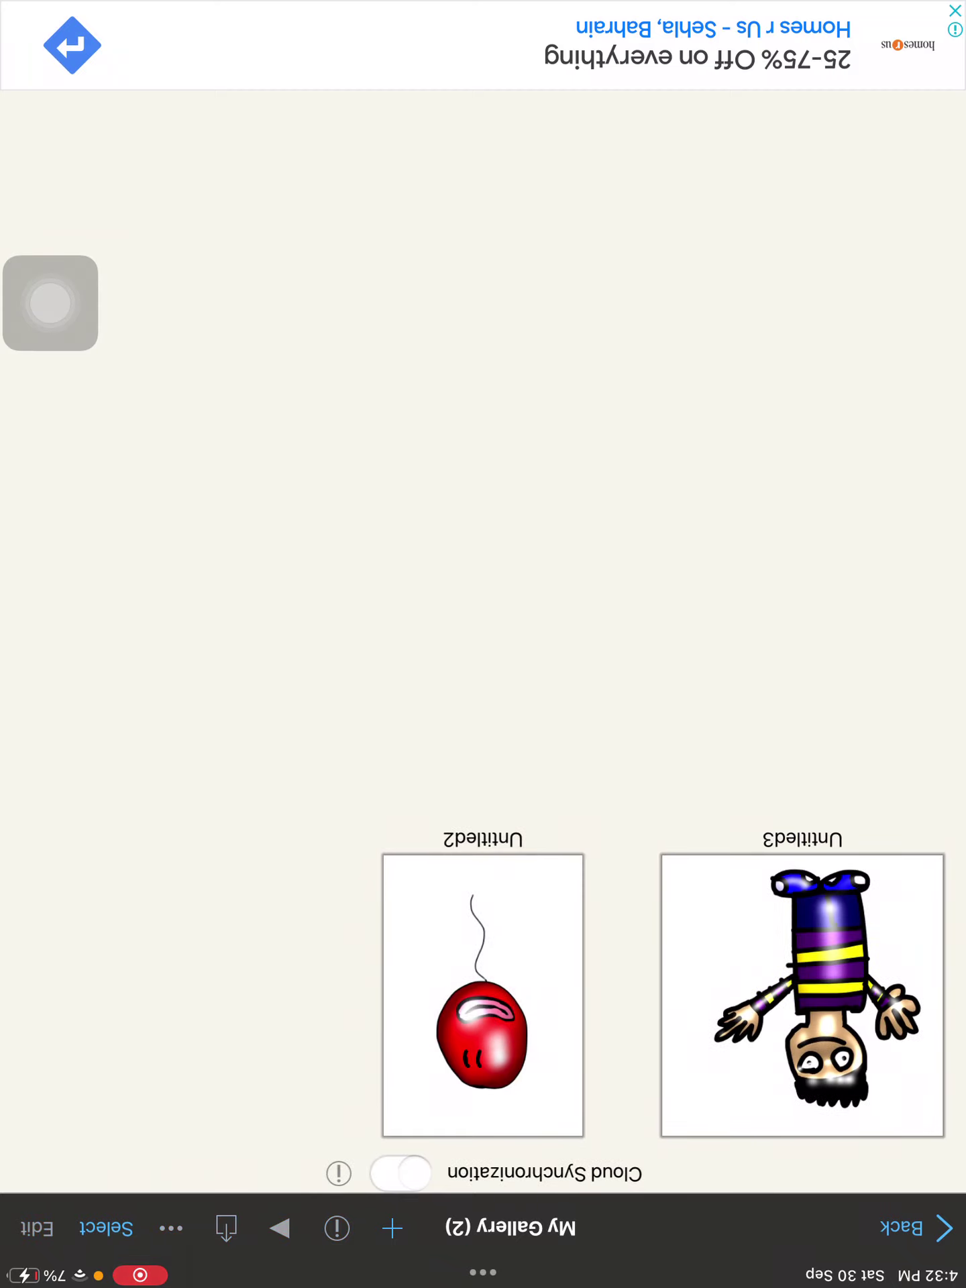
{"action": "mouse_move", "coordinate": [803, 996]}
{"action": "left_mouse_down"}
{"action": "mouse_move", "coordinate": [712, 913]}
{"action": "mouse_move", "coordinate": [290, 1079]}
{"action": "left_mouse_up"}
- Close ibisPaint X to the Home Screen, peek at the App Library, and return to the second page
{"action": "key", "text": "super+h"}
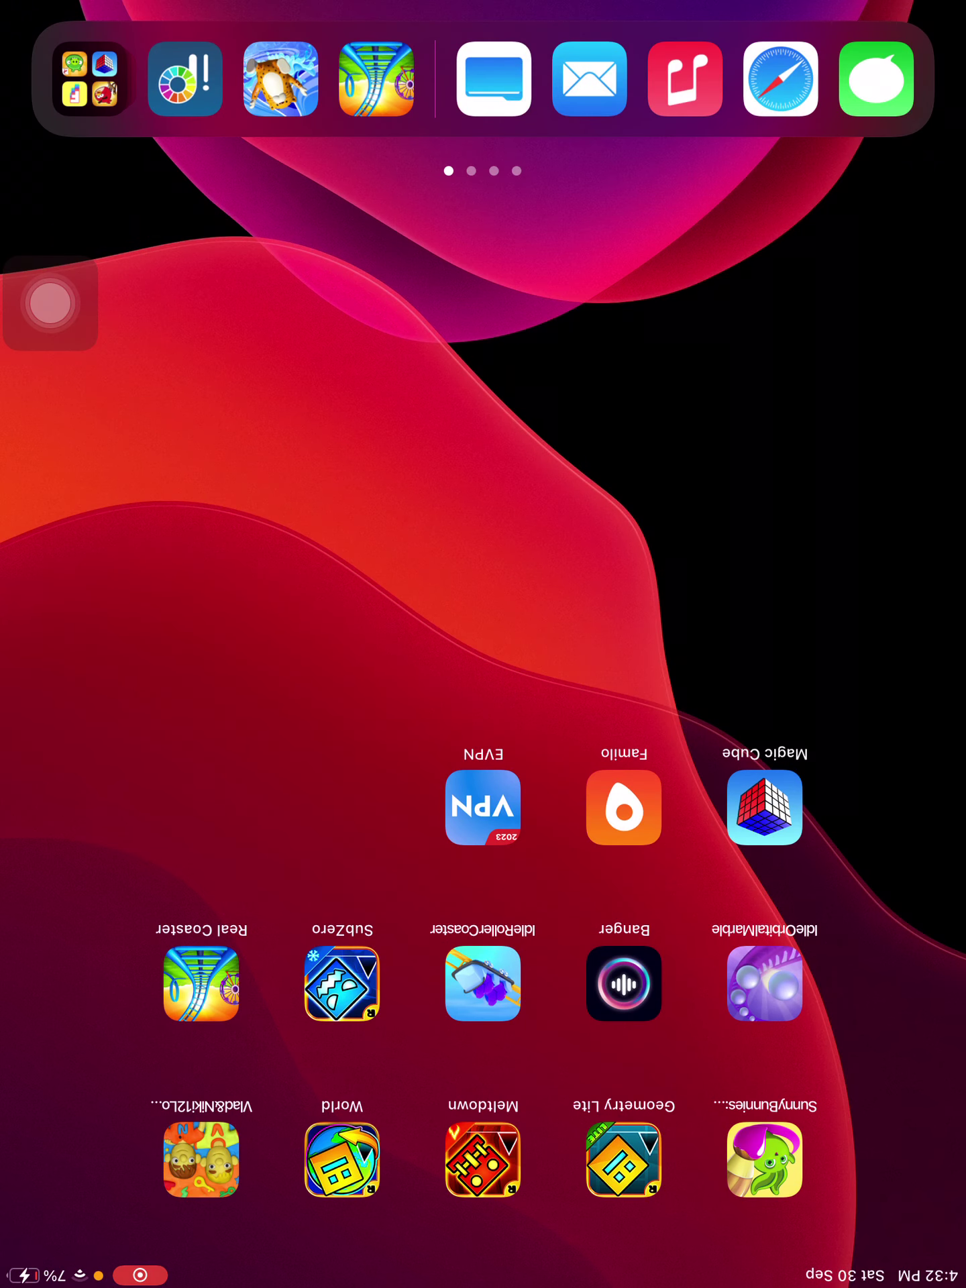
{"action": "mouse_move", "coordinate": [335, 672]}
{"action": "left_mouse_down"}
{"action": "mouse_move", "coordinate": [672, 671]}
{"action": "mouse_move", "coordinate": [336, 672]}
{"action": "left_mouse_up"}
{"action": "left_click_drag", "start_coordinate": [672, 672], "coordinate": [335, 672]}
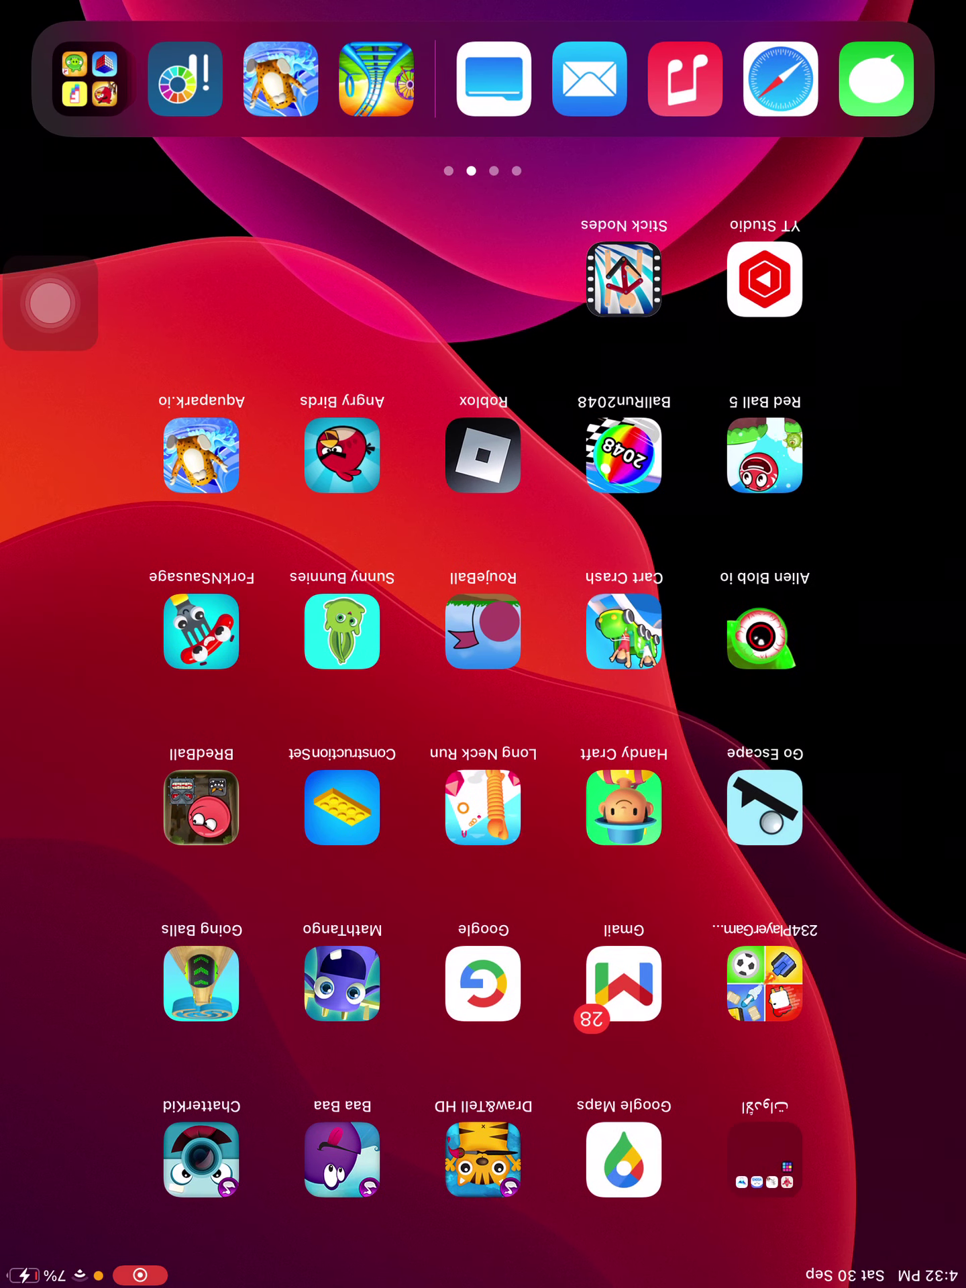